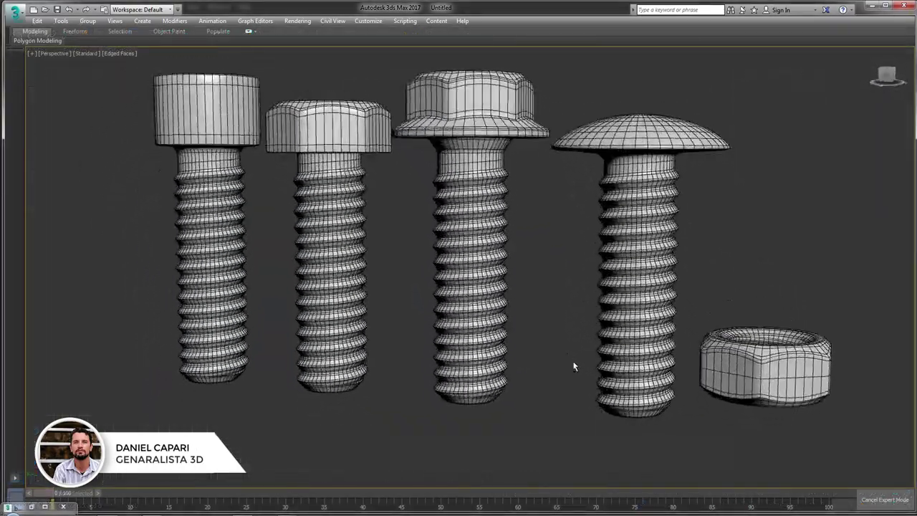
# - Orbit the Perspective view and move the bolts.jpg reference window toward the upper left
pyautogui.moveTo(573, 367)
pyautogui.keyDown('alt'); pyautogui.mouseDown(button='middle')
pyautogui.moveTo(593, 297)
pyautogui.moveTo(603, 324)
pyautogui.moveTo(596, 422)
pyautogui.mouseUp(button='middle'); pyautogui.keyUp('alt')
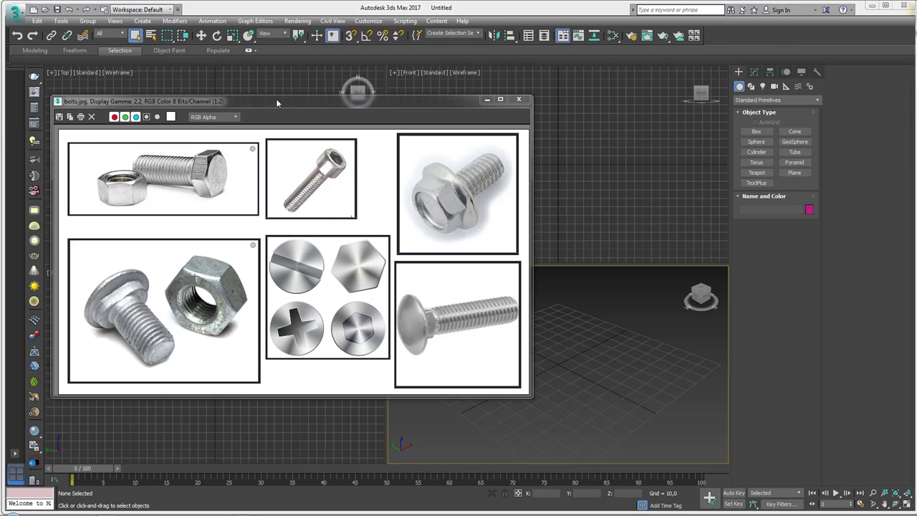
pyautogui.moveTo(465, 106); pyautogui.dragTo(425, 100)
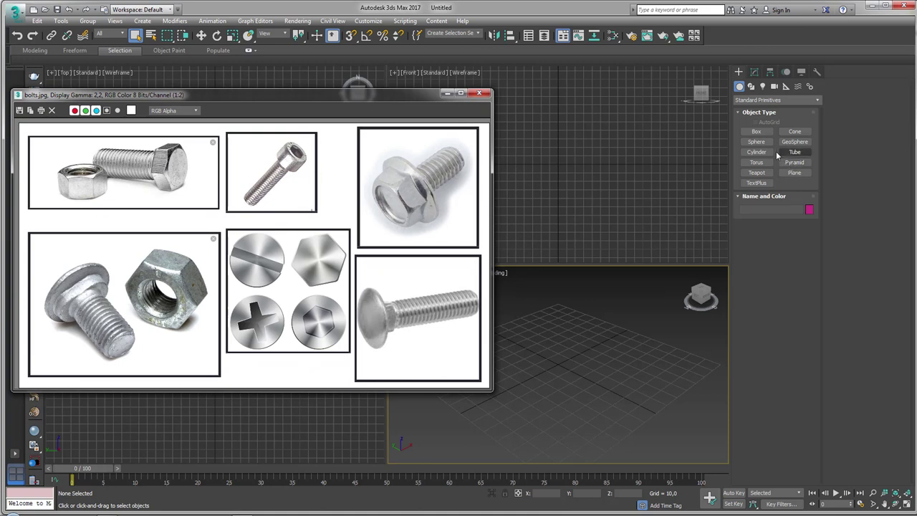
# - Create a six-sided cylinder with 1 height segment and height 10.41 for the hex head
pyautogui.click(757, 152)
pyautogui.moveTo(592, 362)
pyautogui.mouseDown()
pyautogui.moveTo(621, 364)
pyautogui.moveTo(613, 369)
pyautogui.mouseUp()
pyautogui.click(611, 317)
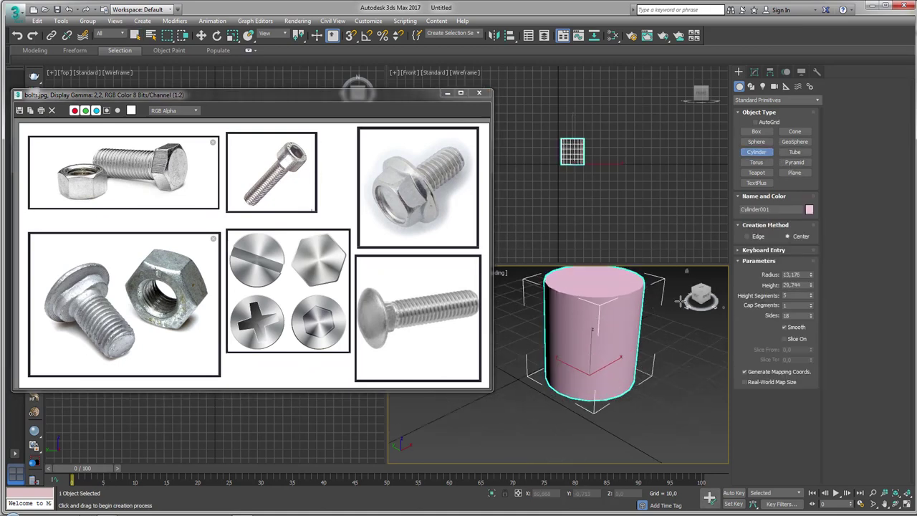
pyautogui.press('F4')
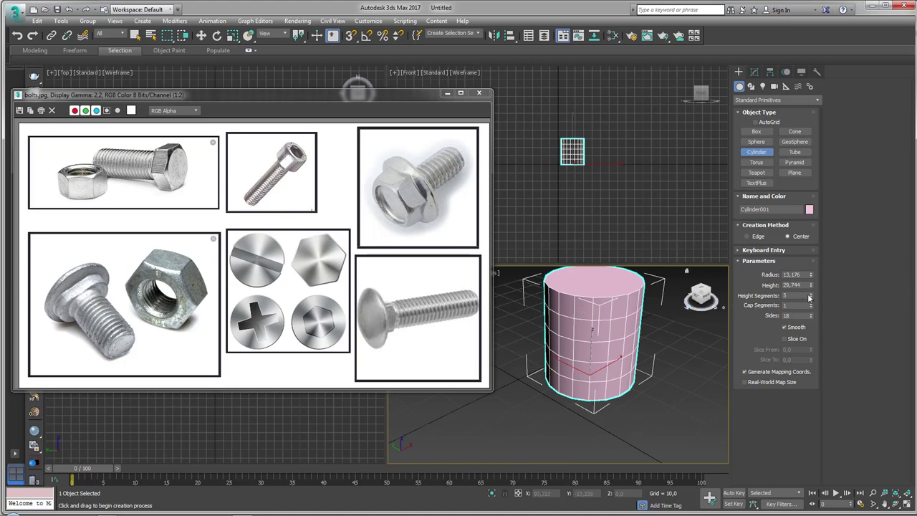
pyautogui.rightClick(809, 296)
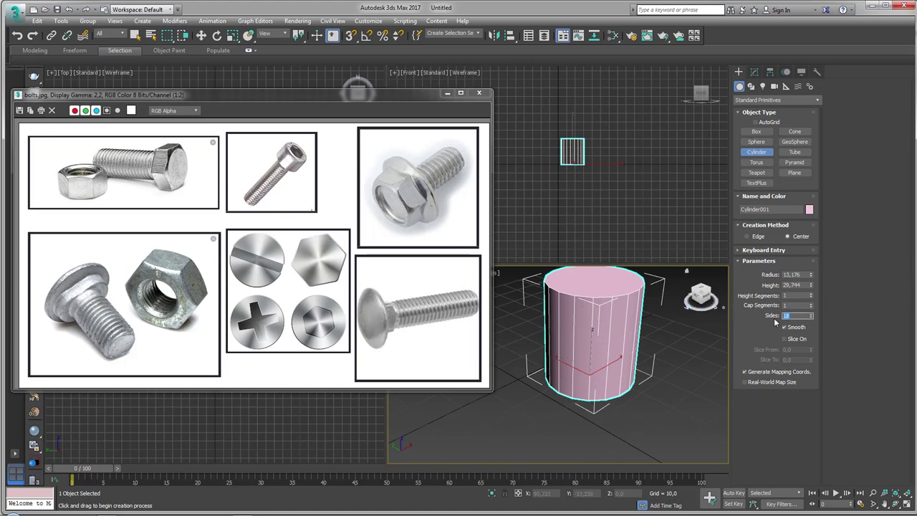
pyautogui.write('6')
pyautogui.press('Return')
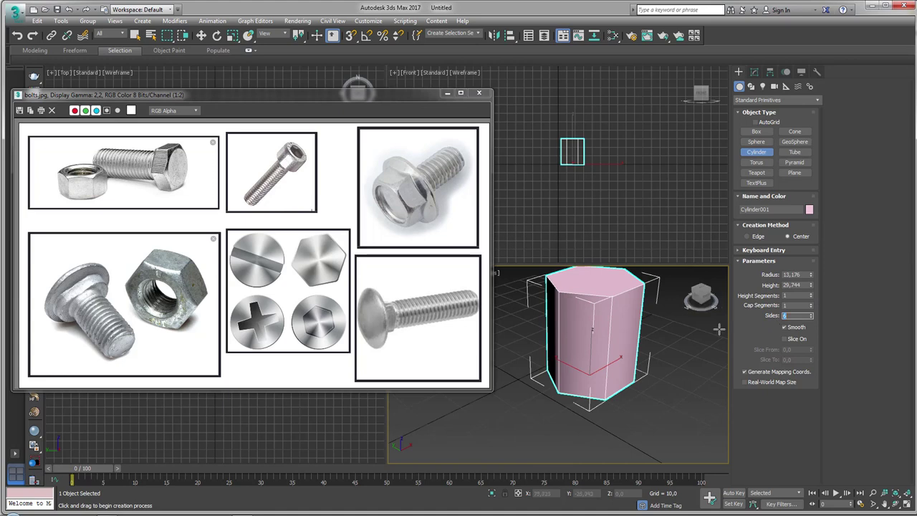
pyautogui.keyDown('alt'); pyautogui.moveTo(608, 371); pyautogui.dragTo(600, 358, button='middle'); pyautogui.keyUp('alt')
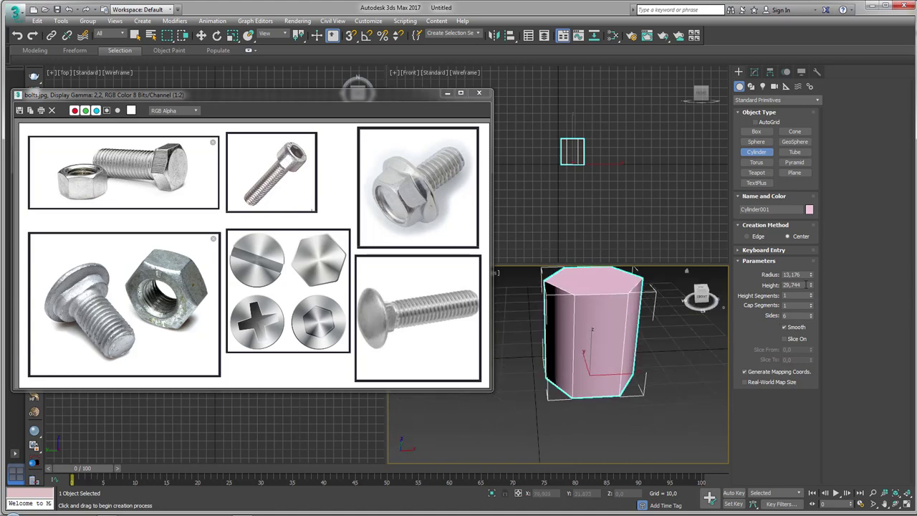
pyautogui.moveTo(810, 289); pyautogui.dragTo(810, 329)
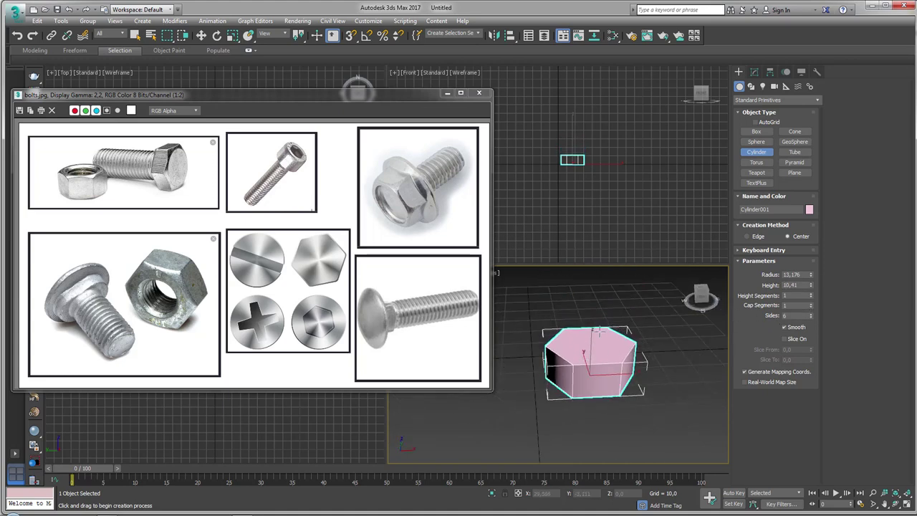
pyautogui.click(754, 73)
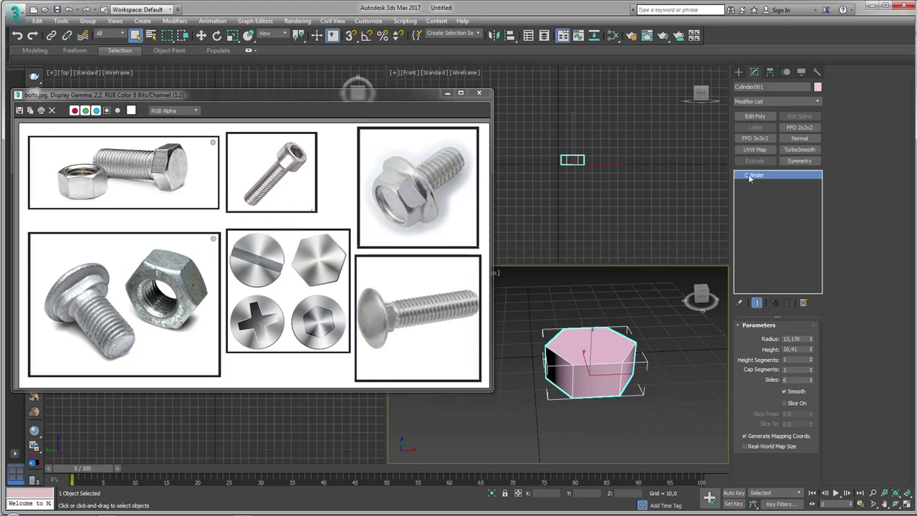
# - Add an Edit Poly modifier and delete all faces except one side face
pyautogui.click(762, 117)
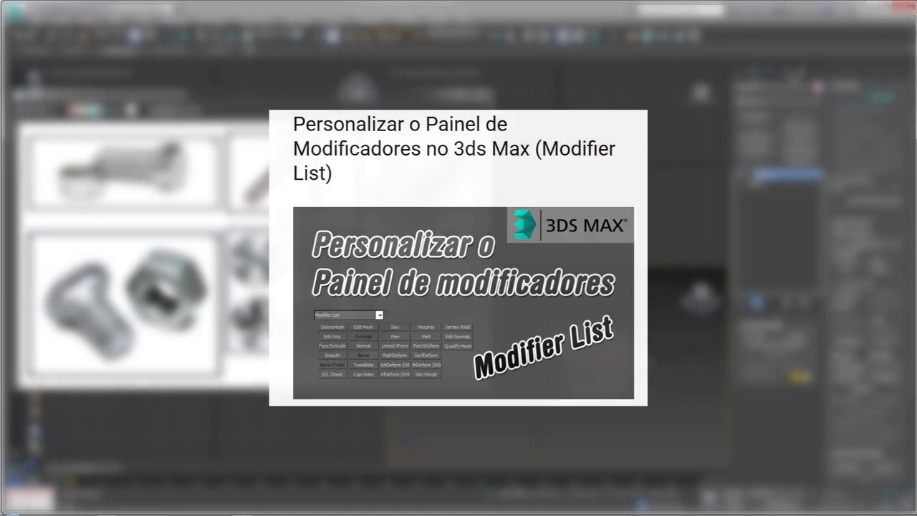
pyautogui.keyDown('alt'); pyautogui.moveTo(615, 373); pyautogui.dragTo(618, 401, button='middle'); pyautogui.keyUp('alt')
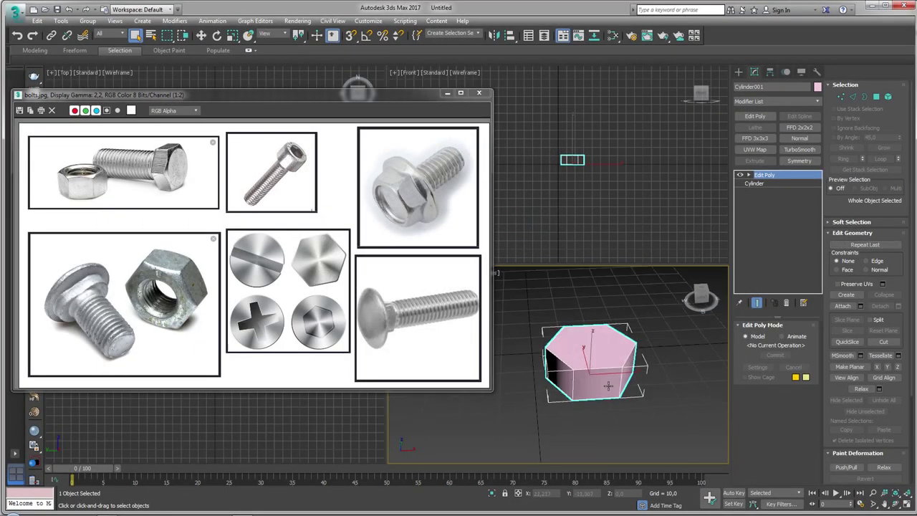
pyautogui.click(876, 97)
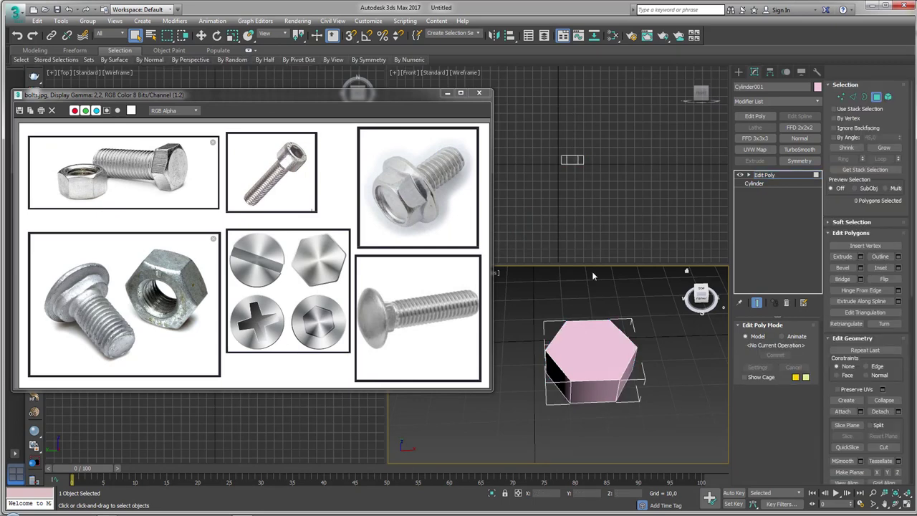
pyautogui.moveTo(681, 369); pyautogui.dragTo(681, 367)
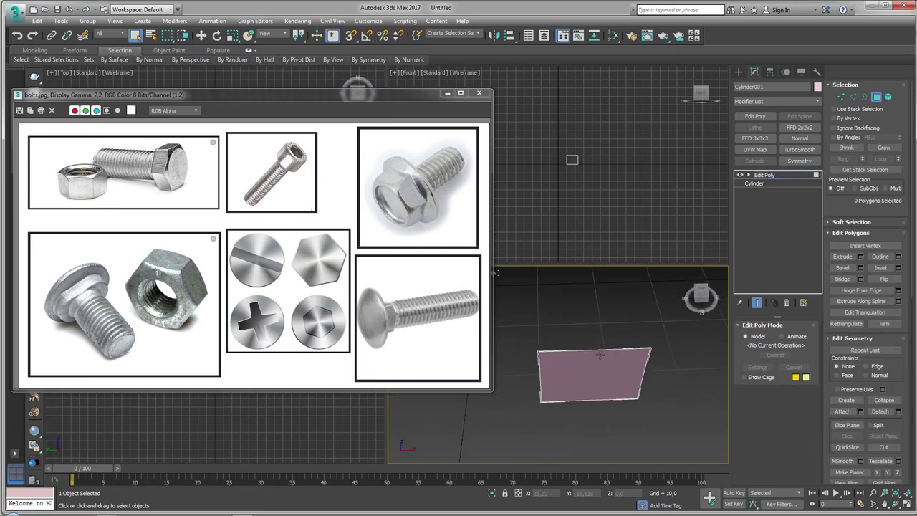
# - Connect the side face's top and bottom edges with 7 vertical edges
pyautogui.press('2')
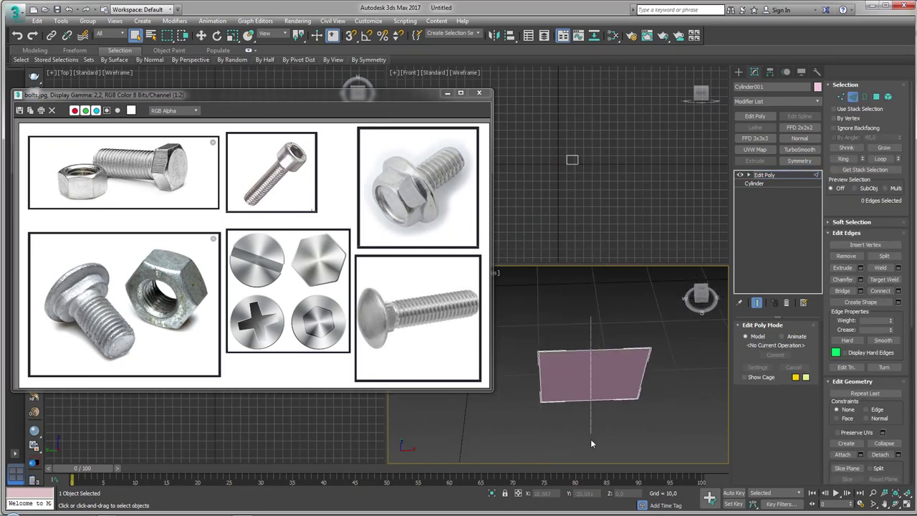
pyautogui.keyDown('alt'); pyautogui.moveTo(590, 439); pyautogui.dragTo(590, 416, button='middle'); pyautogui.keyUp('alt')
pyautogui.click(899, 290)
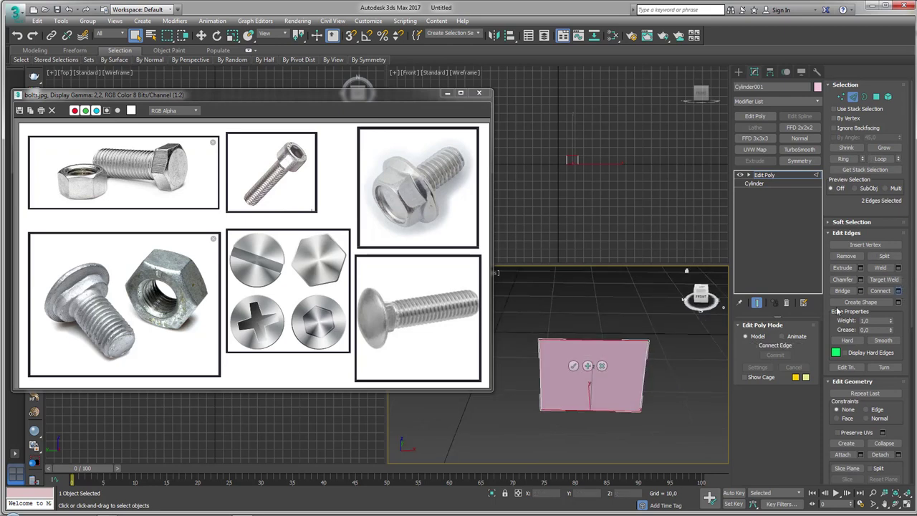
pyautogui.moveTo(577, 323); pyautogui.dragTo(577, 312)
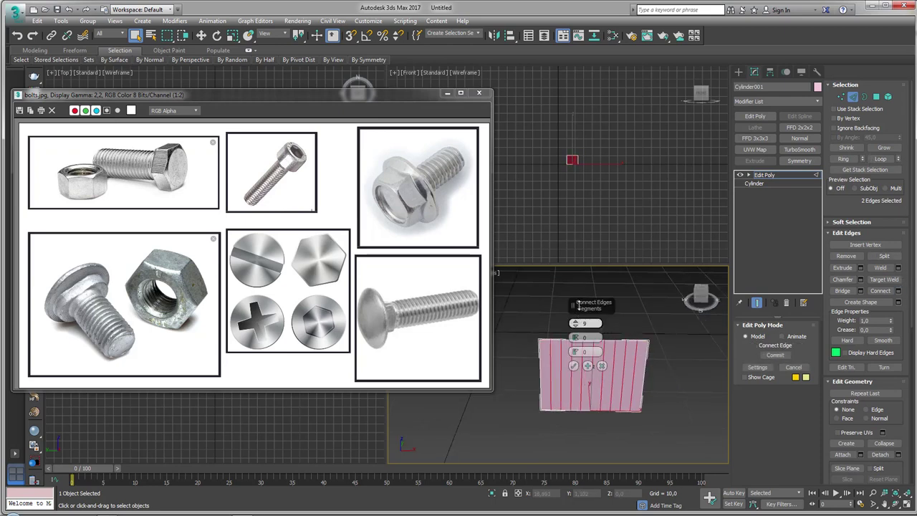
pyautogui.click(573, 365)
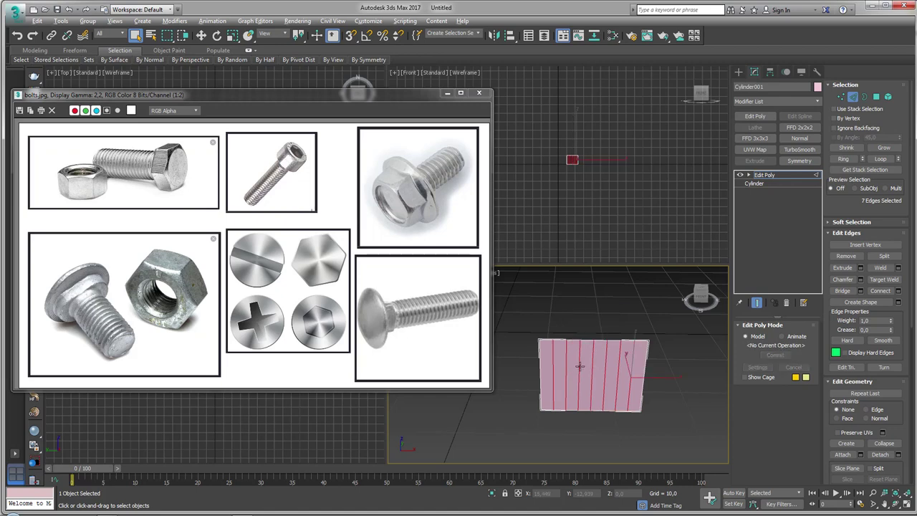
pyautogui.moveTo(592, 336)
pyautogui.keyDown('alt'); pyautogui.mouseDown(button='middle')
pyautogui.moveTo(616, 315)
pyautogui.moveTo(644, 336)
pyautogui.mouseUp(button='middle'); pyautogui.keyUp('alt')
pyautogui.click(763, 175)
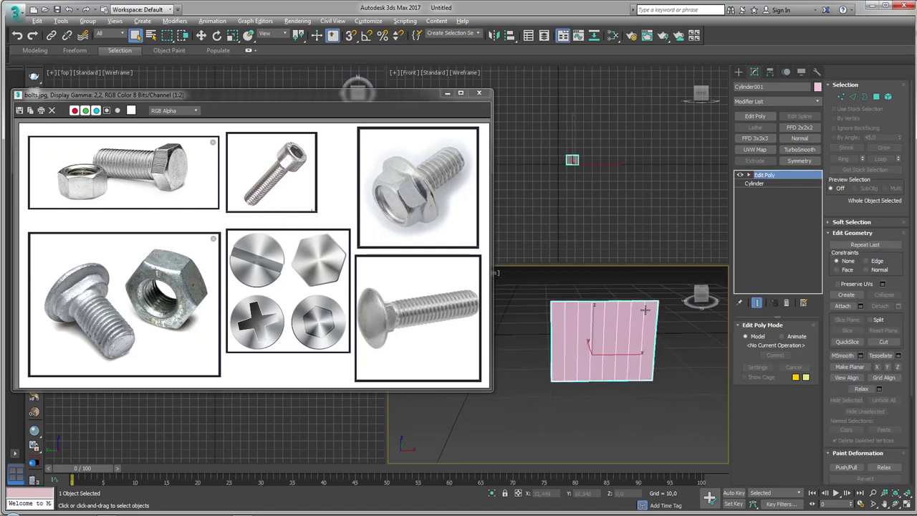
# - Add an FFD 3x3x3 and move its top control points up to arch the panel
pyautogui.click(755, 138)
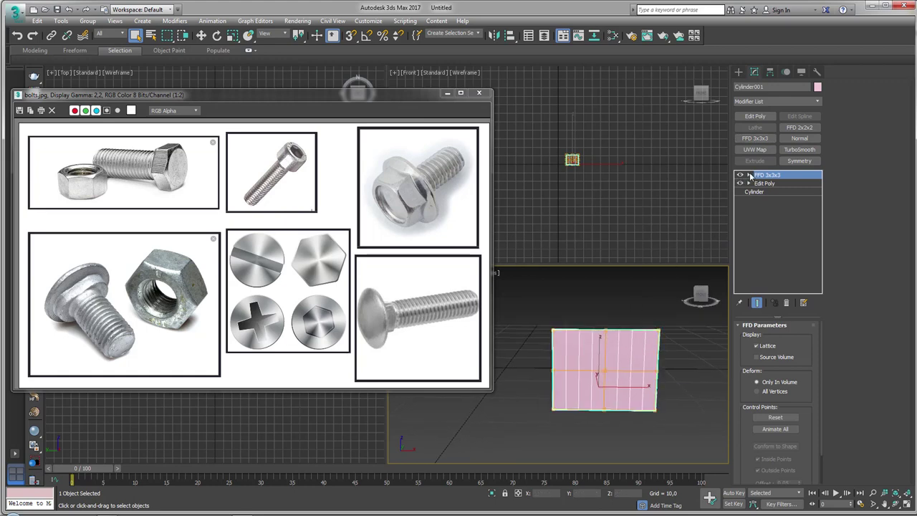
pyautogui.click(749, 175)
pyautogui.click(767, 183)
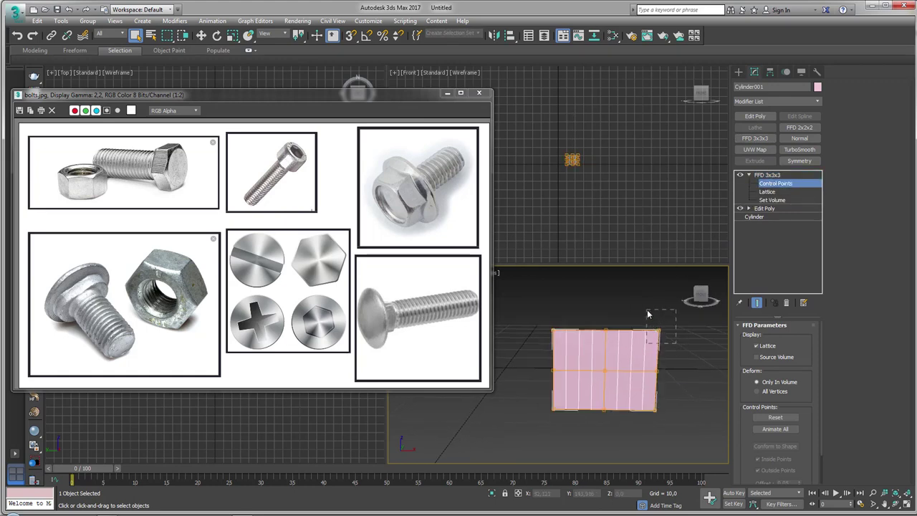
pyautogui.moveTo(545, 340)
pyautogui.mouseDown()
pyautogui.moveTo(585, 323)
pyautogui.moveTo(604, 301)
pyautogui.mouseUp()
pyautogui.press('w')
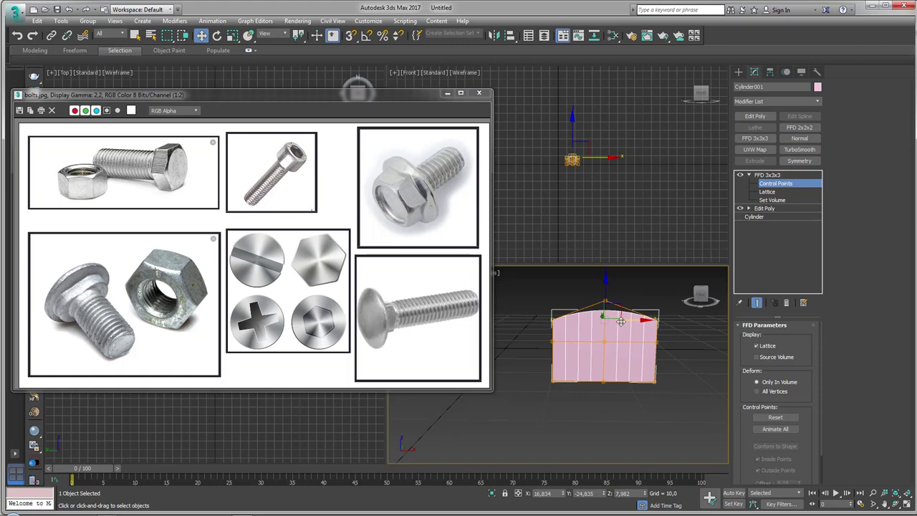
# - Add a second Edit Poly above the FFD and orbit around the arched panel
pyautogui.click(754, 116)
pyautogui.moveTo(515, 368)
pyautogui.keyDown('alt'); pyautogui.mouseDown(button='middle')
pyautogui.moveTo(581, 382)
pyautogui.moveTo(555, 373)
pyautogui.moveTo(565, 358)
pyautogui.mouseUp(button='middle'); pyautogui.keyUp('alt')
pyautogui.keyDown('alt'); pyautogui.moveTo(631, 330); pyautogui.dragTo(628, 314, button='middle'); pyautogui.keyUp('alt')
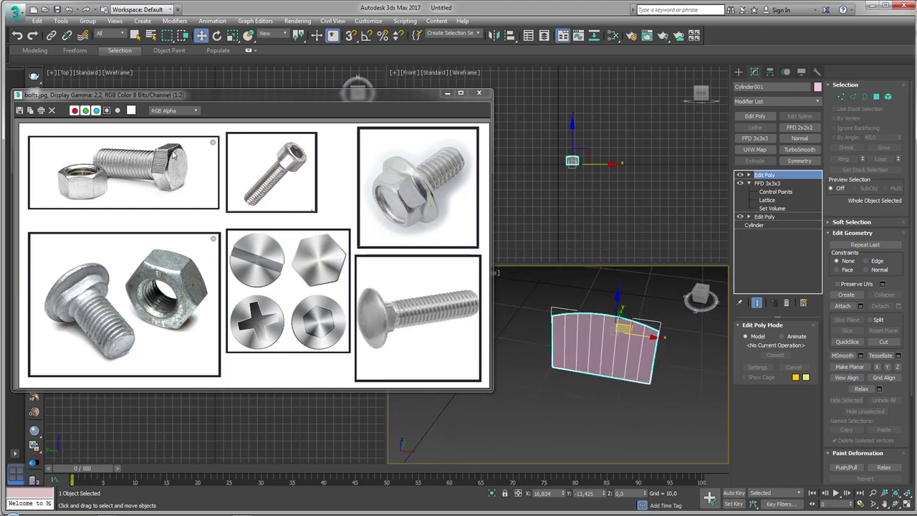
# - With angle snap on, rotate-copy the arched panel 60° into 5 copies forming a hex ring
pyautogui.scroll(2, 167, 171)
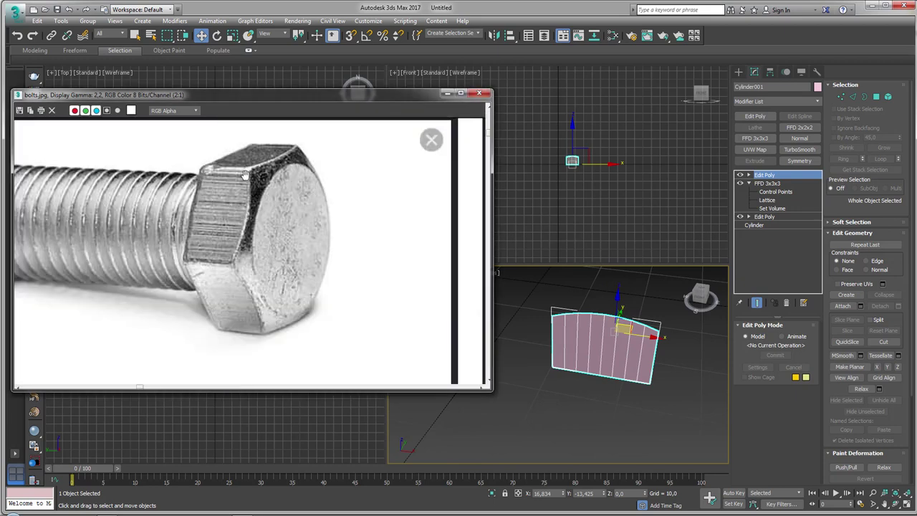
pyautogui.moveTo(254, 177)
pyautogui.mouseDown()
pyautogui.moveTo(235, 269)
pyautogui.moveTo(276, 328)
pyautogui.moveTo(313, 212)
pyautogui.moveTo(287, 172)
pyautogui.mouseUp()
pyautogui.keyDown('alt'); pyautogui.moveTo(620, 327); pyautogui.dragTo(587, 361, button='middle'); pyautogui.keyUp('alt')
pyautogui.press('e')
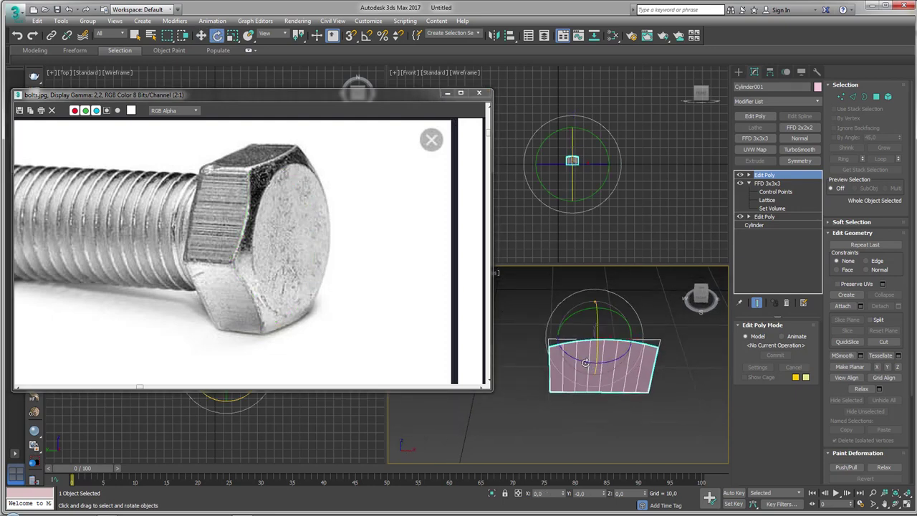
pyautogui.keyDown('shift'); pyautogui.moveTo(588, 362); pyautogui.dragTo(638, 360); pyautogui.keyUp('shift')
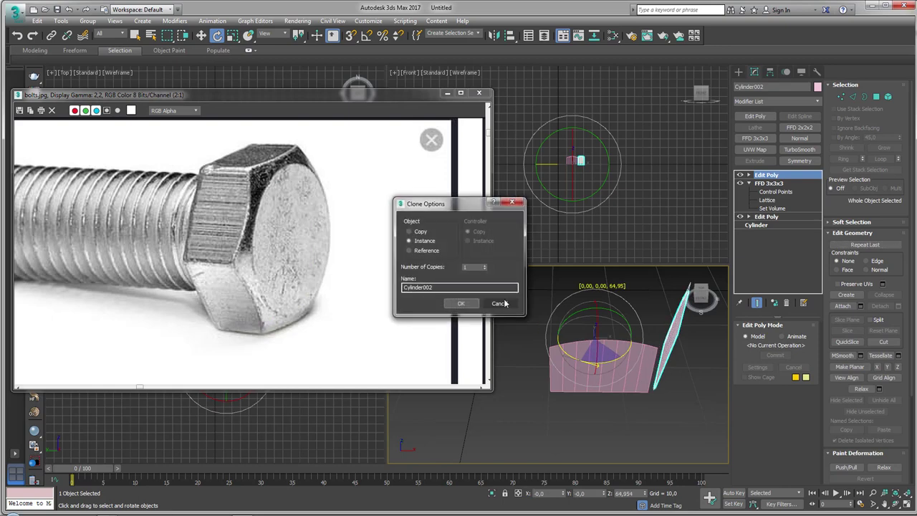
pyautogui.click(499, 304)
pyautogui.click(366, 35)
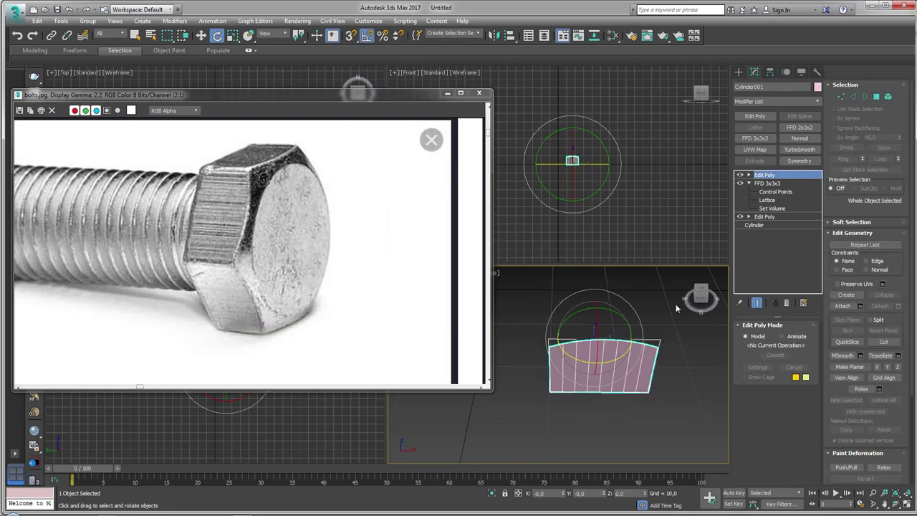
pyautogui.keyDown('shift'); pyautogui.moveTo(593, 360); pyautogui.dragTo(609, 357); pyautogui.keyUp('shift')
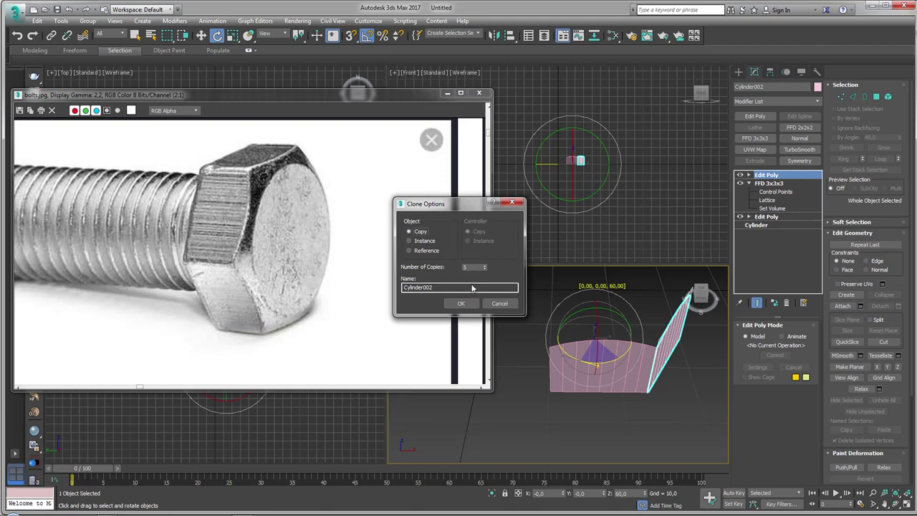
pyautogui.click(461, 302)
pyautogui.scroll(-3, 613, 384)
# - Select Cylinder001 and attach the panel copies into one object
pyautogui.click(606, 390)
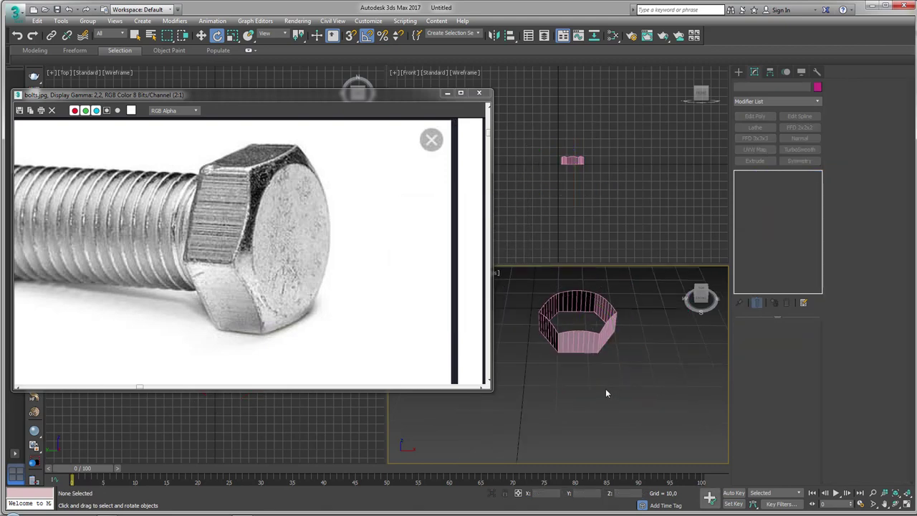
pyautogui.click(580, 342)
pyautogui.click(842, 306)
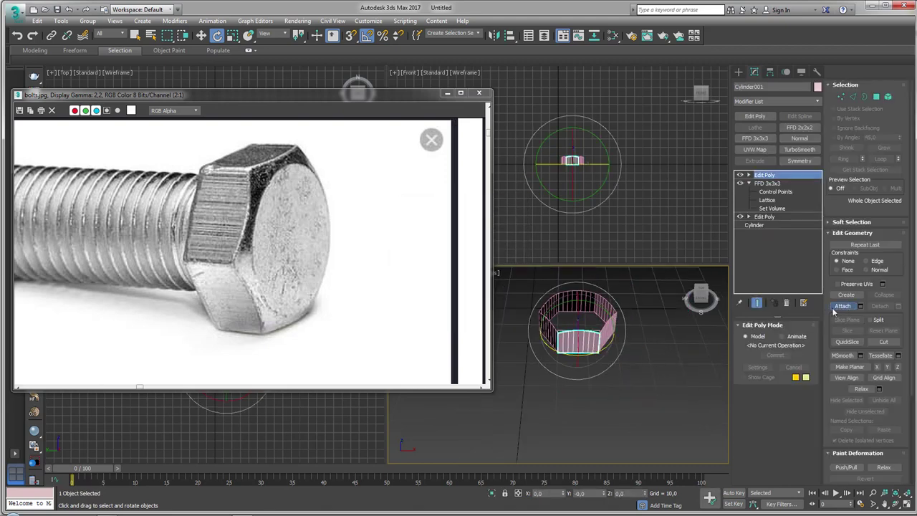
pyautogui.click(545, 311)
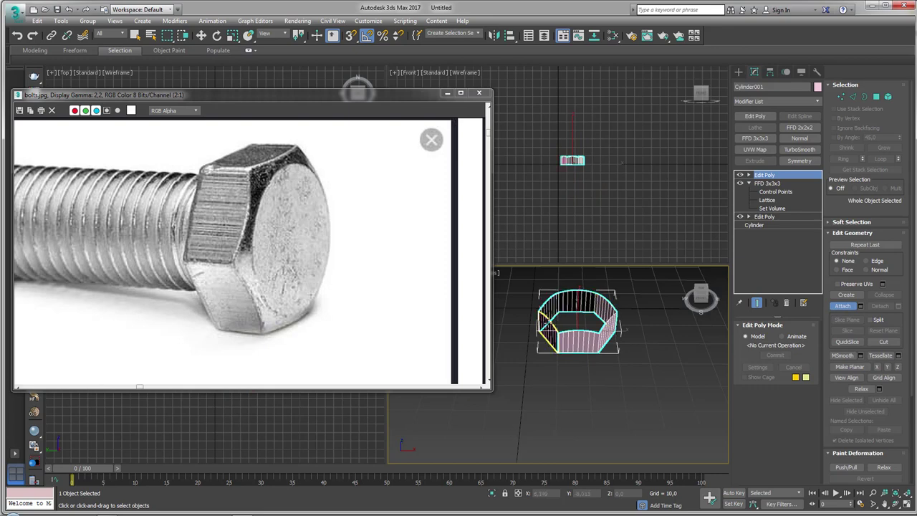
pyautogui.press('w')
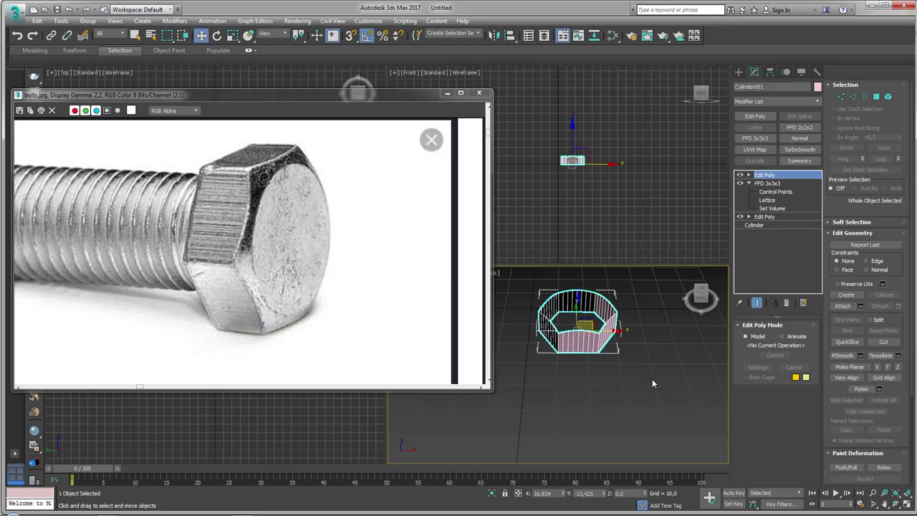
# - Weld all overlapping vertices, reducing the mesh from 108 to 96 vertices
pyautogui.press('1')
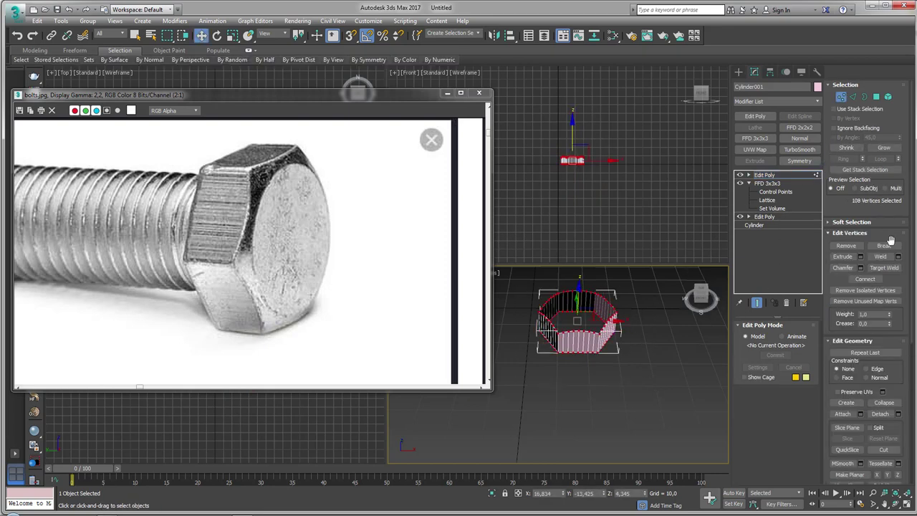
pyautogui.click(881, 257)
pyautogui.keyDown('alt'); pyautogui.moveTo(623, 328); pyautogui.dragTo(670, 332, button='middle'); pyautogui.keyUp('alt')
pyautogui.scroll(2, 658, 331)
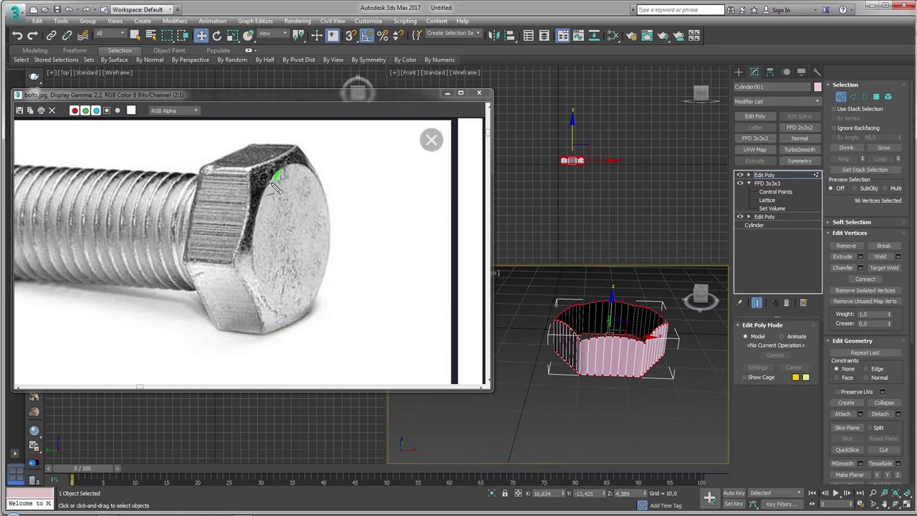
pyautogui.moveTo(264, 214)
pyautogui.mouseDown()
pyautogui.moveTo(273, 307)
pyautogui.moveTo(331, 266)
pyautogui.moveTo(320, 185)
pyautogui.mouseUp()
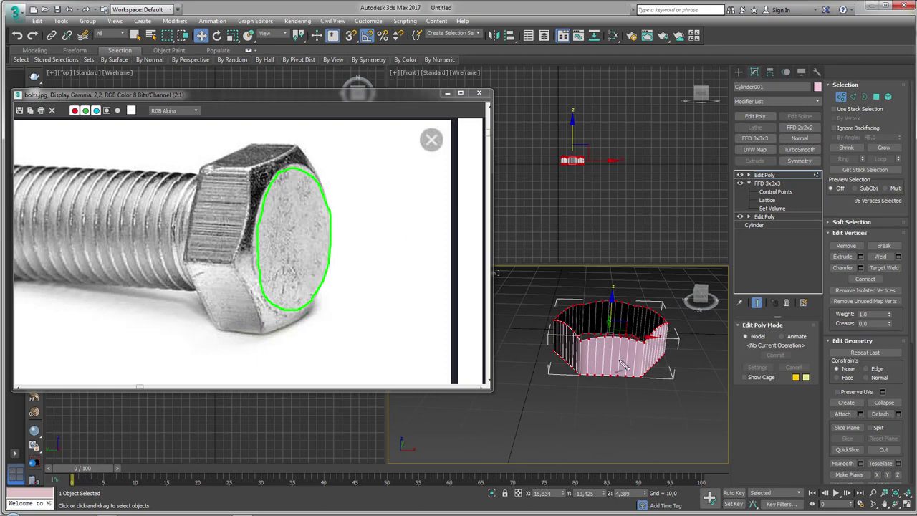
# - Shift-drag the nut's top border upward to extend the hex shell
pyautogui.press('3')
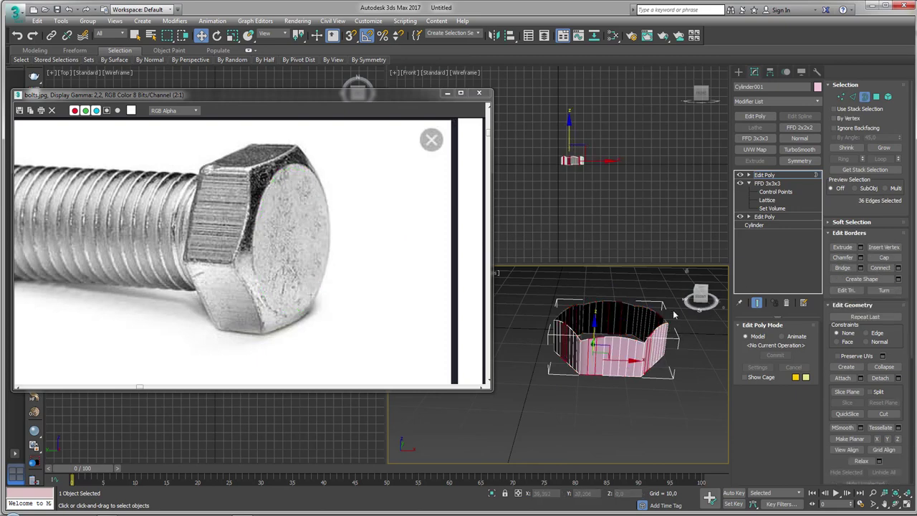
pyautogui.click(662, 322)
pyautogui.moveTo(614, 337); pyautogui.dragTo(620, 300)
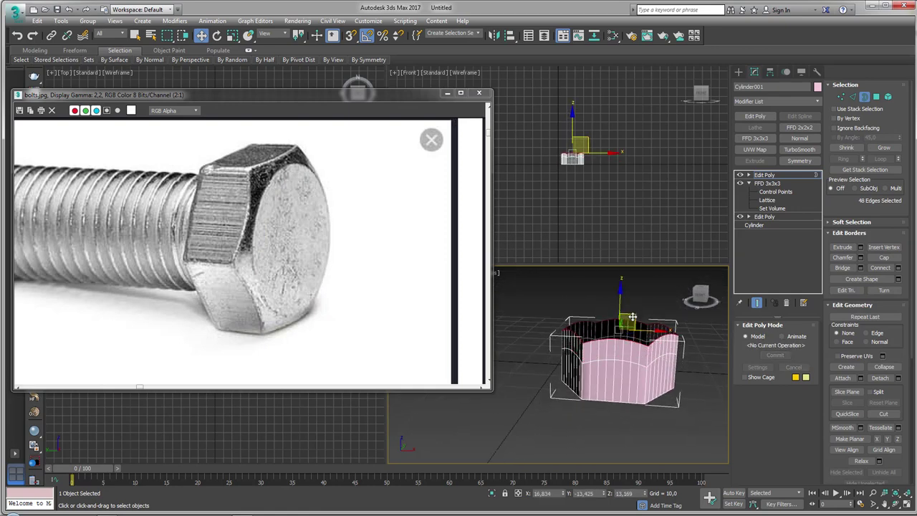
pyautogui.keyDown('alt'); pyautogui.moveTo(632, 315); pyautogui.dragTo(648, 323, button='middle'); pyautogui.keyUp('alt')
pyautogui.moveTo(892, 340); pyautogui.dragTo(885, 213)
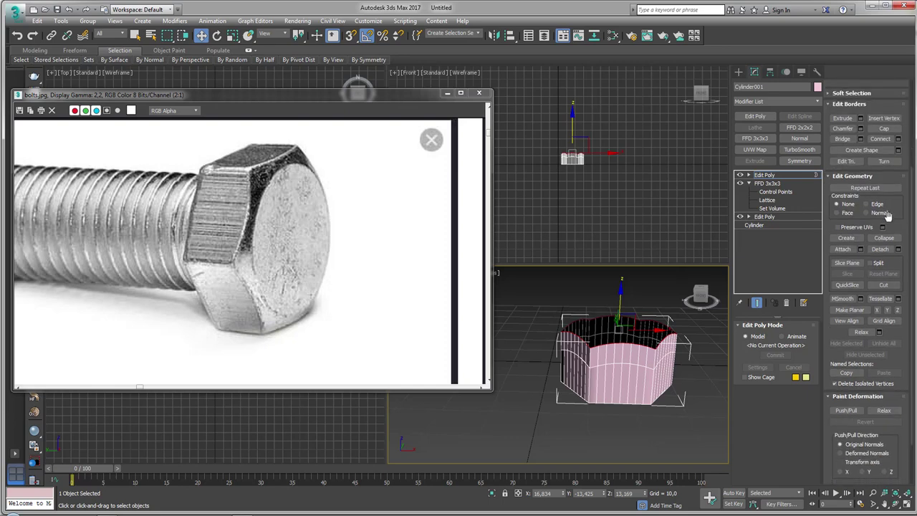
# - Flatten the raised border with Make Planar Z, relax it, and scale it inward to taper
pyautogui.click(886, 309)
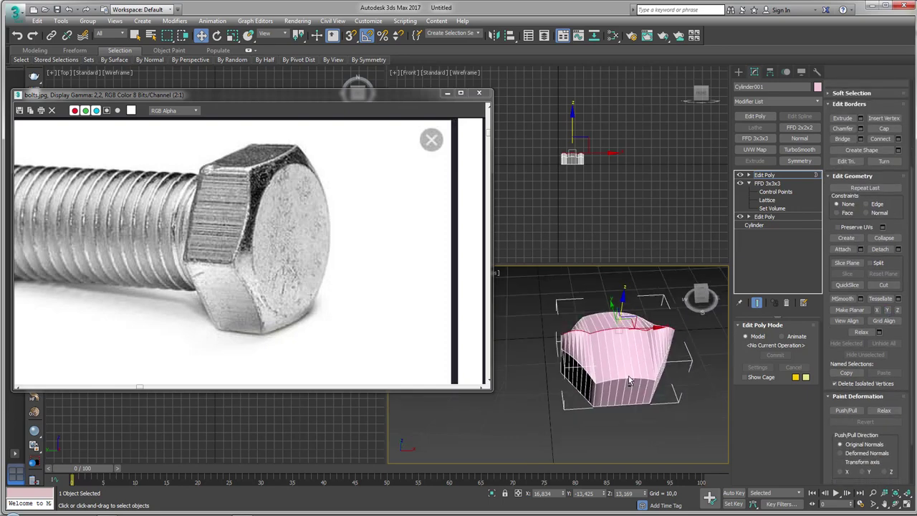
pyautogui.click(861, 333)
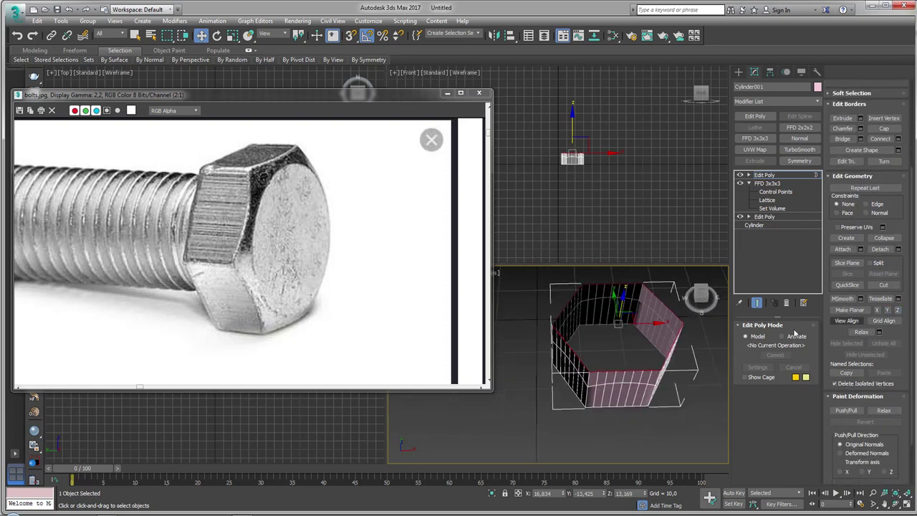
pyautogui.moveTo(688, 322)
pyautogui.keyDown('alt'); pyautogui.mouseDown(button='middle')
pyautogui.moveTo(624, 321)
pyautogui.moveTo(621, 274)
pyautogui.moveTo(608, 310)
pyautogui.mouseUp(button='middle'); pyautogui.keyUp('alt')
pyautogui.press('r')
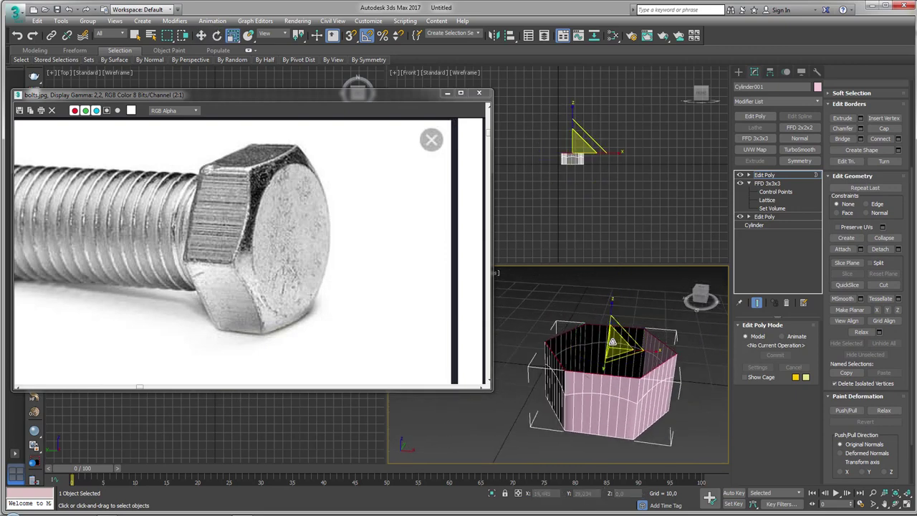
pyautogui.moveTo(614, 340); pyautogui.dragTo(615, 355)
pyautogui.keyDown('alt'); pyautogui.moveTo(614, 355); pyautogui.dragTo(618, 322, button='middle'); pyautogui.keyUp('alt')
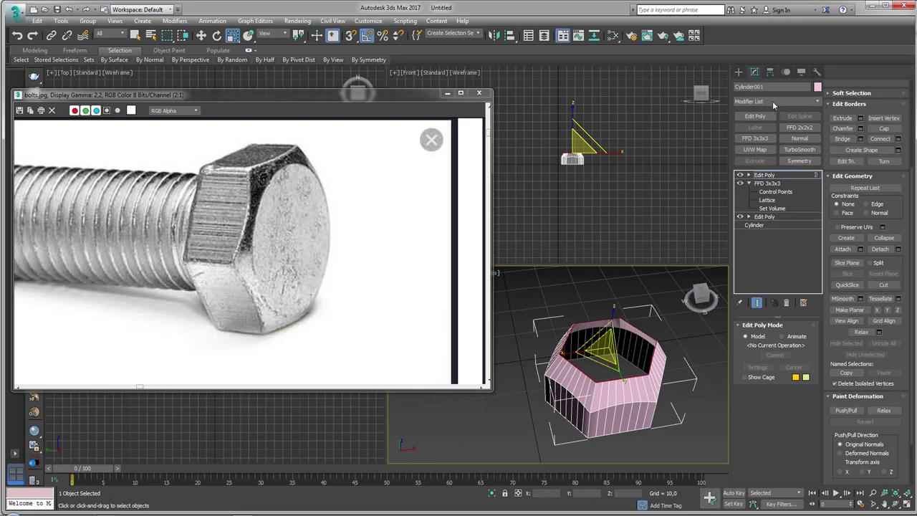
pyautogui.click(815, 102)
# - Swap the Camera Map Binding modifier for Spherify to round the tapered top
pyautogui.click(787, 142)
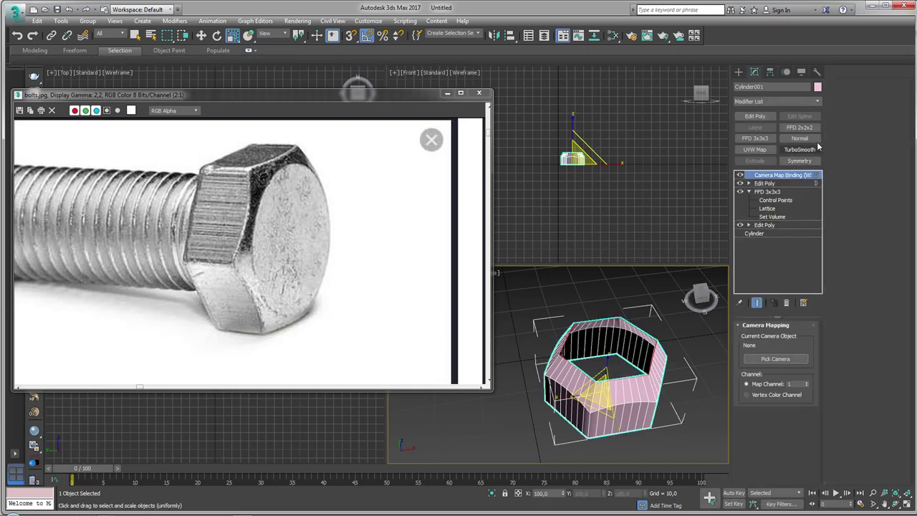
pyautogui.click(786, 303)
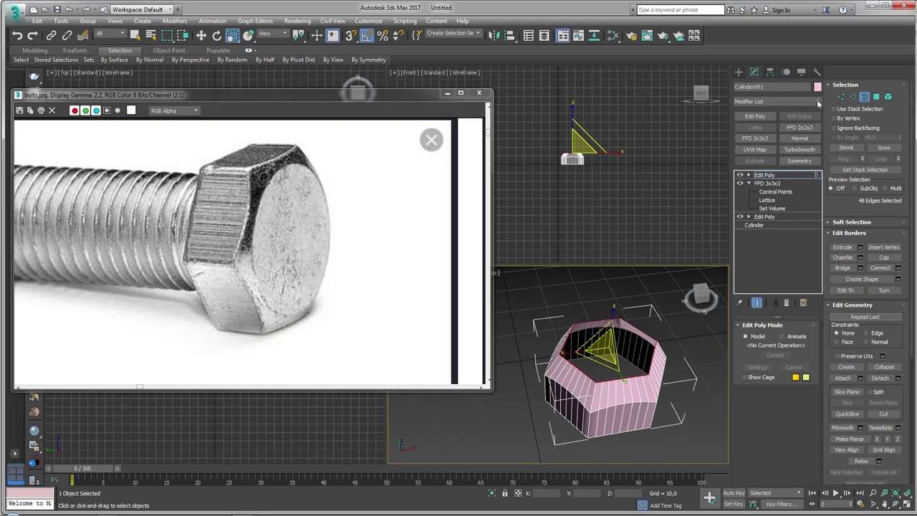
pyautogui.click(815, 102)
pyautogui.moveTo(820, 168); pyautogui.dragTo(822, 406)
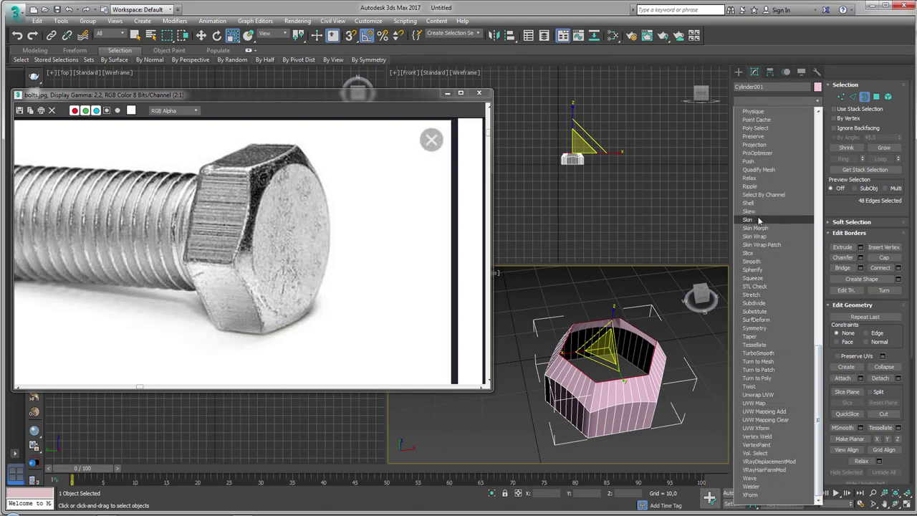
pyautogui.click(761, 271)
pyautogui.keyDown('alt'); pyautogui.moveTo(639, 371); pyautogui.dragTo(645, 308, button='middle'); pyautogui.keyUp('alt')
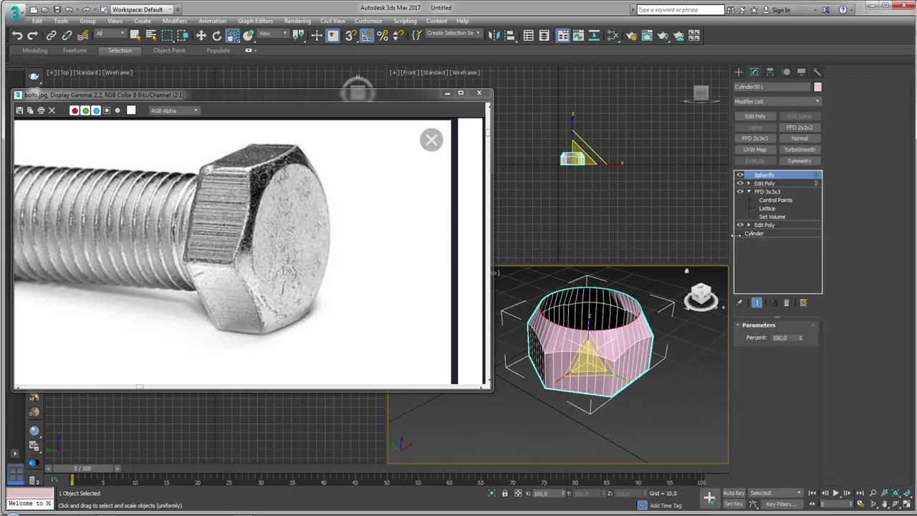
# - Add an Edit Poly above Spherify and lower the nut's top border slightly
pyautogui.click(755, 116)
pyautogui.press('3')
pyautogui.keyDown('alt'); pyautogui.moveTo(605, 273); pyautogui.dragTo(601, 294, button='middle'); pyautogui.keyUp('alt')
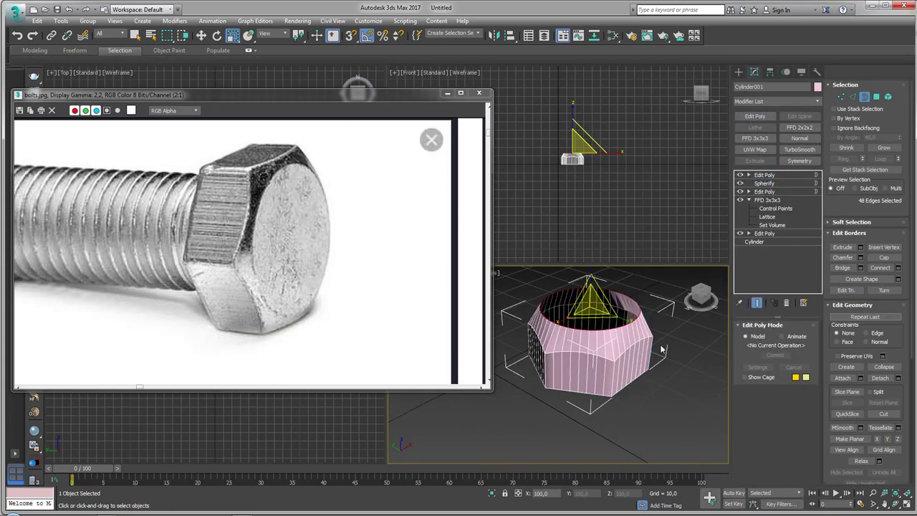
pyautogui.click(601, 293)
pyautogui.press('w')
pyautogui.moveTo(589, 278); pyautogui.dragTo(585, 290)
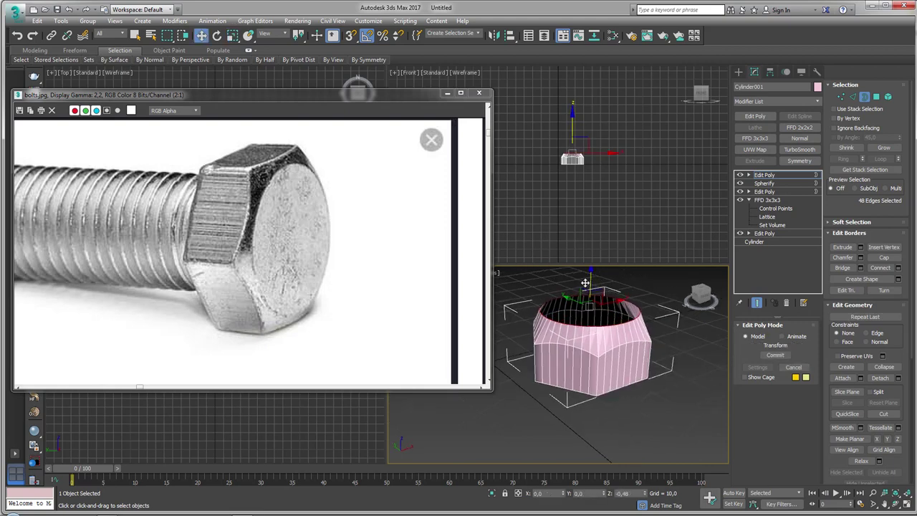
pyautogui.keyDown('alt'); pyautogui.moveTo(586, 290); pyautogui.dragTo(594, 339, button='middle'); pyautogui.keyUp('alt')
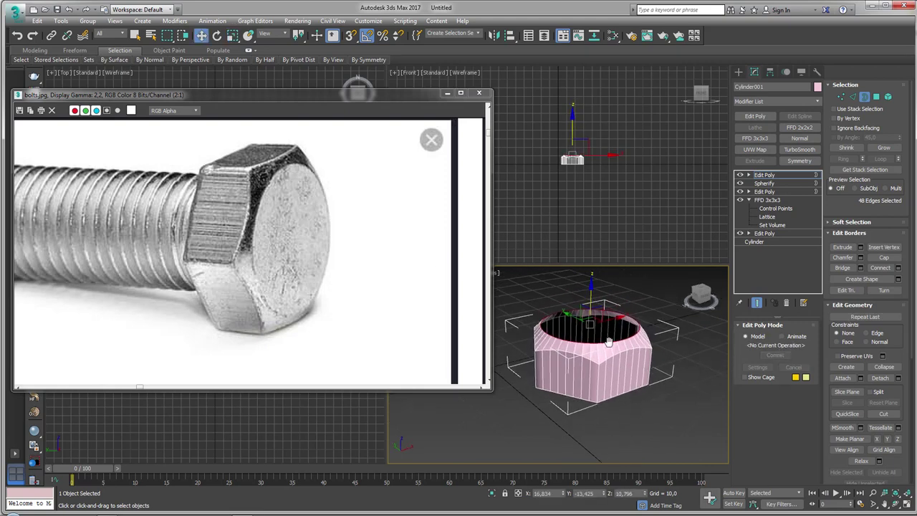
pyautogui.press('e')
pyautogui.press('w')
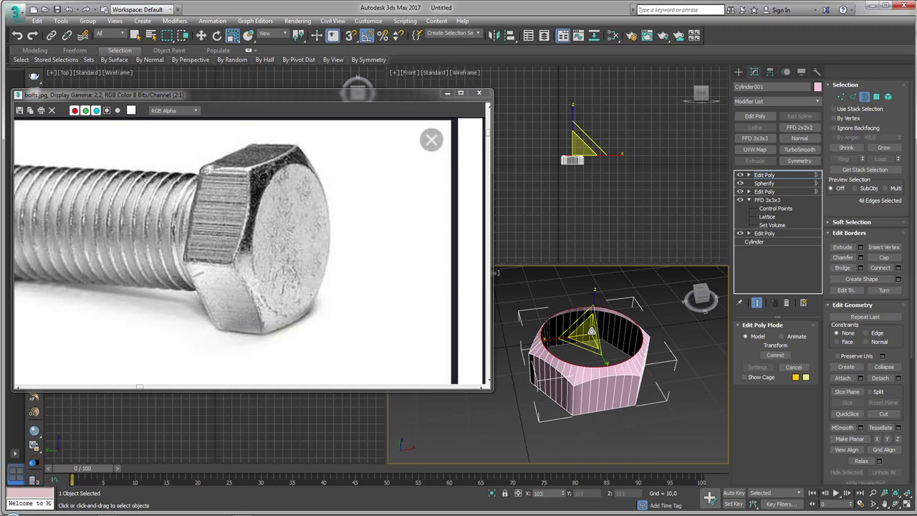
pyautogui.moveTo(592, 308); pyautogui.dragTo(592, 311)
pyautogui.keyDown('alt'); pyautogui.moveTo(592, 311); pyautogui.dragTo(611, 344, button='middle'); pyautogui.keyUp('alt')
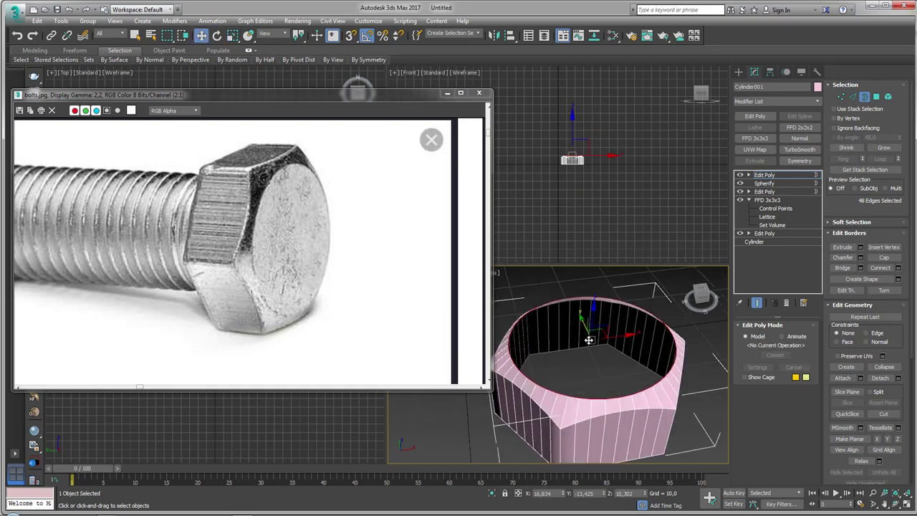
# - Scale the top border inward and collapse the opening into a single centre point
pyautogui.press('r')
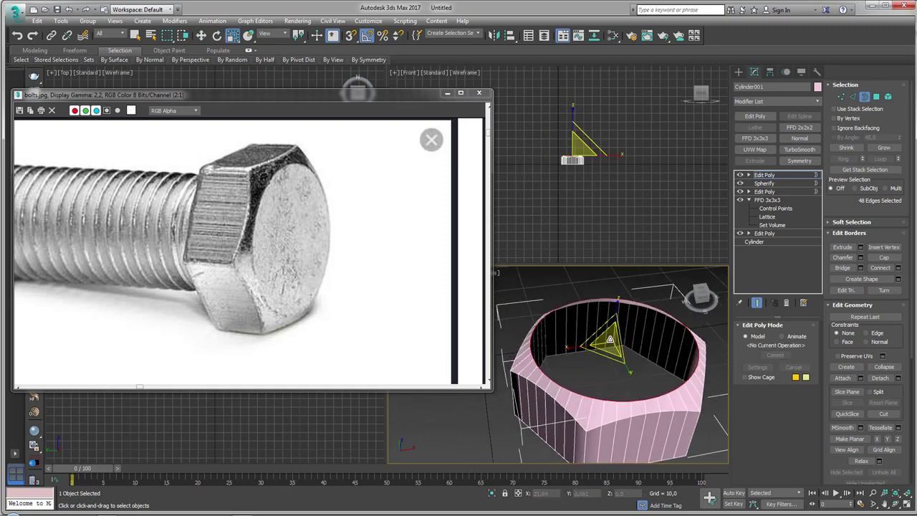
pyautogui.moveTo(609, 339)
pyautogui.mouseDown()
pyautogui.moveTo(612, 359)
pyautogui.moveTo(612, 349)
pyautogui.mouseUp()
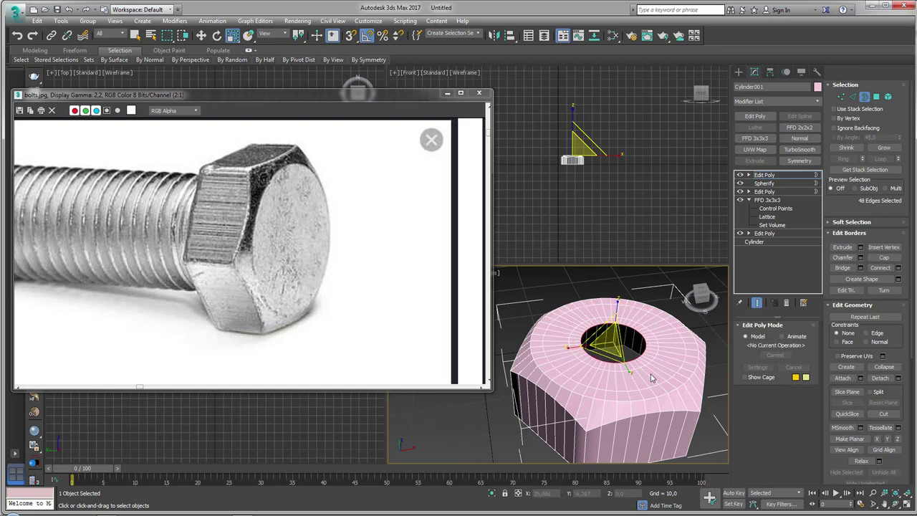
pyautogui.moveTo(699, 288); pyautogui.dragTo(692, 293)
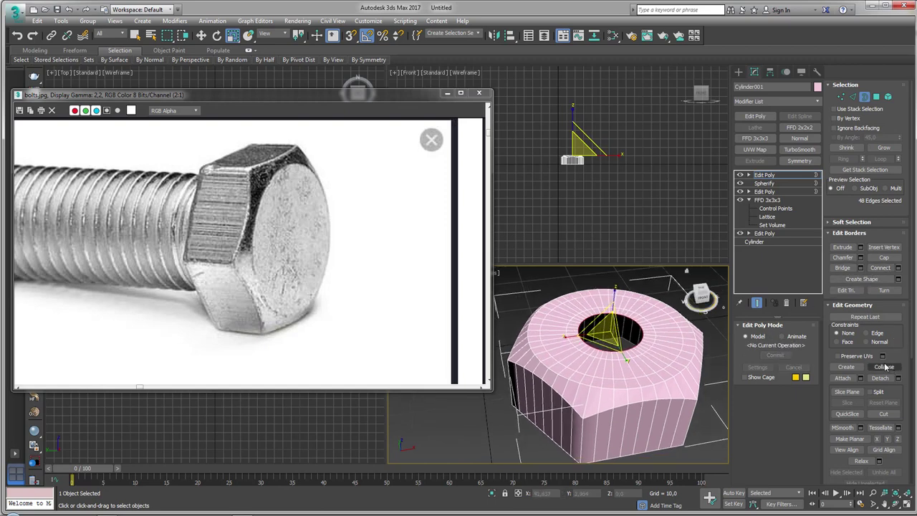
pyautogui.click(885, 366)
pyautogui.scroll(-3, 614, 348)
pyautogui.press('3')
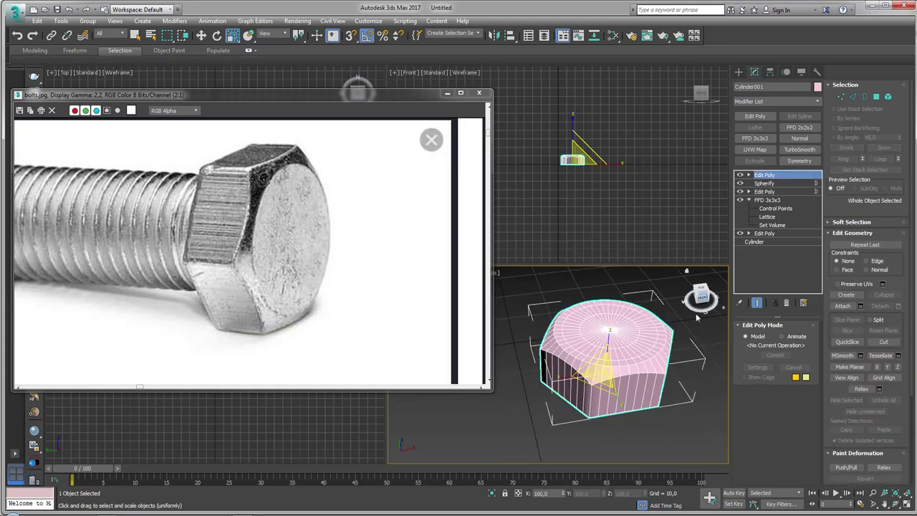
pyautogui.moveTo(697, 317); pyautogui.dragTo(712, 315)
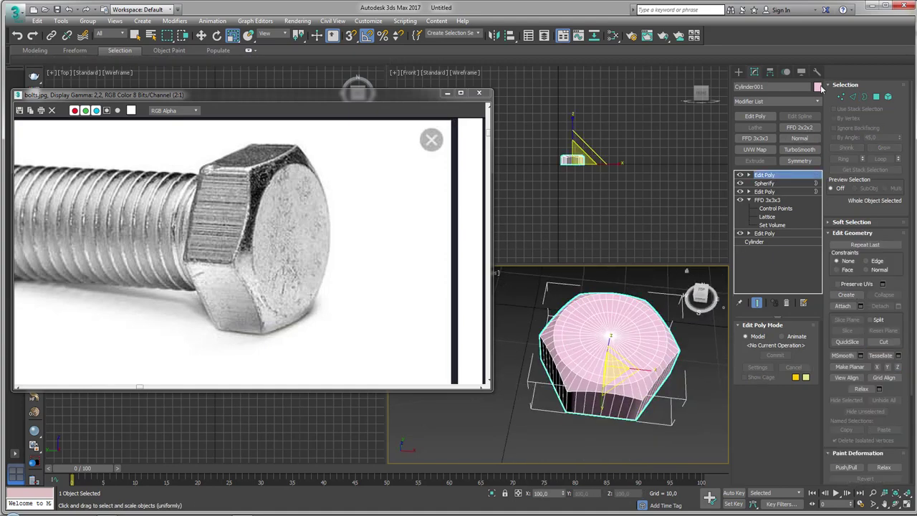
# - Set the bolt head's object colour to blue and zoom out
pyautogui.click(818, 87)
pyautogui.click(511, 255)
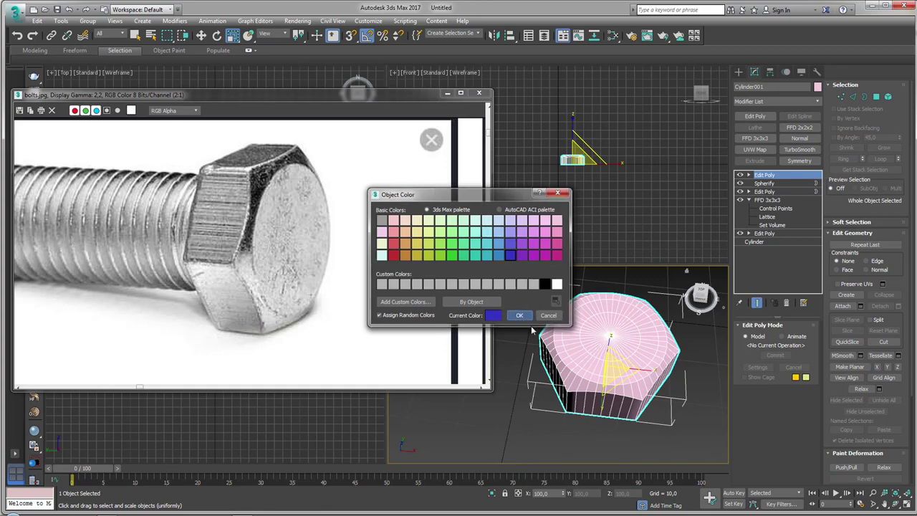
pyautogui.click(519, 315)
pyautogui.press('j')
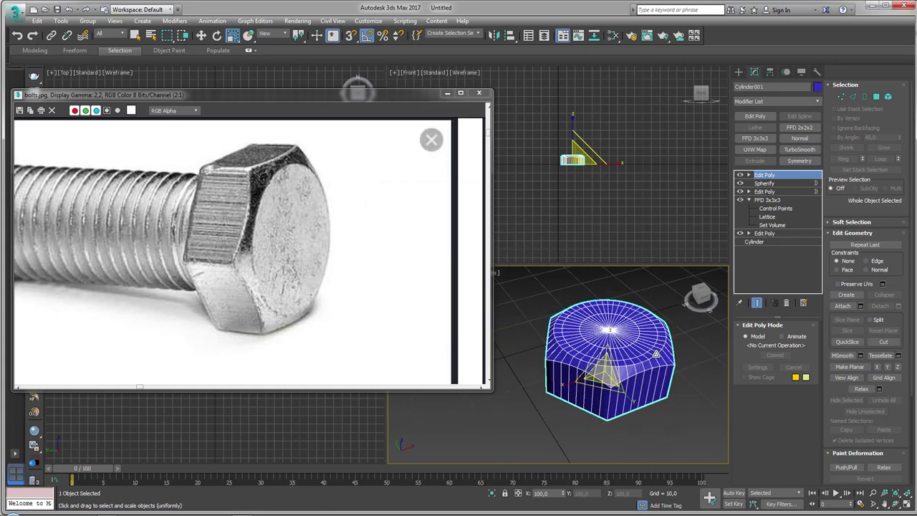
pyautogui.scroll(-3, 605, 359)
pyautogui.scroll(-3, 605, 358)
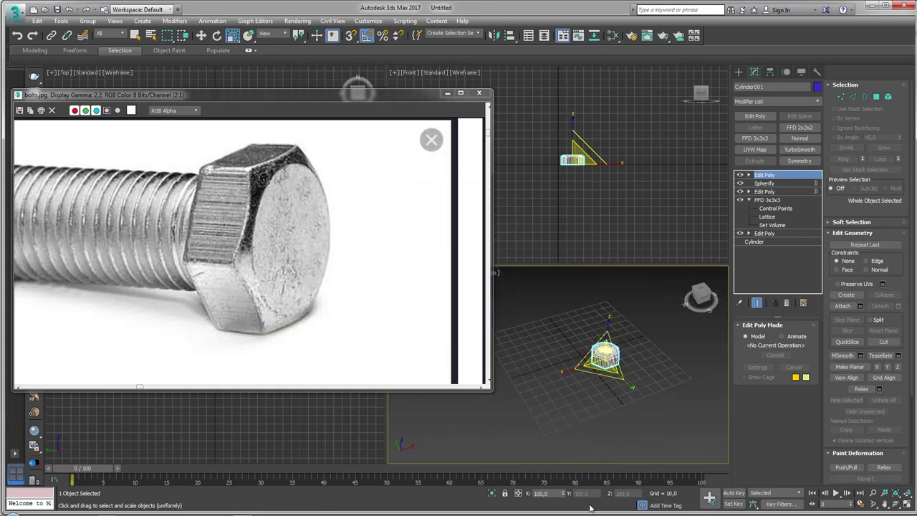
# - Zero the bolt head's X and Y positions to centre it on the origin
pyautogui.press('w')
pyautogui.rightClick(565, 494)
pyautogui.rightClick(607, 494)
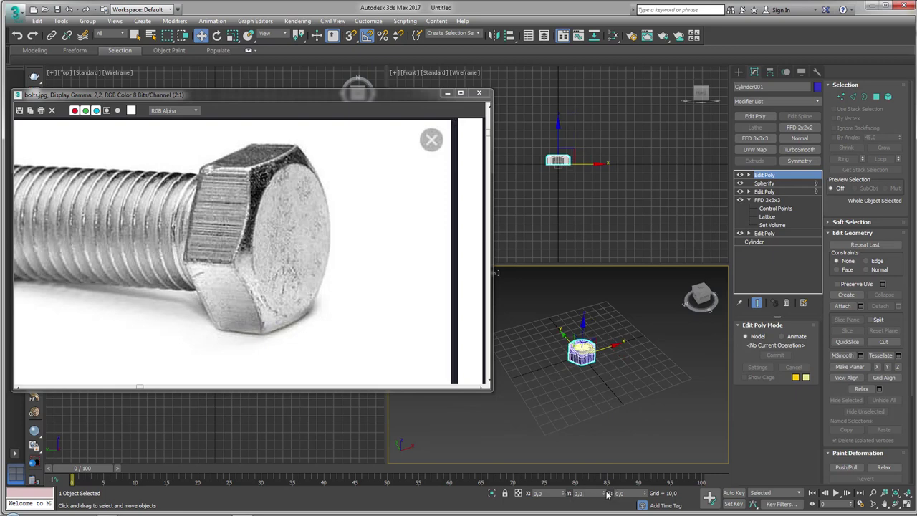
pyautogui.scroll(2, 588, 355)
pyautogui.scroll(2, 589, 356)
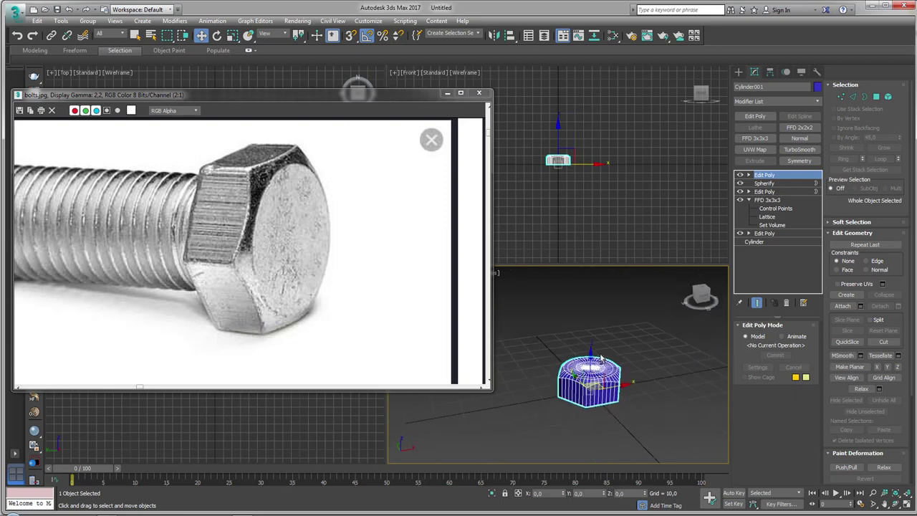
pyautogui.scroll(1, 589, 356)
# - Raise the bolt head along Z above the grid and orbit to inspect it
pyautogui.moveTo(589, 356); pyautogui.dragTo(634, 247)
pyautogui.moveTo(634, 247)
pyautogui.keyDown('alt'); pyautogui.mouseDown(button='middle')
pyautogui.moveTo(611, 337)
pyautogui.moveTo(555, 339)
pyautogui.mouseUp(button='middle'); pyautogui.keyUp('alt')
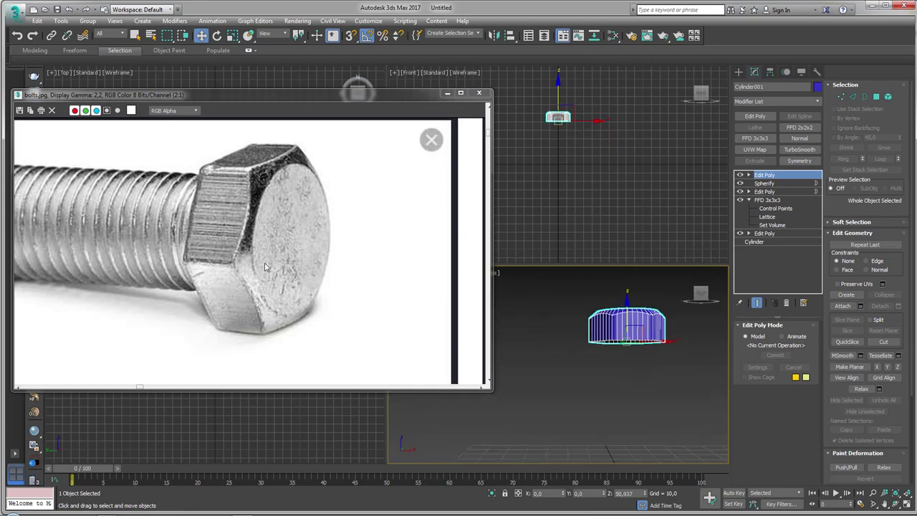
pyautogui.scroll(-1, 186, 223)
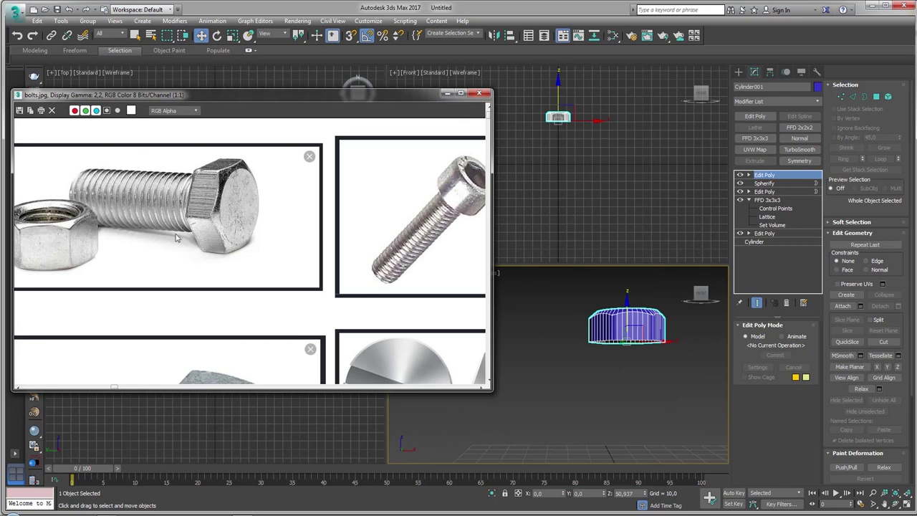
pyautogui.keyDown('alt'); pyautogui.moveTo(594, 364); pyautogui.dragTo(691, 332, button='middle'); pyautogui.keyUp('alt')
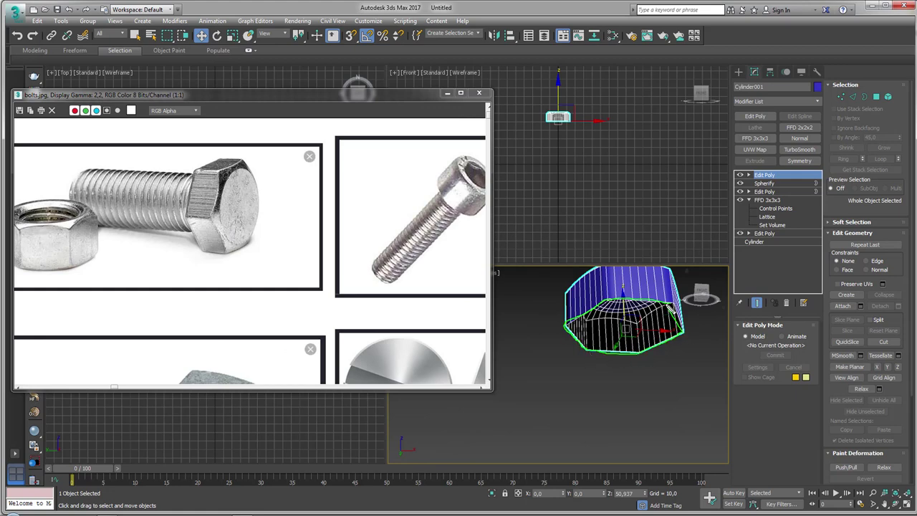
pyautogui.keyDown('alt'); pyautogui.moveTo(674, 313); pyautogui.dragTo(657, 359, button='middle'); pyautogui.keyUp('alt')
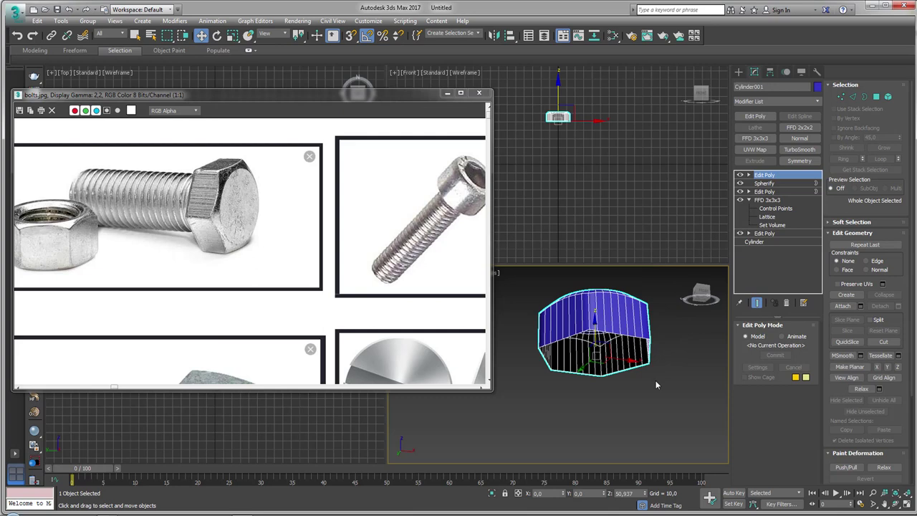
pyautogui.scroll(3, 557, 320)
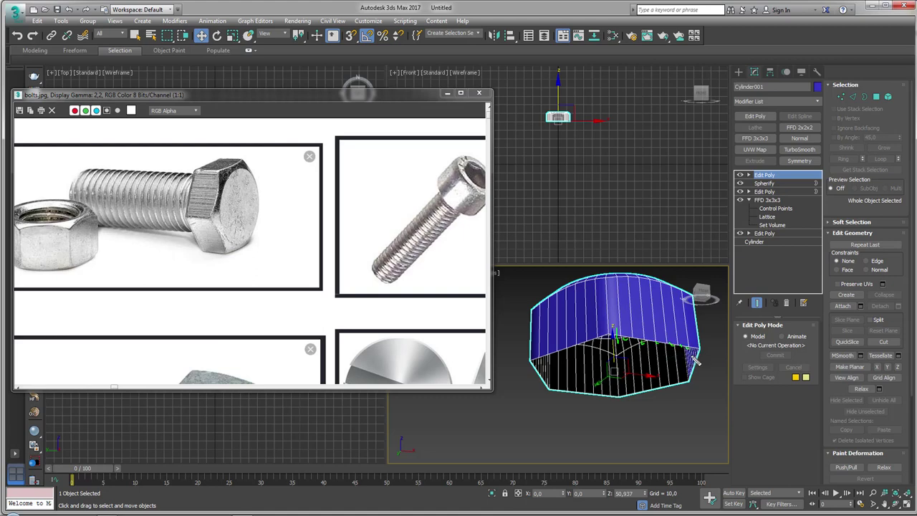
# - Select the bolt head's bottom border, then return to the Edit Poly top level
pyautogui.press('3')
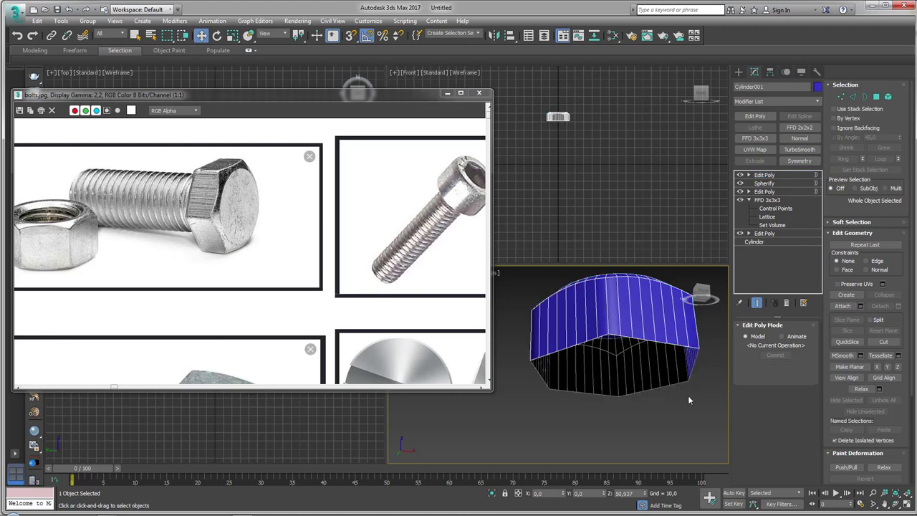
pyautogui.click(687, 395)
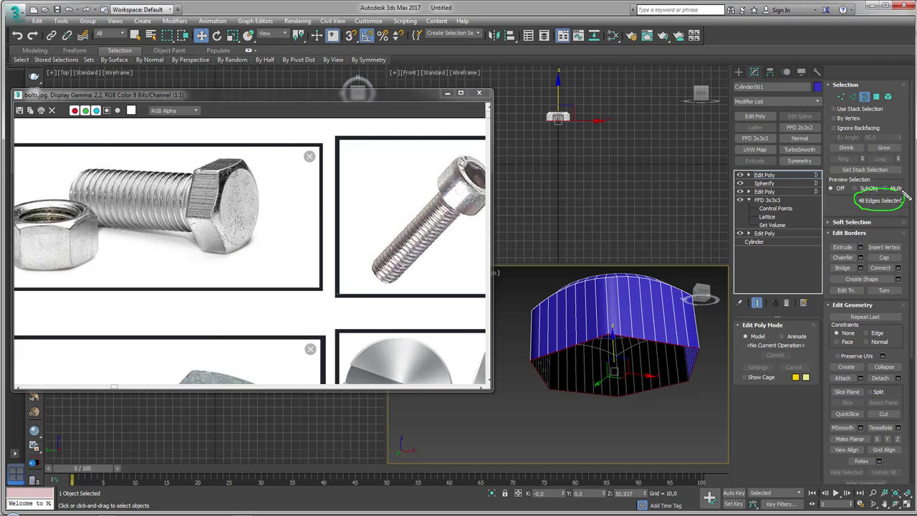
pyautogui.scroll(-3, 673, 360)
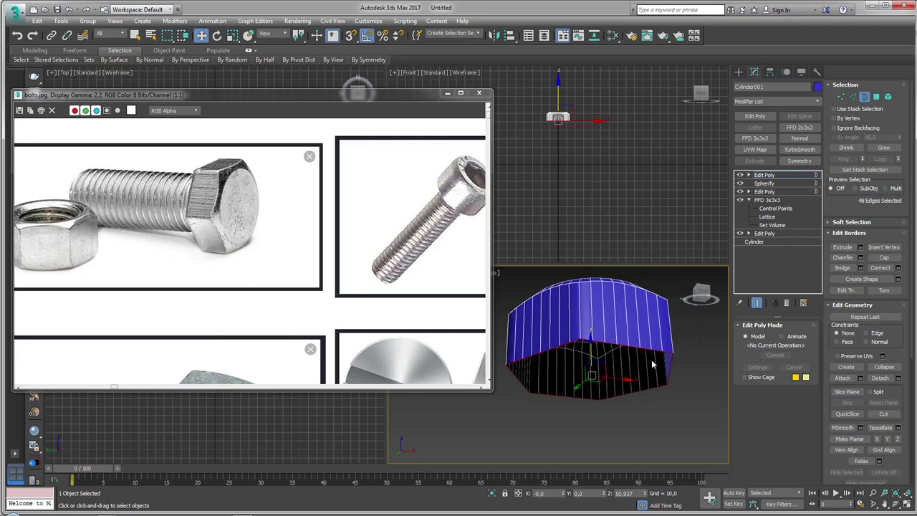
pyautogui.scroll(-3, 673, 361)
pyautogui.click(764, 175)
# - Reposition the front view and bring up the Standard Primitives in the Create panel
pyautogui.moveTo(675, 196); pyautogui.dragTo(670, 259, button='middle')
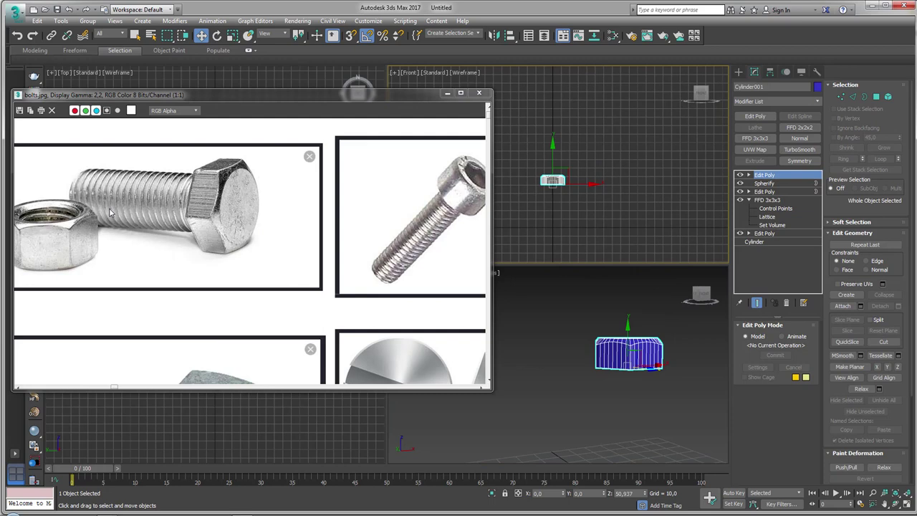
pyautogui.moveTo(551, 179); pyautogui.dragTo(529, 183, button='middle')
pyautogui.click(738, 72)
pyautogui.moveTo(528, 139)
pyautogui.mouseDown(button='middle')
pyautogui.moveTo(533, 132)
pyautogui.moveTo(618, 152)
pyautogui.moveTo(592, 225)
pyautogui.moveTo(602, 179)
pyautogui.moveTo(609, 186)
pyautogui.mouseUp(button='middle')
# - In the Left view, draw a plane about 60 × 109 beside the bolt head
pyautogui.press('l')
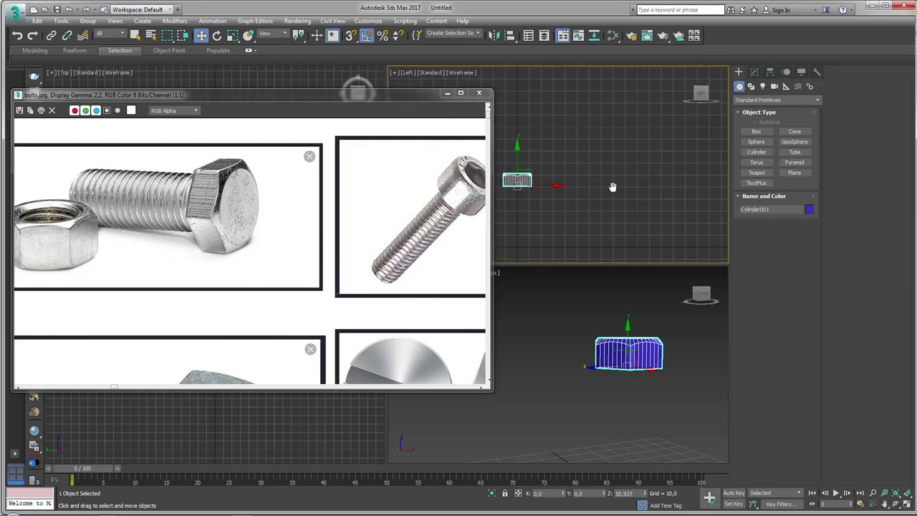
pyautogui.moveTo(484, 244); pyautogui.dragTo(391, 243)
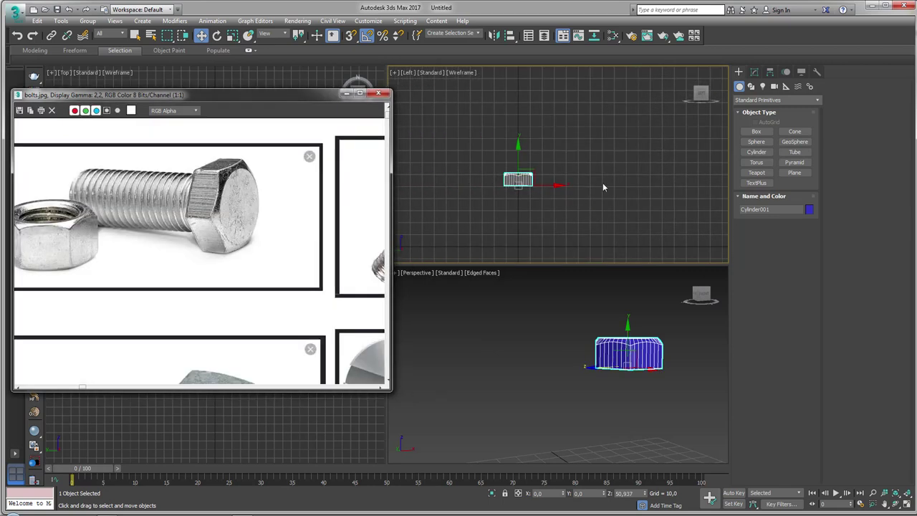
pyautogui.click(795, 173)
pyautogui.moveTo(573, 146)
pyautogui.mouseDown()
pyautogui.moveTo(644, 200)
pyautogui.moveTo(691, 207)
pyautogui.mouseUp()
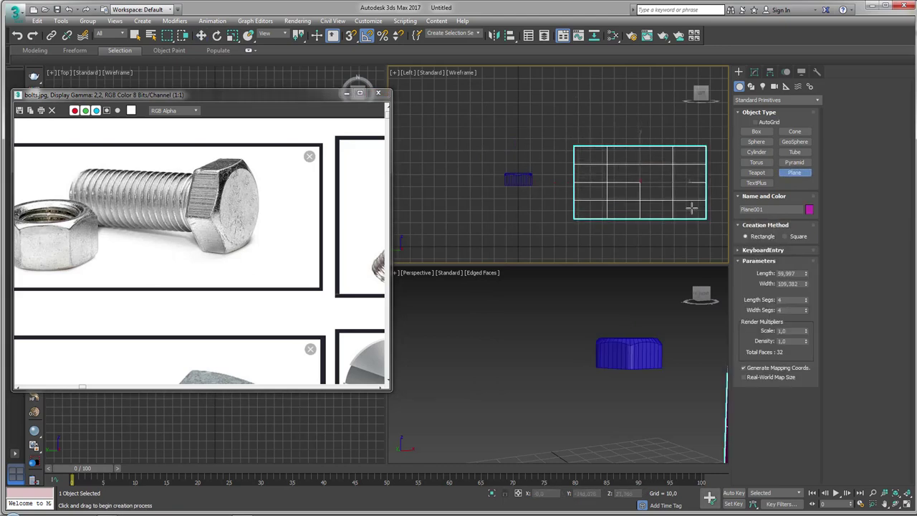
pyautogui.moveTo(692, 208); pyautogui.dragTo(638, 215, button='middle')
# - Give the plane 48 width segments and 15 length segments
pyautogui.moveTo(806, 311); pyautogui.dragTo(805, 313)
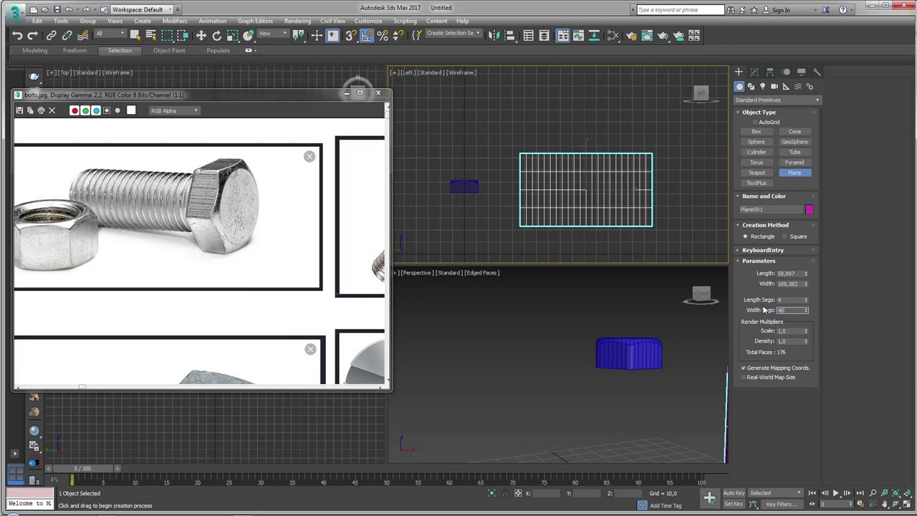
pyautogui.press('Return')
pyautogui.moveTo(805, 301); pyautogui.dragTo(805, 283)
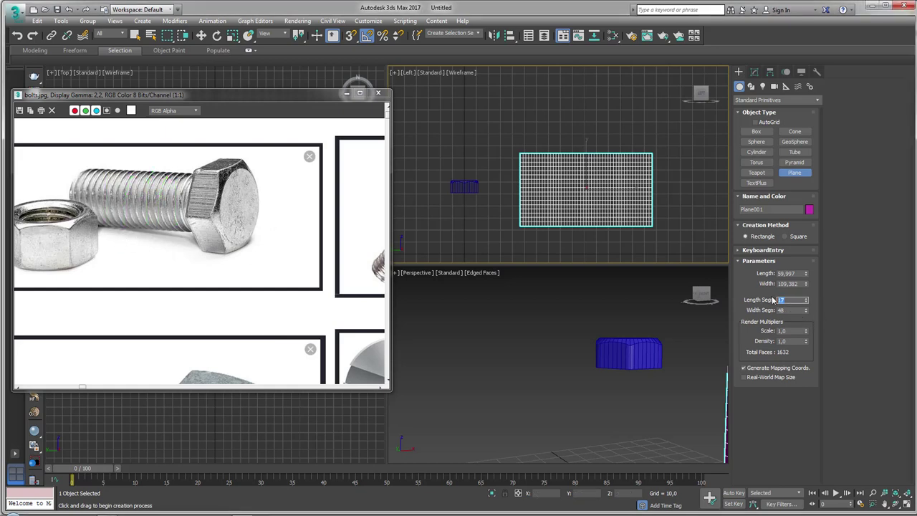
pyautogui.write('15')
pyautogui.press('Return')
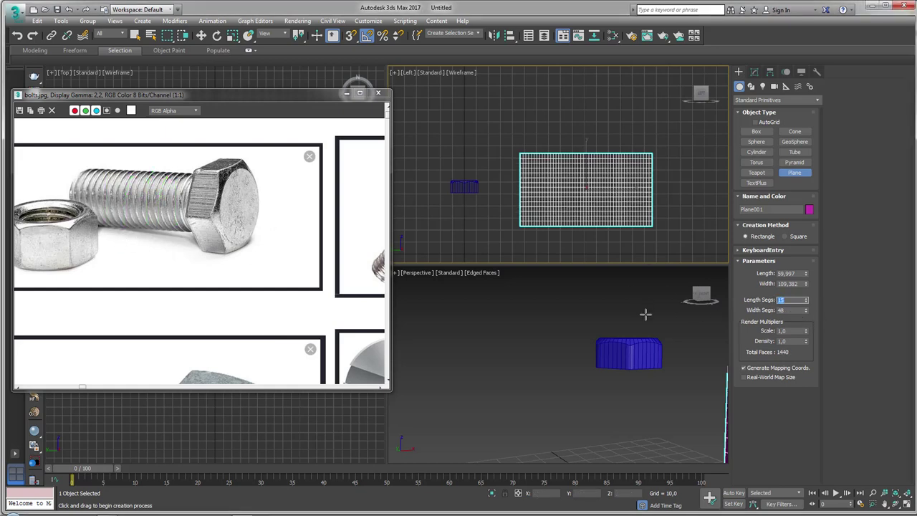
pyautogui.moveTo(645, 312)
pyautogui.keyDown('alt'); pyautogui.mouseDown(button='middle')
pyautogui.moveTo(511, 317)
pyautogui.moveTo(603, 366)
pyautogui.moveTo(601, 348)
pyautogui.mouseUp(button='middle'); pyautogui.keyUp('alt')
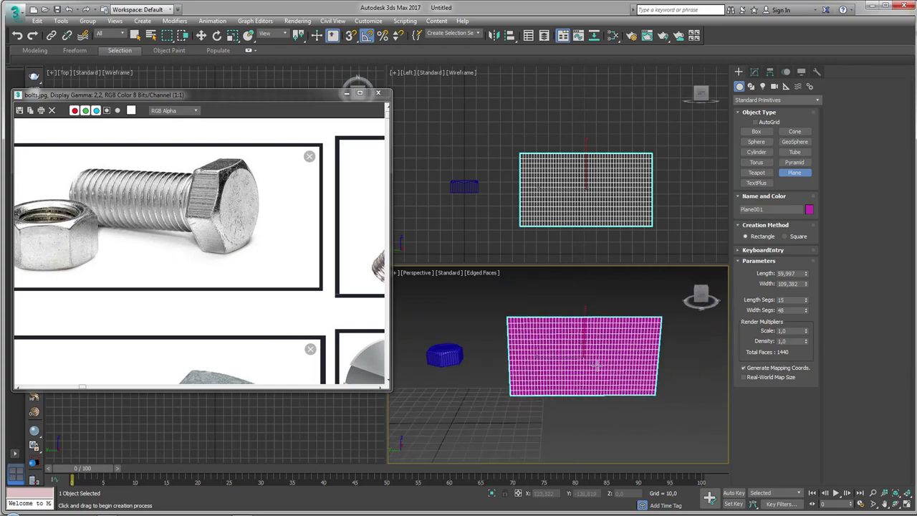
# - Shift-move the plane to make a copy, Plane002, off to the right
pyautogui.press('w')
pyautogui.click(571, 191)
pyautogui.moveTo(571, 190); pyautogui.dragTo(541, 198, button='middle')
pyautogui.keyDown('shift'); pyautogui.moveTo(571, 183); pyautogui.dragTo(724, 164); pyautogui.keyUp('shift')
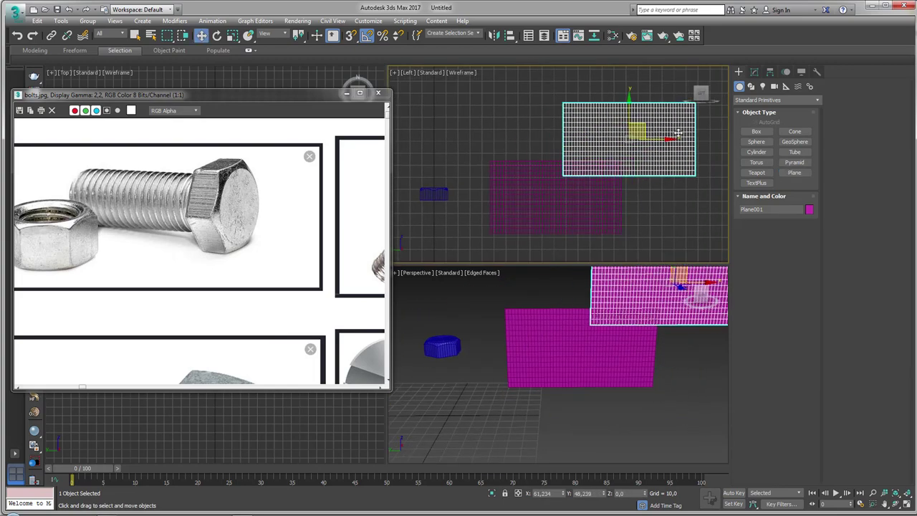
pyautogui.click(460, 302)
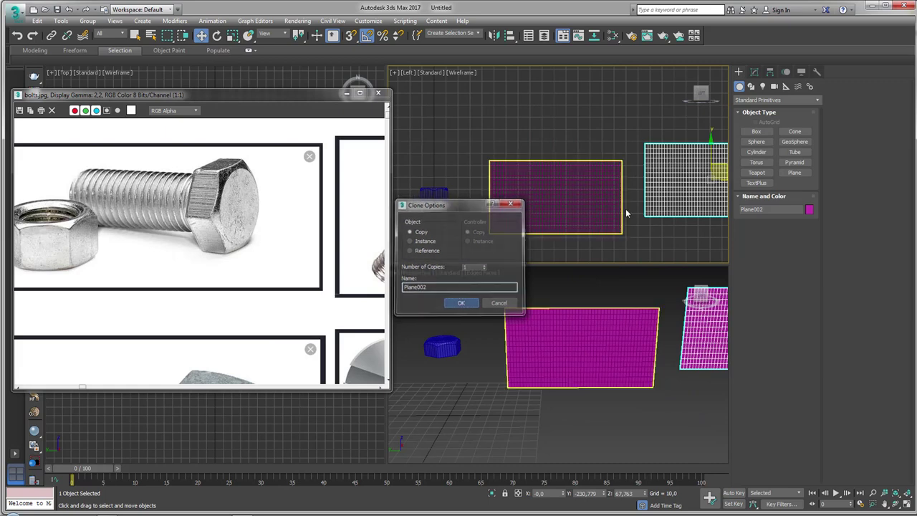
pyautogui.moveTo(648, 215); pyautogui.dragTo(559, 204, button='middle')
pyautogui.scroll(2, 559, 205)
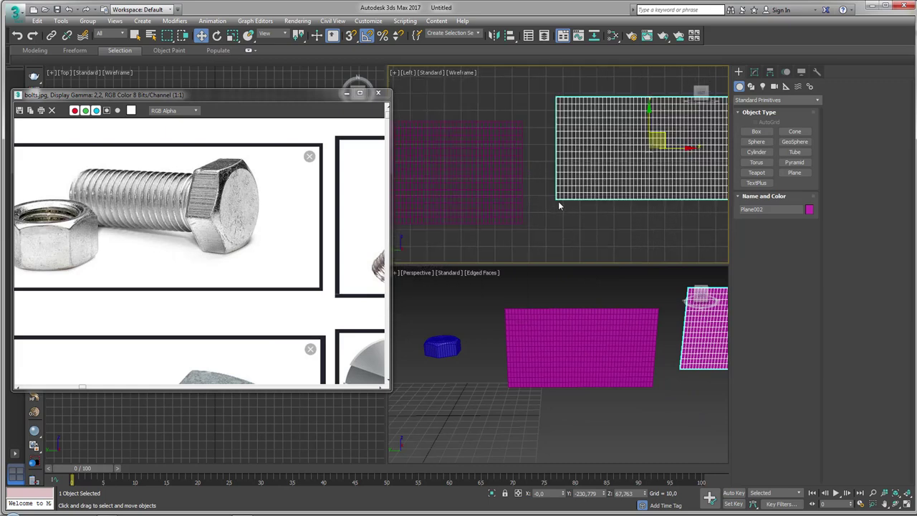
# - Turn on vertex snapping and snap Plane002's corner edge to edge against Plane001
pyautogui.click(351, 37)
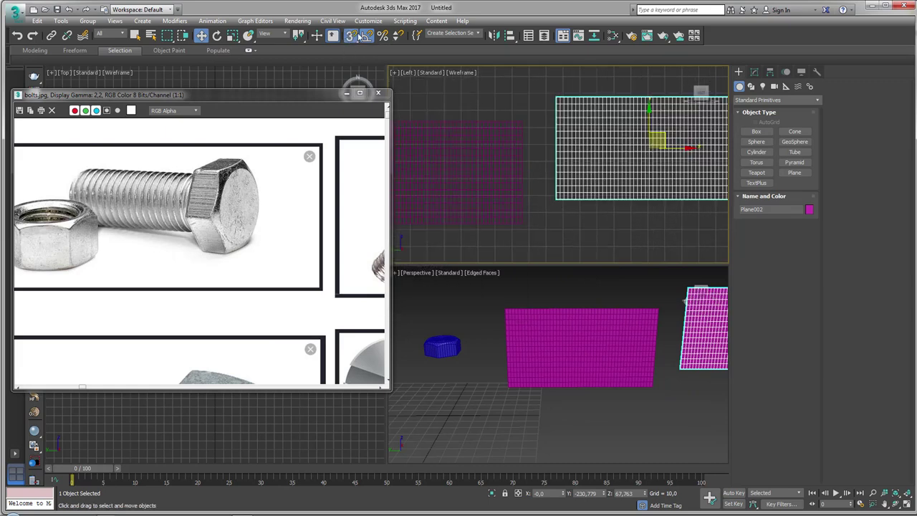
pyautogui.rightClick(351, 37)
pyautogui.moveTo(447, 194); pyautogui.dragTo(478, 107)
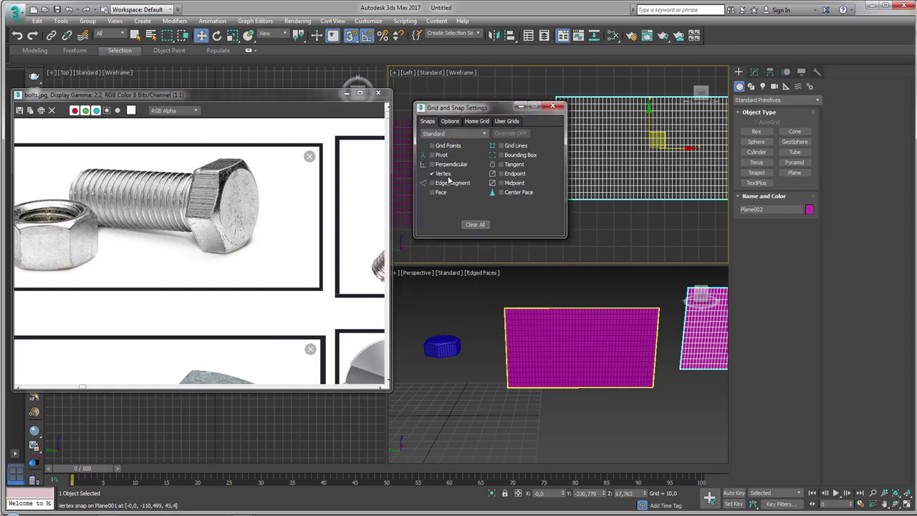
pyautogui.click(551, 106)
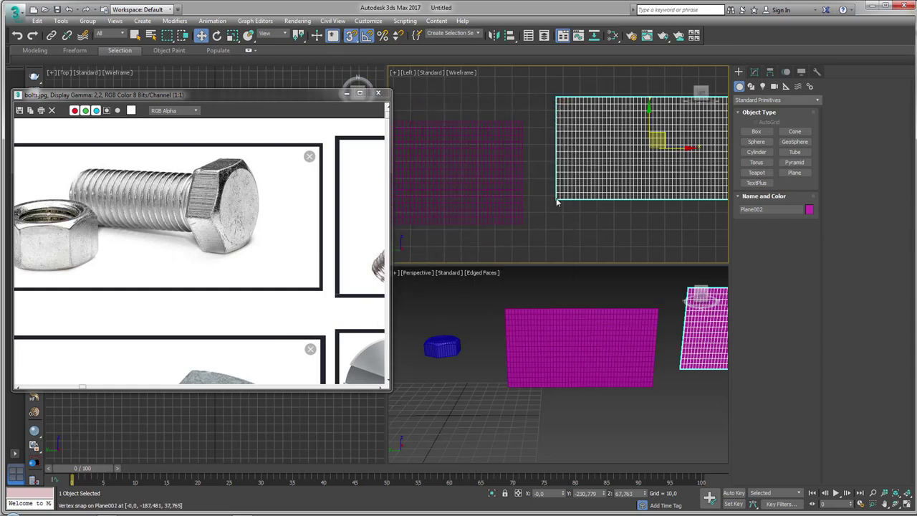
pyautogui.moveTo(555, 199)
pyautogui.mouseDown()
pyautogui.moveTo(543, 184)
pyautogui.moveTo(691, 179)
pyautogui.mouseUp()
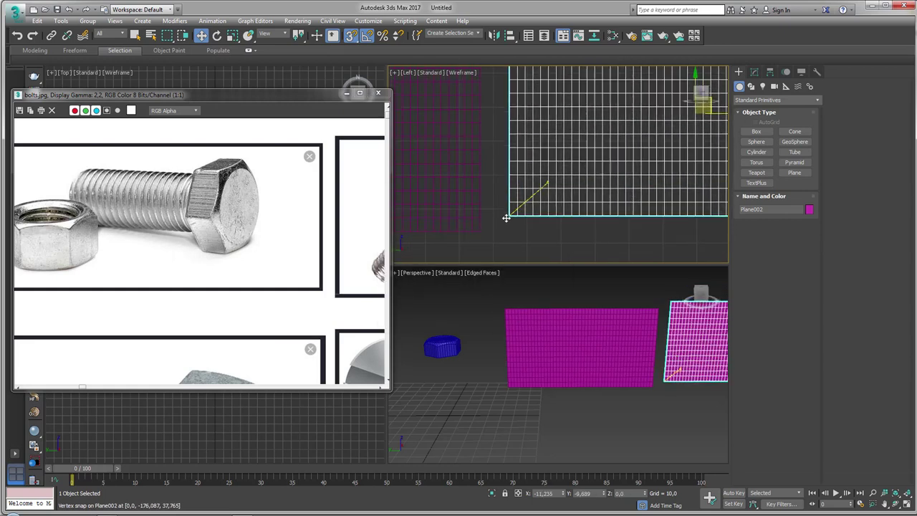
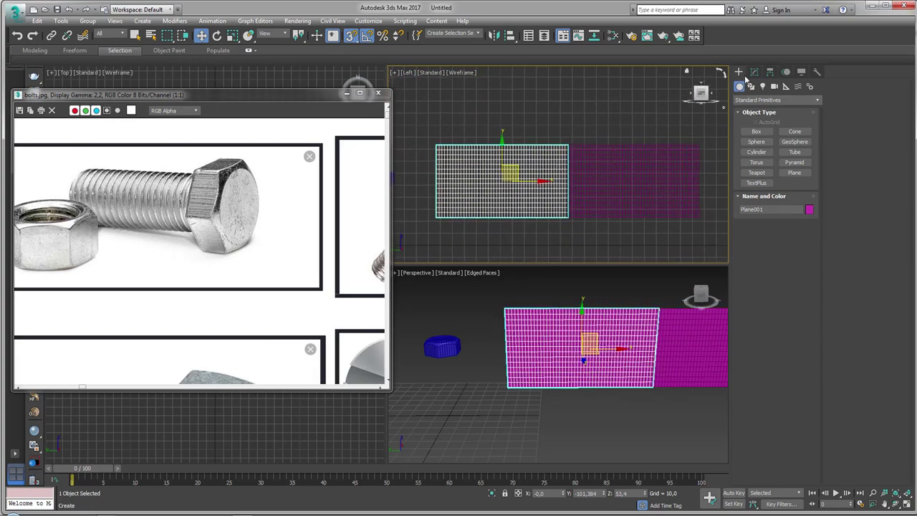
# - Add an FFD 2x2x2 modifier to Plane001 and select its right-edge control points
pyautogui.click(754, 71)
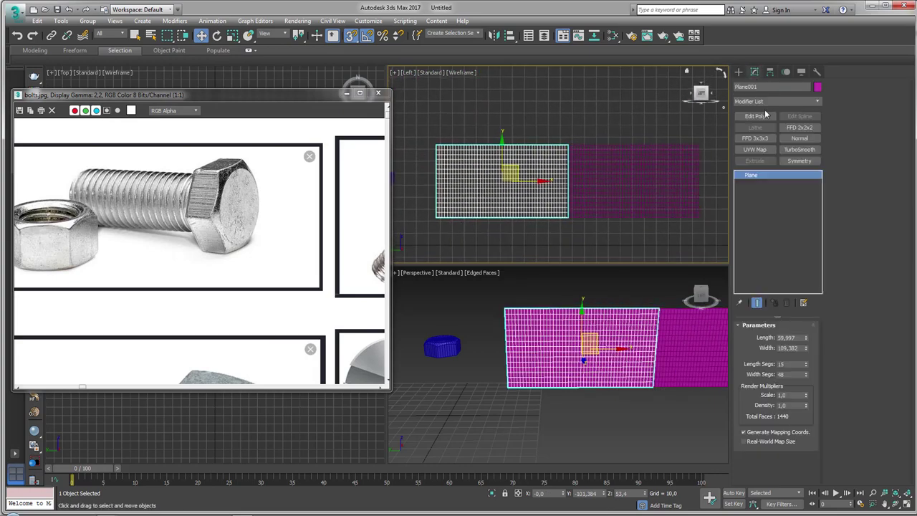
pyautogui.click(799, 128)
pyautogui.click(749, 175)
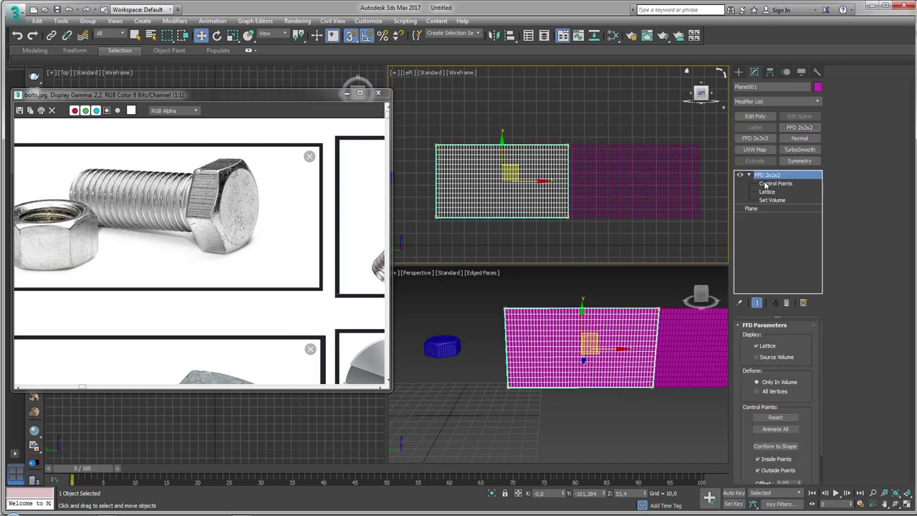
pyautogui.click(775, 184)
pyautogui.moveTo(585, 138)
pyautogui.mouseDown()
pyautogui.moveTo(567, 222)
pyautogui.moveTo(545, 194)
pyautogui.moveTo(566, 176)
pyautogui.moveTo(567, 198)
pyautogui.moveTo(574, 198)
pyautogui.mouseUp()
pyautogui.scroll(2, 569, 219)
pyautogui.scroll(2, 568, 219)
pyautogui.scroll(-3, 576, 193)
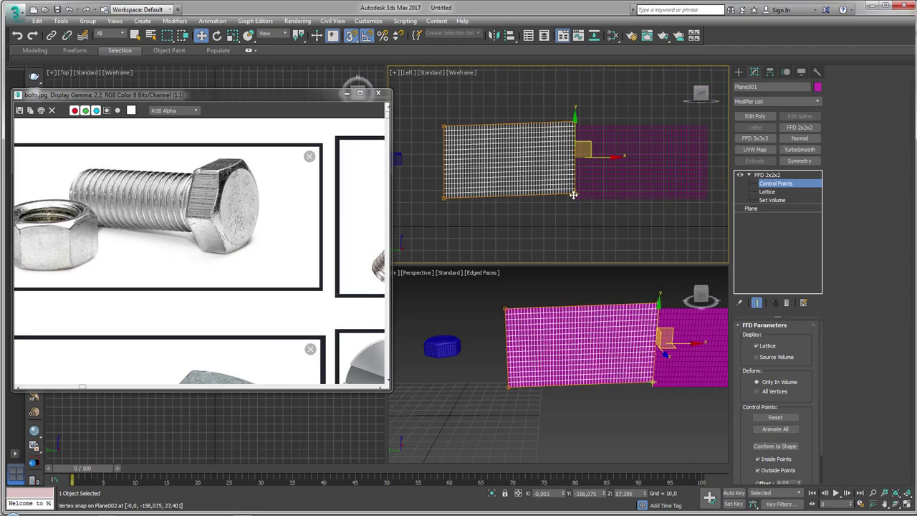
pyautogui.scroll(-3, 581, 190)
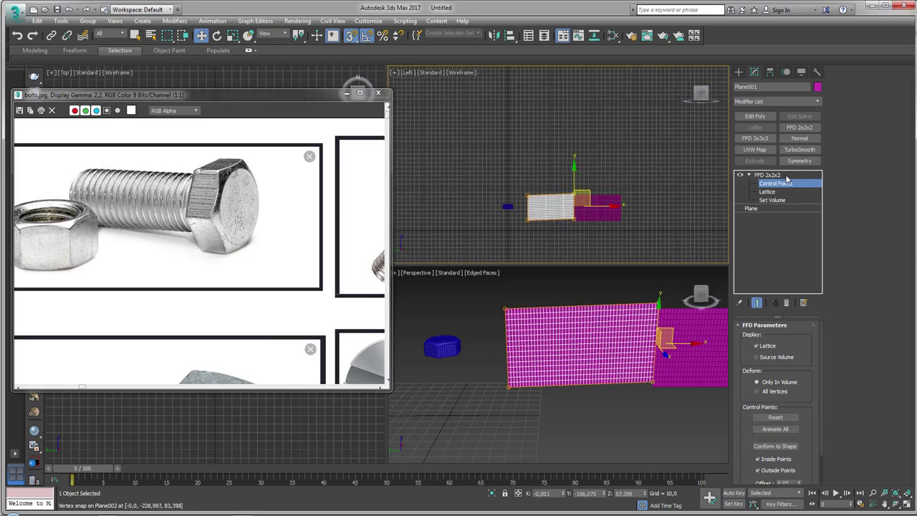
pyautogui.hotkey('ctrl', 'b')
# - Delete the second plane, Plane002
pyautogui.click(598, 209)
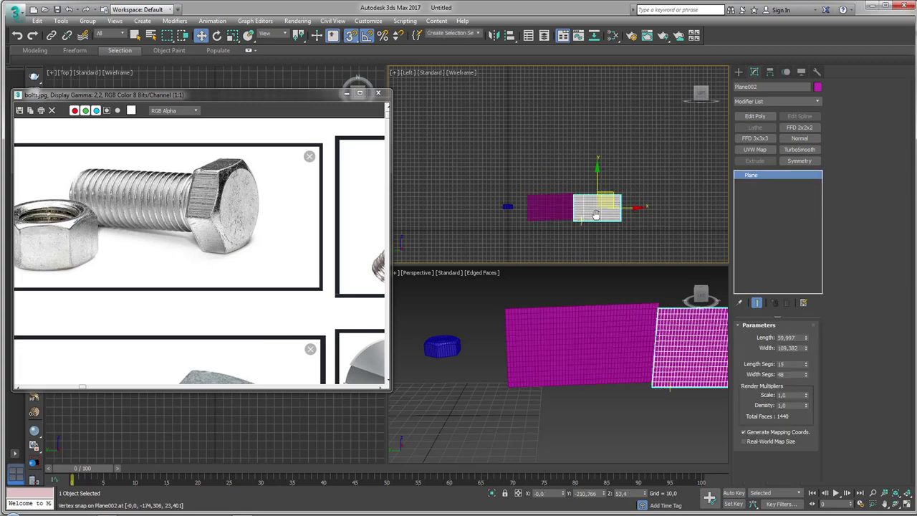
pyautogui.scroll(3, 601, 204)
pyautogui.scroll(2, 599, 197)
pyautogui.press('Delete')
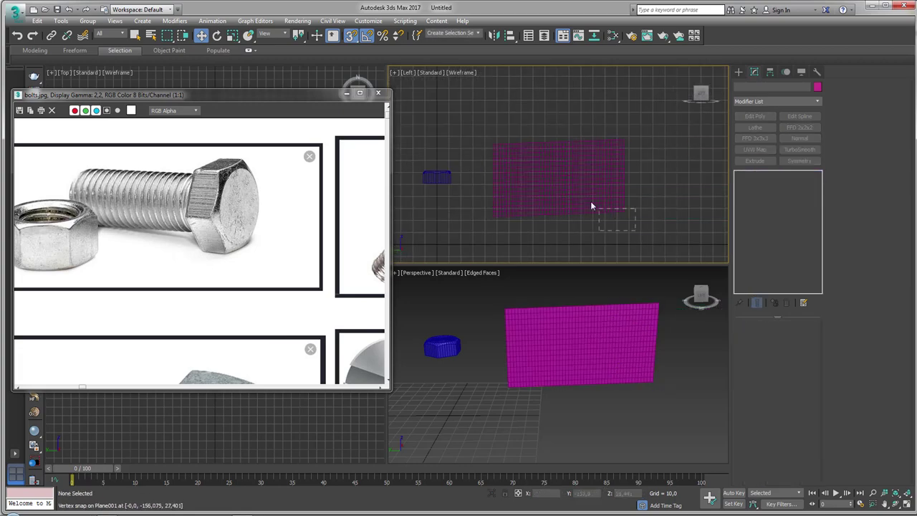
# - Add a Bend modifier to Plane001 and set its bend axis to X
pyautogui.click(591, 206)
pyautogui.moveTo(580, 337)
pyautogui.keyDown('alt'); pyautogui.mouseDown(button='middle')
pyautogui.moveTo(595, 368)
pyautogui.moveTo(596, 313)
pyautogui.mouseUp(button='middle'); pyautogui.keyUp('alt')
pyautogui.click(819, 103)
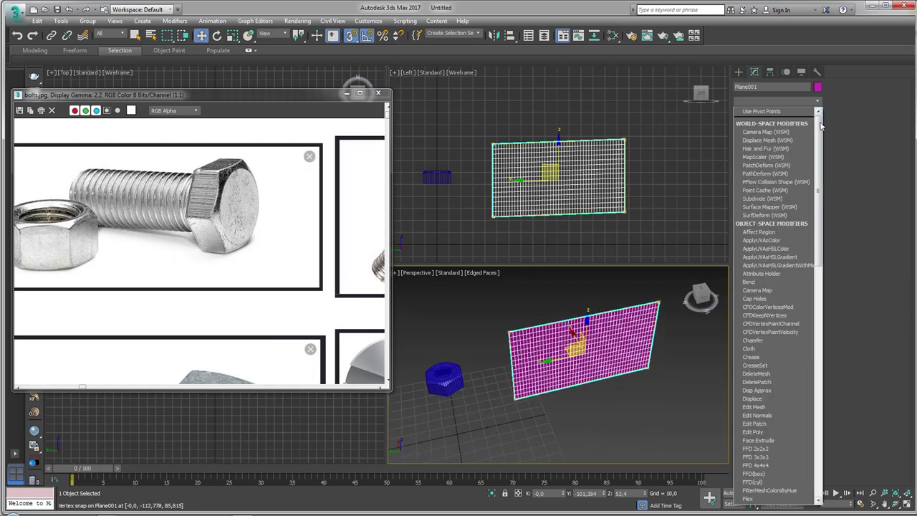
pyautogui.scroll(-3, 773, 215)
pyautogui.click(757, 222)
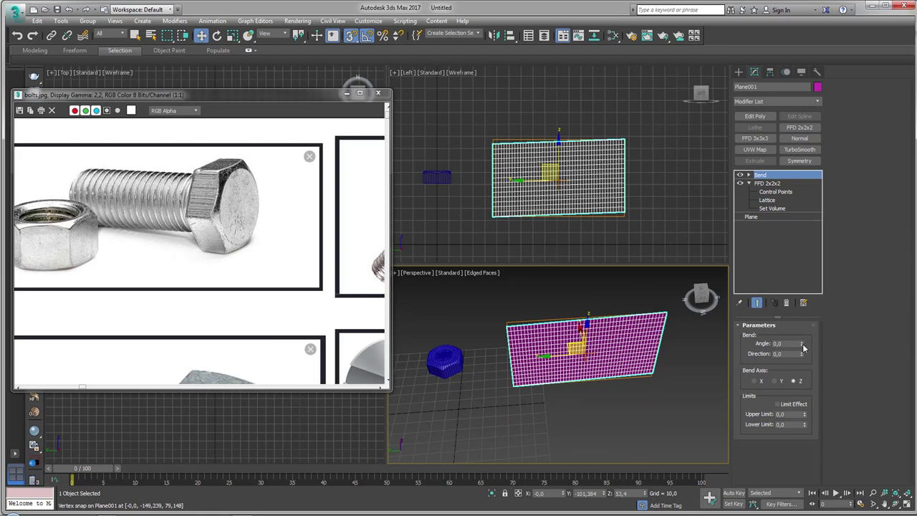
pyautogui.moveTo(803, 345); pyautogui.dragTo(791, 261)
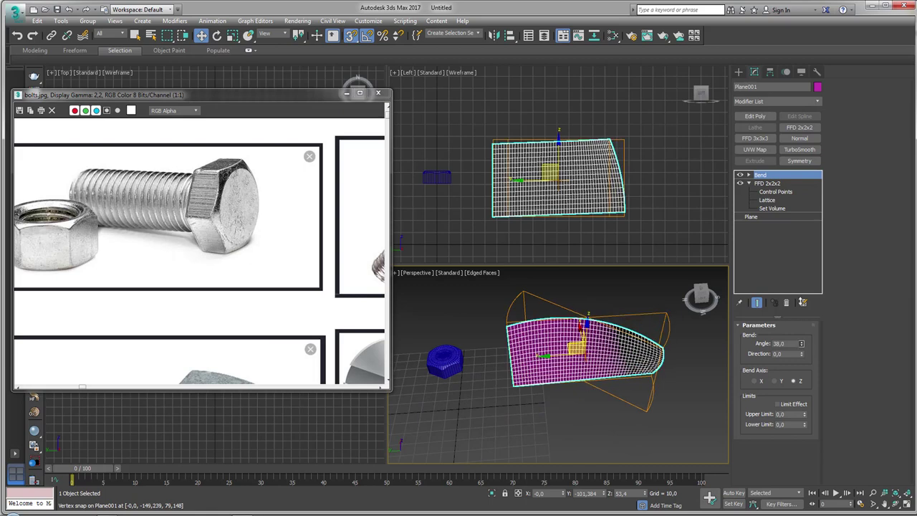
pyautogui.click(755, 381)
# - Raise the bend angle to 360 degrees so the plane closes into a cylinder
pyautogui.moveTo(800, 345); pyautogui.dragTo(792, 91)
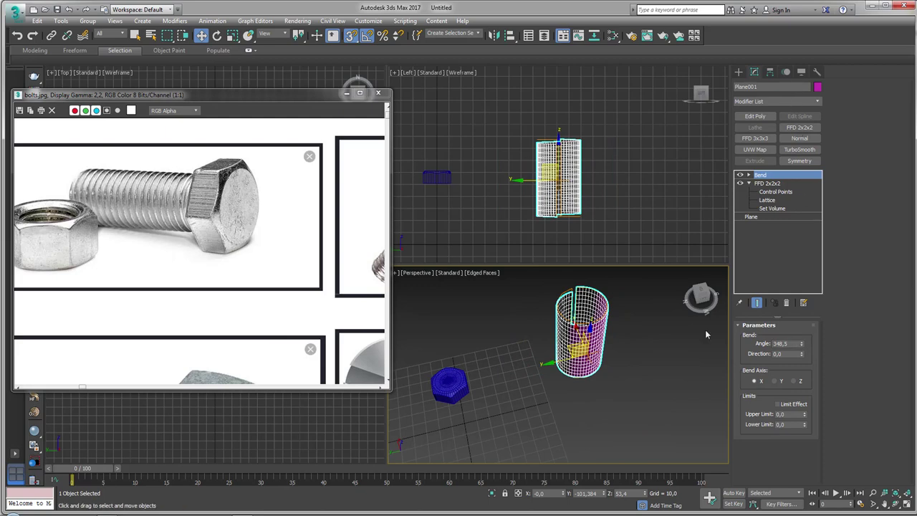
pyautogui.keyDown('alt'); pyautogui.moveTo(578, 298); pyautogui.dragTo(612, 325, button='middle'); pyautogui.keyUp('alt')
pyautogui.scroll(3, 613, 325)
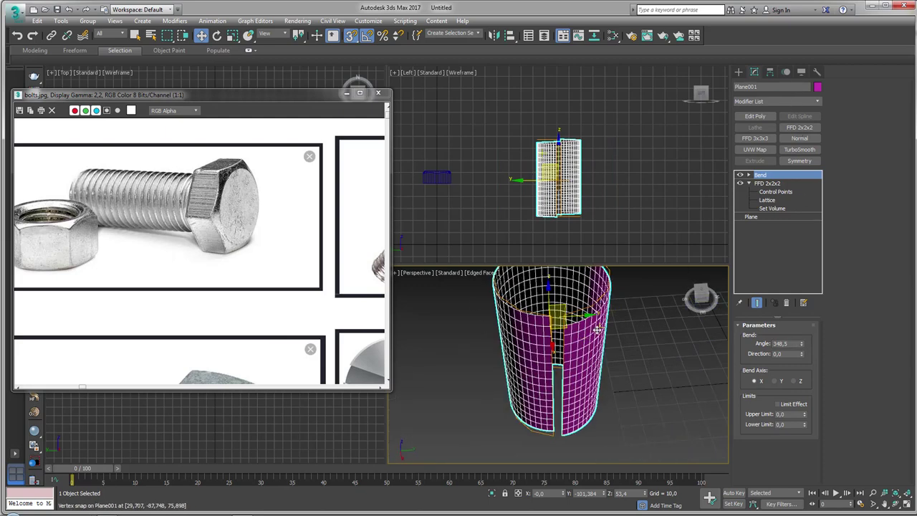
pyautogui.moveTo(791, 343); pyautogui.dragTo(765, 346)
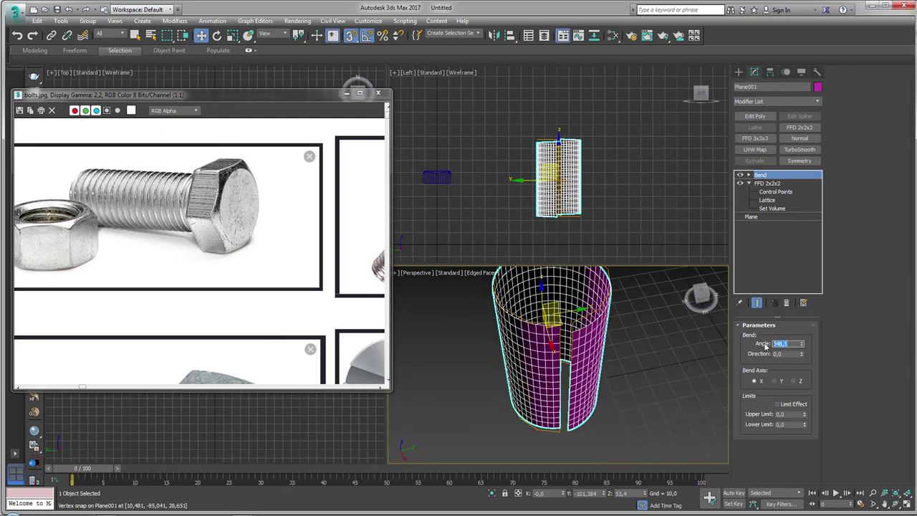
pyautogui.write('360')
pyautogui.press('Return')
pyautogui.keyDown('alt'); pyautogui.moveTo(667, 353); pyautogui.dragTo(671, 241, button='middle'); pyautogui.keyUp('alt')
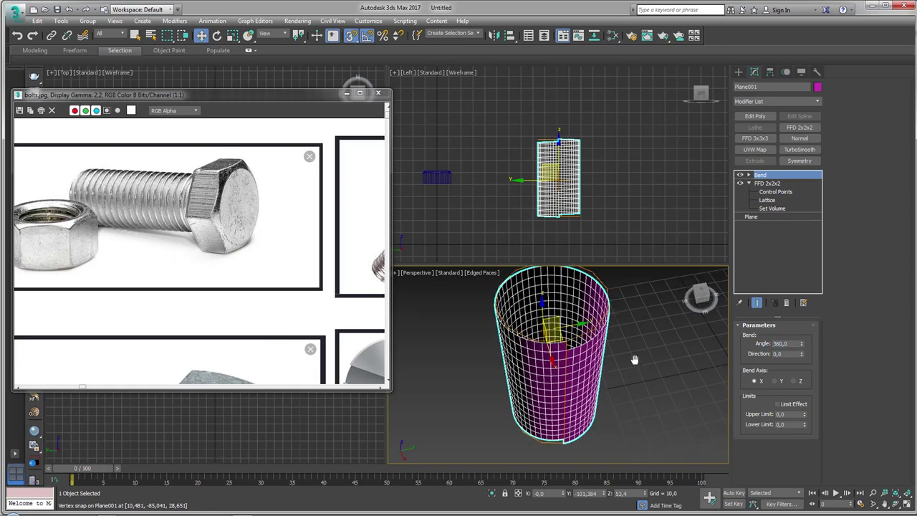
# - Add an Edit Poly modifier above the Bend and select all the cylinder's vertices
pyautogui.click(754, 116)
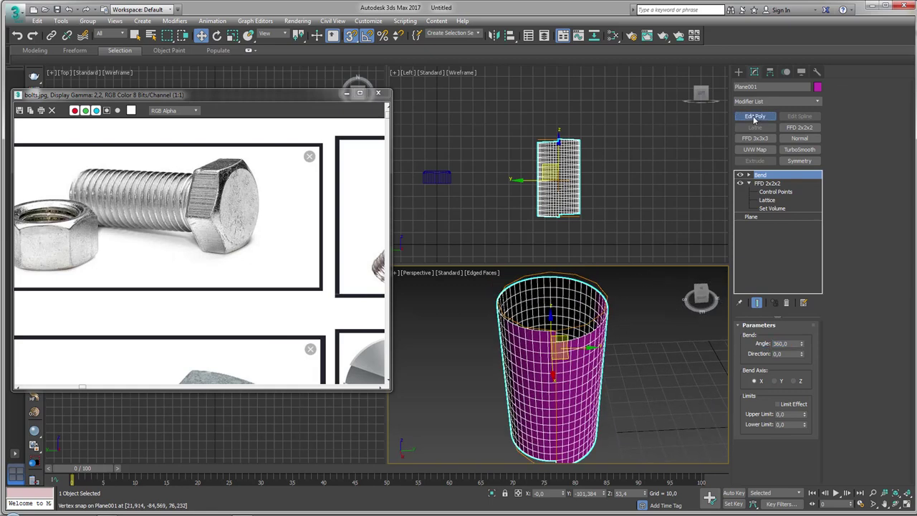
pyautogui.scroll(-3, 661, 287)
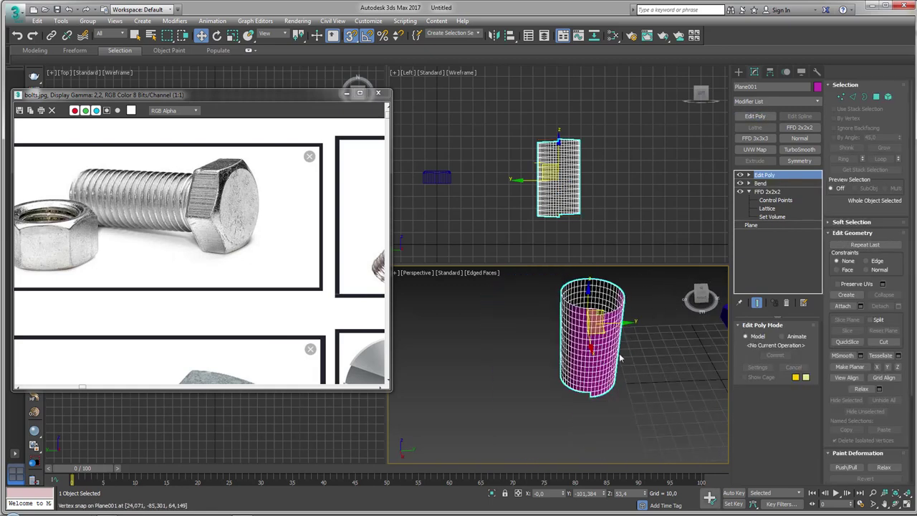
pyautogui.press('1')
pyautogui.hotkey('ctrl', 'a')
pyautogui.scroll(1, 633, 361)
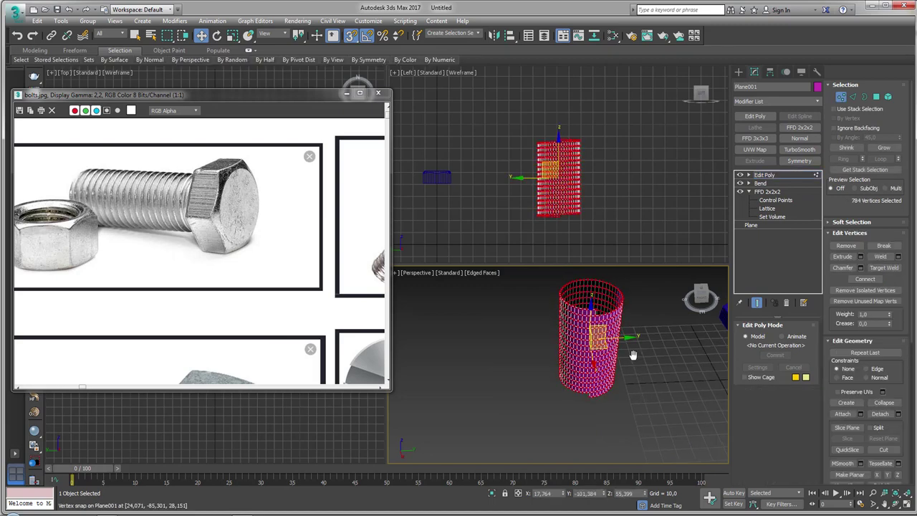
pyautogui.scroll(3, 630, 353)
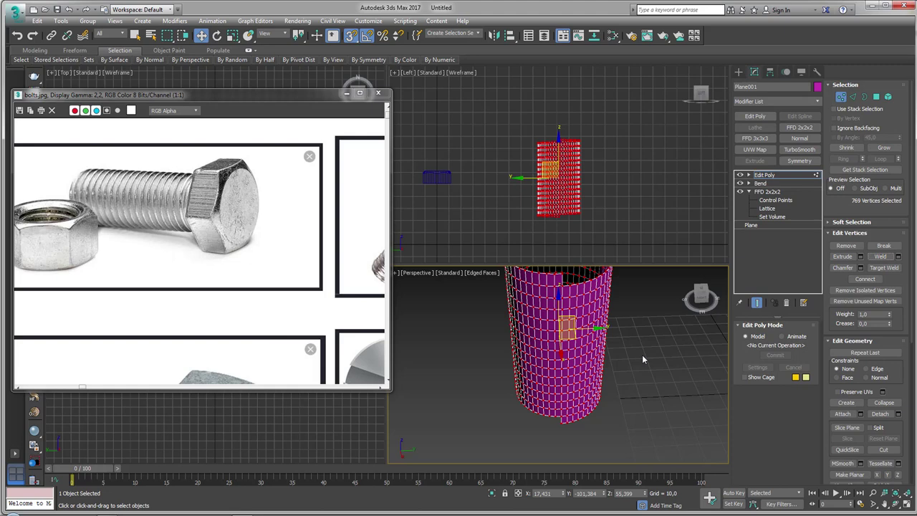
pyautogui.moveTo(642, 373)
pyautogui.keyDown('alt'); pyautogui.mouseDown(button='middle')
pyautogui.moveTo(623, 360)
pyautogui.moveTo(633, 398)
pyautogui.mouseUp(button='middle'); pyautogui.keyUp('alt')
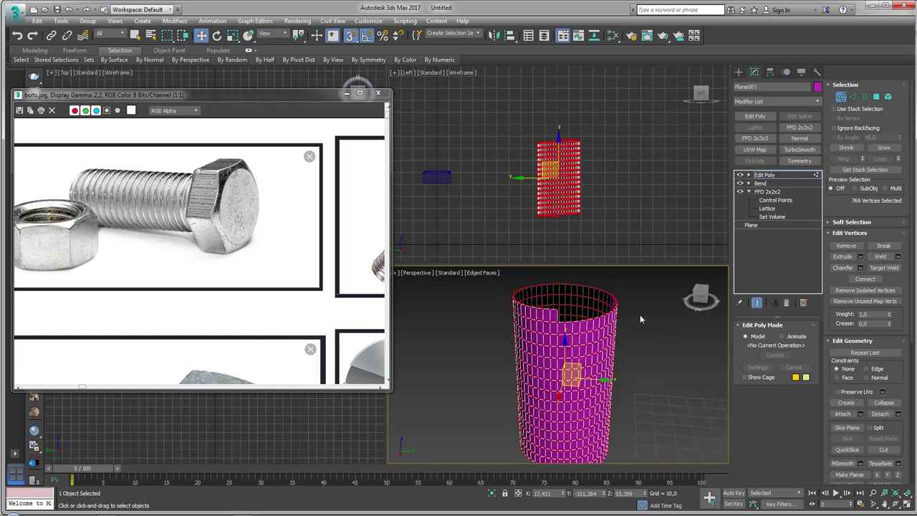
# - With vertex snapping off, extend the top border straight upward and flatten it with Make Planar
pyautogui.press('3')
pyautogui.click(605, 321)
pyautogui.keyDown('alt'); pyautogui.moveTo(605, 322); pyautogui.dragTo(600, 318, button='middle'); pyautogui.keyUp('alt')
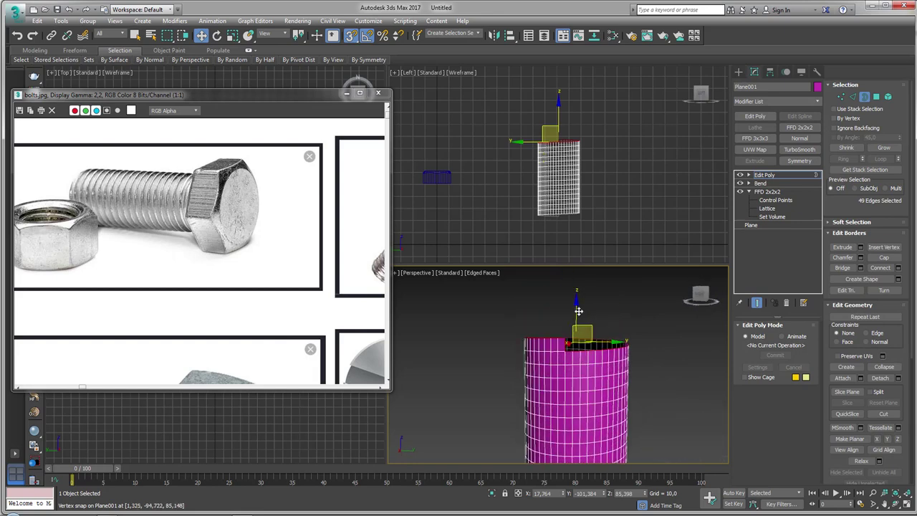
pyautogui.moveTo(575, 313); pyautogui.dragTo(591, 297)
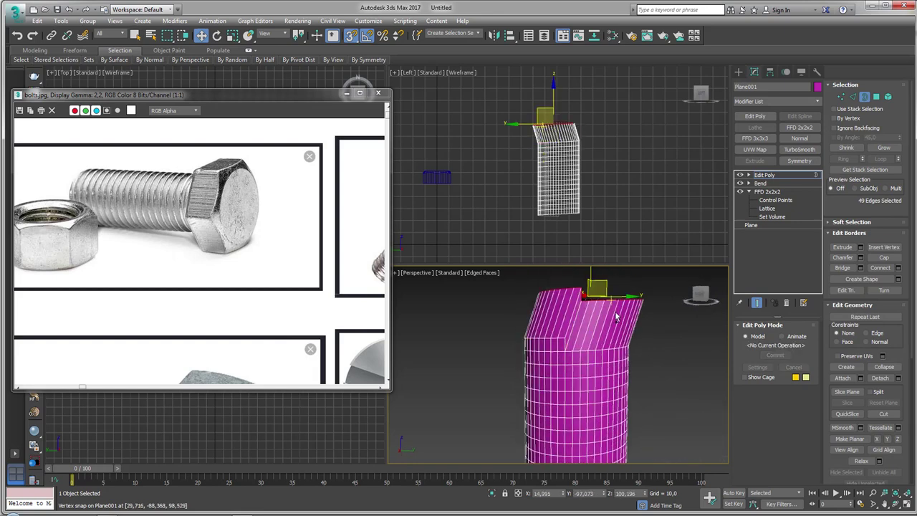
pyautogui.hotkey('ctrl', 'z')
pyautogui.click(354, 41)
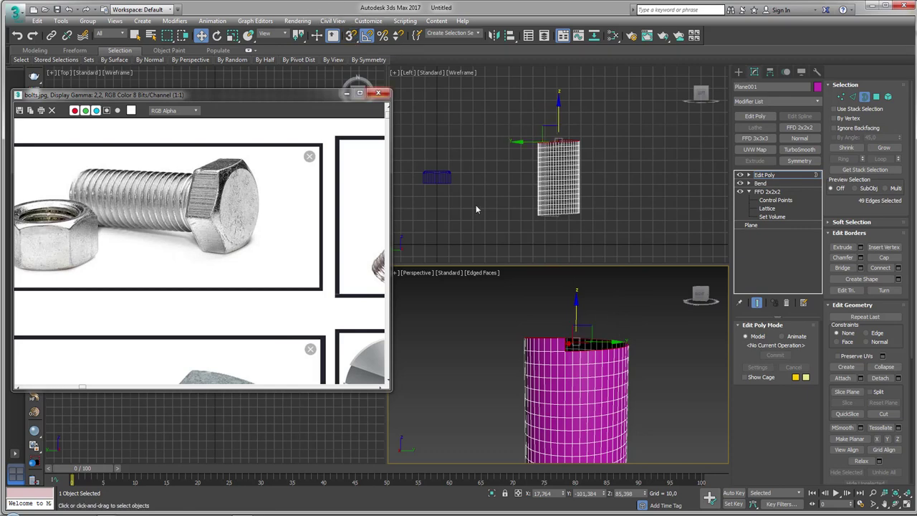
pyautogui.moveTo(575, 313); pyautogui.dragTo(575, 286)
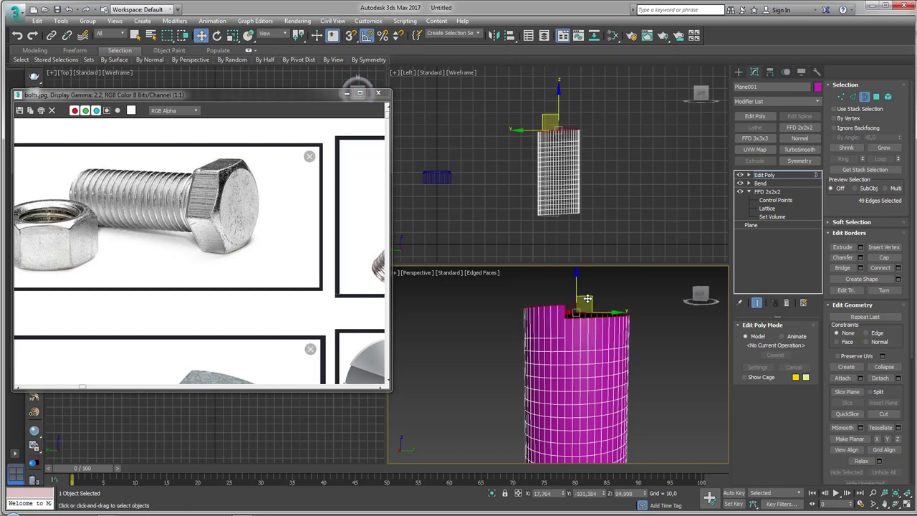
pyautogui.keyDown('alt'); pyautogui.moveTo(575, 286); pyautogui.dragTo(642, 346, button='middle'); pyautogui.keyUp('alt')
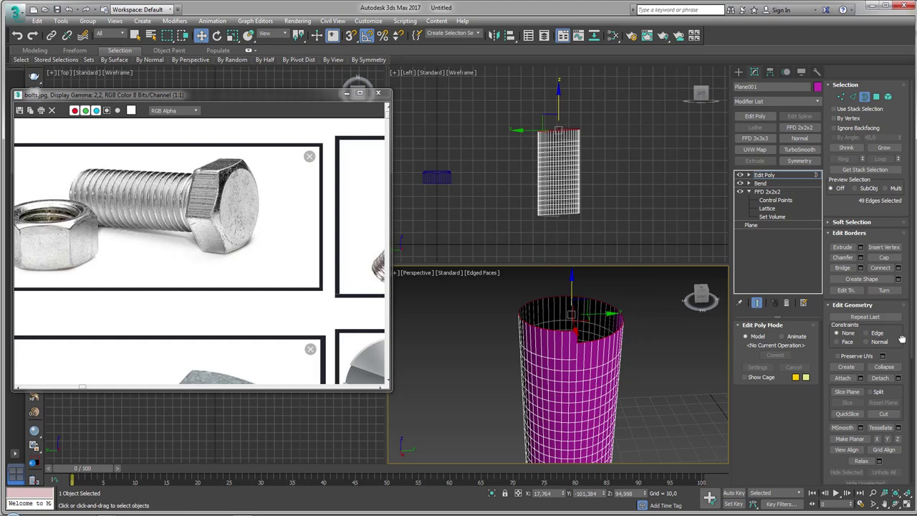
pyautogui.scroll(-5, 902, 338)
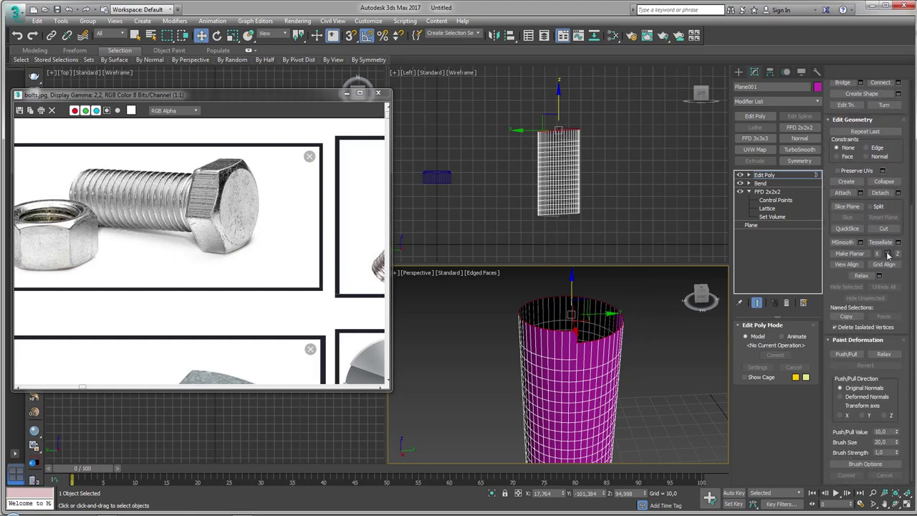
pyautogui.click(887, 255)
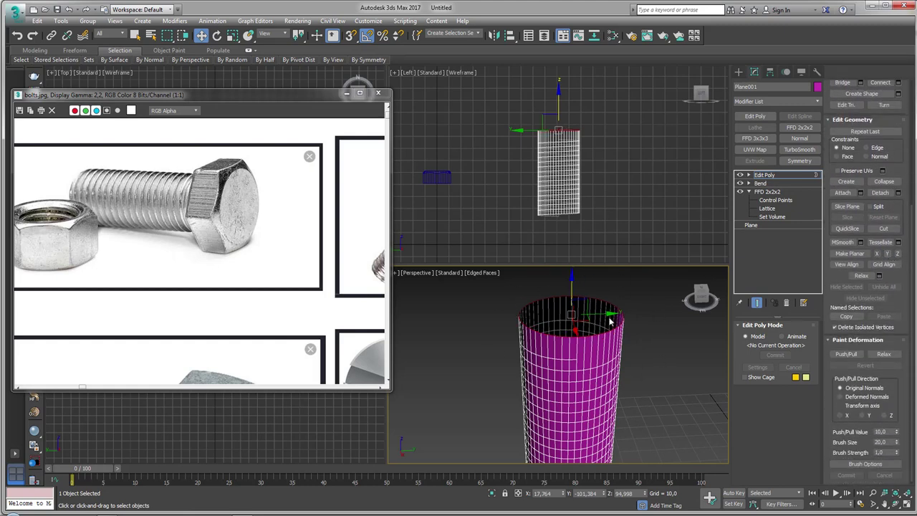
pyautogui.moveTo(610, 323)
pyautogui.keyDown('alt'); pyautogui.mouseDown(button='middle')
pyautogui.moveTo(595, 308)
pyautogui.moveTo(609, 368)
pyautogui.mouseUp(button='middle'); pyautogui.keyUp('alt')
# - In Local coordinates, extend the bottom border downward and flatten it level with Make Planar
pyautogui.click(275, 36)
pyautogui.click(275, 69)
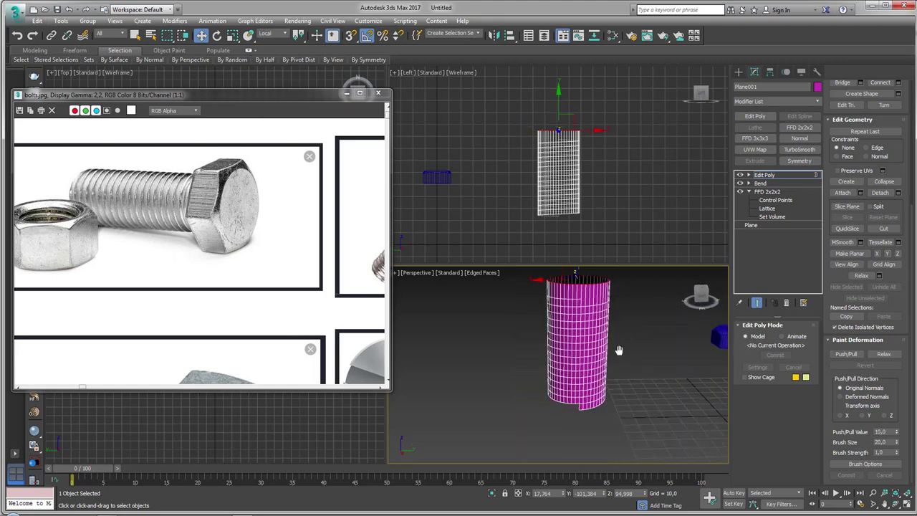
pyautogui.moveTo(590, 327)
pyautogui.keyDown('alt'); pyautogui.mouseDown(button='middle')
pyautogui.moveTo(614, 328)
pyautogui.moveTo(622, 350)
pyautogui.mouseUp(button='middle'); pyautogui.keyUp('alt')
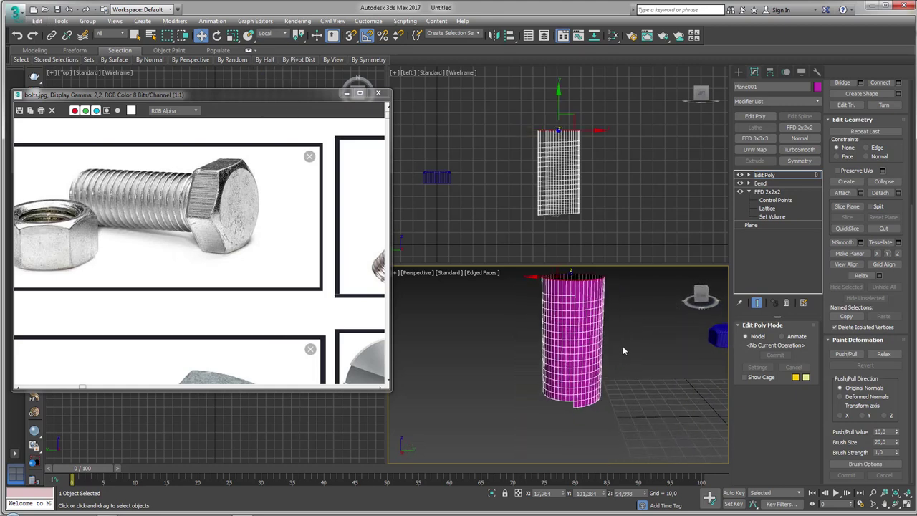
pyautogui.click(615, 384)
pyautogui.scroll(3, 645, 387)
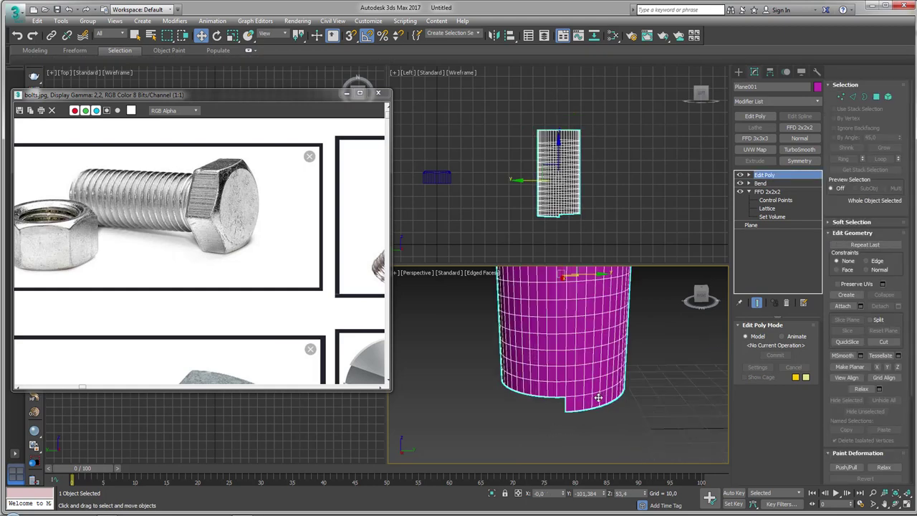
pyautogui.press('3')
pyautogui.click(576, 417)
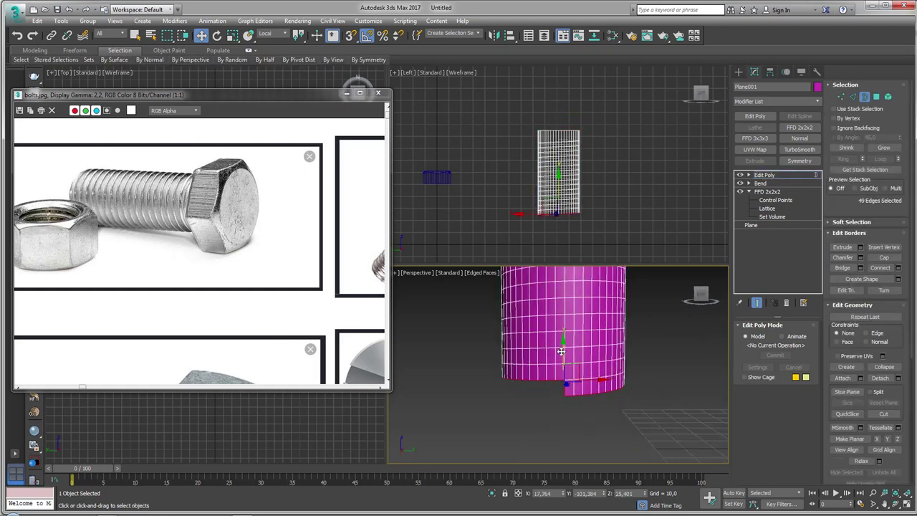
pyautogui.moveTo(562, 374); pyautogui.dragTo(562, 392)
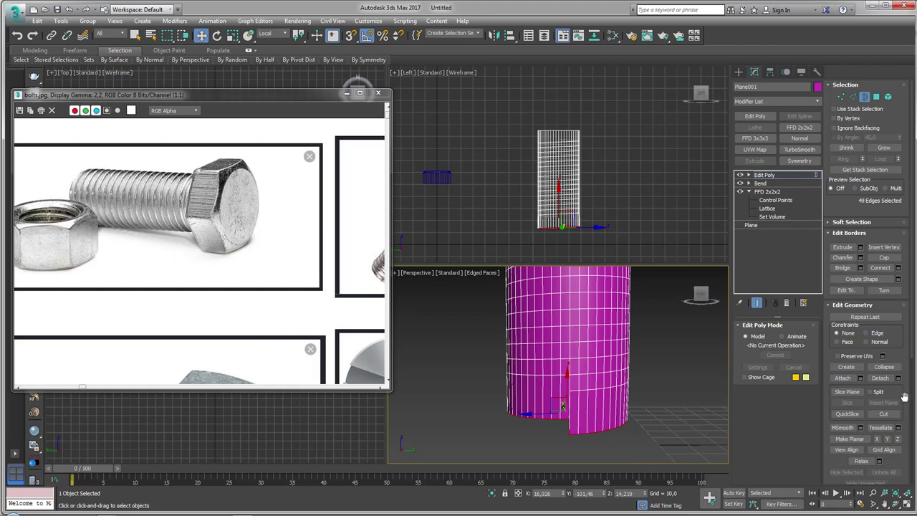
pyautogui.moveTo(900, 381); pyautogui.dragTo(903, 298)
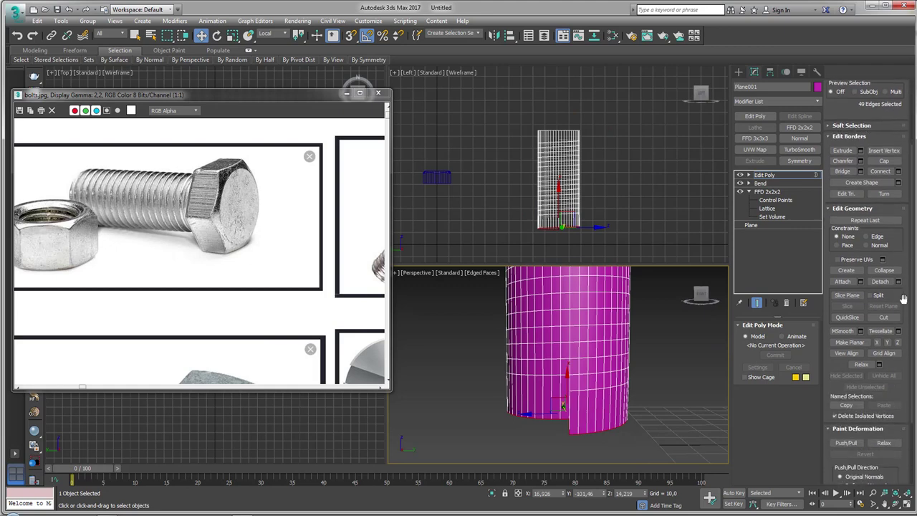
pyautogui.click(888, 343)
pyautogui.keyDown('alt'); pyautogui.moveTo(601, 374); pyautogui.dragTo(629, 360, button='middle'); pyautogui.keyUp('alt')
pyautogui.scroll(4, 629, 360)
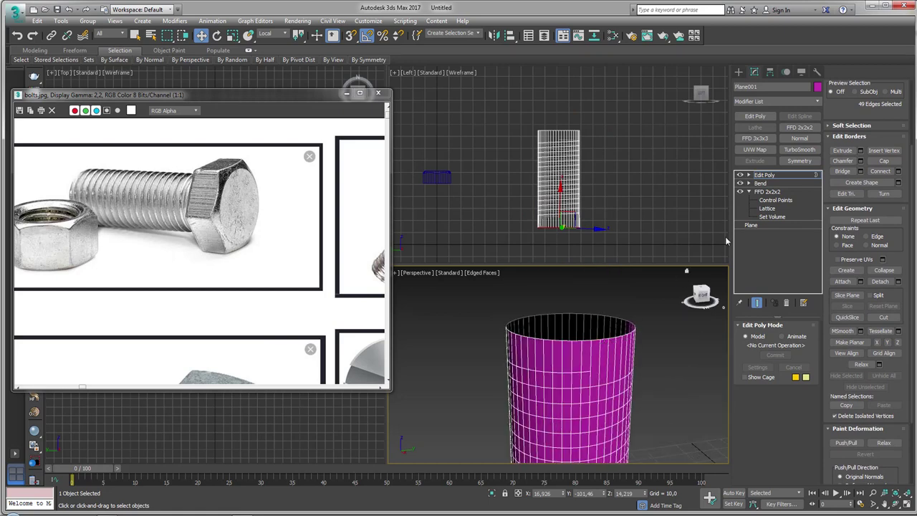
# - Weld the bottom rim vertices together and raise them to shorten the cylinder
pyautogui.click(748, 175)
pyautogui.click(765, 191)
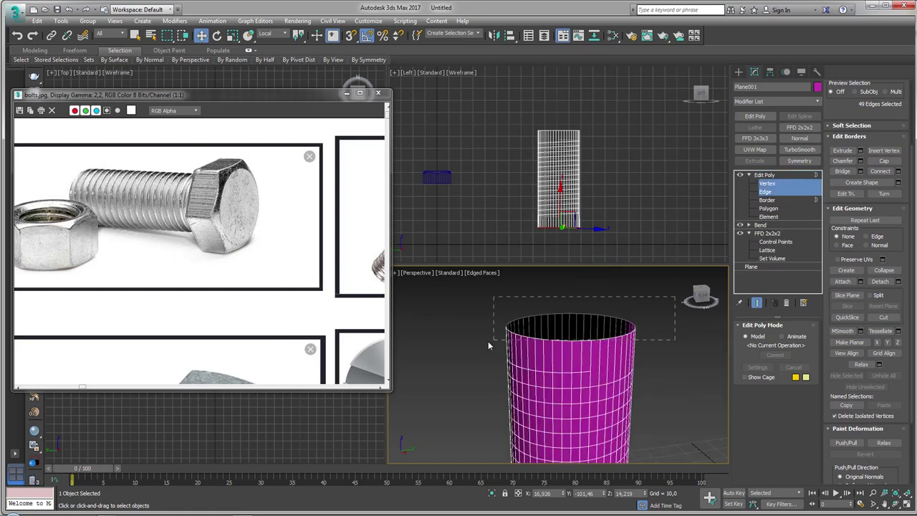
pyautogui.press('1')
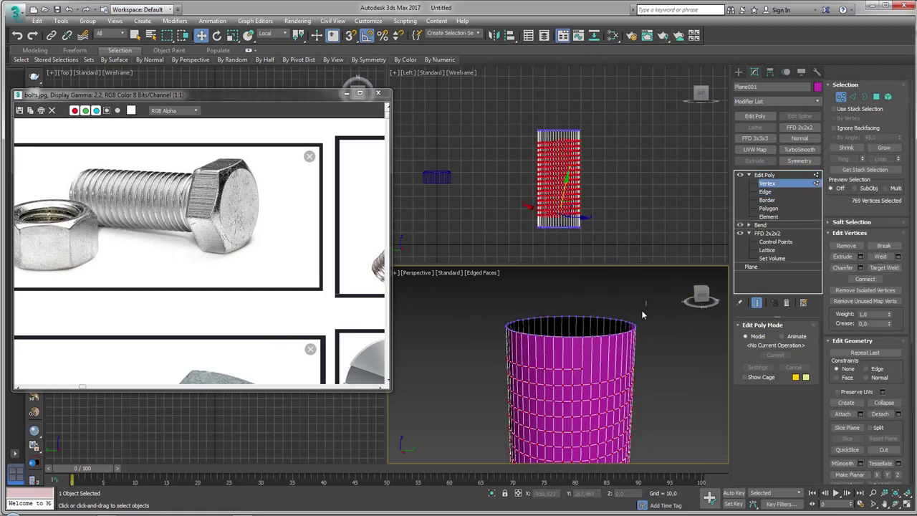
pyautogui.keyDown('alt'); pyautogui.click(577, 336); pyautogui.keyUp('alt')
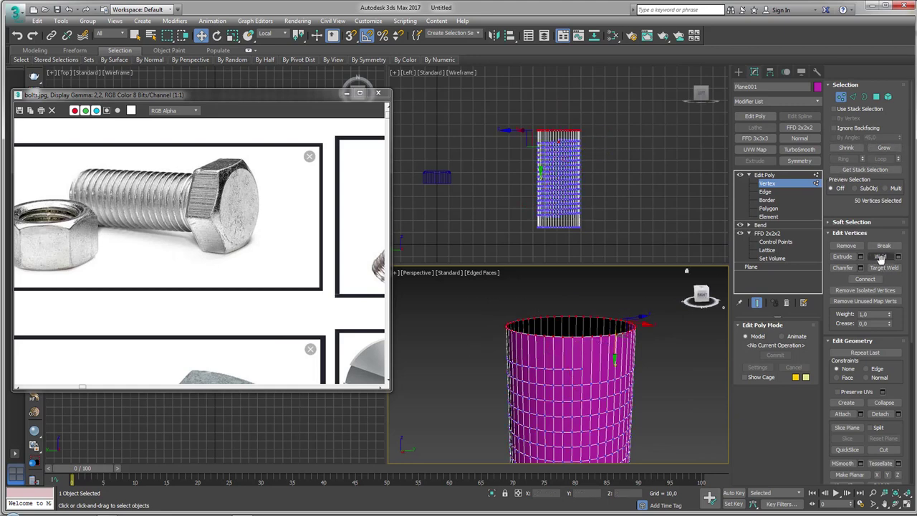
pyautogui.keyDown('alt'); pyautogui.moveTo(705, 329); pyautogui.dragTo(709, 415, button='middle'); pyautogui.keyUp('alt')
pyautogui.keyDown('alt'); pyautogui.moveTo(633, 374); pyautogui.dragTo(609, 336, button='middle'); pyautogui.keyUp('alt')
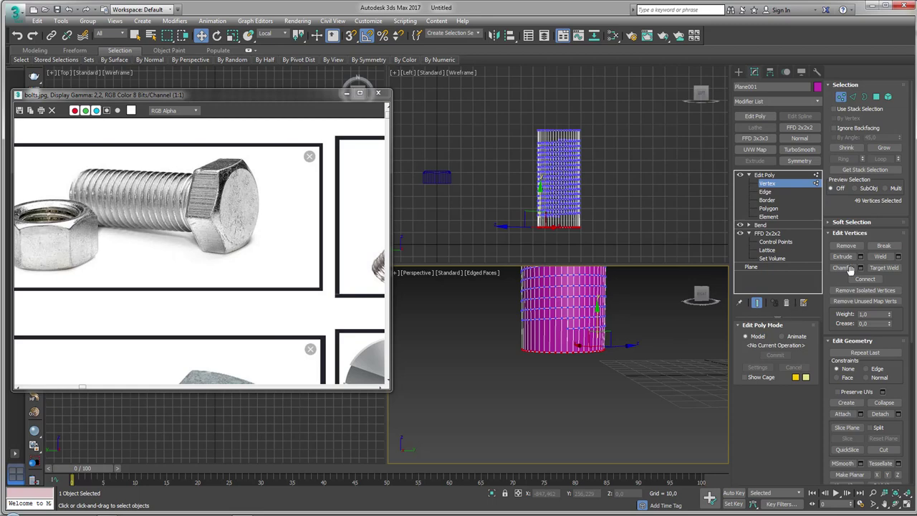
pyautogui.click(881, 258)
pyautogui.scroll(2, 608, 329)
pyautogui.scroll(2, 594, 358)
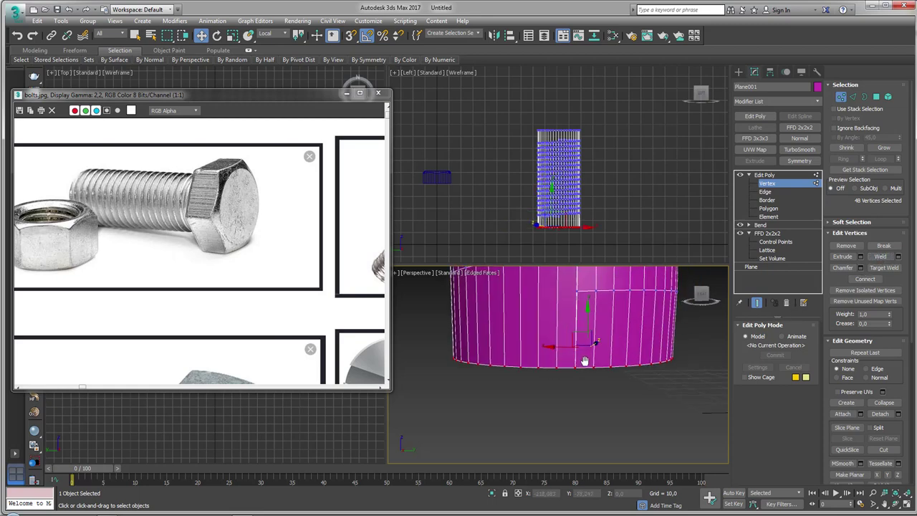
pyautogui.scroll(2, 590, 373)
pyautogui.moveTo(590, 374); pyautogui.dragTo(592, 295)
pyautogui.scroll(2, 580, 369)
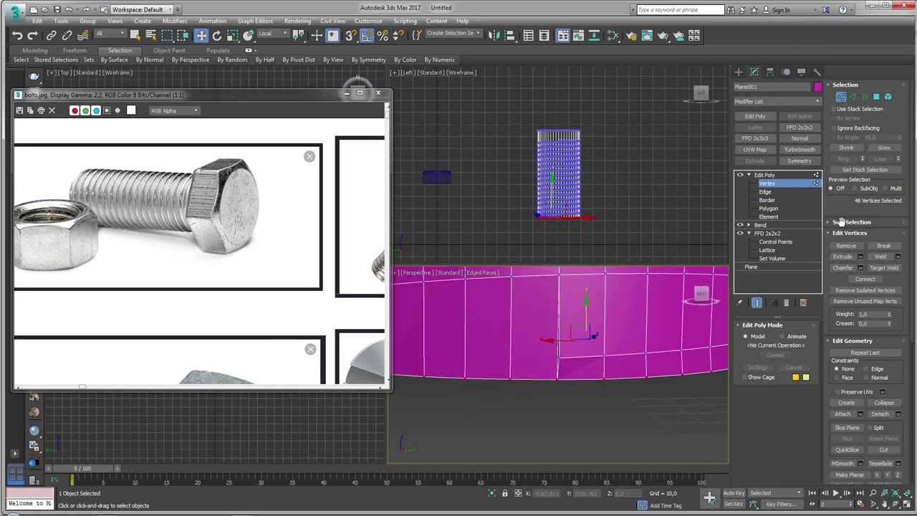
# - Target Weld a stray vertex at the bottom of the cylinder
pyautogui.click(884, 267)
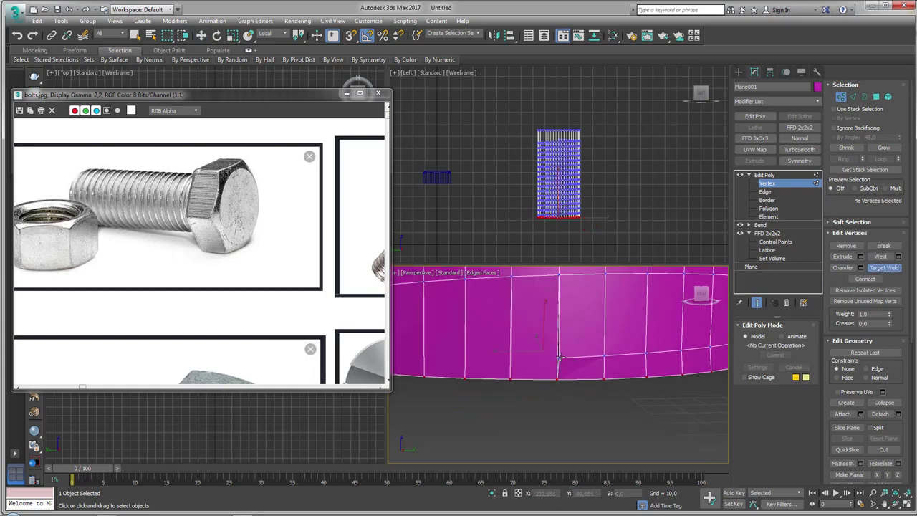
pyautogui.click(557, 379)
pyautogui.scroll(-3, 562, 344)
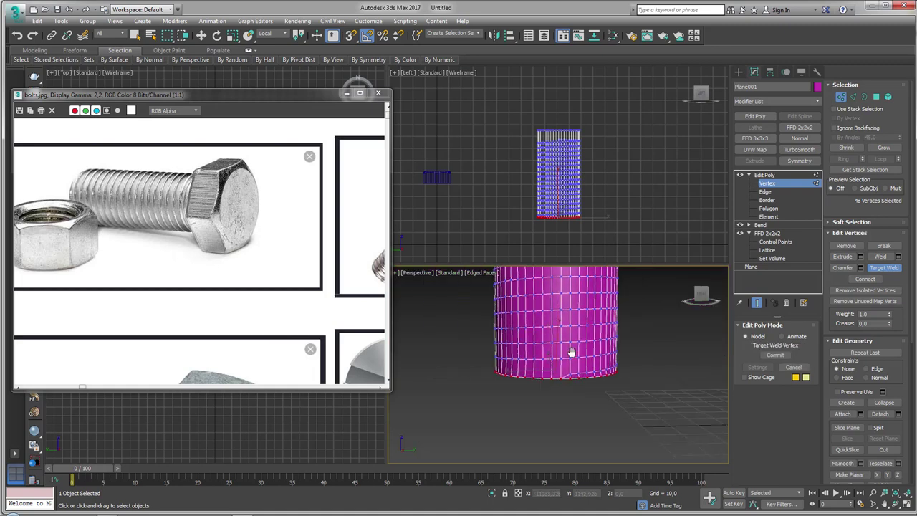
pyautogui.scroll(2, 566, 326)
pyautogui.moveTo(567, 326); pyautogui.dragTo(571, 348, button='middle')
pyautogui.scroll(1, 573, 346)
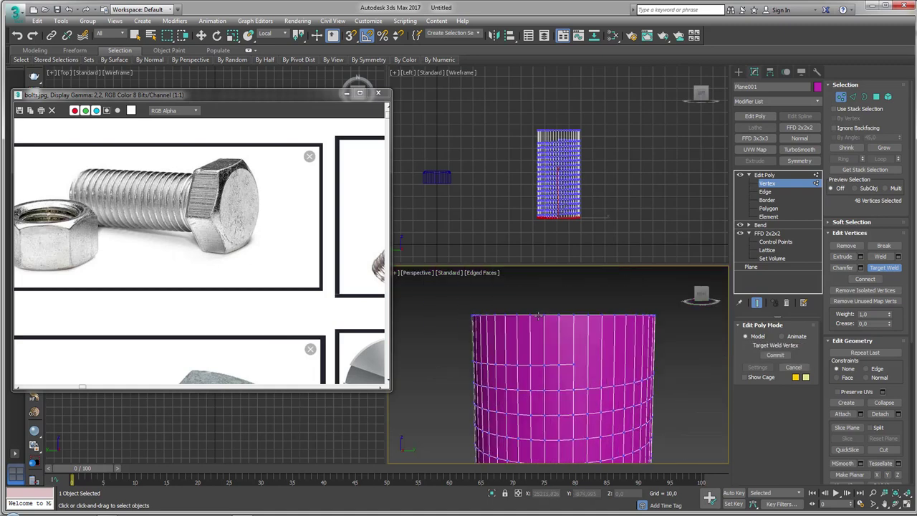
pyautogui.rightClick(446, 298)
# - Lower the top vertex row slightly, target-weld the stray top vertex, and exit Vertex level
pyautogui.moveTo(686, 326); pyautogui.dragTo(686, 327)
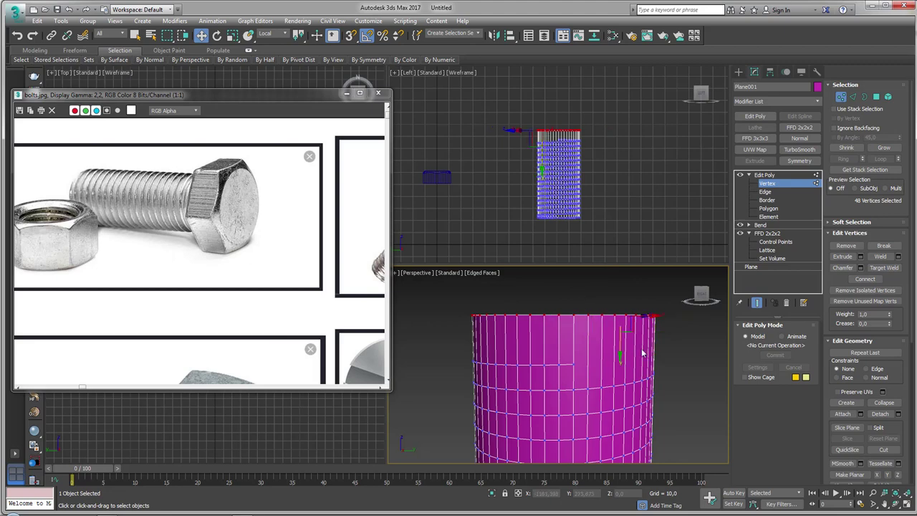
pyautogui.moveTo(622, 351); pyautogui.dragTo(618, 395)
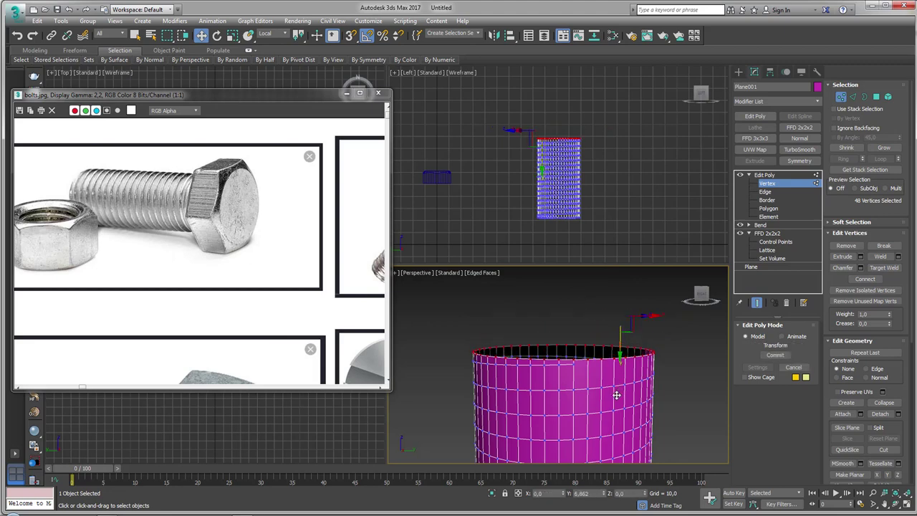
pyautogui.scroll(3, 618, 395)
pyautogui.scroll(2, 630, 390)
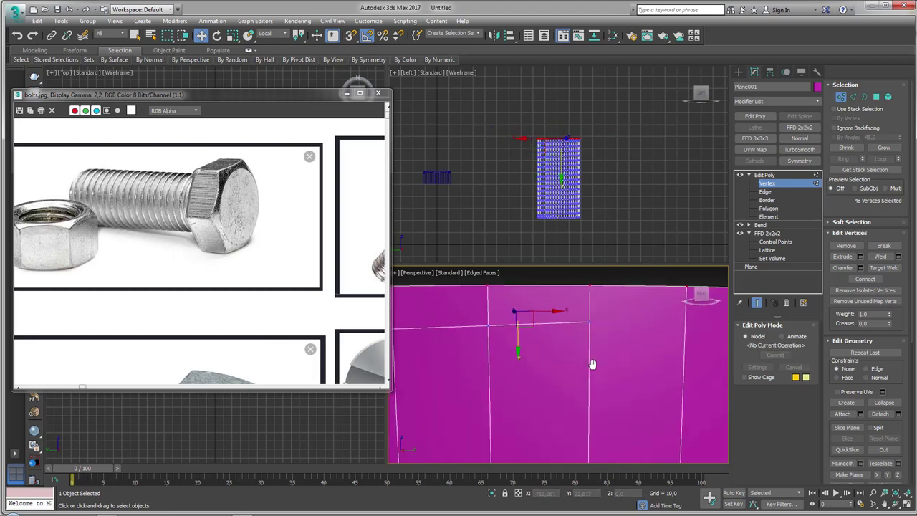
pyautogui.scroll(1, 592, 369)
pyautogui.click(883, 267)
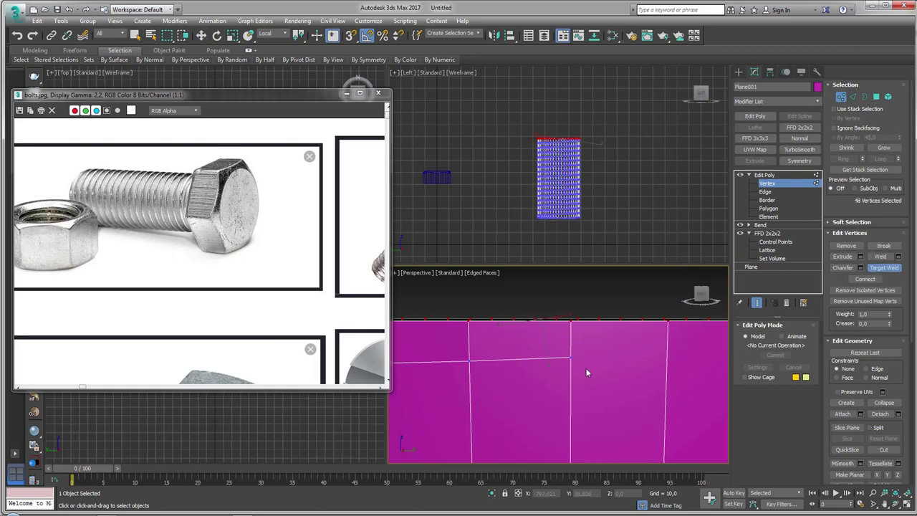
pyautogui.click(571, 320)
pyautogui.scroll(-3, 571, 337)
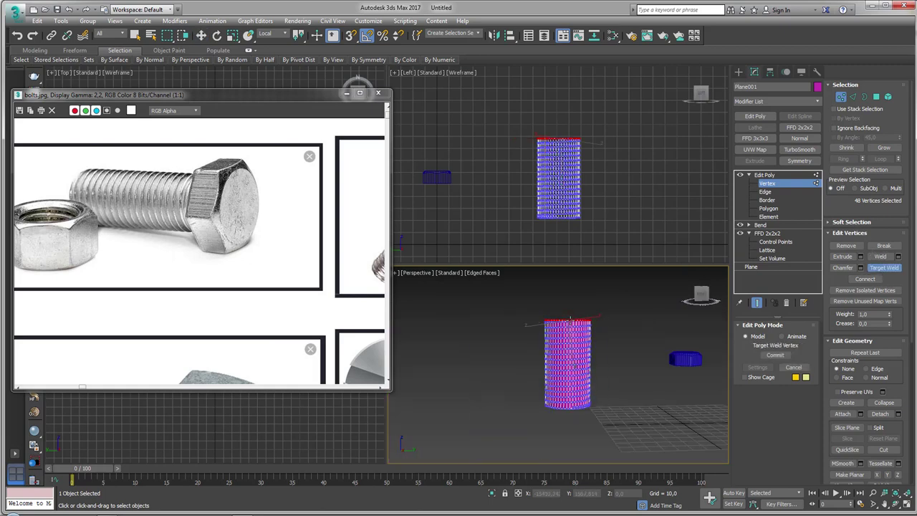
pyautogui.press('w')
pyautogui.scroll(-2, 571, 336)
pyautogui.scroll(-1, 571, 351)
pyautogui.scroll(2, 568, 337)
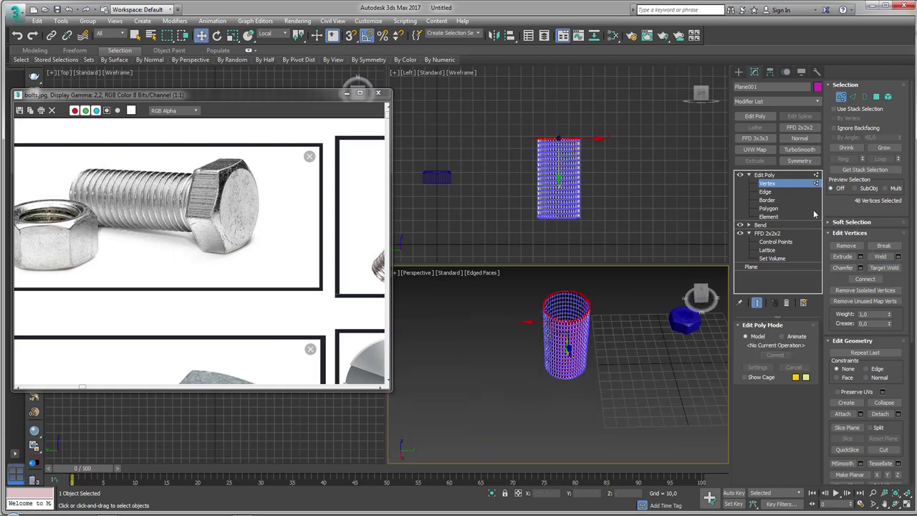
pyautogui.click(774, 183)
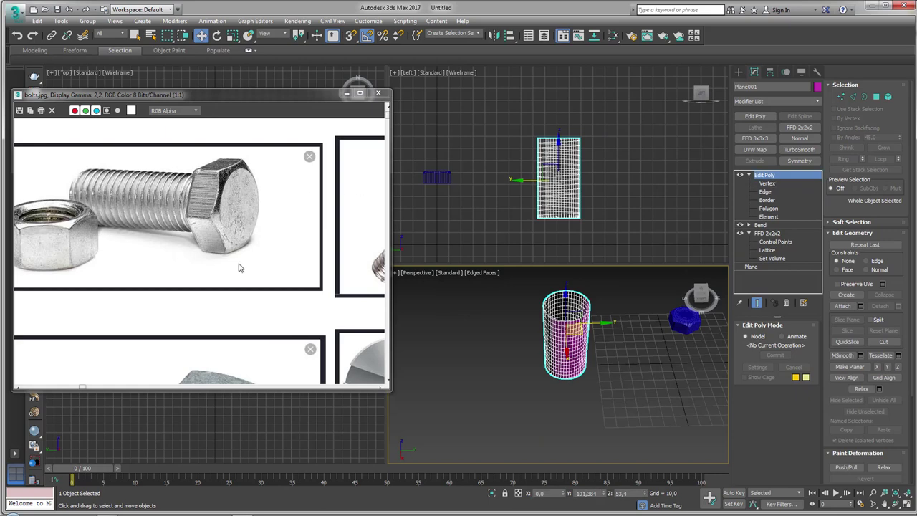
# - At Edge level, pick an edge on the cylinder and grow it into a full loop
pyautogui.scroll(1, 562, 358)
pyautogui.scroll(1, 562, 358)
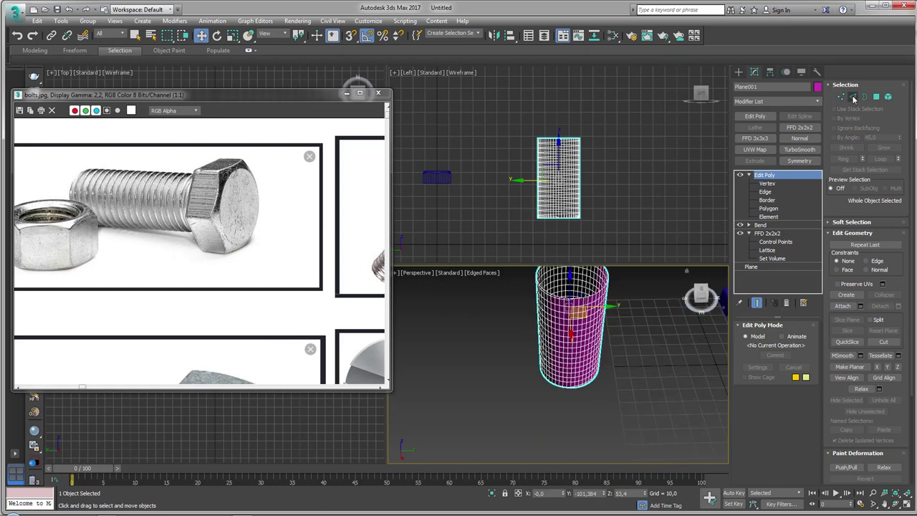
pyautogui.click(852, 98)
pyautogui.scroll(2, 578, 313)
pyautogui.click(577, 322)
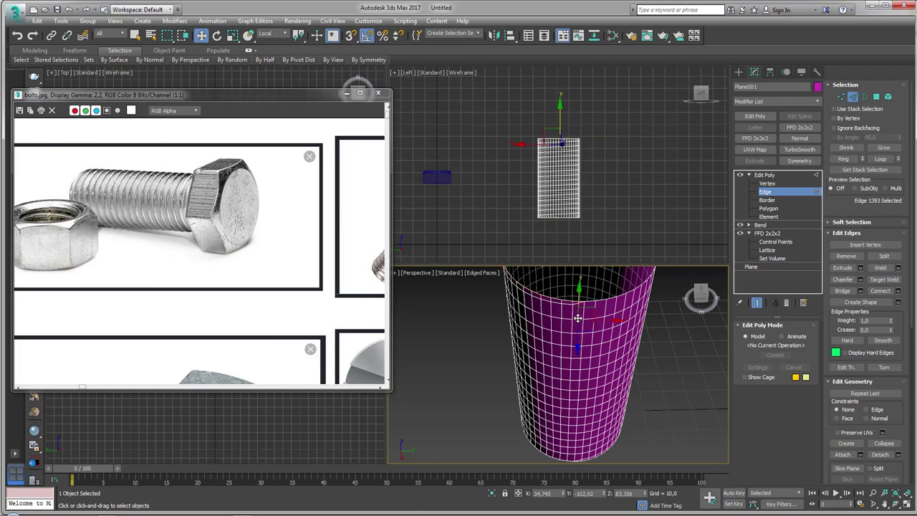
pyautogui.scroll(-1, 593, 343)
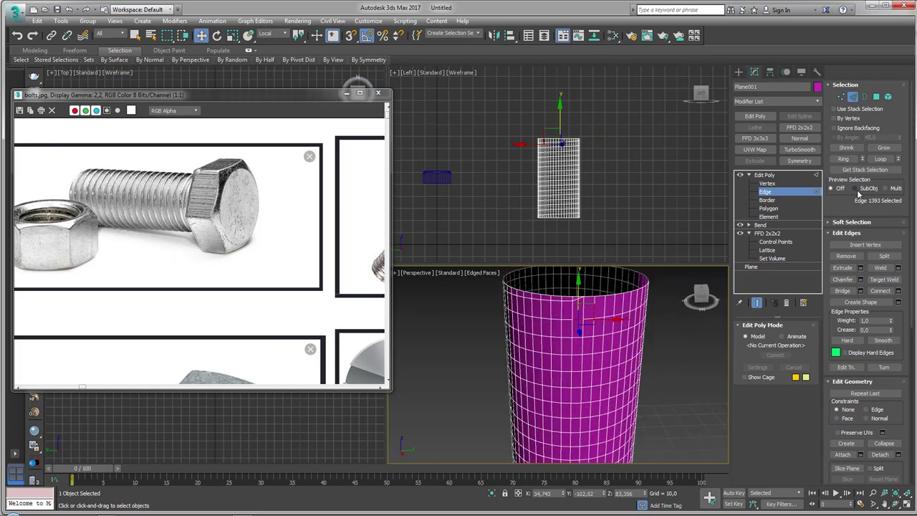
pyautogui.click(880, 158)
pyautogui.moveTo(663, 324)
pyautogui.keyDown('alt'); pyautogui.mouseDown(button='middle')
pyautogui.moveTo(583, 315)
pyautogui.moveTo(601, 315)
pyautogui.moveTo(577, 349)
pyautogui.mouseUp(button='middle'); pyautogui.keyUp('alt')
pyautogui.moveTo(462, 355)
pyautogui.keyDown('alt'); pyautogui.mouseDown(button='middle')
pyautogui.moveTo(593, 360)
pyautogui.moveTo(528, 360)
pyautogui.moveTo(562, 355)
pyautogui.mouseUp(button='middle'); pyautogui.keyUp('alt')
pyautogui.scroll(2, 593, 338)
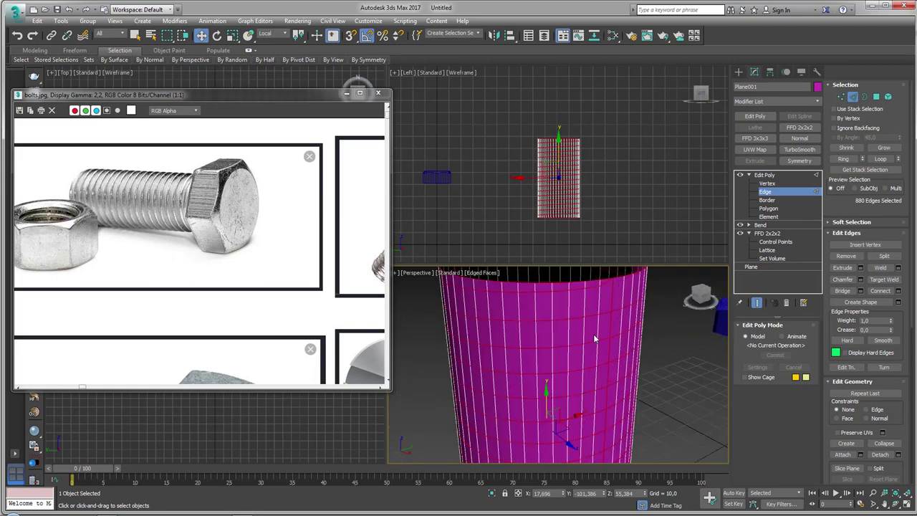
# - Select two separate edges on the cylinder as the Step Loop endpoints
pyautogui.click(591, 318)
pyautogui.scroll(-3, 593, 318)
pyautogui.moveTo(593, 317)
pyautogui.keyDown('alt'); pyautogui.mouseDown(button='middle')
pyautogui.moveTo(633, 381)
pyautogui.moveTo(582, 385)
pyautogui.mouseUp(button='middle'); pyautogui.keyUp('alt')
pyautogui.scroll(3, 597, 408)
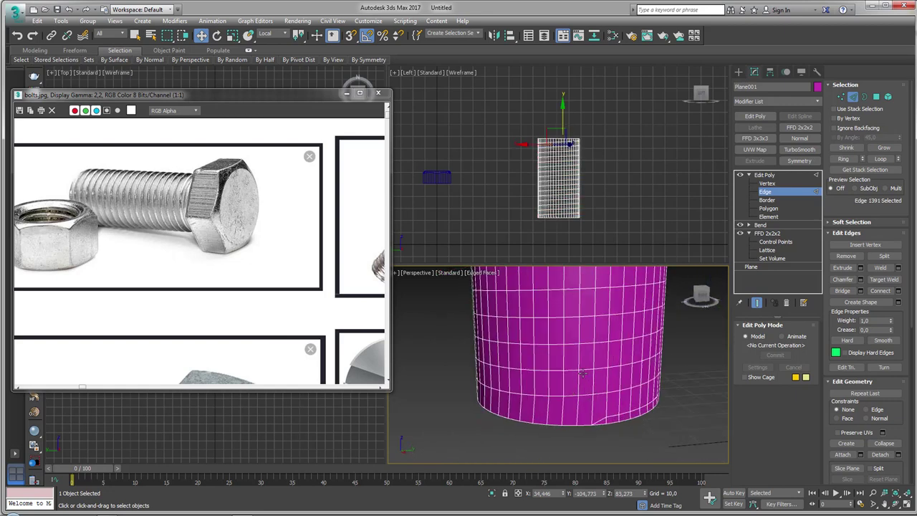
pyautogui.keyDown('ctrl'); pyautogui.click(586, 393); pyautogui.keyUp('ctrl')
pyautogui.scroll(-2, 587, 394)
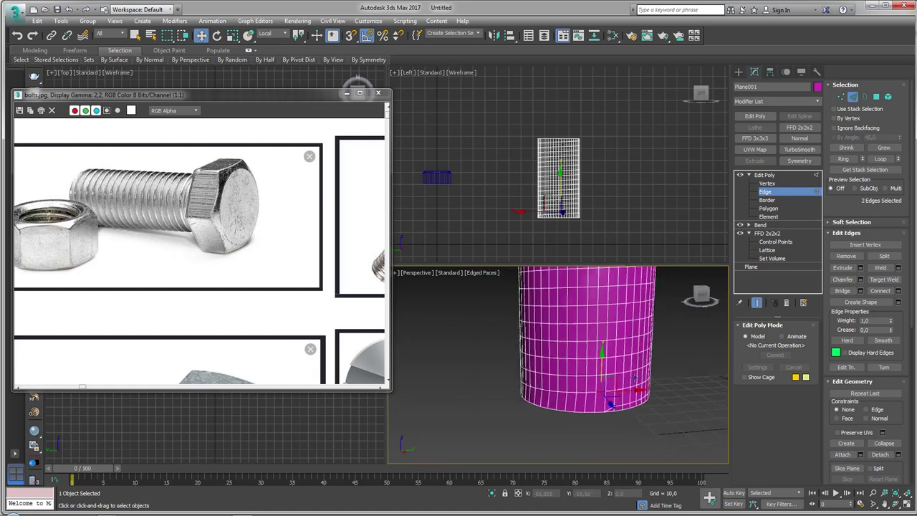
pyautogui.moveTo(594, 401)
pyautogui.keyDown('alt'); pyautogui.mouseDown(button='middle')
pyautogui.moveTo(620, 419)
pyautogui.moveTo(638, 408)
pyautogui.mouseUp(button='middle'); pyautogui.keyUp('alt')
pyautogui.scroll(-2, 637, 408)
pyautogui.keyDown('alt'); pyautogui.moveTo(625, 368); pyautogui.dragTo(576, 353, button='middle'); pyautogui.keyUp('alt')
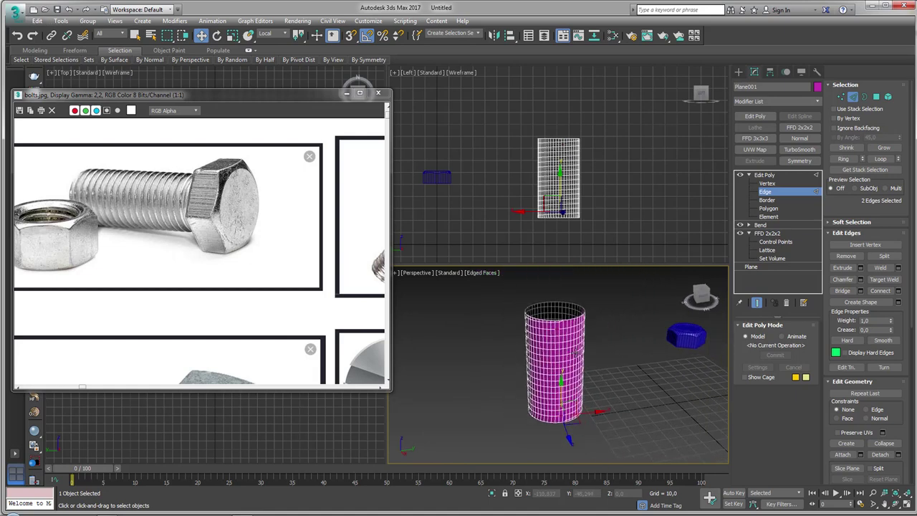
# - Use Modify Selection > Step Loop to select the 672 edges between the two picks
pyautogui.click(31, 51)
pyautogui.moveTo(89, 59)
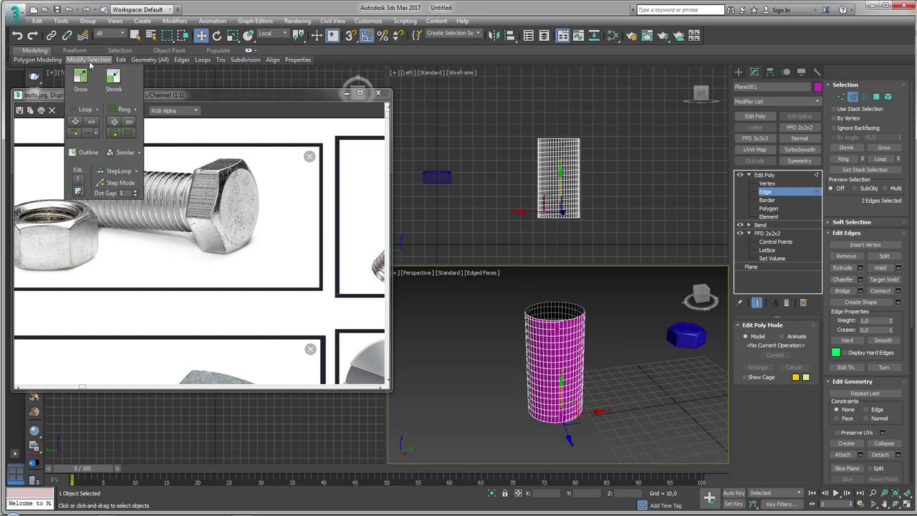
pyautogui.click(117, 172)
pyautogui.keyDown('alt'); pyautogui.moveTo(559, 358); pyautogui.dragTo(594, 358, button='middle'); pyautogui.keyUp('alt')
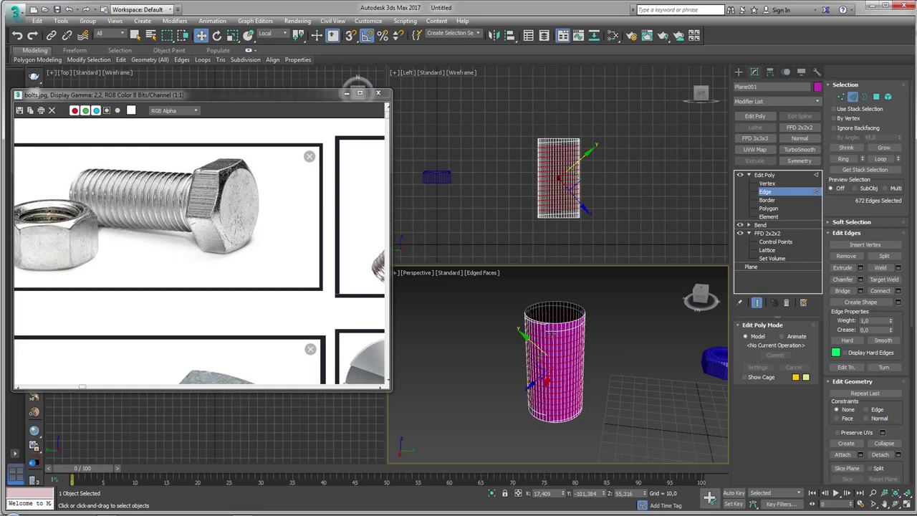
pyautogui.scroll(2, 551, 333)
pyautogui.scroll(1, 566, 326)
pyautogui.scroll(2, 583, 319)
pyautogui.scroll(1, 600, 310)
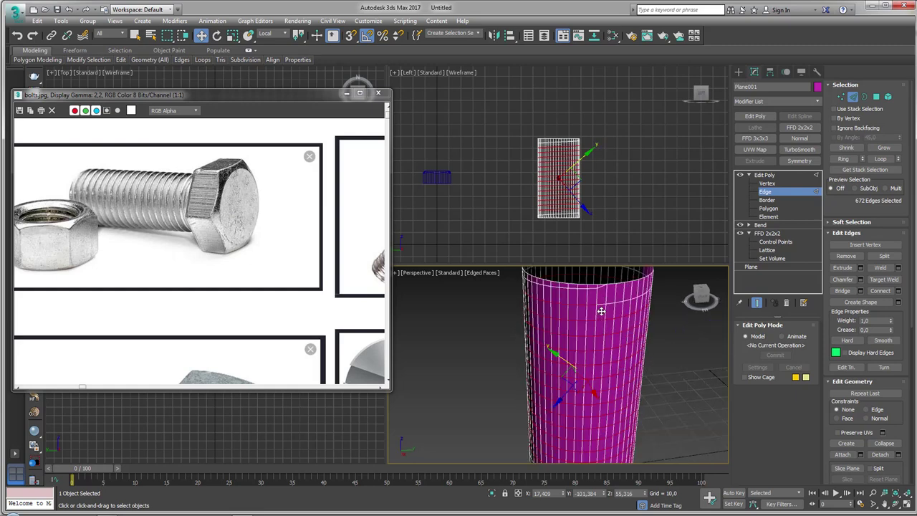
pyautogui.scroll(1, 600, 312)
pyautogui.scroll(2, 594, 349)
pyautogui.click(269, 34)
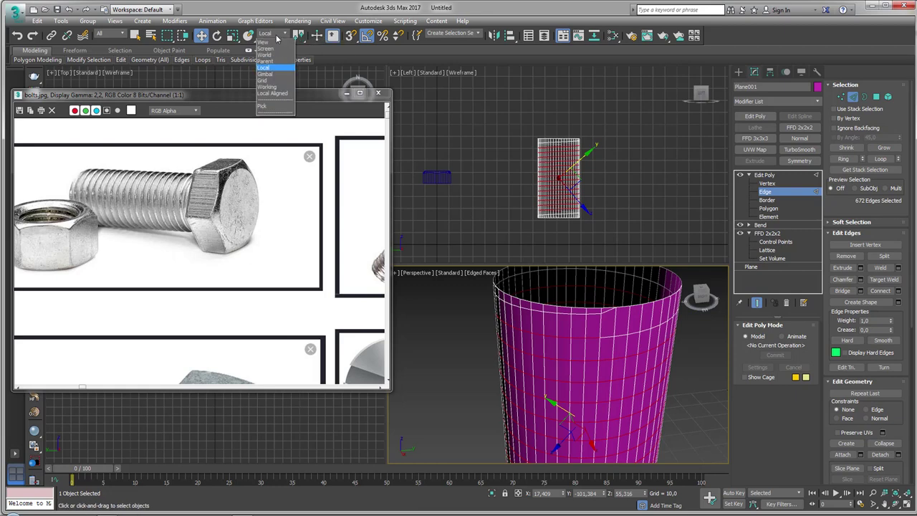
# - In View coordinates, extrude the 672 selected edges outward with Height about 2.4
pyautogui.click(272, 41)
pyautogui.scroll(-1, 621, 369)
pyautogui.moveTo(622, 370); pyautogui.dragTo(579, 385, button='middle')
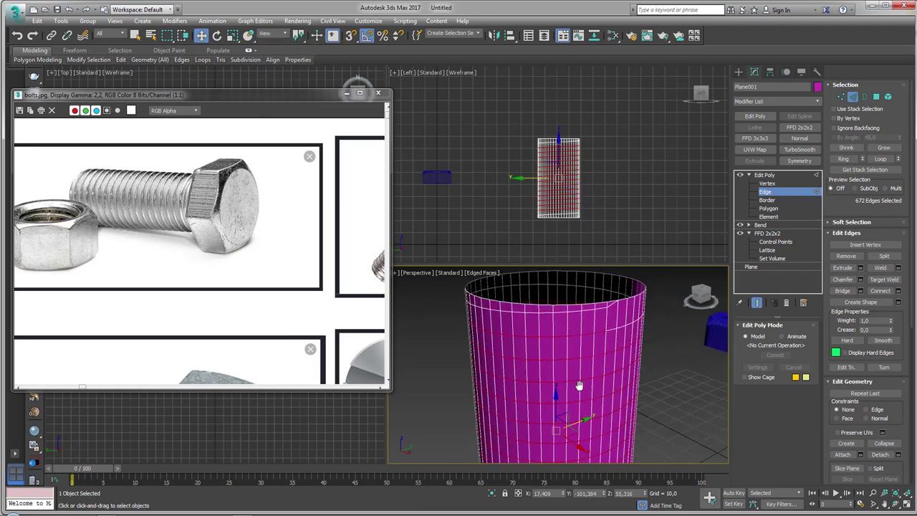
pyautogui.click(860, 268)
pyautogui.moveTo(574, 324)
pyautogui.mouseDown()
pyautogui.moveTo(577, 338)
pyautogui.moveTo(574, 322)
pyautogui.mouseUp()
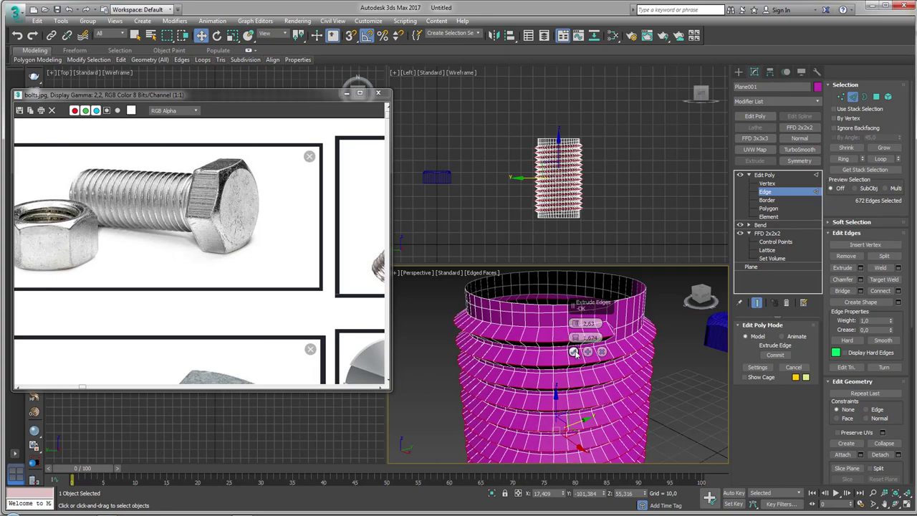
pyautogui.click(574, 351)
pyautogui.scroll(2, 572, 352)
pyautogui.scroll(2, 571, 352)
# - Select all the ridge edges plus the edge at the thread's notch
pyautogui.click(563, 348)
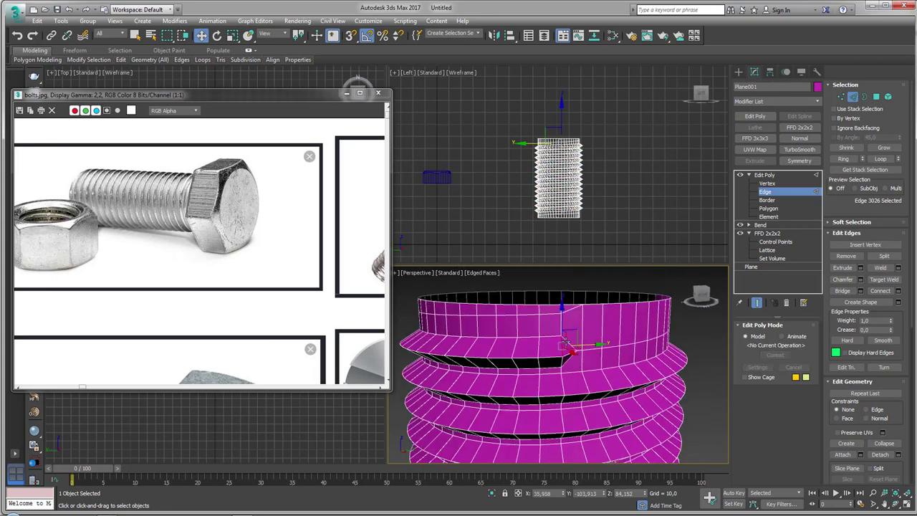
pyautogui.keyDown('alt'); pyautogui.moveTo(562, 348); pyautogui.dragTo(687, 367, button='middle'); pyautogui.keyUp('alt')
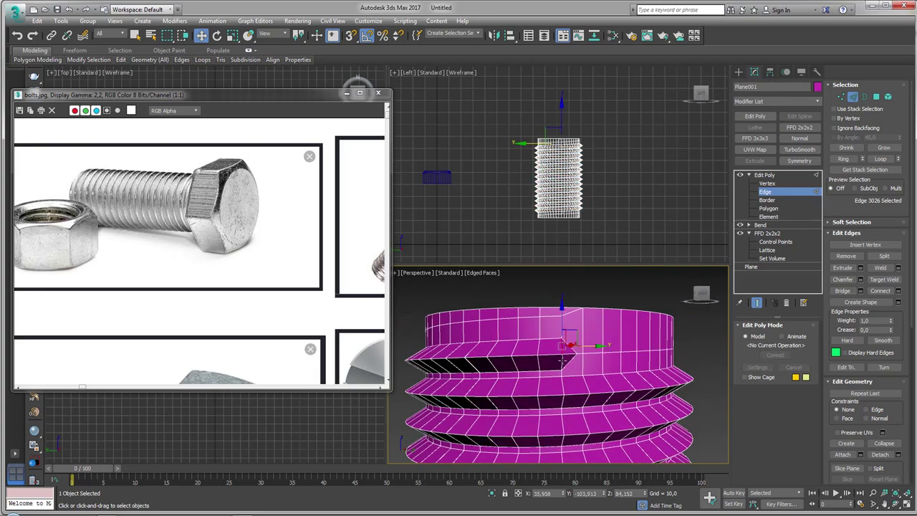
pyautogui.click(843, 158)
pyautogui.keyDown('alt'); pyautogui.moveTo(694, 321); pyautogui.dragTo(573, 337, button='middle'); pyautogui.keyUp('alt')
pyautogui.scroll(2, 558, 340)
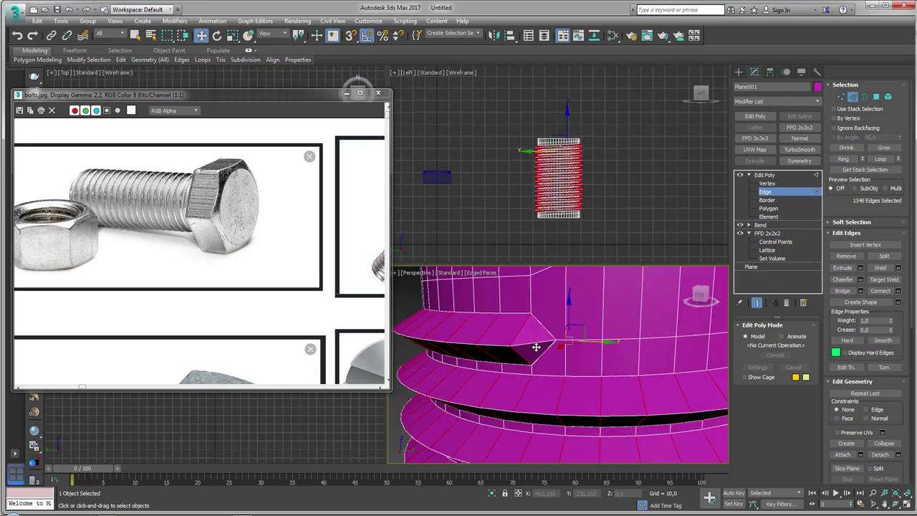
pyautogui.scroll(-2, 532, 344)
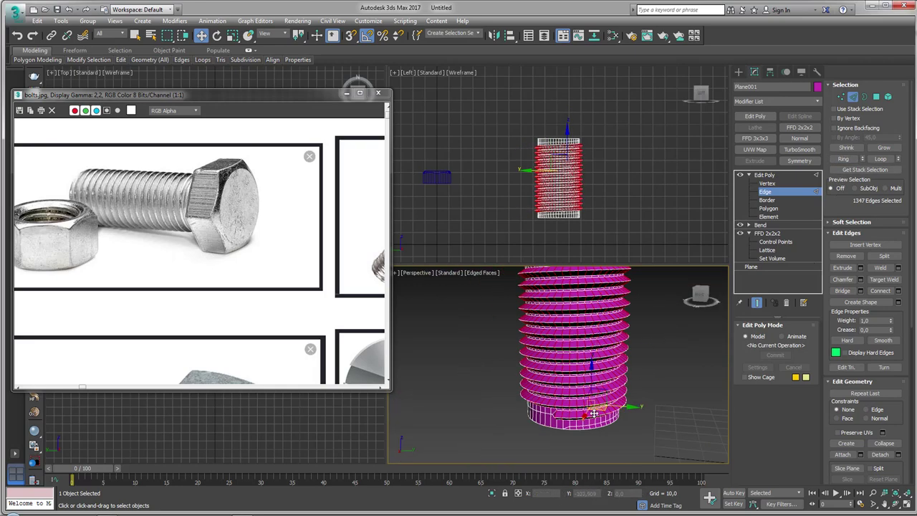
pyautogui.keyDown('alt'); pyautogui.moveTo(532, 345); pyautogui.dragTo(547, 316, button='middle'); pyautogui.keyUp('alt')
pyautogui.keyDown('ctrl'); pyautogui.click(547, 316); pyautogui.keyUp('ctrl')
pyautogui.scroll(3, 573, 326)
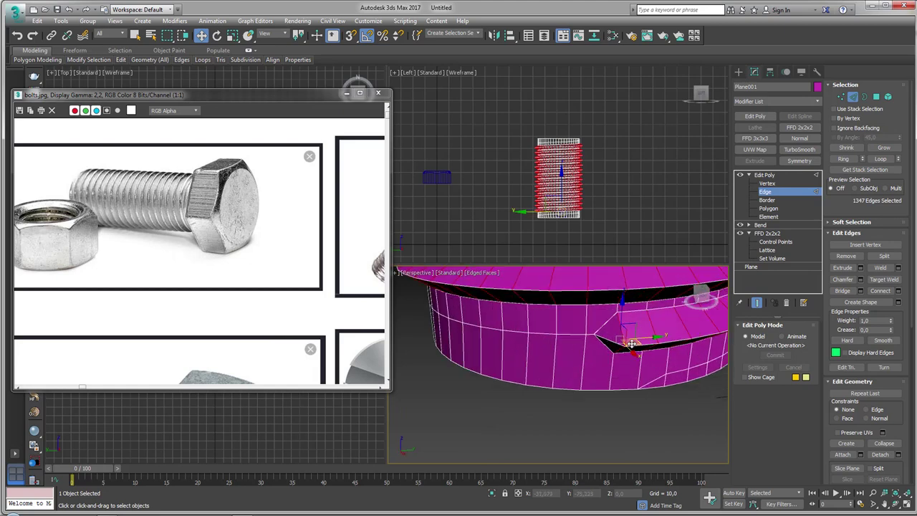
pyautogui.keyDown('alt'); pyautogui.moveTo(604, 338); pyautogui.dragTo(628, 362, button='middle'); pyautogui.keyUp('alt')
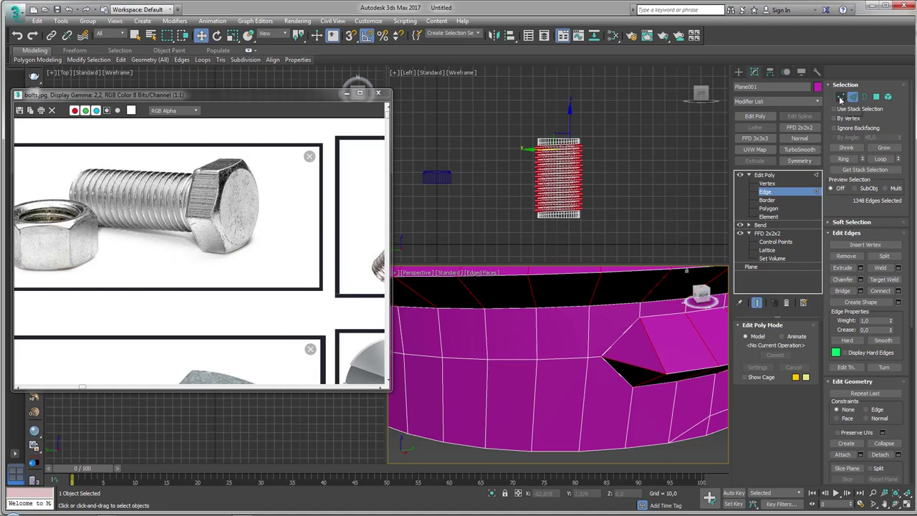
# - Target-weld the stray notch vertex onto its neighbouring vertex
pyautogui.click(842, 97)
pyautogui.click(883, 267)
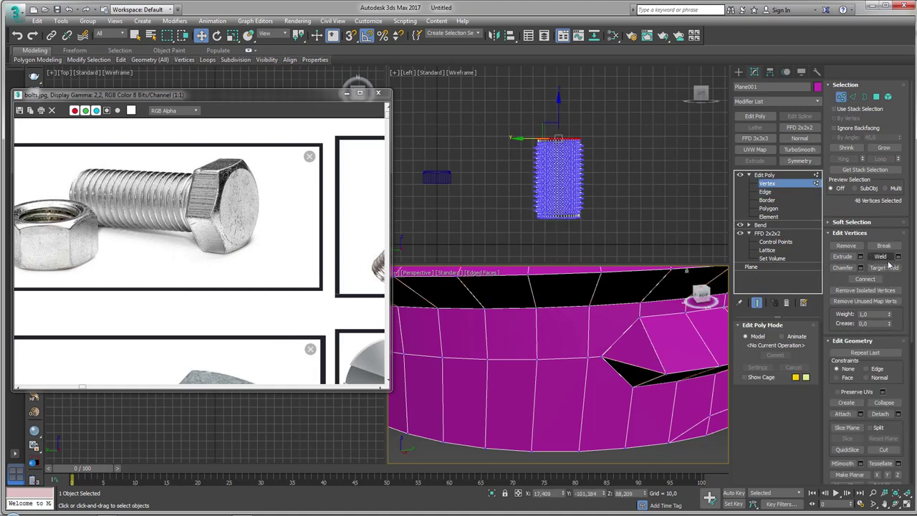
pyautogui.click(588, 358)
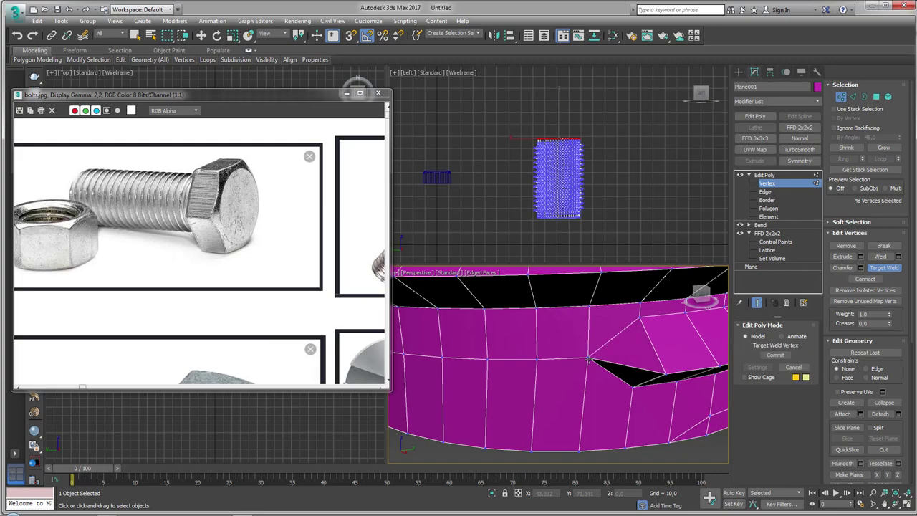
pyautogui.scroll(-3, 588, 360)
pyautogui.scroll(2, 581, 336)
pyautogui.scroll(2, 639, 311)
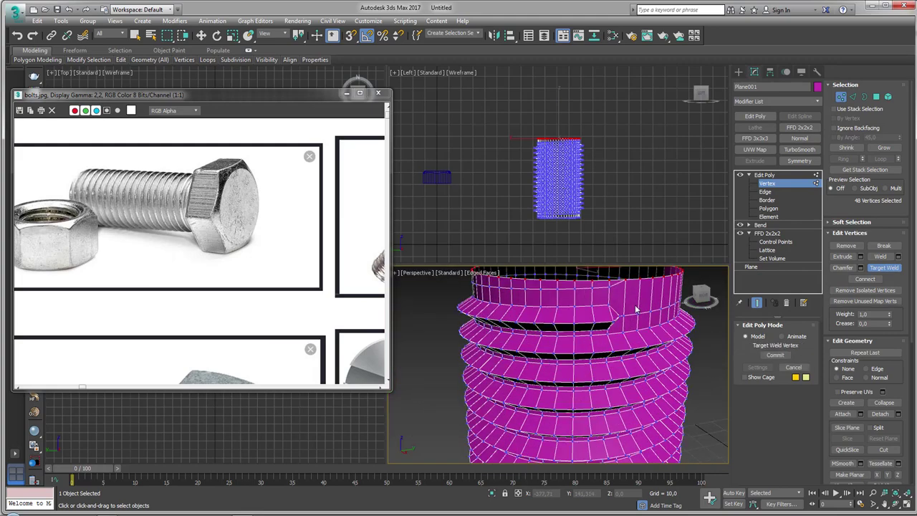
pyautogui.scroll(3, 603, 334)
pyautogui.click(606, 330)
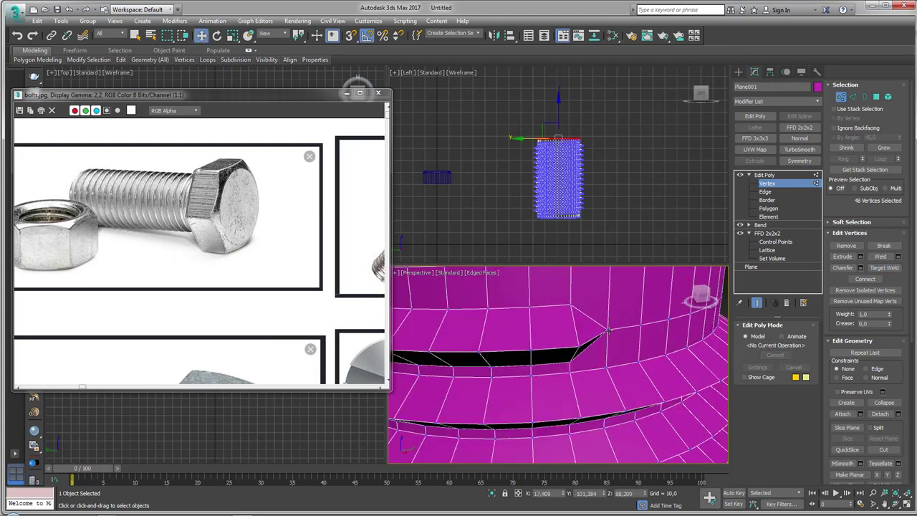
# - Connect the 1348 selected ridge edges with 2 segments and pinch 65
pyautogui.click(766, 192)
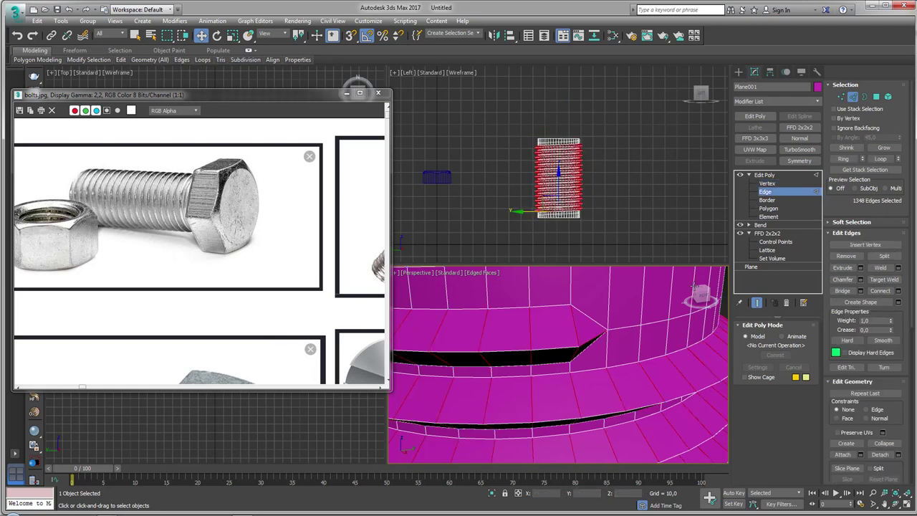
pyautogui.click(897, 290)
pyautogui.keyDown('alt'); pyautogui.moveTo(602, 344); pyautogui.dragTo(571, 327, button='middle'); pyautogui.keyUp('alt')
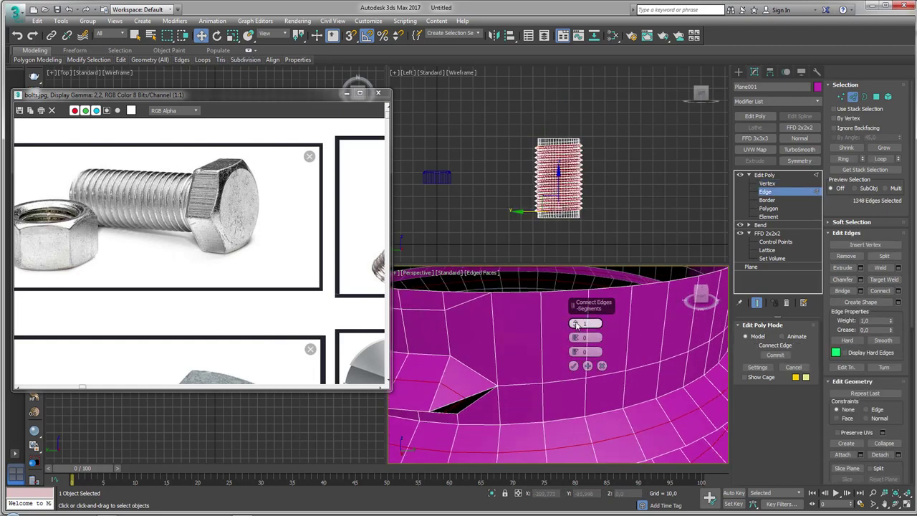
pyautogui.moveTo(576, 324); pyautogui.dragTo(575, 336)
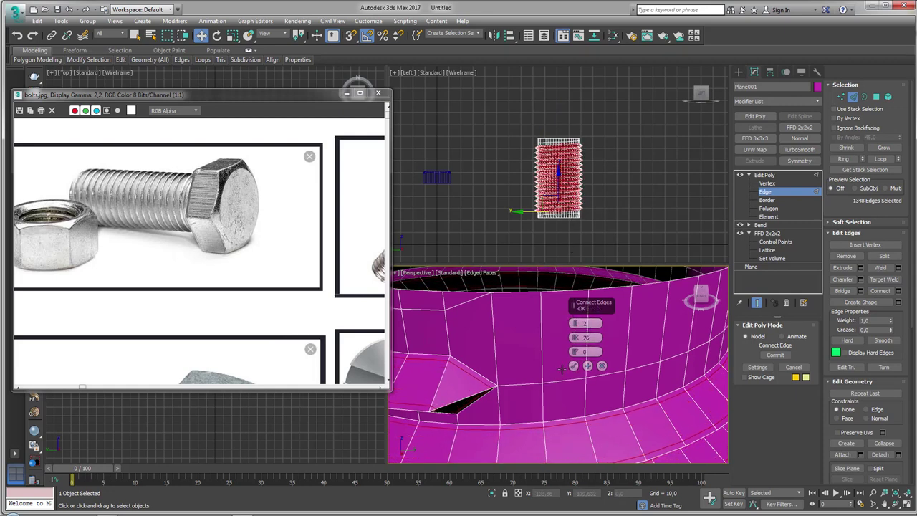
pyautogui.click(587, 366)
pyautogui.scroll(-10, 561, 387)
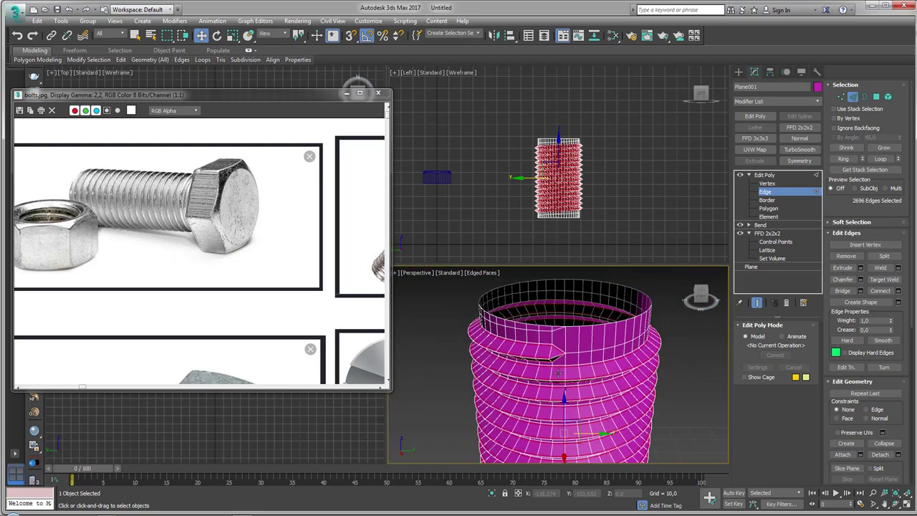
pyautogui.scroll(-5, 624, 287)
pyautogui.click(771, 178)
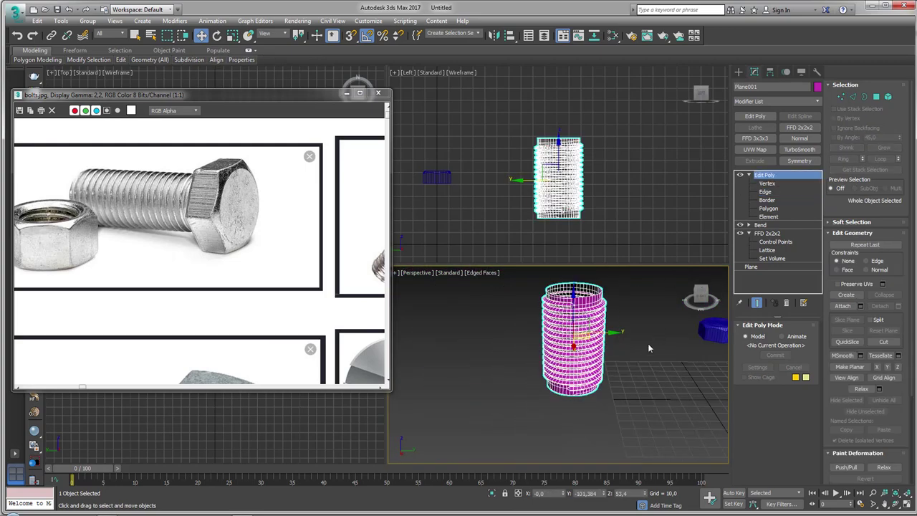
pyautogui.click(768, 217)
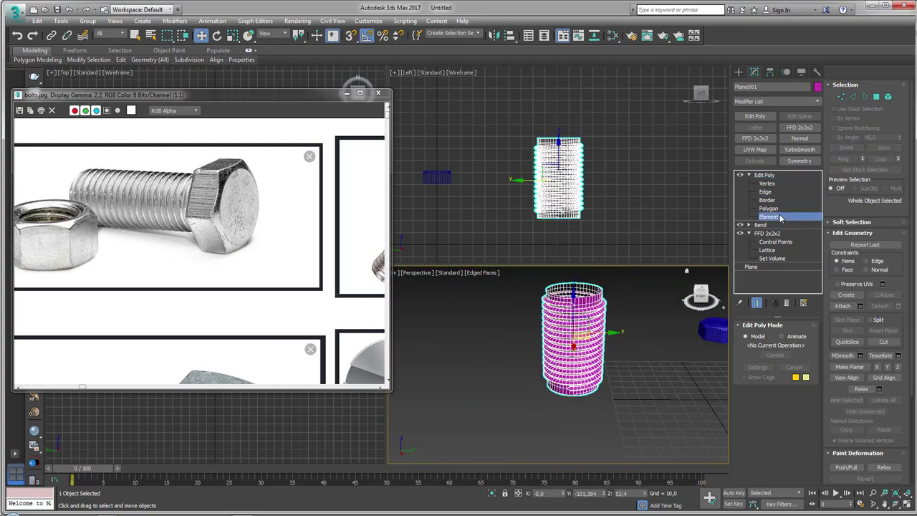
pyautogui.click(582, 364)
pyautogui.press('r')
pyautogui.moveTo(551, 358); pyautogui.dragTo(590, 330)
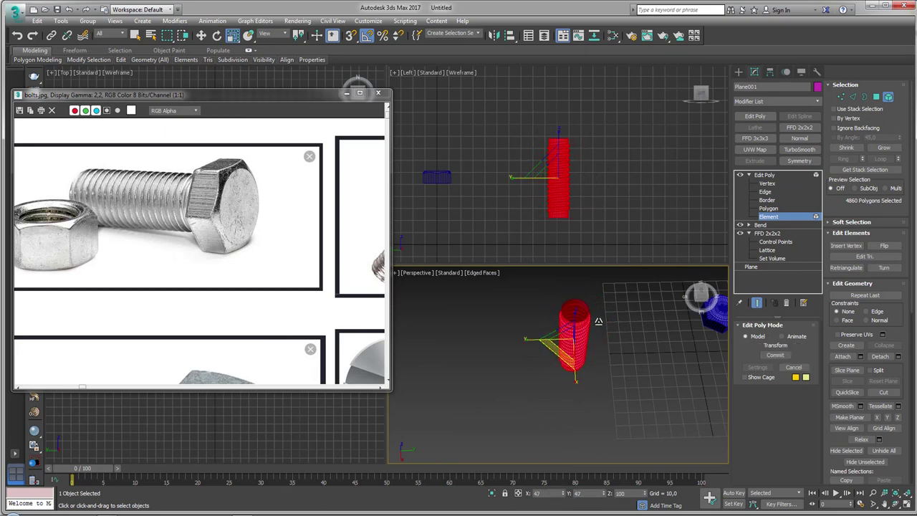
pyautogui.rightClick(594, 322)
pyautogui.click(763, 174)
pyautogui.scroll(-3, 571, 327)
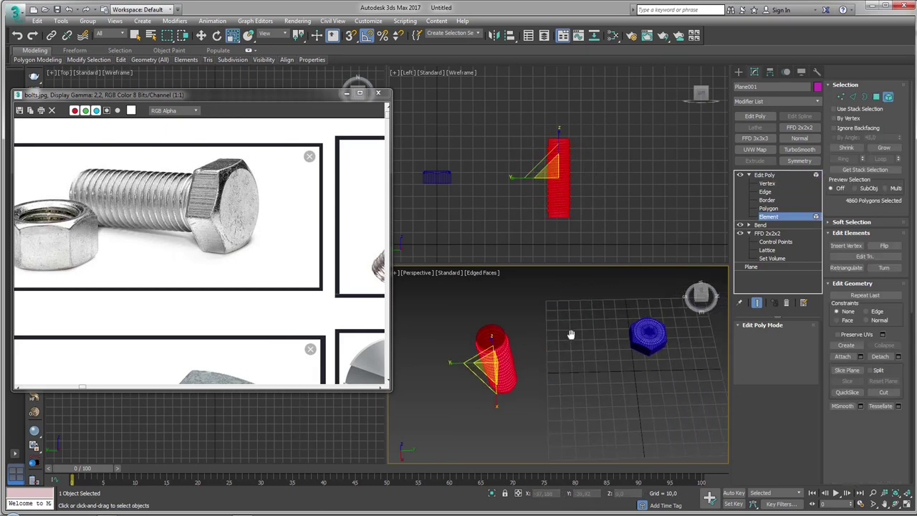
pyautogui.moveTo(643, 337)
pyautogui.keyDown('alt'); pyautogui.mouseDown(button='middle')
pyautogui.moveTo(631, 359)
pyautogui.moveTo(533, 377)
pyautogui.mouseUp(button='middle'); pyautogui.keyUp('alt')
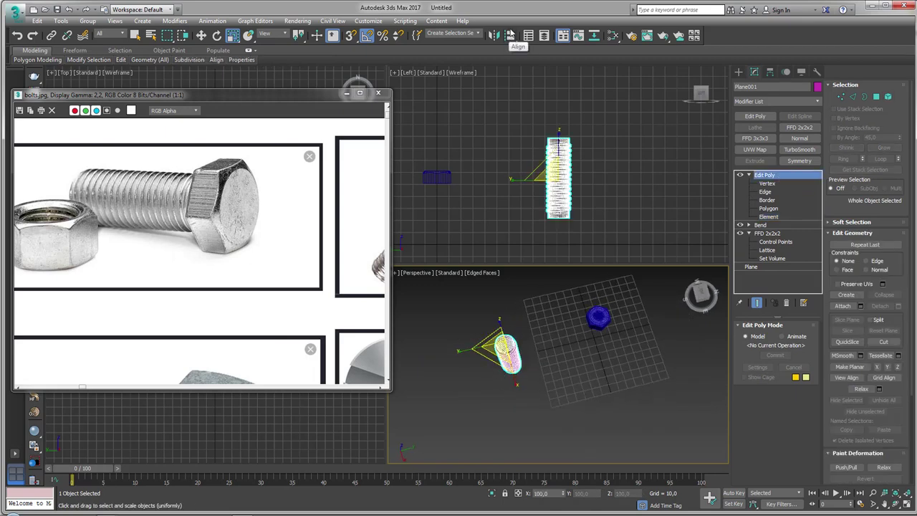
# - Align the threaded cylinder centre-to-centre with the blue hex head on X, Y and Z
pyautogui.click(510, 35)
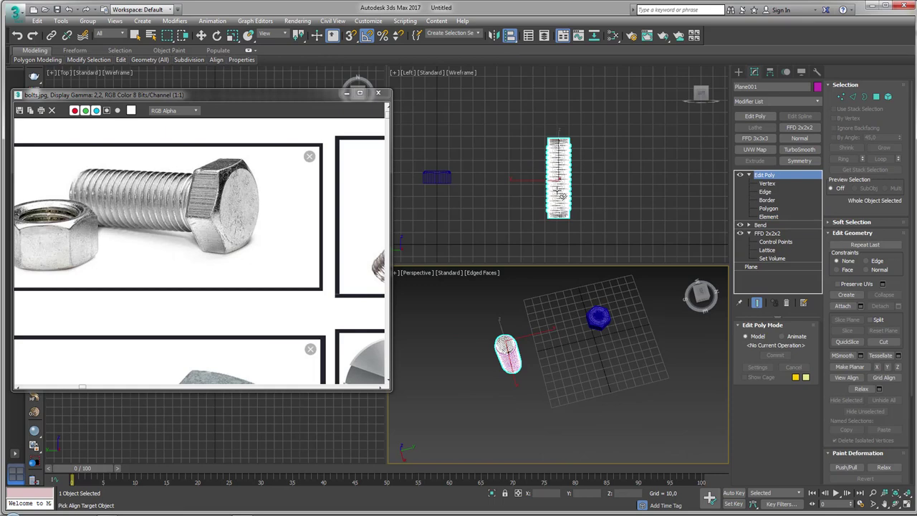
pyautogui.click(601, 326)
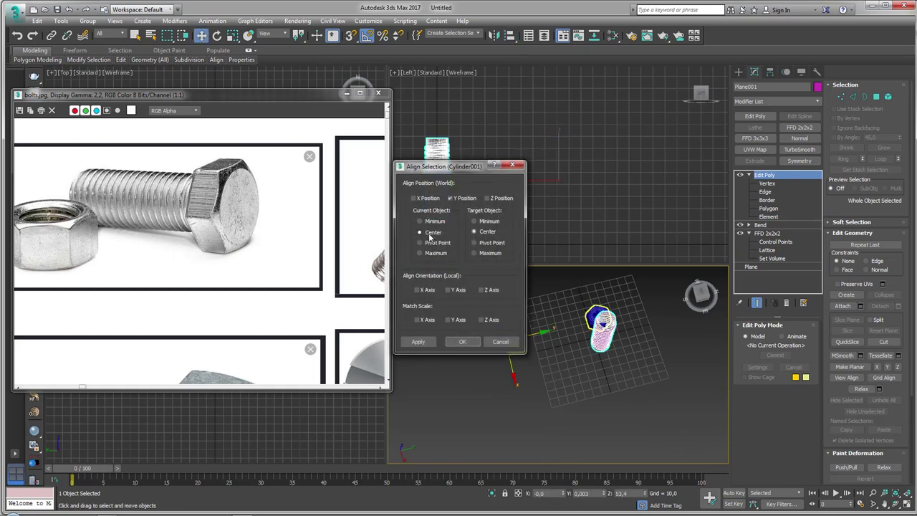
pyautogui.click(495, 198)
pyautogui.click(433, 199)
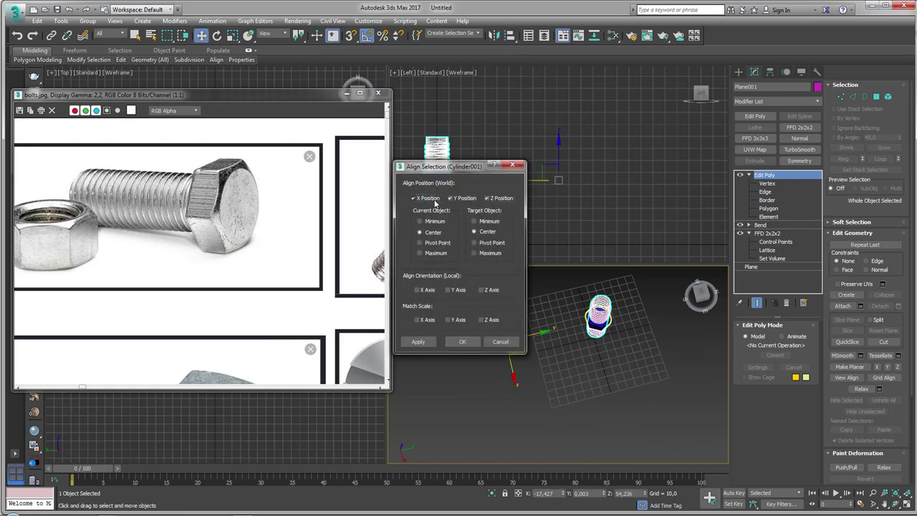
pyautogui.click(463, 341)
# - Move the shank down along Z so the hex head caps its top
pyautogui.keyDown('alt'); pyautogui.moveTo(618, 347); pyautogui.dragTo(597, 287, button='middle'); pyautogui.keyUp('alt')
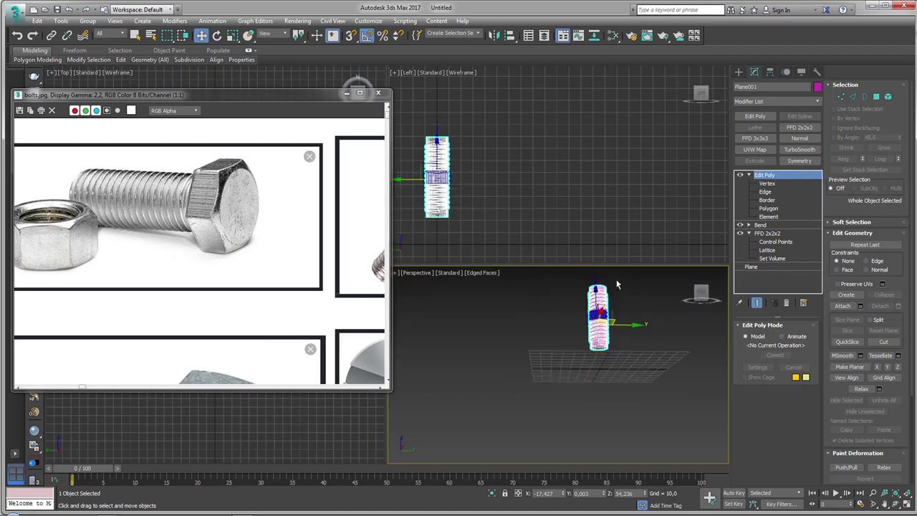
pyautogui.moveTo(597, 287); pyautogui.dragTo(599, 328)
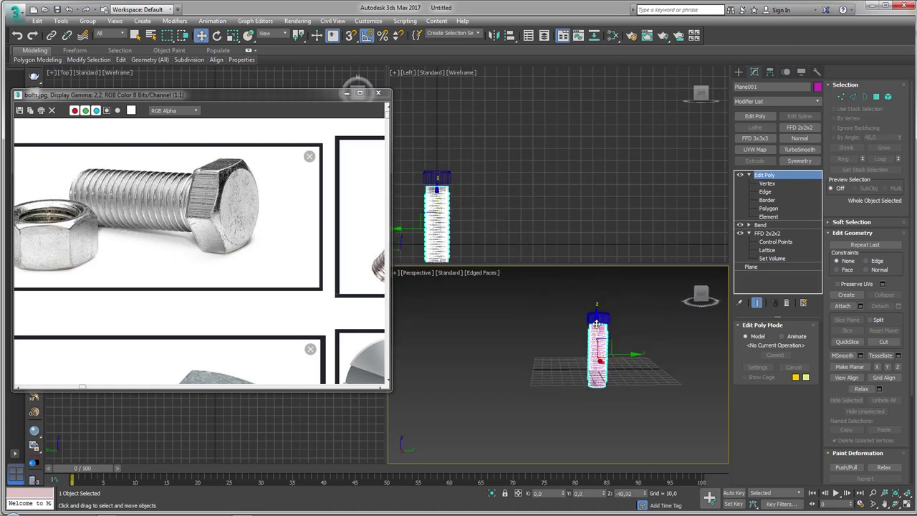
pyautogui.moveTo(598, 328)
pyautogui.keyDown('alt'); pyautogui.mouseDown(button='middle')
pyautogui.moveTo(605, 343)
pyautogui.moveTo(568, 388)
pyautogui.mouseUp(button='middle'); pyautogui.keyUp('alt')
pyautogui.scroll(3, 568, 388)
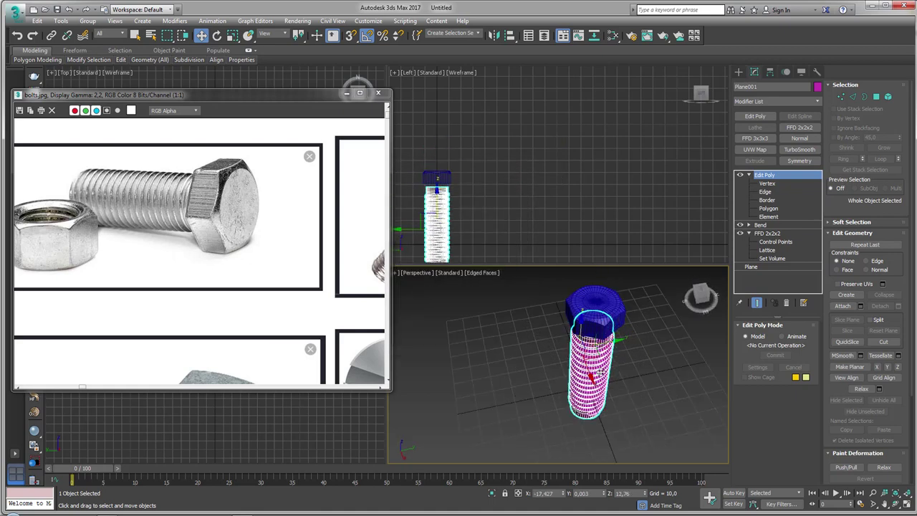
# - Select the threaded shank element and scale it
pyautogui.click(780, 217)
pyautogui.click(605, 358)
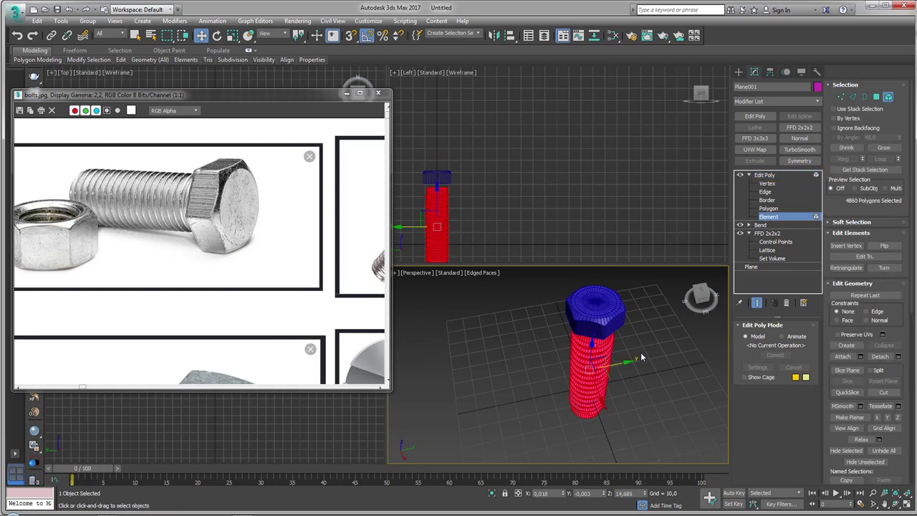
pyautogui.keyDown('alt'); pyautogui.moveTo(591, 387); pyautogui.dragTo(588, 398, button='middle'); pyautogui.keyUp('alt')
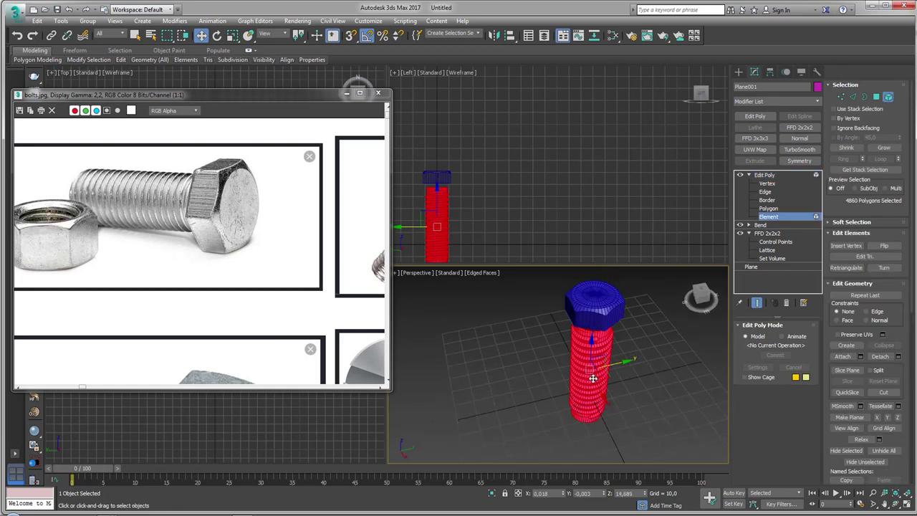
pyautogui.press('e')
pyautogui.press('r')
pyautogui.keyDown('alt'); pyautogui.moveTo(588, 397); pyautogui.dragTo(659, 269, button='middle'); pyautogui.keyUp('alt')
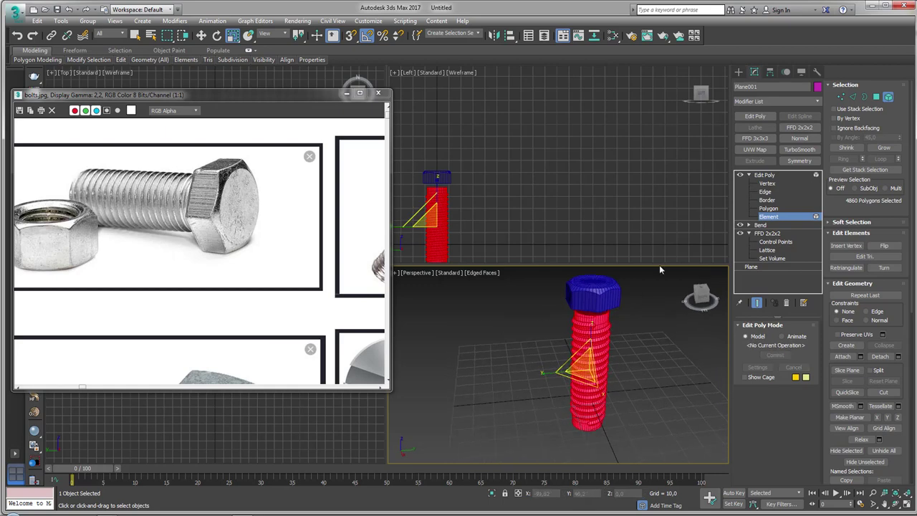
# - Select the bolt head element and move it slightly down onto the shaft
pyautogui.click(593, 290)
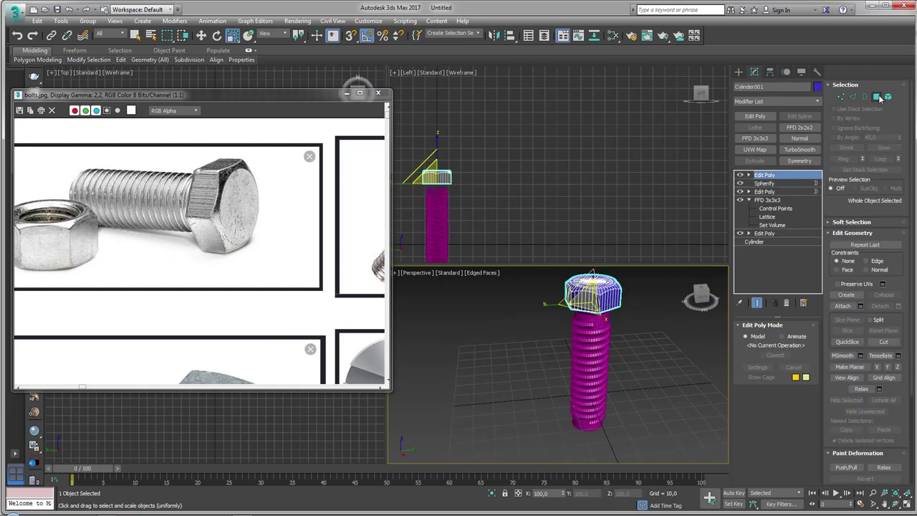
pyautogui.click(886, 97)
pyautogui.click(591, 279)
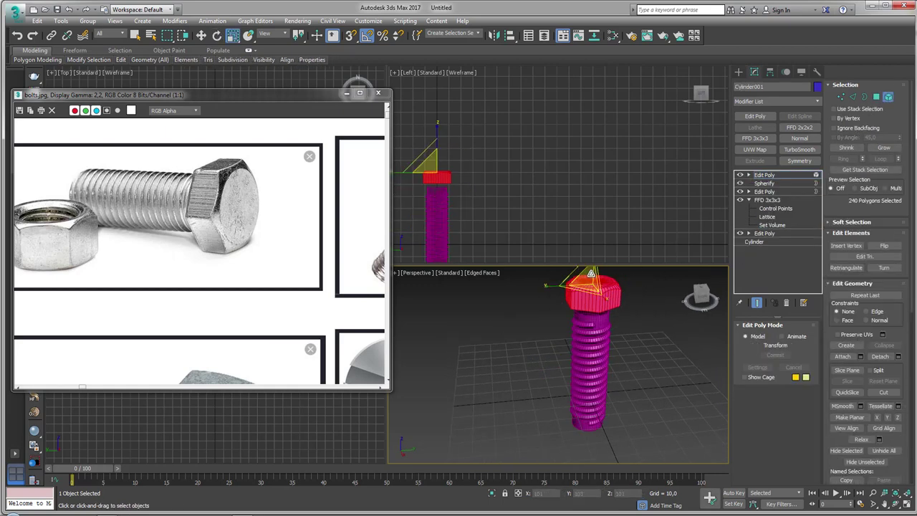
pyautogui.scroll(4, 589, 295)
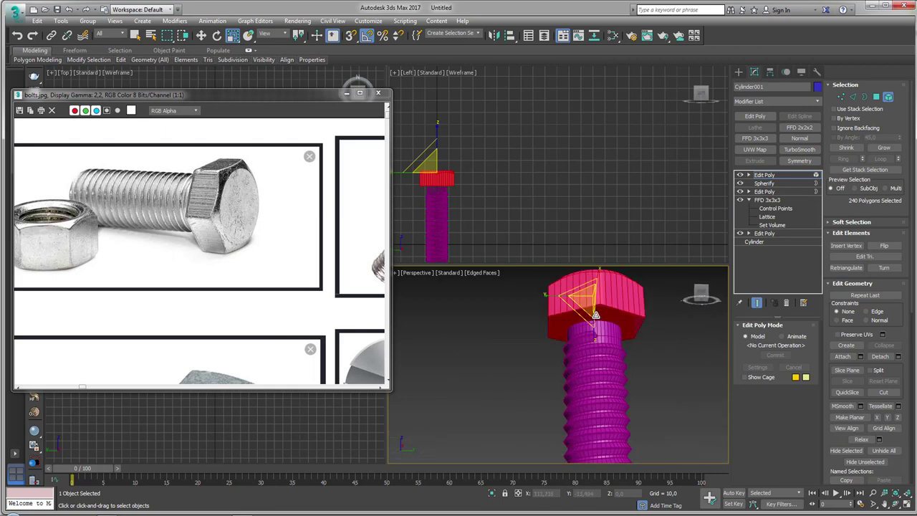
pyautogui.press('z')
pyautogui.press('w')
pyautogui.moveTo(475, 169)
pyautogui.mouseDown(button='middle')
pyautogui.moveTo(543, 164)
pyautogui.moveTo(543, 196)
pyautogui.mouseUp(button='middle')
pyautogui.moveTo(543, 107); pyautogui.dragTo(535, 118)
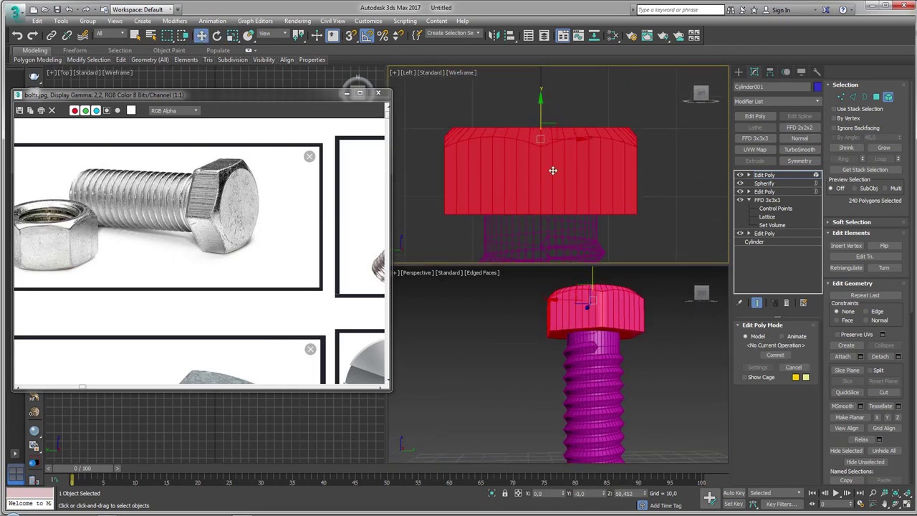
pyautogui.scroll(-3, 611, 308)
pyautogui.scroll(-2, 620, 334)
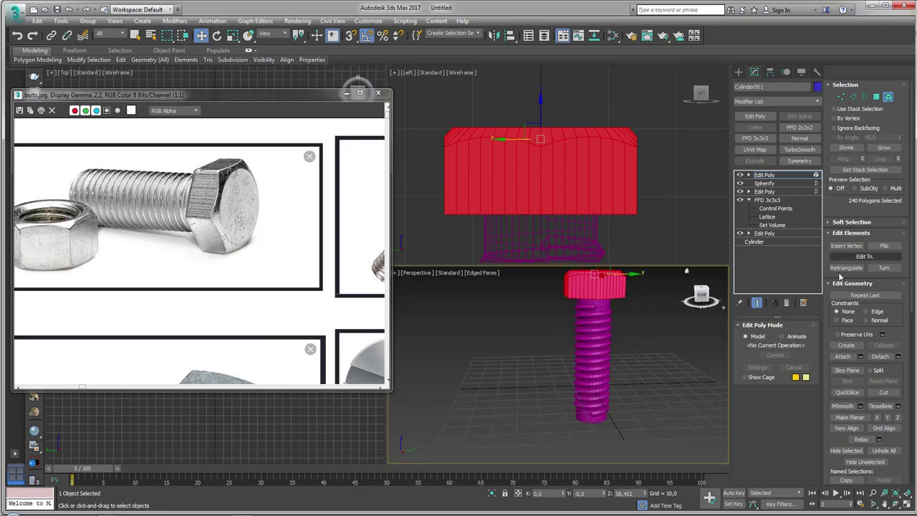
# - Select the threaded shaft and inspect the open borders beneath the hex head
pyautogui.keyDown('ctrl'); pyautogui.click(610, 322); pyautogui.keyUp('ctrl')
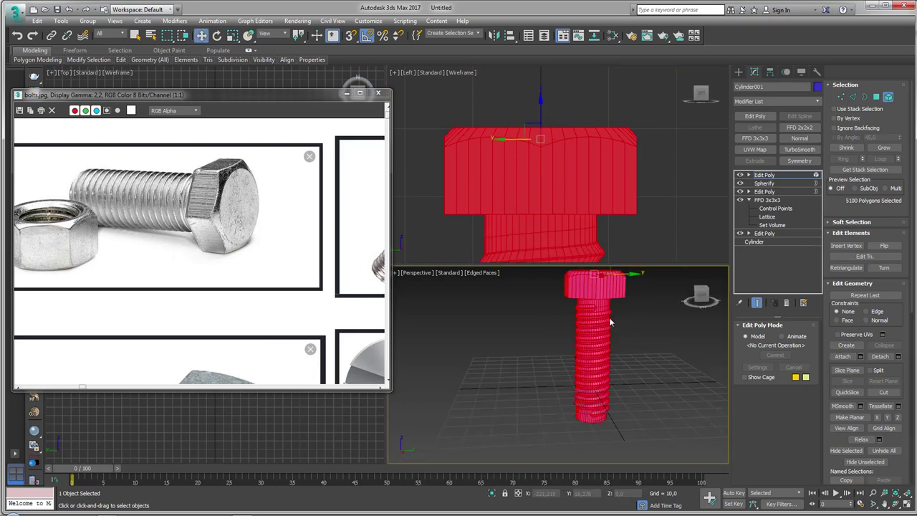
pyautogui.scroll(3, 610, 321)
pyautogui.press('3')
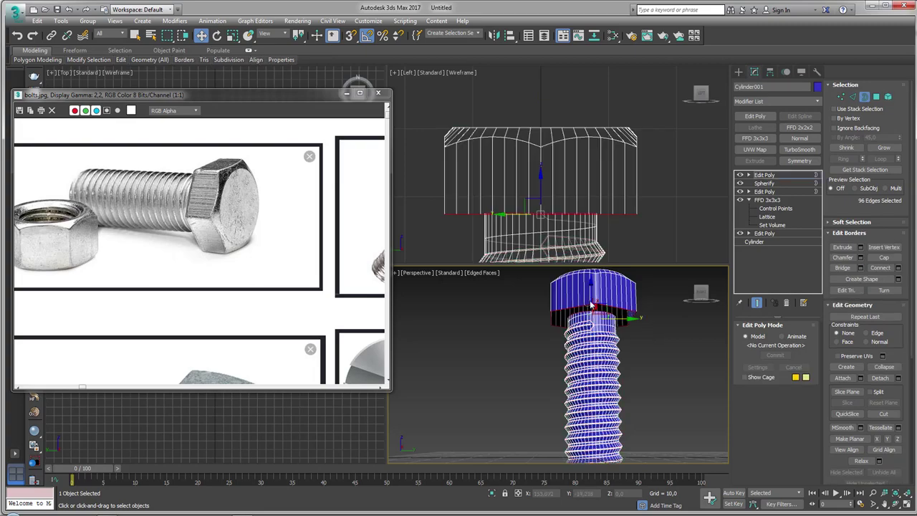
pyautogui.scroll(2, 612, 321)
pyautogui.scroll(-1, 620, 331)
pyautogui.keyDown('alt'); pyautogui.moveTo(622, 337); pyautogui.dragTo(857, 166, button='middle'); pyautogui.keyUp('alt')
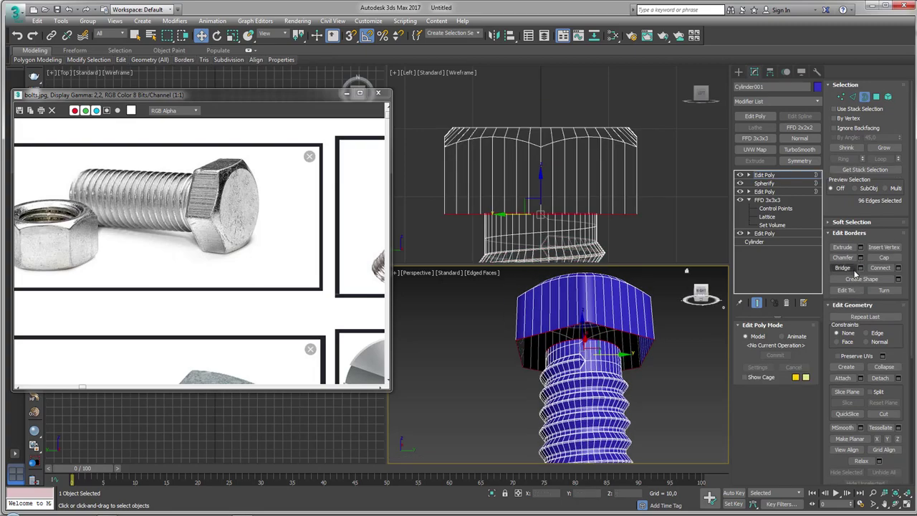
pyautogui.keyDown('alt'); pyautogui.moveTo(630, 336); pyautogui.dragTo(636, 323, button='middle'); pyautogui.keyUp('alt')
pyautogui.scroll(2, 627, 330)
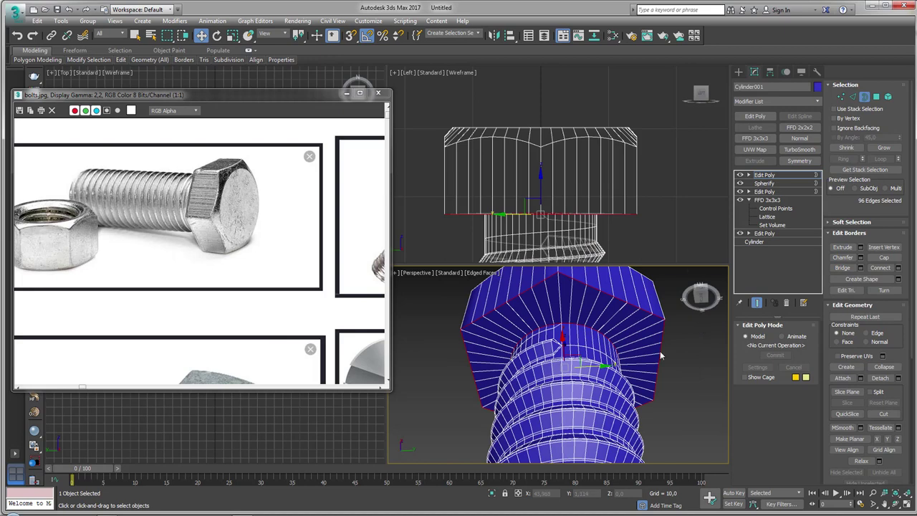
pyautogui.press('2')
pyautogui.moveTo(121, 60)
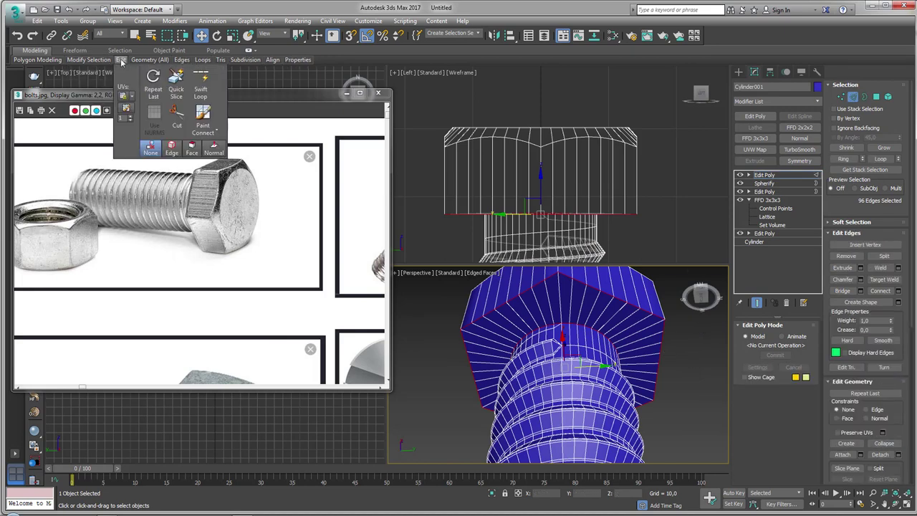
# - Insert Swift Loop edge loops around the bolt head, its neck and near its top
pyautogui.click(206, 82)
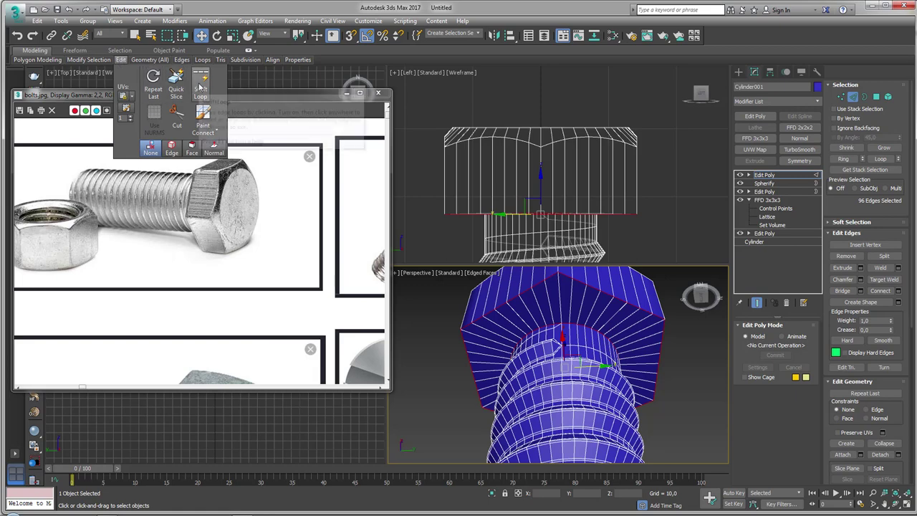
pyautogui.scroll(5, 616, 305)
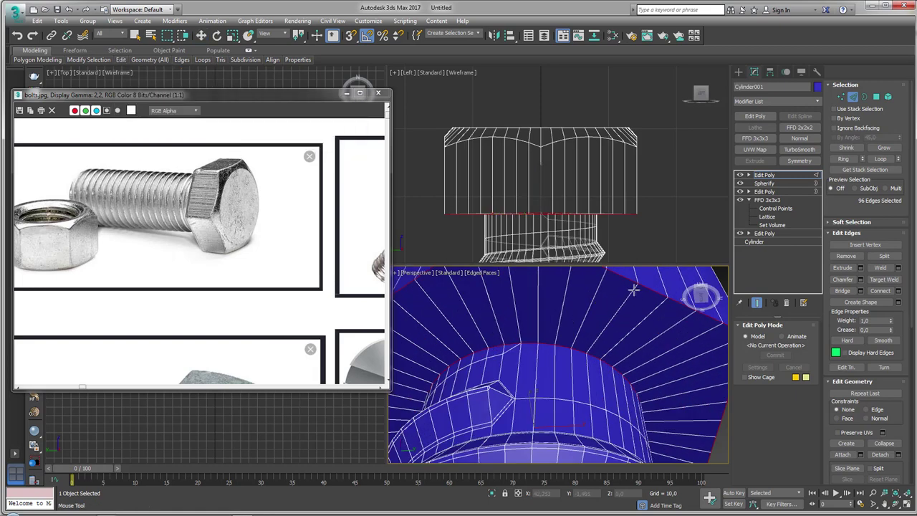
pyautogui.scroll(-3, 601, 342)
pyautogui.scroll(-2, 542, 306)
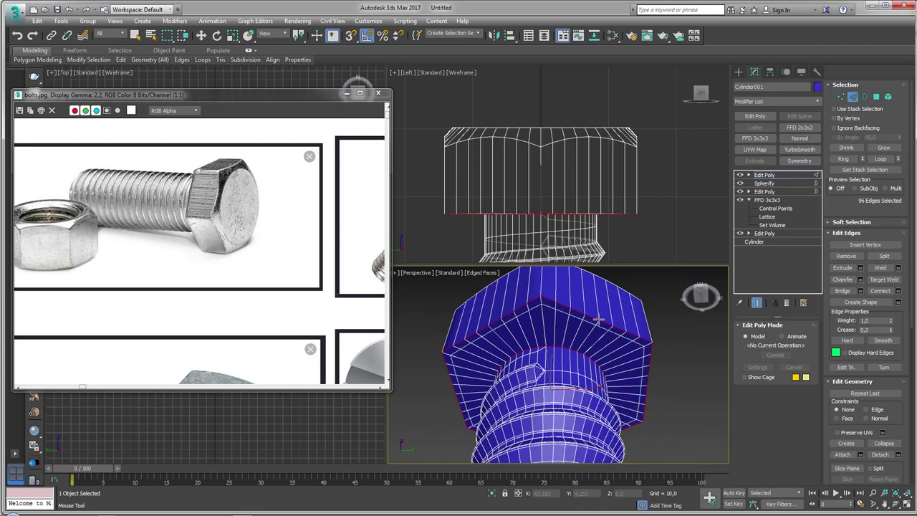
pyautogui.click(541, 301)
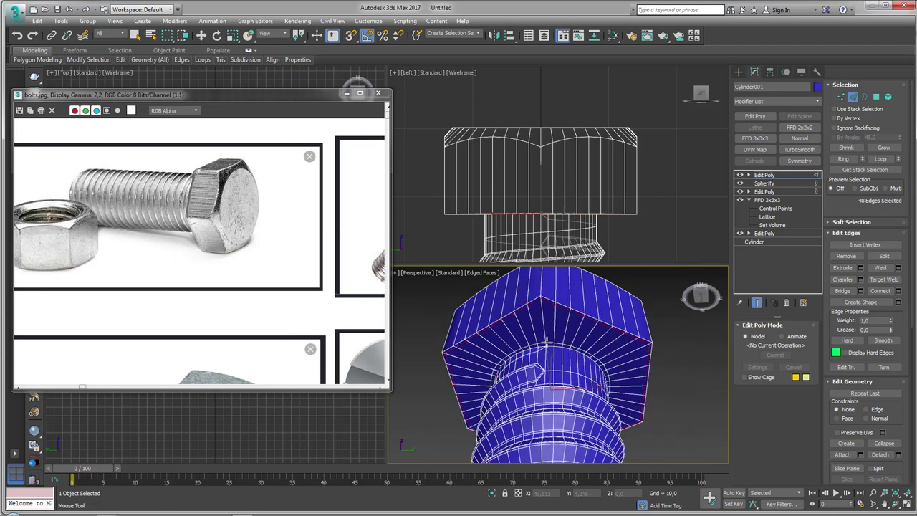
pyautogui.click(546, 342)
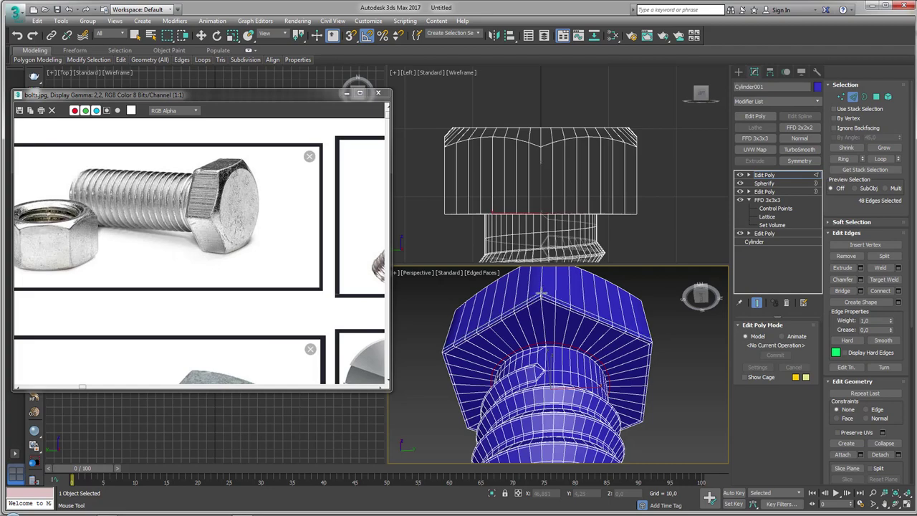
pyautogui.keyDown('alt'); pyautogui.moveTo(542, 293); pyautogui.dragTo(552, 342, button='middle'); pyautogui.keyUp('alt')
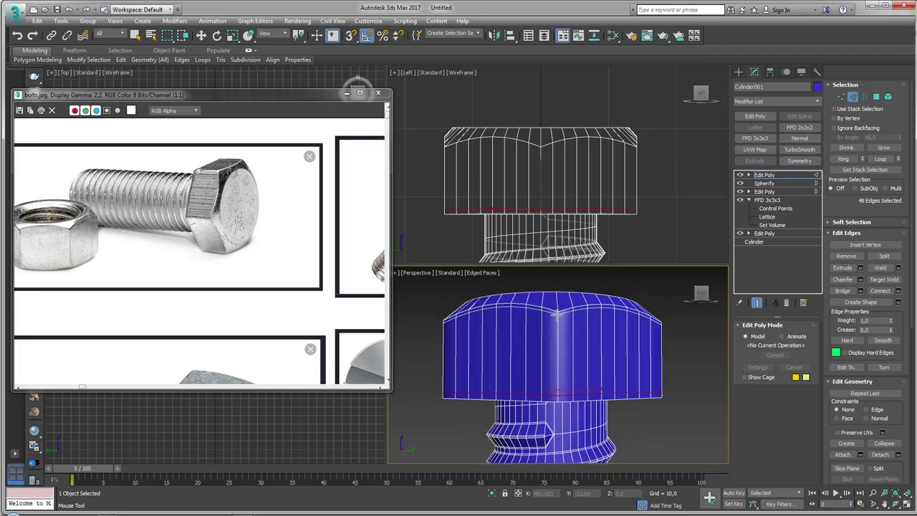
pyautogui.click(553, 314)
pyautogui.keyDown('alt'); pyautogui.moveTo(557, 304); pyautogui.dragTo(559, 325, button='middle'); pyautogui.keyUp('alt')
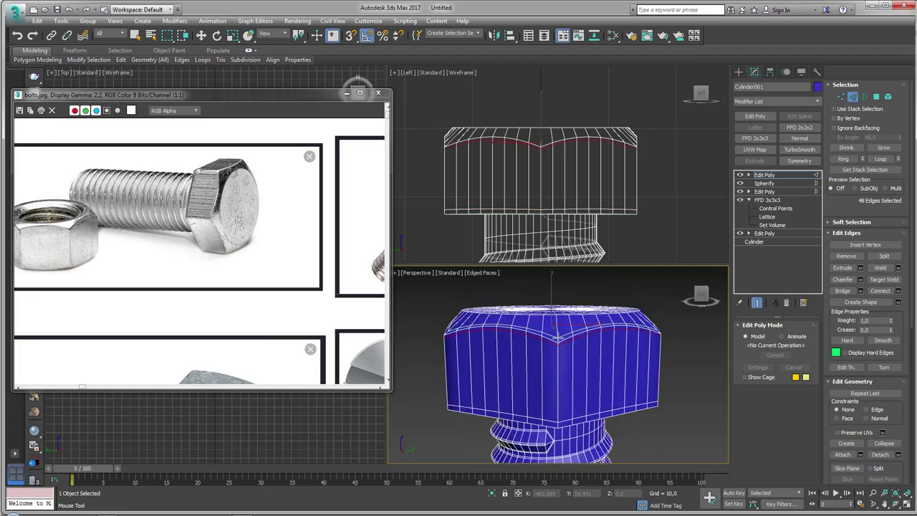
# - Select the head's top edge loop, then return to object level
pyautogui.press('w')
pyautogui.doubleClick(561, 326)
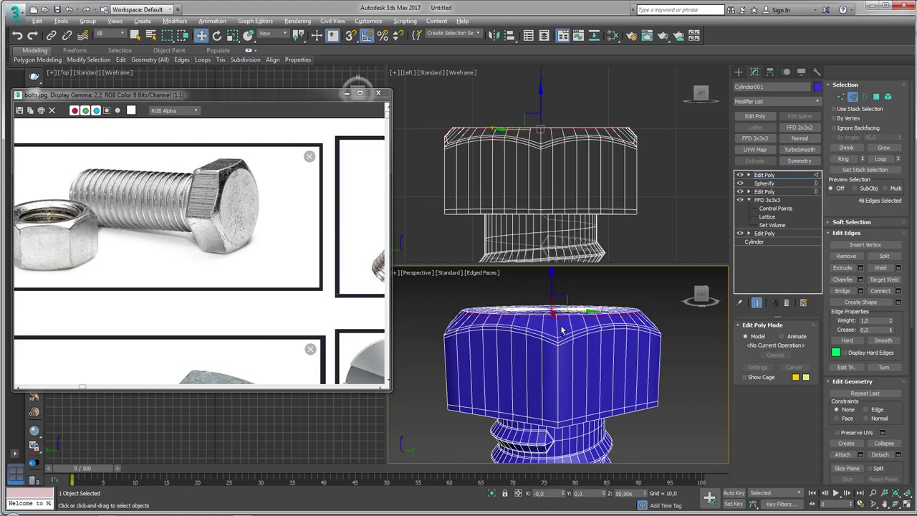
pyautogui.keyDown('alt'); pyautogui.moveTo(561, 329); pyautogui.dragTo(569, 301, button='middle'); pyautogui.keyUp('alt')
pyautogui.click(773, 175)
# - Add TurboSmooth to the bolt, hide its result, and select the bolt at Edit Poly Element level
pyautogui.press('z')
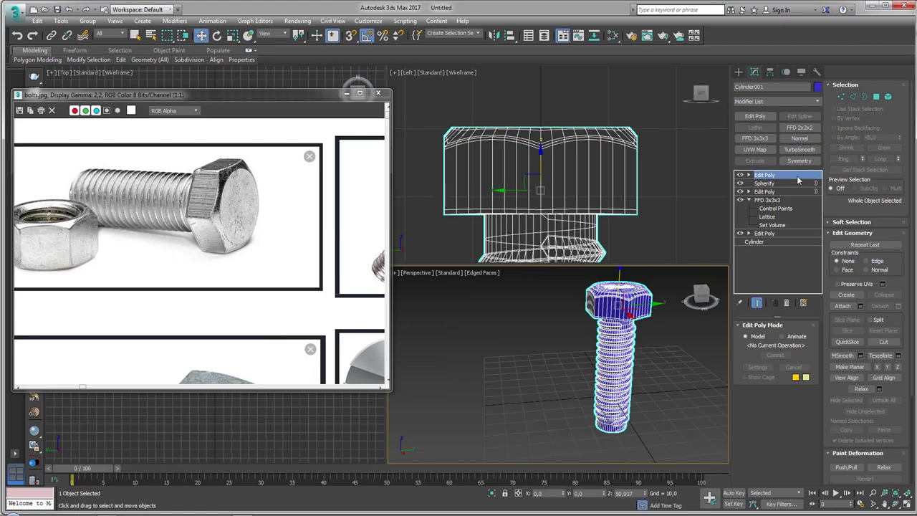
pyautogui.click(799, 149)
pyautogui.moveTo(626, 320)
pyautogui.keyDown('alt'); pyautogui.mouseDown(button='middle')
pyautogui.moveTo(572, 368)
pyautogui.moveTo(503, 349)
pyautogui.mouseUp(button='middle'); pyautogui.keyUp('alt')
pyautogui.scroll(5, 572, 369)
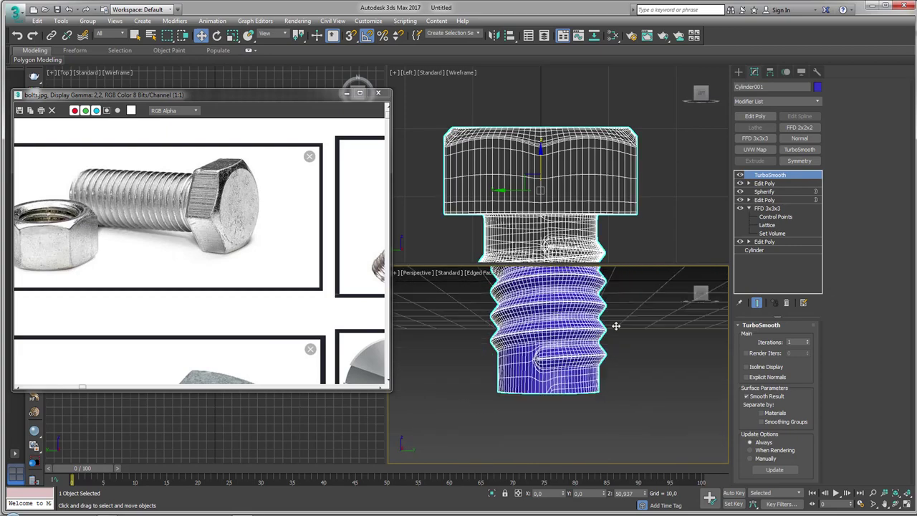
pyautogui.click(739, 175)
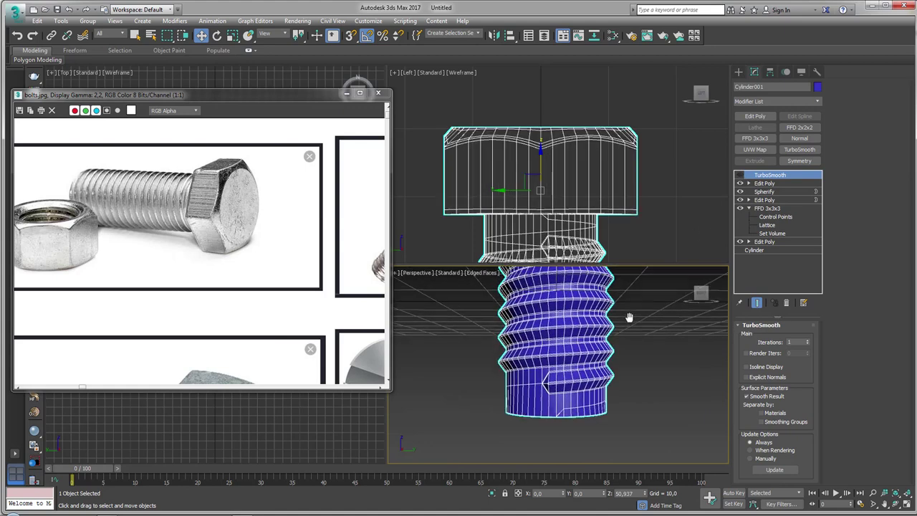
pyautogui.click(749, 183)
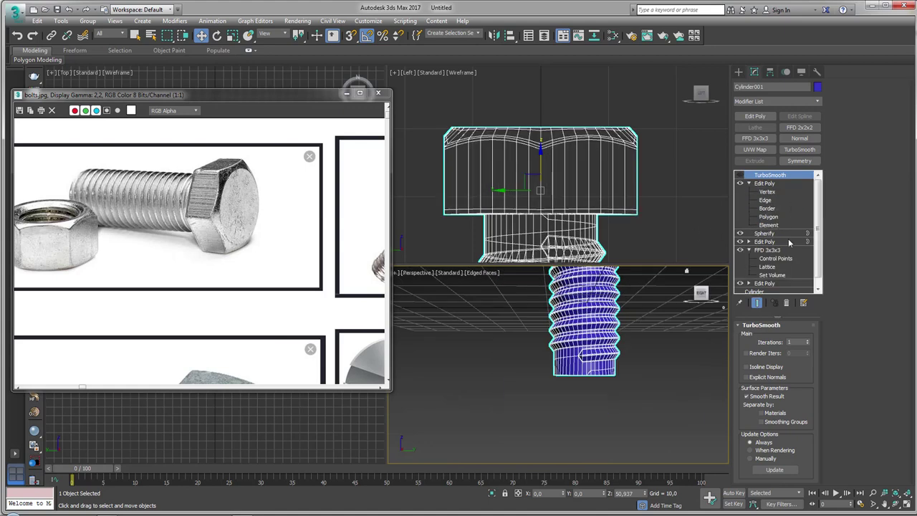
pyautogui.click(768, 225)
pyautogui.click(616, 313)
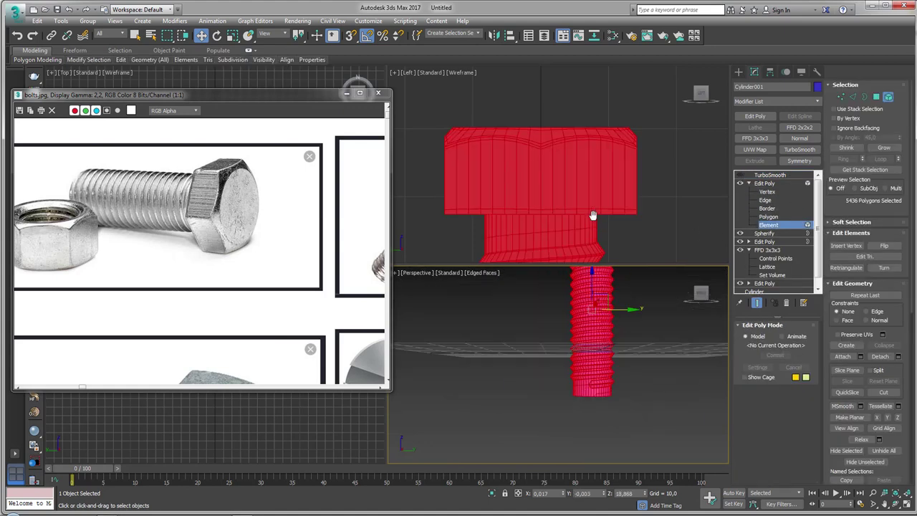
# - Slice the shank apart with a Split slice plane placed near the bolt's tip
pyautogui.scroll(-3, 593, 209)
pyautogui.scroll(-2, 584, 186)
pyautogui.scroll(-1, 600, 339)
pyautogui.keyDown('alt'); pyautogui.moveTo(600, 338); pyautogui.dragTo(620, 361, button='middle'); pyautogui.keyUp('alt')
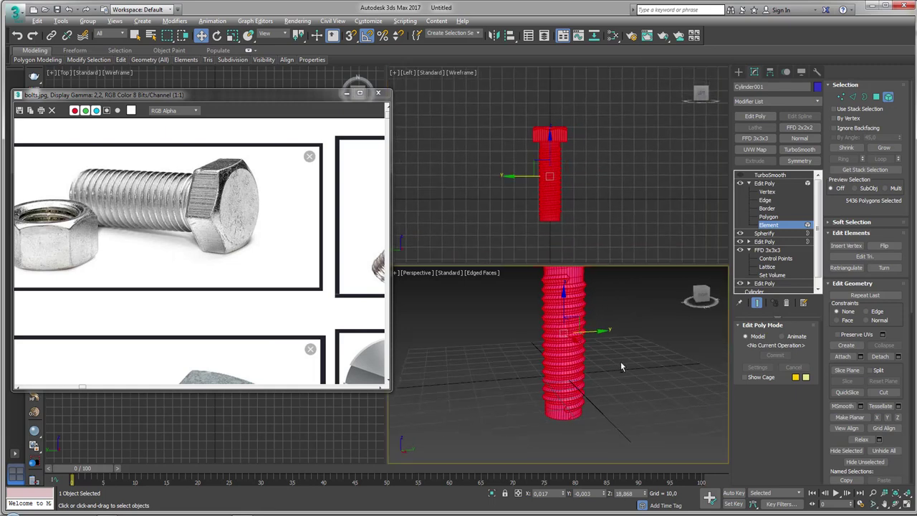
pyautogui.moveTo(850, 360); pyautogui.dragTo(851, 248)
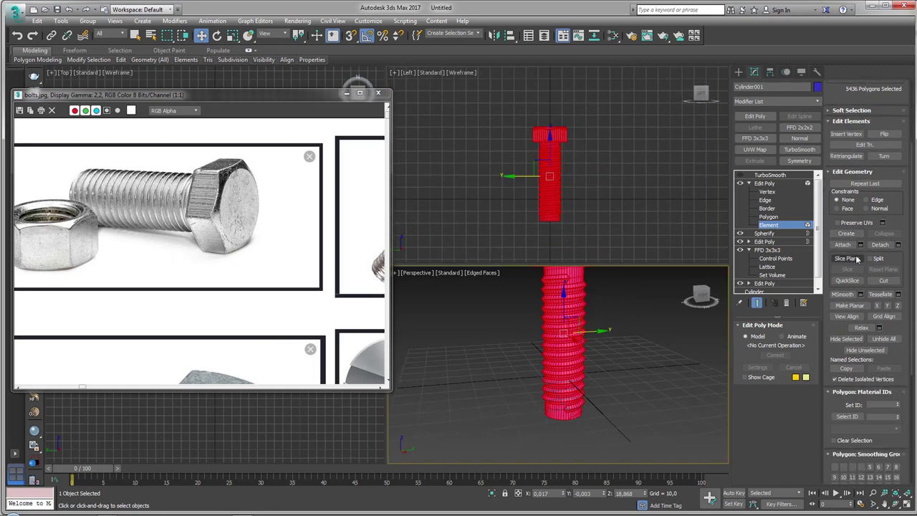
pyautogui.click(845, 258)
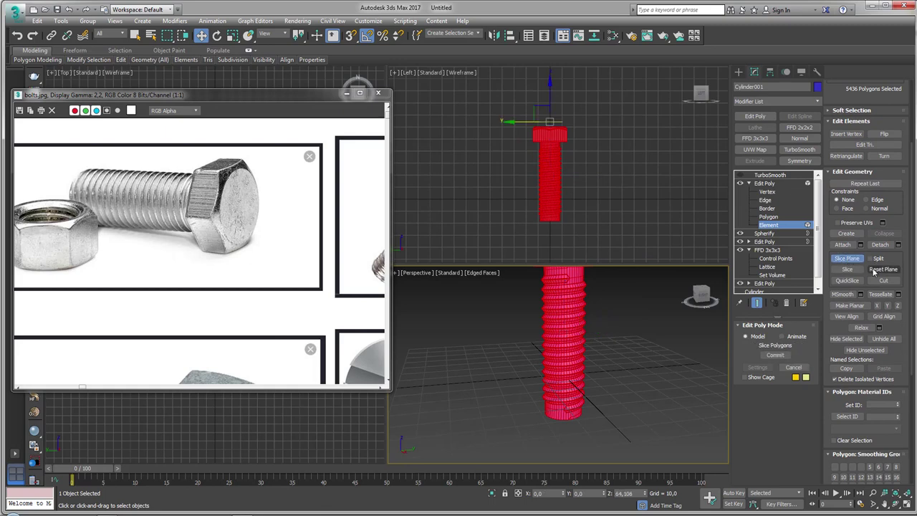
pyautogui.click(870, 258)
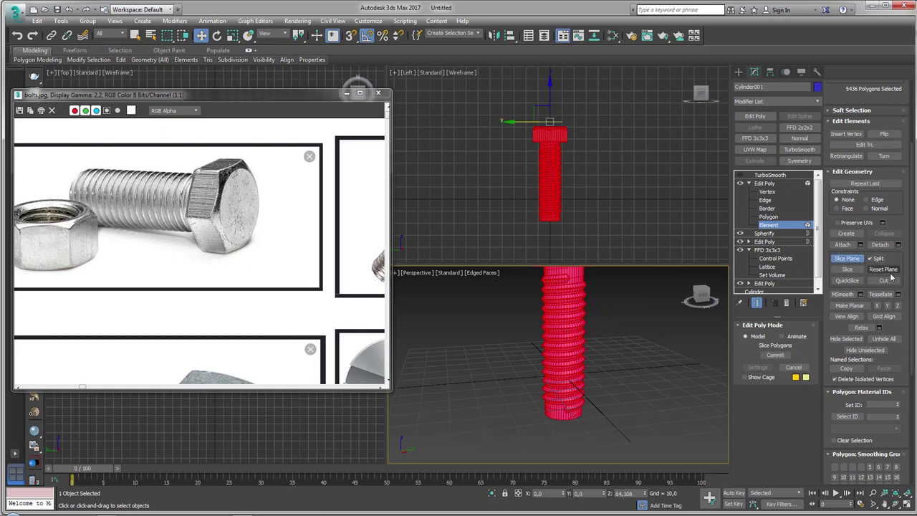
pyautogui.click(533, 138)
pyautogui.moveTo(548, 137); pyautogui.dragTo(549, 203)
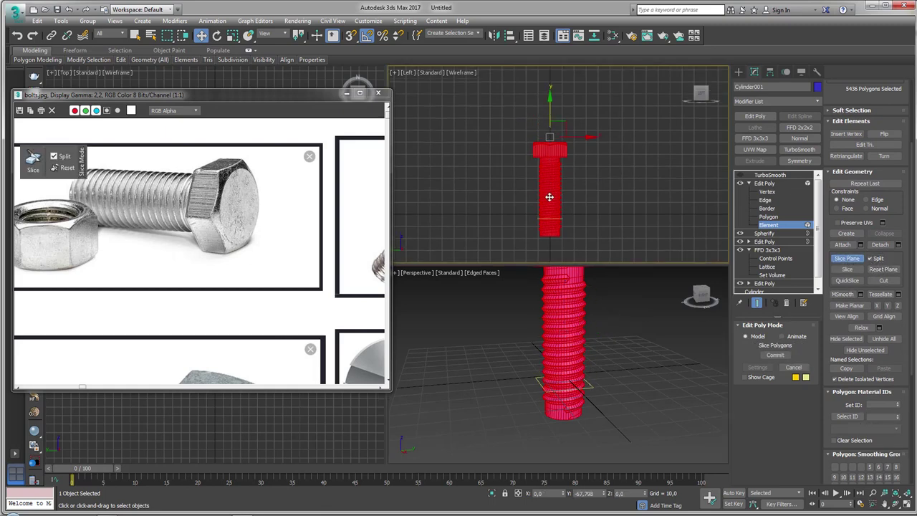
pyautogui.scroll(3, 569, 354)
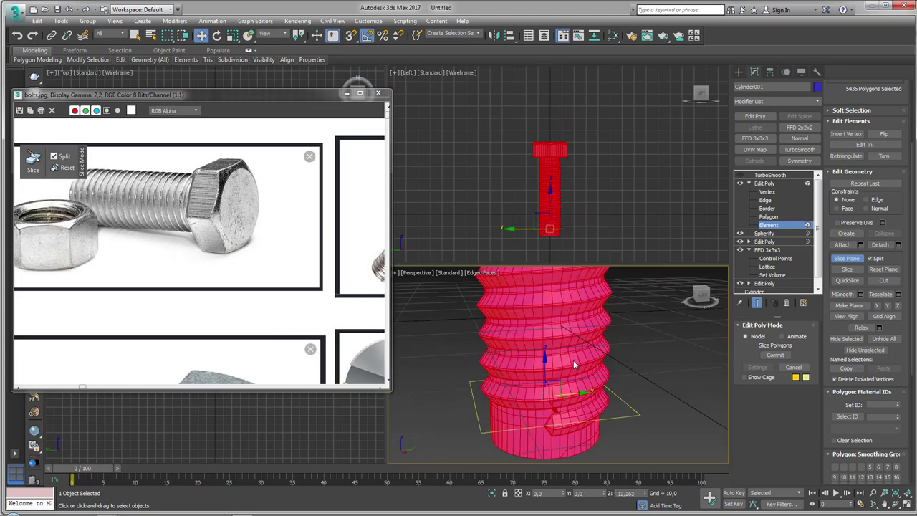
pyautogui.scroll(1, 569, 361)
pyautogui.scroll(2, 543, 373)
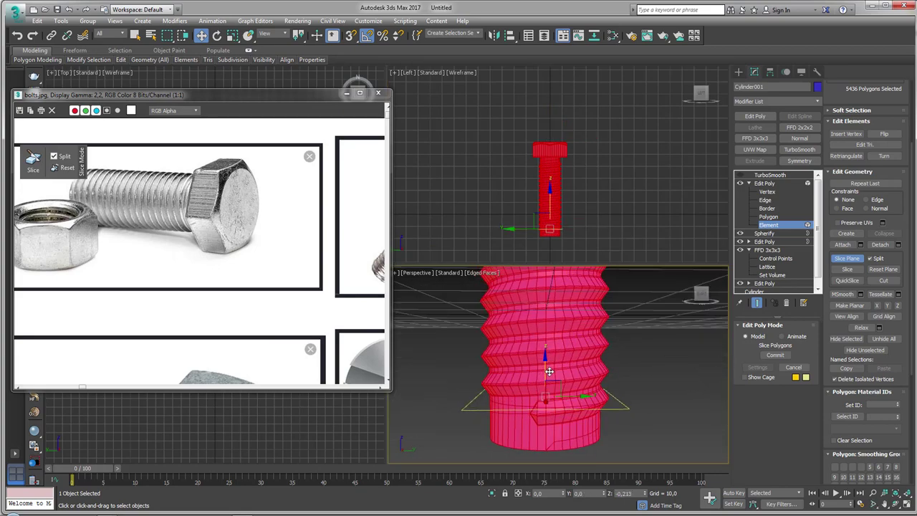
pyautogui.moveTo(543, 373); pyautogui.dragTo(563, 332, button='middle')
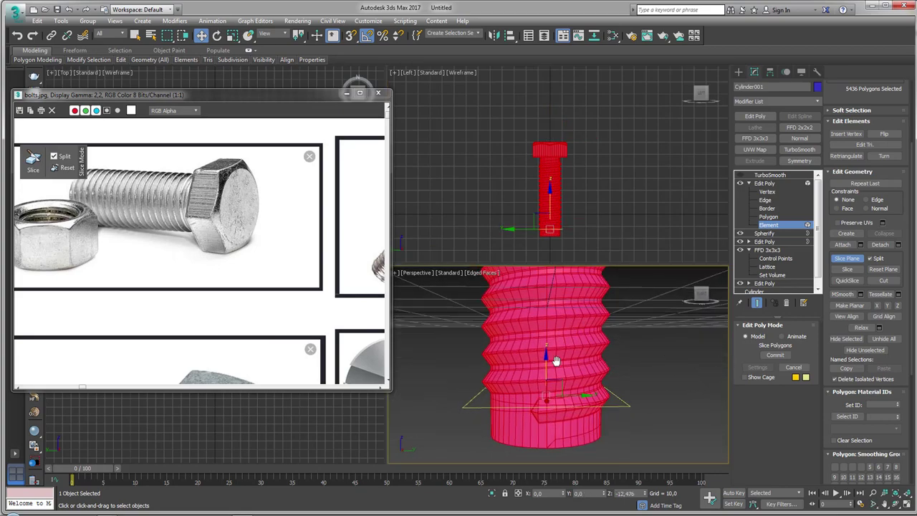
pyautogui.click(845, 270)
# - Turn off the slice plane and select the plain bottom cylinder element
pyautogui.click(851, 271)
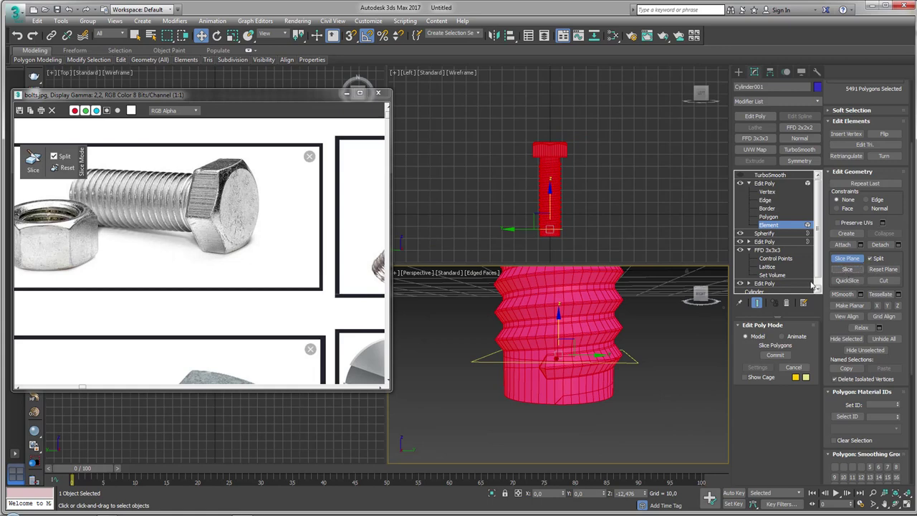
pyautogui.rightClick(669, 367)
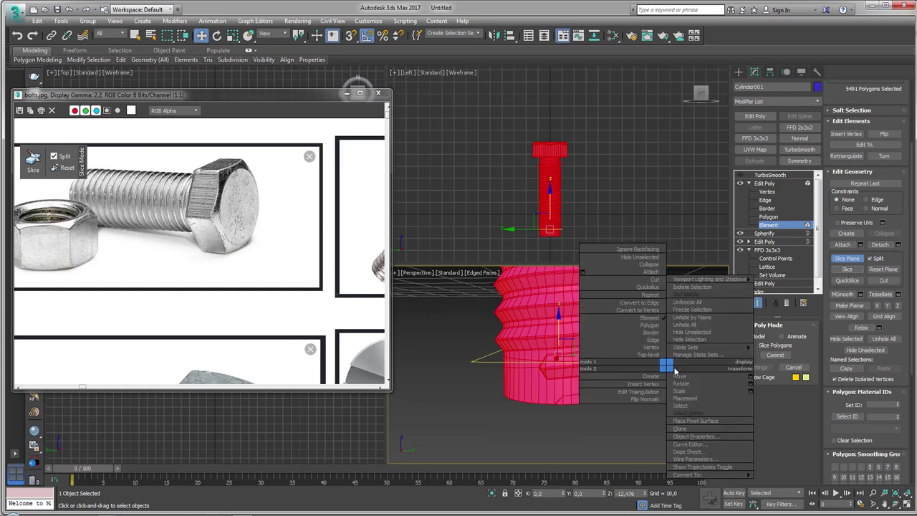
pyautogui.click(848, 270)
pyautogui.click(846, 258)
pyautogui.click(629, 400)
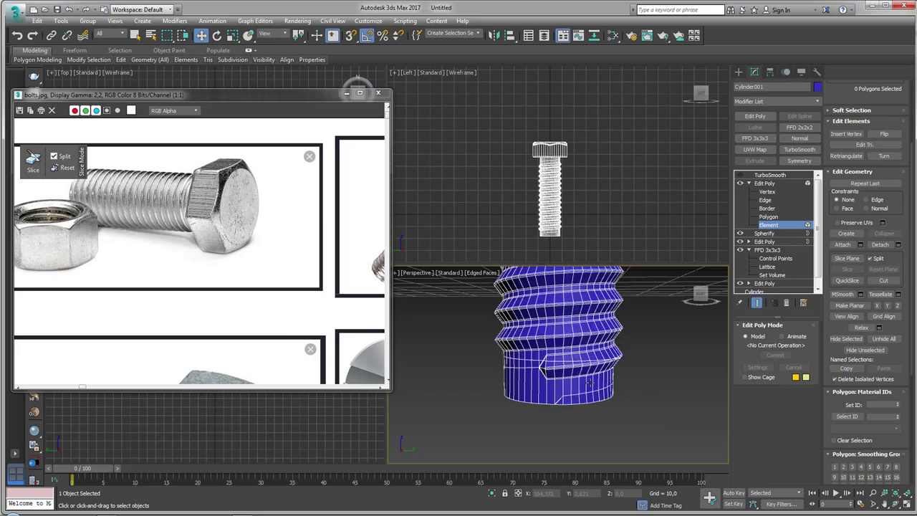
pyautogui.click(588, 389)
# - Delete the plain bottom cylinder piece, leaving the threaded ring
pyautogui.press('Delete')
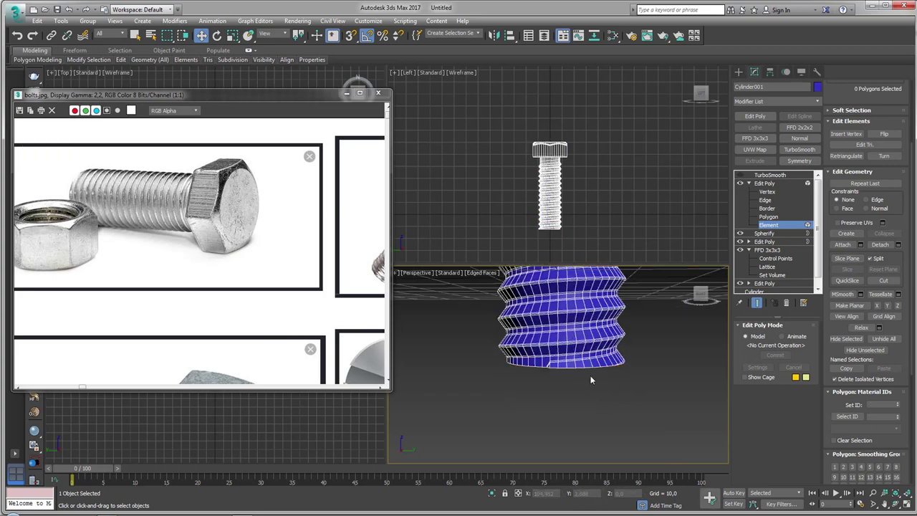
pyautogui.keyDown('alt'); pyautogui.moveTo(600, 382); pyautogui.dragTo(540, 370, button='middle'); pyautogui.keyUp('alt')
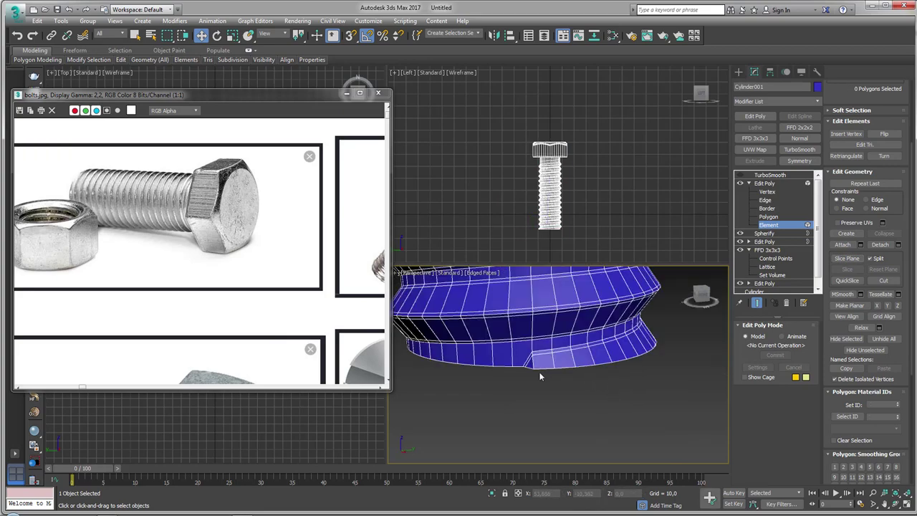
pyautogui.scroll(1, 539, 370)
pyautogui.scroll(1, 540, 370)
pyautogui.scroll(1, 698, 358)
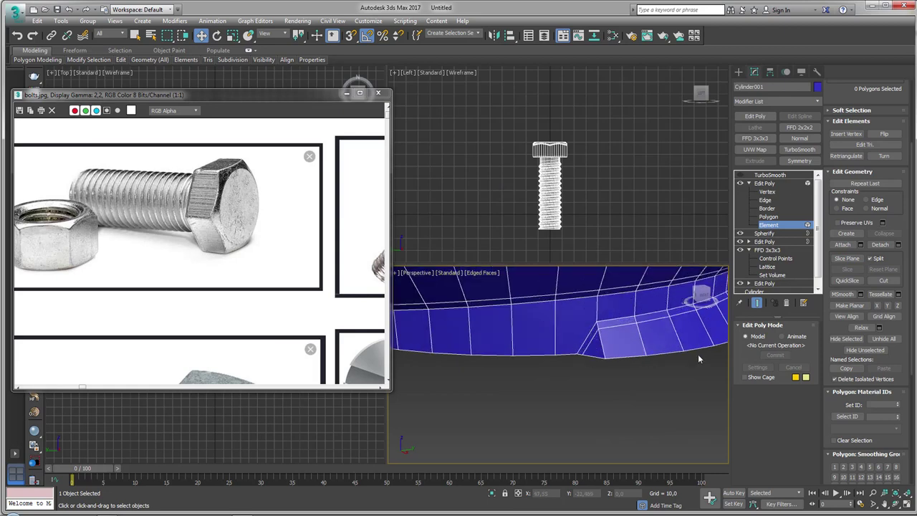
# - Target-weld stray bottom-rim vertices onto their neighbouring vertices
pyautogui.click(767, 192)
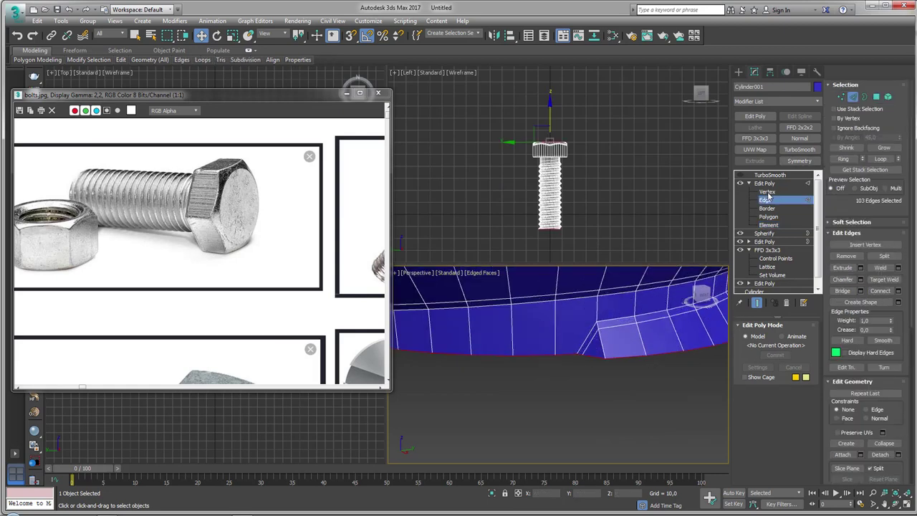
pyautogui.click(885, 267)
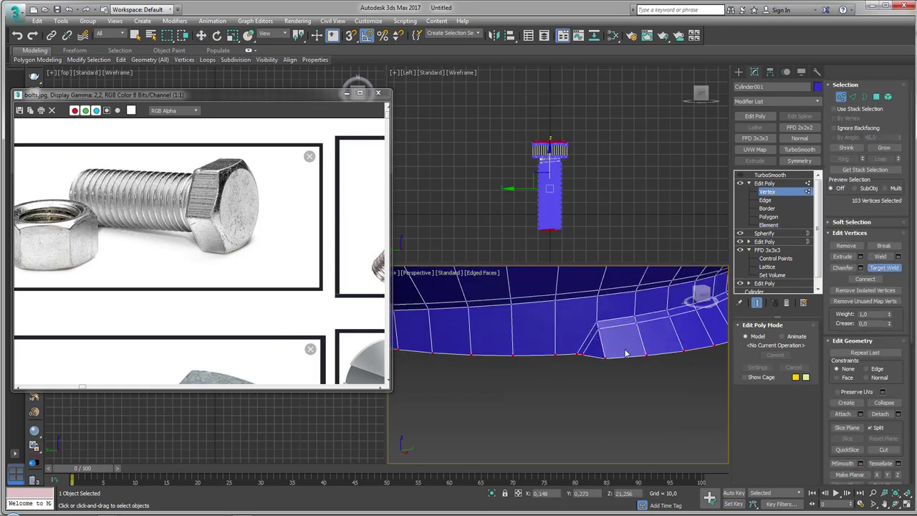
pyautogui.click(555, 354)
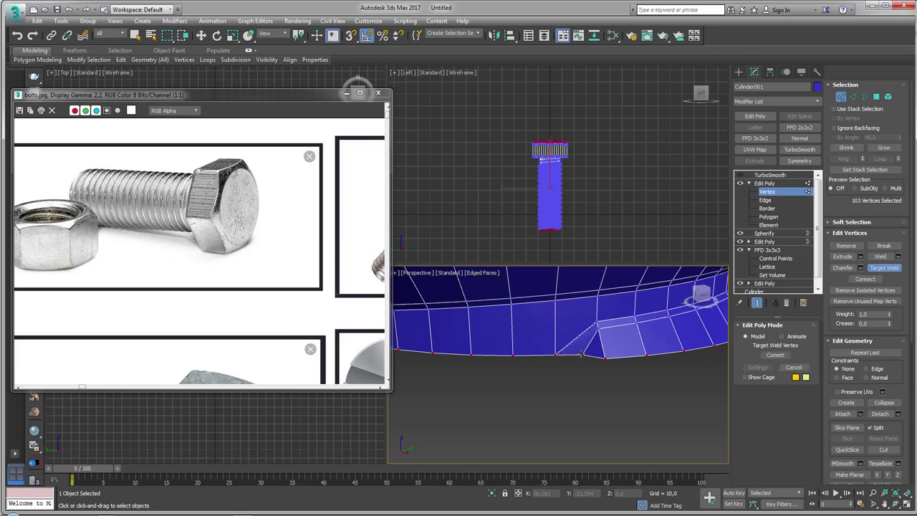
pyautogui.click(583, 355)
pyautogui.press('z')
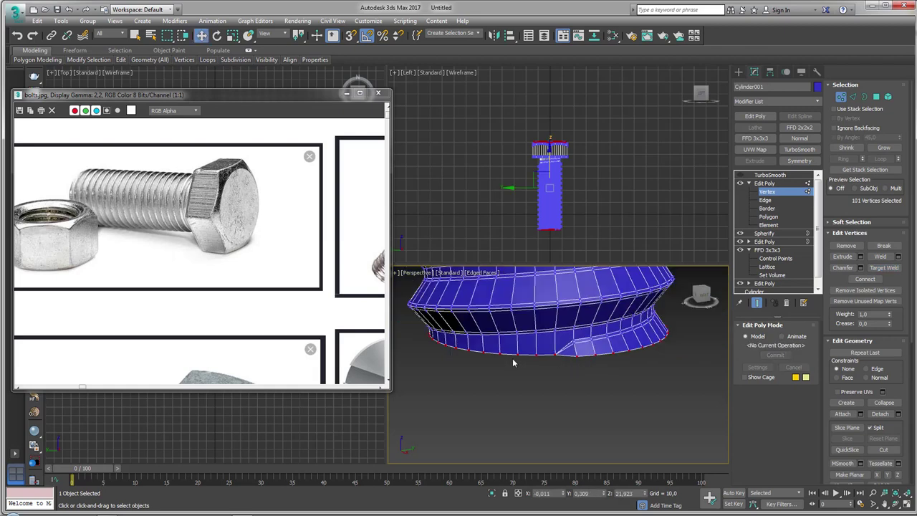
pyautogui.moveTo(512, 358)
pyautogui.keyDown('alt'); pyautogui.mouseDown(button='middle')
pyautogui.moveTo(567, 362)
pyautogui.moveTo(489, 360)
pyautogui.moveTo(523, 355)
pyautogui.moveTo(499, 365)
pyautogui.mouseUp(button='middle'); pyautogui.keyUp('alt')
pyautogui.scroll(3, 489, 360)
pyautogui.scroll(2, 511, 358)
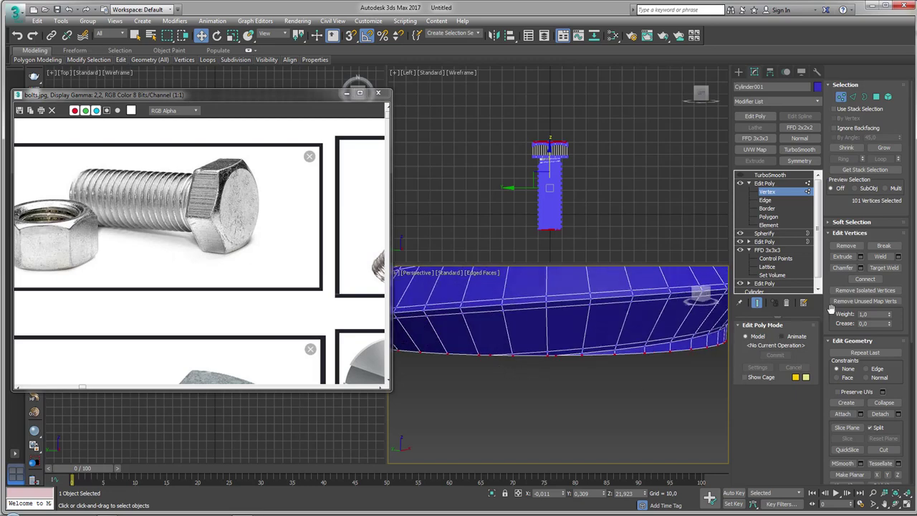
pyautogui.click(883, 267)
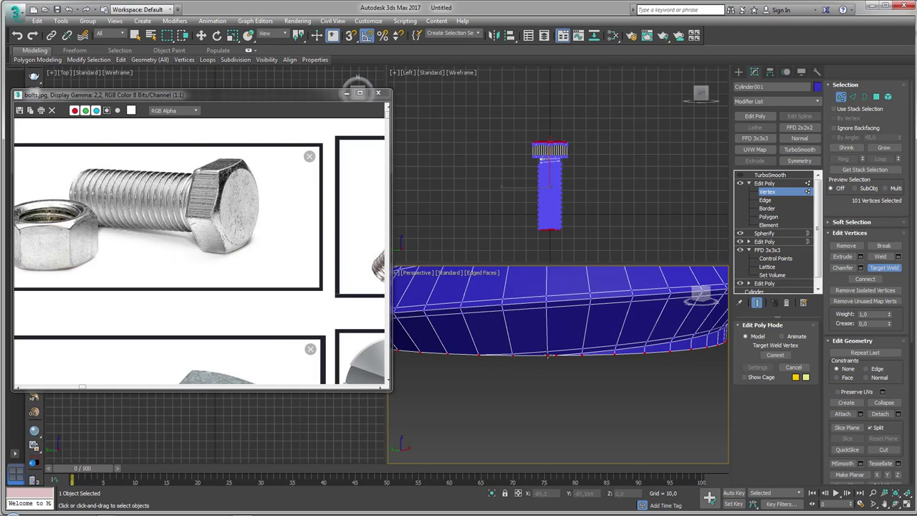
pyautogui.moveTo(575, 364)
pyautogui.keyDown('alt'); pyautogui.mouseDown(button='middle')
pyautogui.moveTo(598, 356)
pyautogui.moveTo(590, 361)
pyautogui.moveTo(596, 365)
pyautogui.mouseUp(button='middle'); pyautogui.keyUp('alt')
pyautogui.rightClick(596, 366)
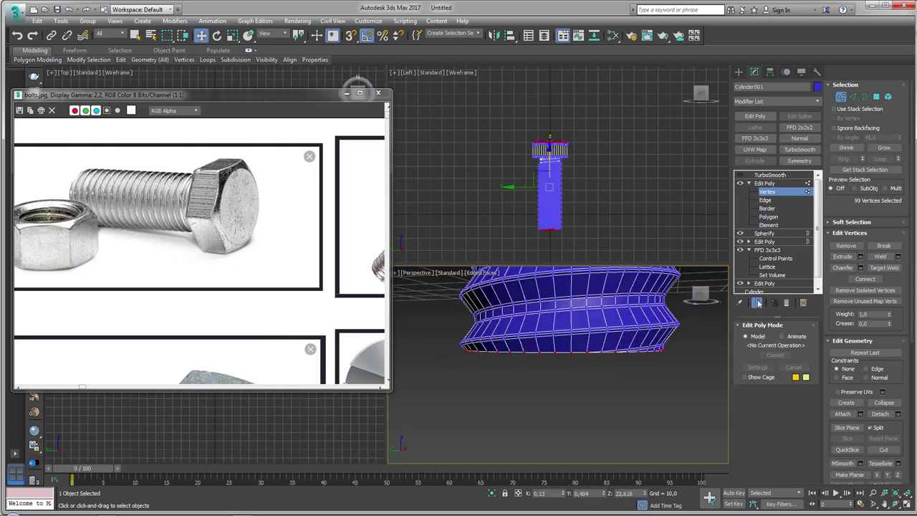
# - Inspect the ring's open bottom border at Border level
pyautogui.press('3')
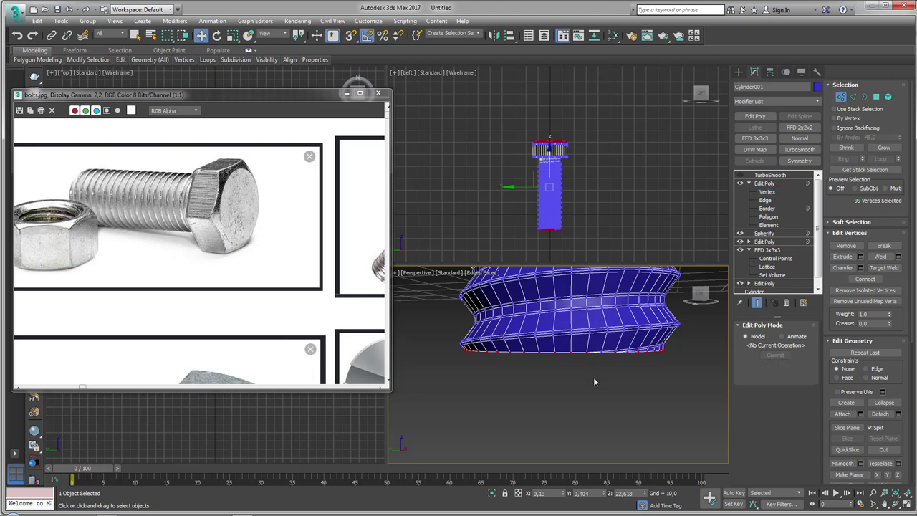
pyautogui.moveTo(594, 369)
pyautogui.keyDown('alt'); pyautogui.mouseDown(button='middle')
pyautogui.moveTo(607, 348)
pyautogui.moveTo(618, 361)
pyautogui.mouseUp(button='middle'); pyautogui.keyUp('alt')
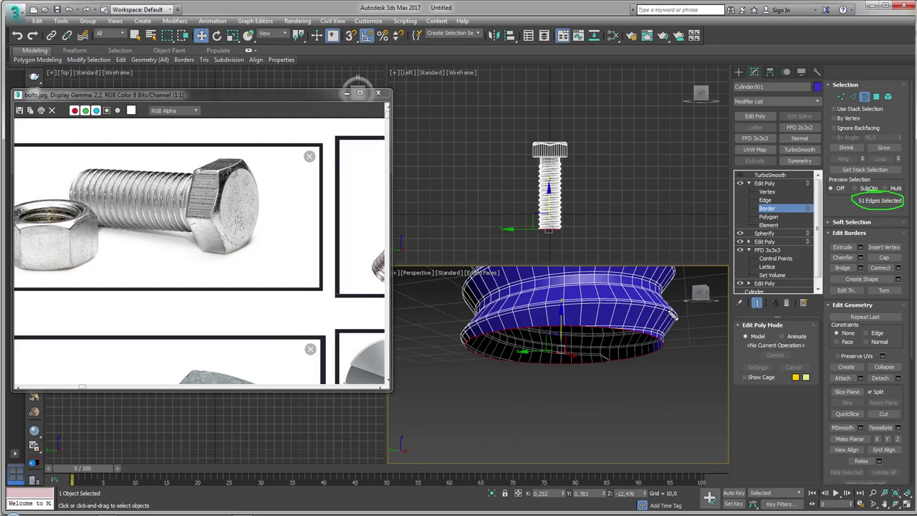
pyautogui.scroll(2, 609, 340)
pyautogui.scroll(3, 605, 338)
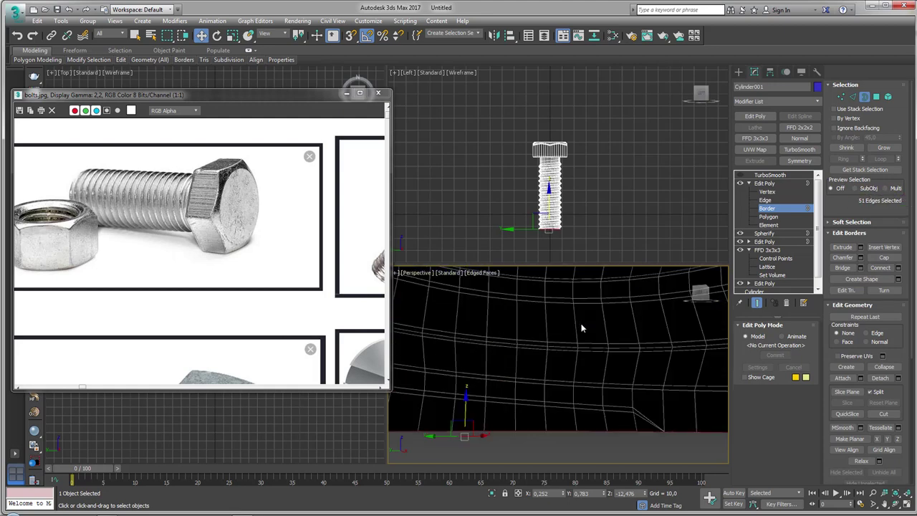
pyautogui.scroll(-3, 604, 336)
pyautogui.moveTo(605, 337)
pyautogui.keyDown('alt'); pyautogui.mouseDown(button='middle')
pyautogui.moveTo(577, 350)
pyautogui.moveTo(497, 345)
pyautogui.moveTo(539, 344)
pyautogui.mouseUp(button='middle'); pyautogui.keyUp('alt')
pyautogui.scroll(3, 595, 358)
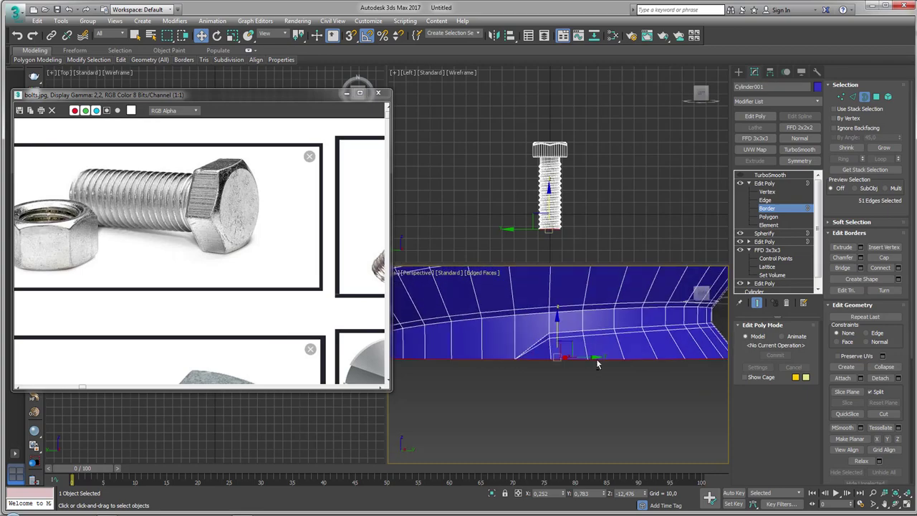
pyautogui.moveTo(596, 358)
pyautogui.keyDown('alt'); pyautogui.mouseDown(button='middle')
pyautogui.moveTo(556, 361)
pyautogui.moveTo(578, 364)
pyautogui.moveTo(544, 349)
pyautogui.mouseUp(button='middle'); pyautogui.keyUp('alt')
# - Target-weld another bottom-edge vertex onto its neighbour
pyautogui.click(766, 191)
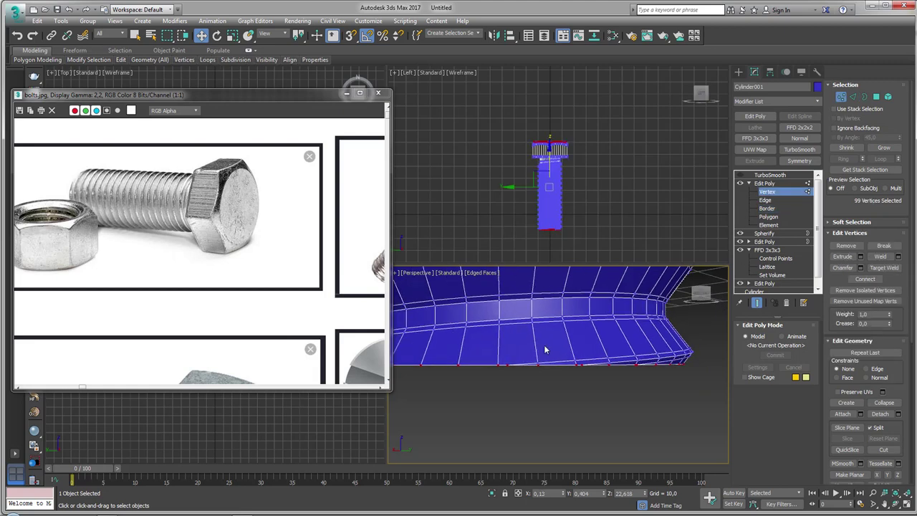
pyautogui.click(883, 267)
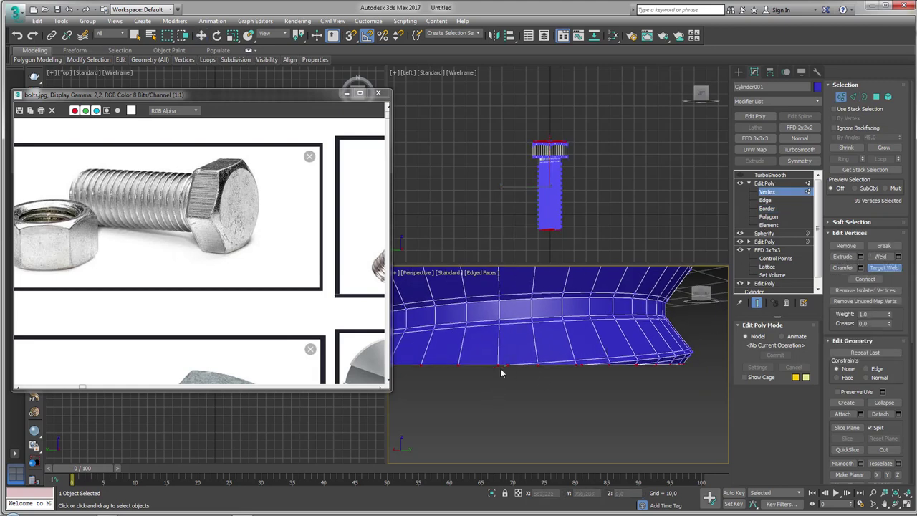
pyautogui.click(499, 366)
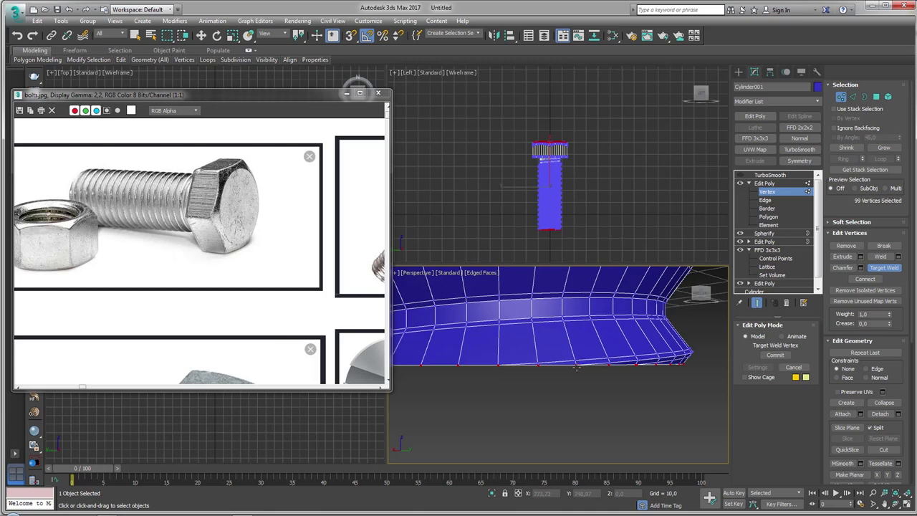
pyautogui.keyDown('alt'); pyautogui.moveTo(585, 376); pyautogui.dragTo(592, 362, button='middle'); pyautogui.keyUp('alt')
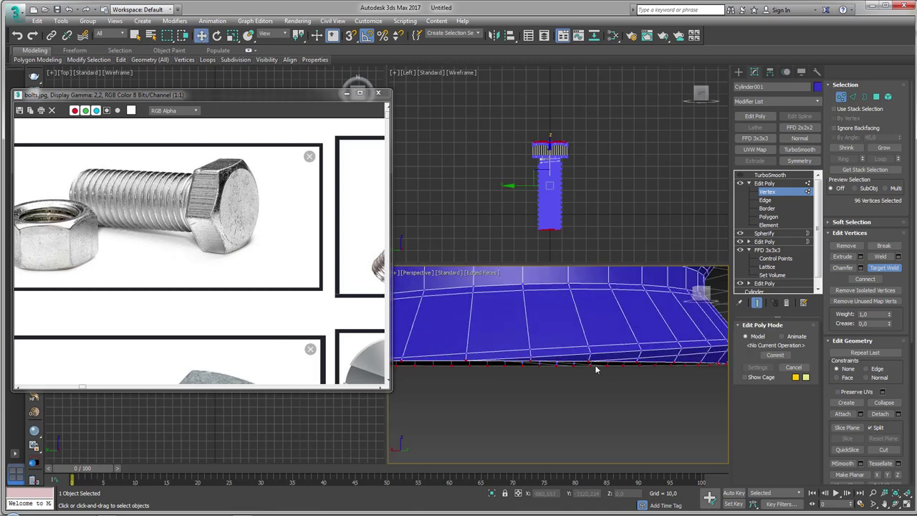
pyautogui.scroll(-5, 604, 373)
# - Extrude and taper the open bottom border, then collapse it to a single point
pyautogui.press('1')
pyautogui.press('3')
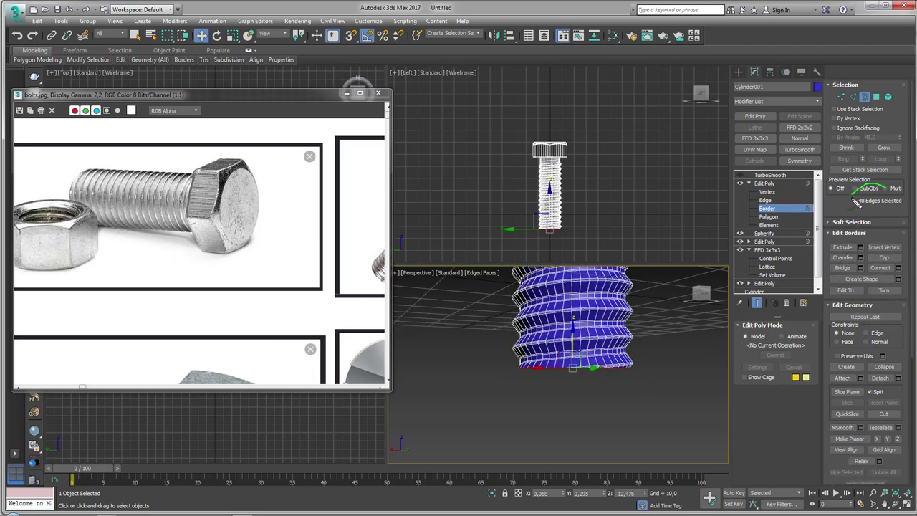
pyautogui.keyDown('alt'); pyautogui.moveTo(618, 382); pyautogui.dragTo(649, 369, button='middle'); pyautogui.keyUp('alt')
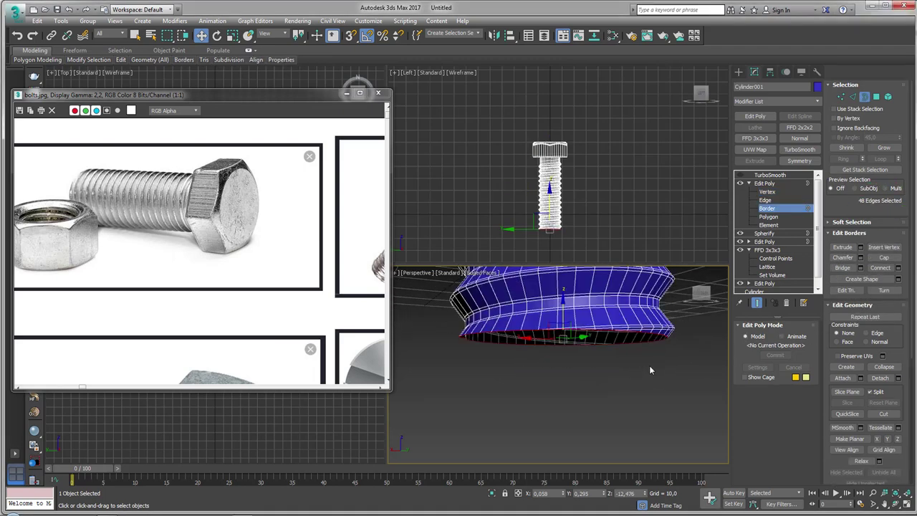
pyautogui.keyDown('alt'); pyautogui.moveTo(605, 318); pyautogui.dragTo(592, 336, button='middle'); pyautogui.keyUp('alt')
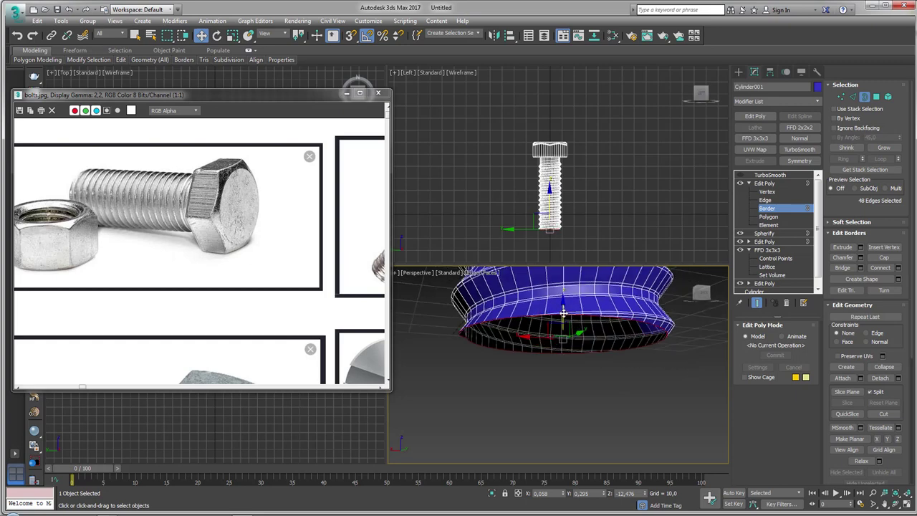
pyautogui.keyDown('shift'); pyautogui.moveTo(564, 313); pyautogui.dragTo(558, 383); pyautogui.keyUp('shift')
pyautogui.press('r')
pyautogui.keyDown('alt'); pyautogui.moveTo(559, 383); pyautogui.dragTo(560, 369, button='middle'); pyautogui.keyUp('alt')
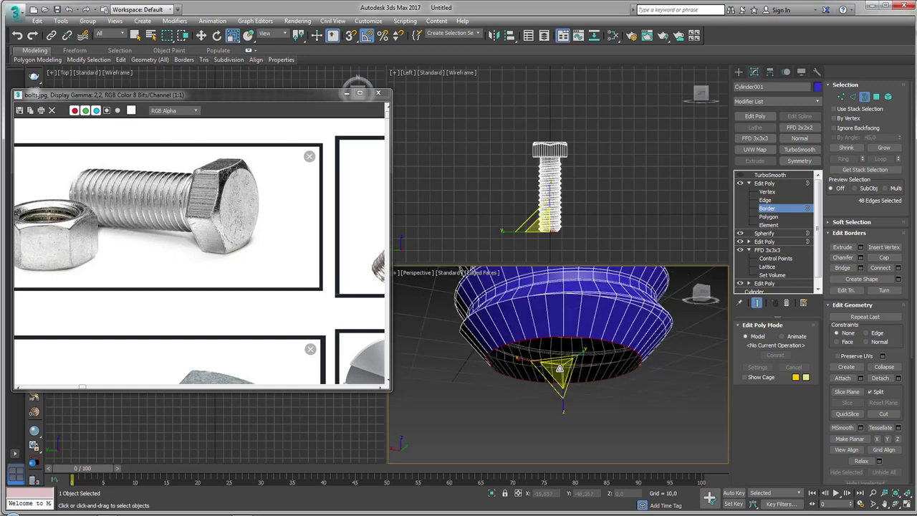
pyautogui.keyDown('shift'); pyautogui.moveTo(559, 368); pyautogui.dragTo(560, 387); pyautogui.keyUp('shift')
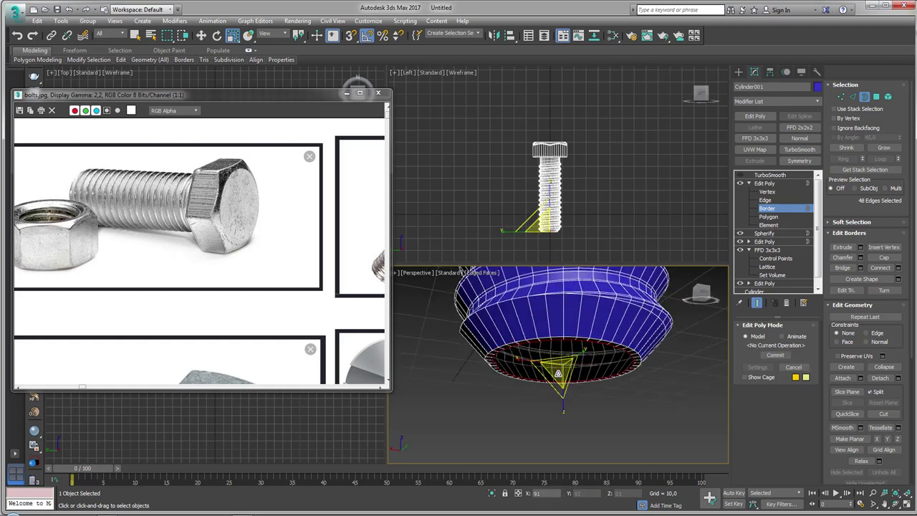
pyautogui.click(885, 368)
# - Ring-select the lower band's edges and connect them with 2 segments, adding two edge loops
pyautogui.keyDown('alt'); pyautogui.moveTo(609, 364); pyautogui.dragTo(608, 348, button='middle'); pyautogui.keyUp('alt')
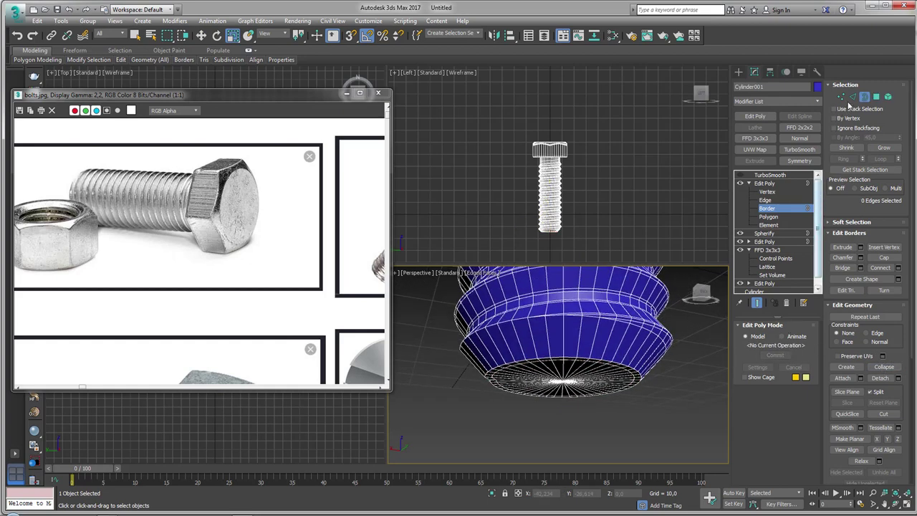
pyautogui.click(852, 97)
pyautogui.click(622, 343)
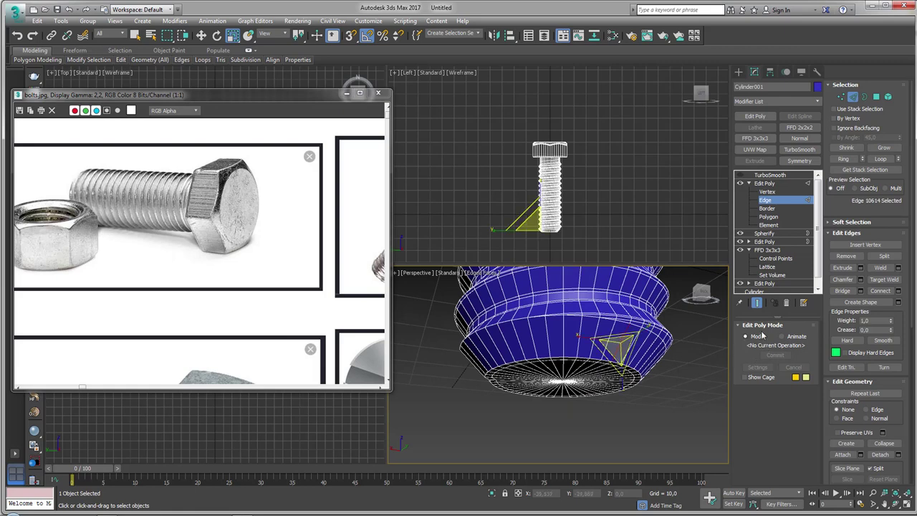
pyautogui.click(843, 158)
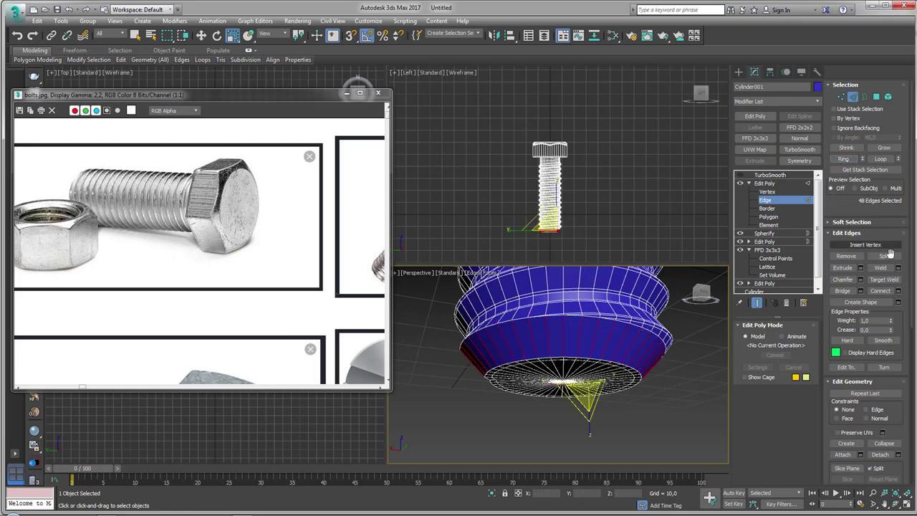
pyautogui.click(896, 290)
pyautogui.moveTo(574, 323); pyautogui.dragTo(575, 318)
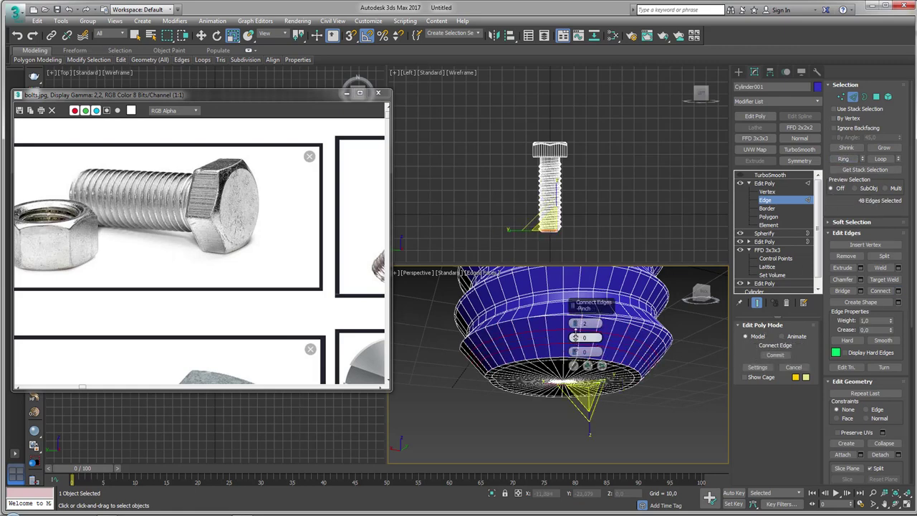
pyautogui.click(573, 366)
pyautogui.click(763, 183)
pyautogui.click(769, 175)
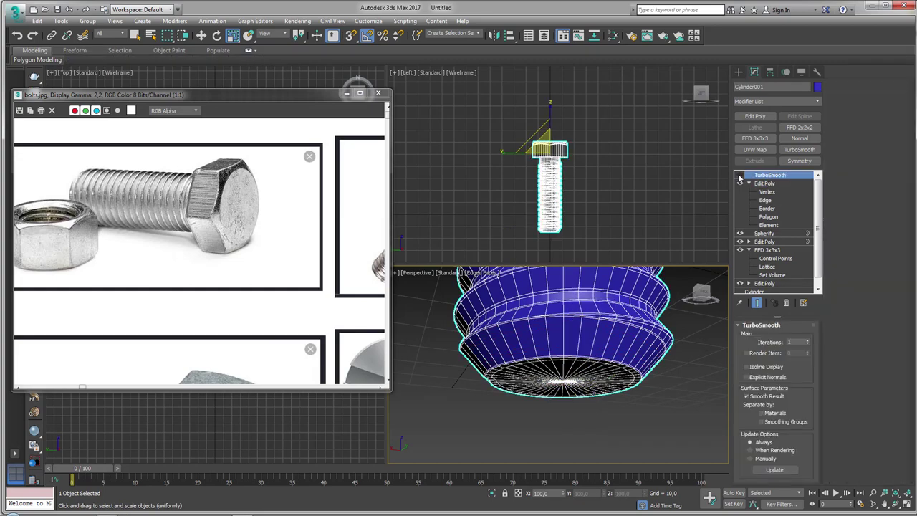
pyautogui.scroll(-3, 589, 342)
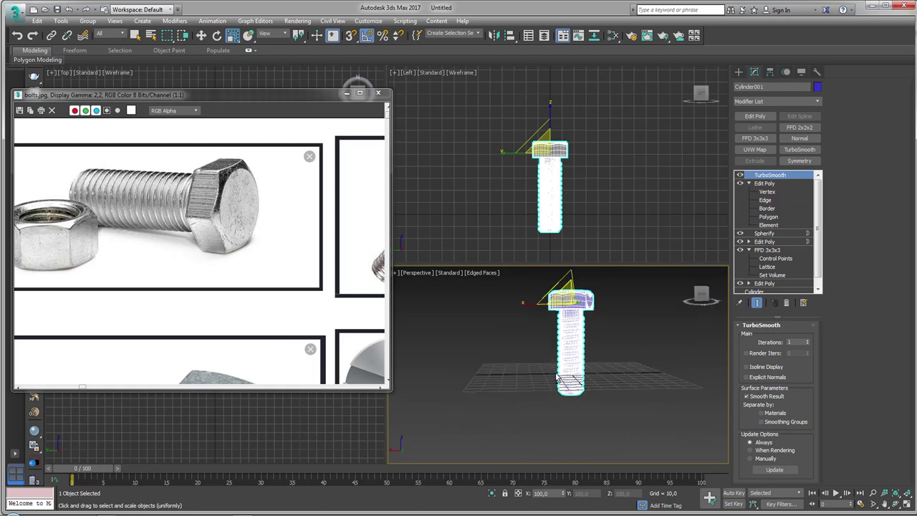
pyautogui.scroll(-2, 573, 369)
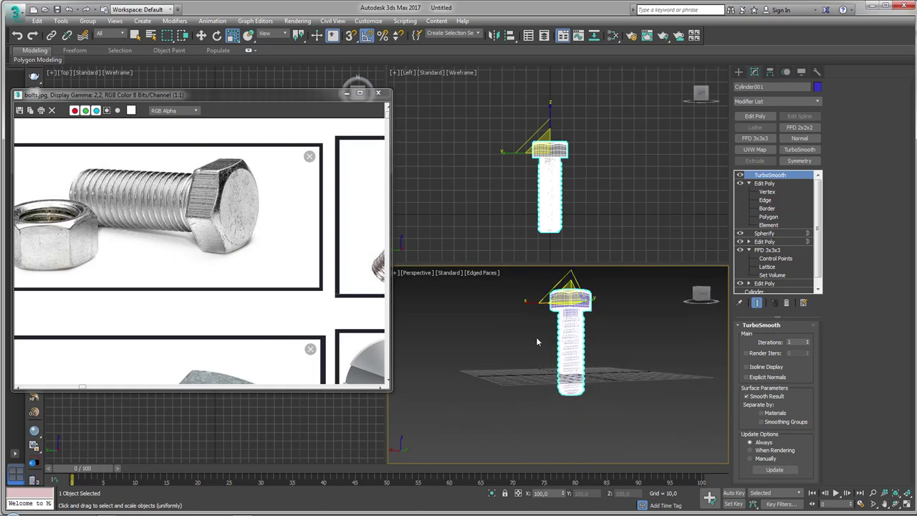
pyautogui.click(207, 257)
pyautogui.scroll(-1, 205, 253)
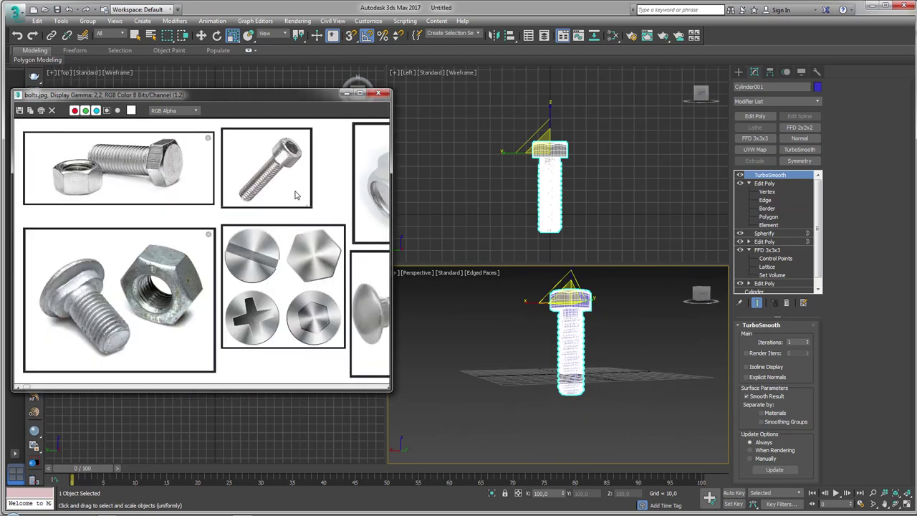
pyautogui.scroll(2, 302, 149)
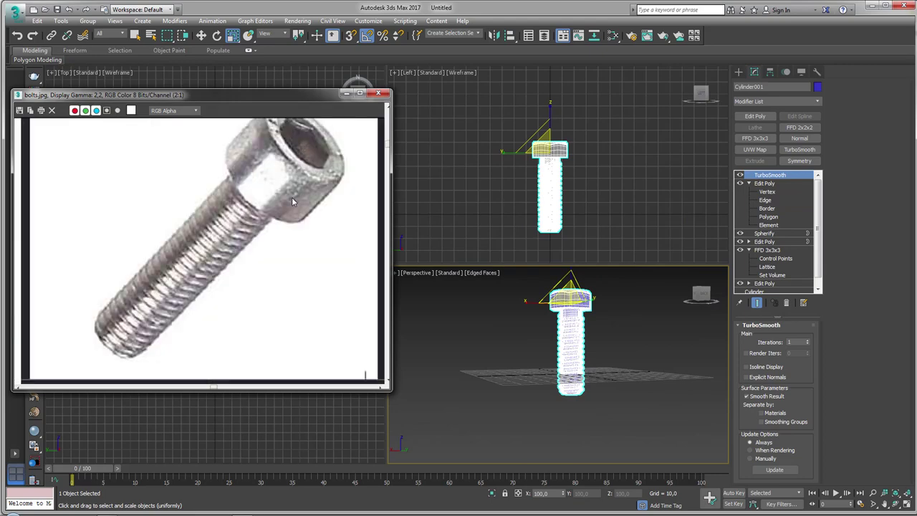
pyautogui.scroll(-2, 292, 197)
pyautogui.scroll(-1, 332, 216)
pyautogui.scroll(1, 283, 223)
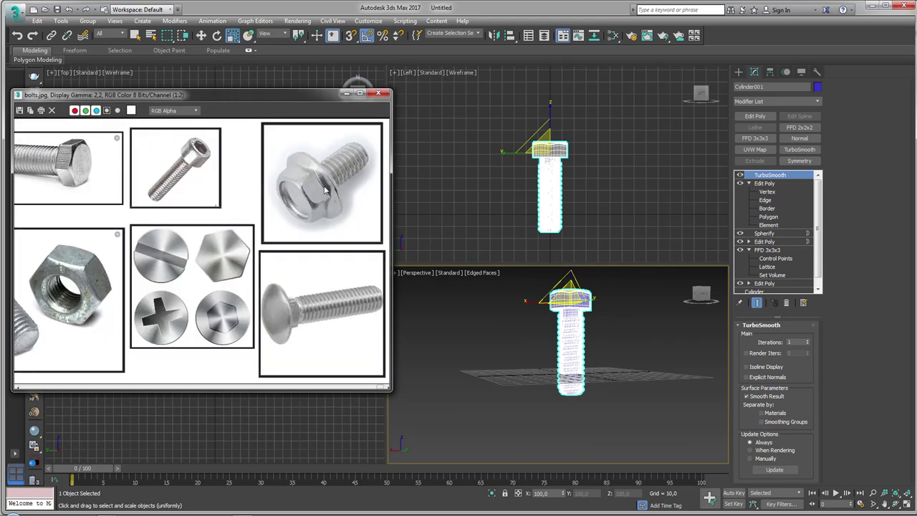
pyautogui.scroll(1, 324, 189)
pyautogui.scroll(-1, 325, 189)
pyautogui.scroll(-1, 59, 276)
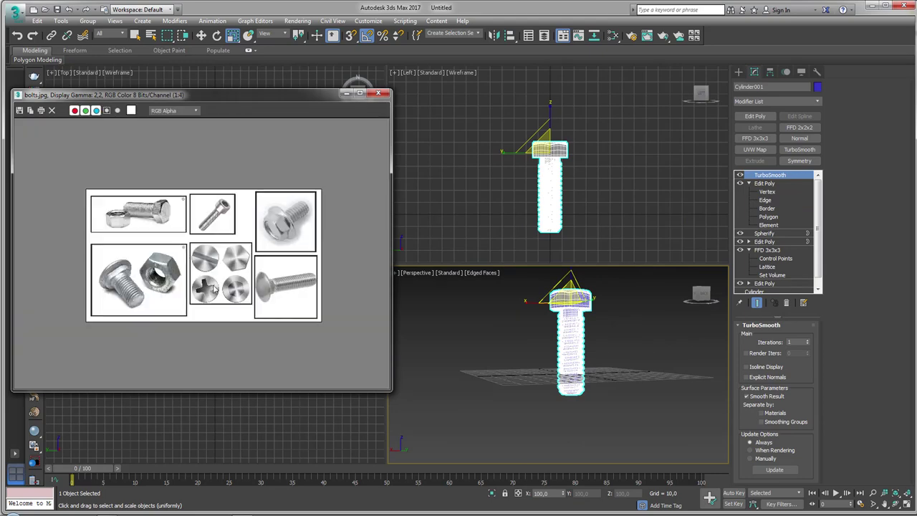
pyautogui.scroll(1, 279, 293)
pyautogui.scroll(1, 277, 306)
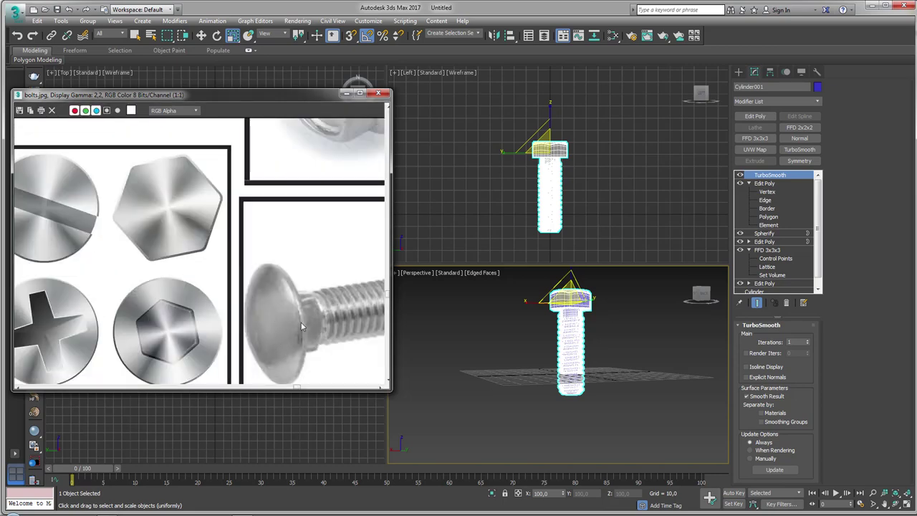
pyautogui.scroll(-2, 301, 326)
pyautogui.moveTo(521, 338)
pyautogui.keyDown('alt'); pyautogui.mouseDown(button='middle')
pyautogui.moveTo(512, 374)
pyautogui.moveTo(553, 375)
pyautogui.mouseUp(button='middle'); pyautogui.keyUp('alt')
pyautogui.press('w')
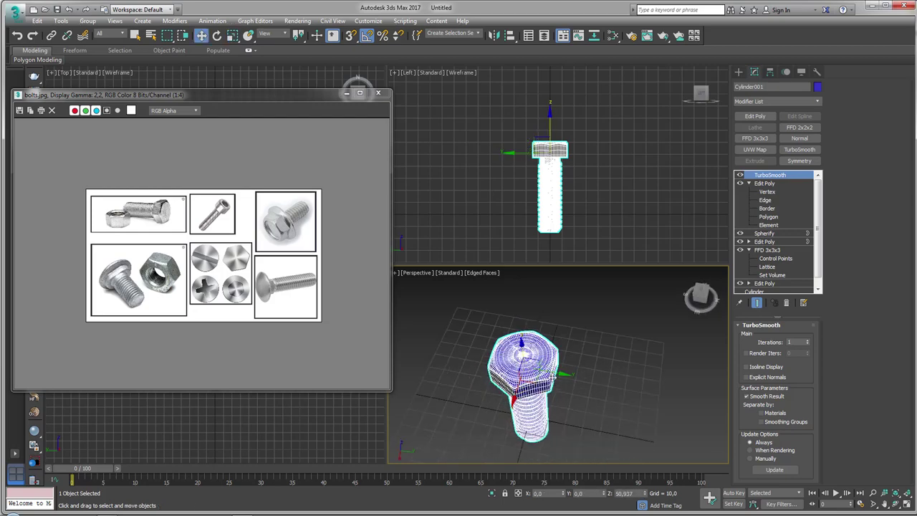
# - Clone the bolt beside the original and delete TurboSmooth from the copy
pyautogui.keyDown('shift'); pyautogui.moveTo(553, 375); pyautogui.dragTo(689, 396); pyautogui.keyUp('shift')
pyautogui.click(450, 303)
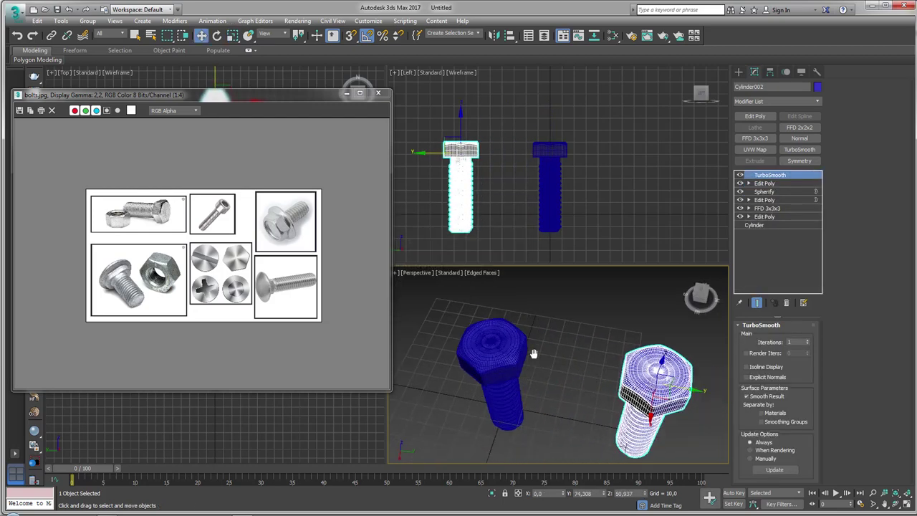
pyautogui.press('z')
pyautogui.click(787, 302)
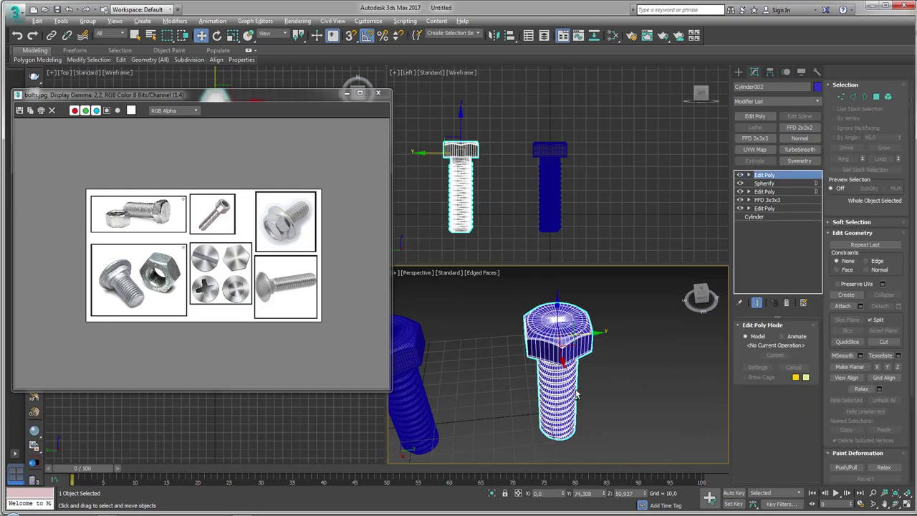
# - Convert the copy to Editable Poly and enter Polygon mode in the left view
pyautogui.keyDown('alt'); pyautogui.moveTo(566, 372); pyautogui.dragTo(565, 322, button='middle'); pyautogui.keyUp('alt')
pyautogui.rightClick(552, 331)
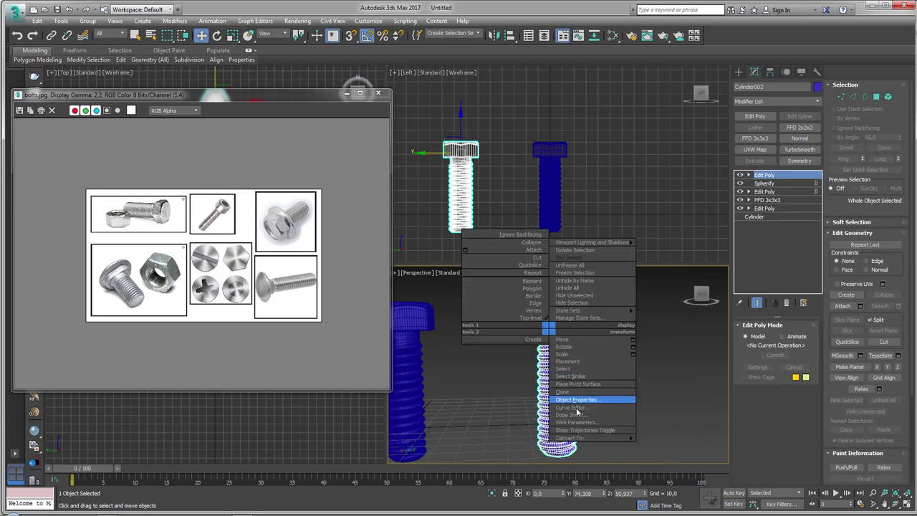
pyautogui.click(673, 445)
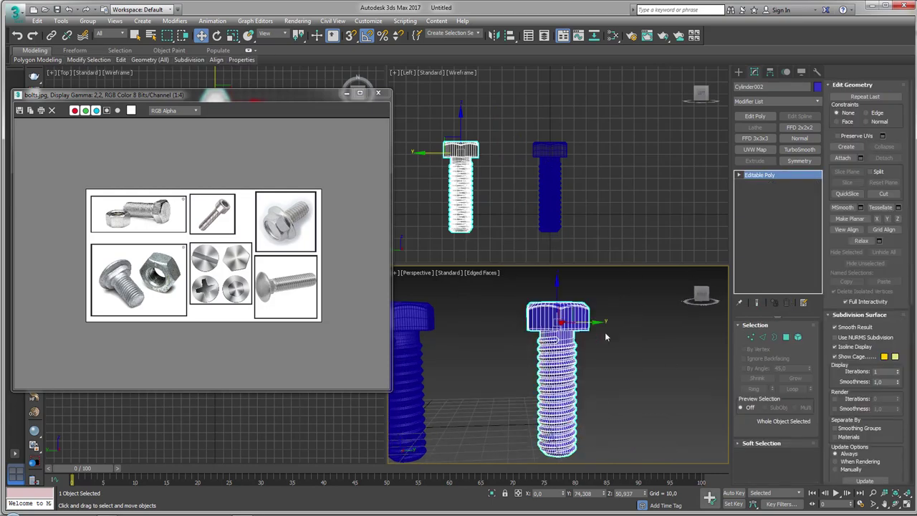
pyautogui.moveTo(602, 332); pyautogui.dragTo(627, 332, button='middle')
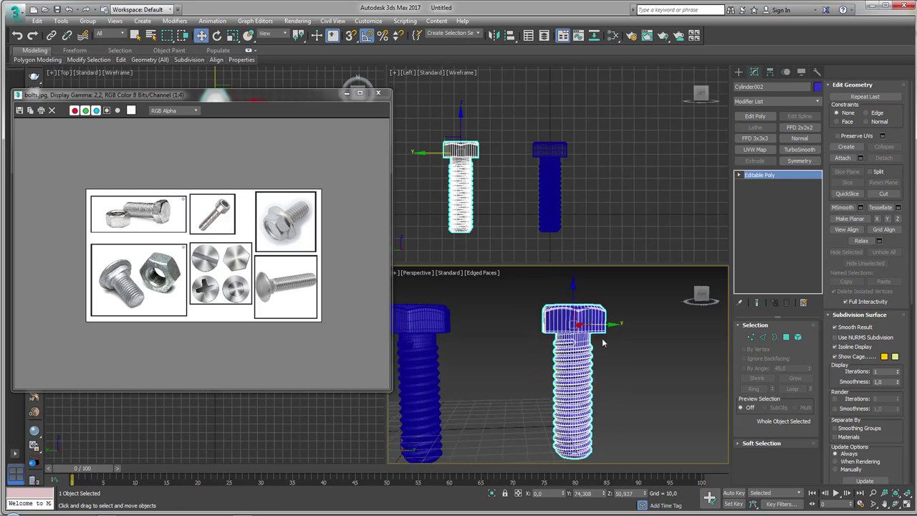
pyautogui.press('f')
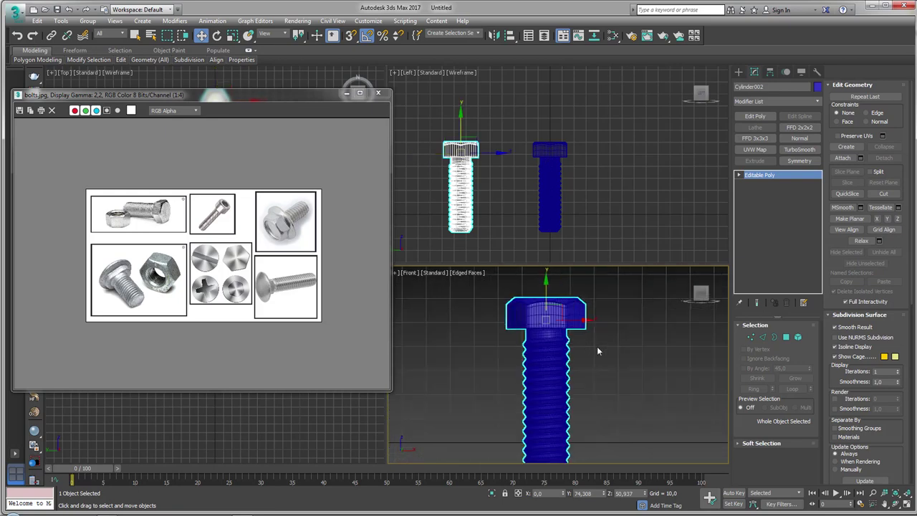
pyautogui.moveTo(537, 298); pyautogui.dragTo(538, 336, button='middle')
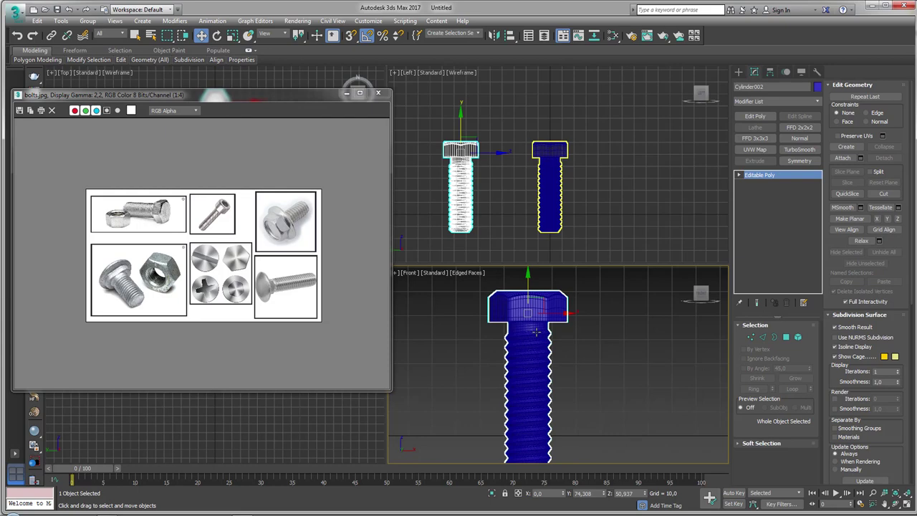
pyautogui.press('l')
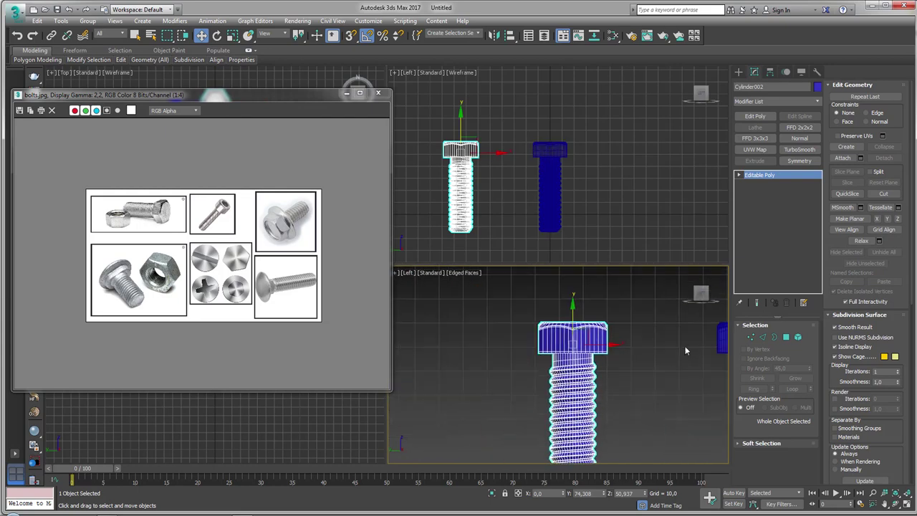
pyautogui.click(785, 336)
pyautogui.scroll(3, 530, 329)
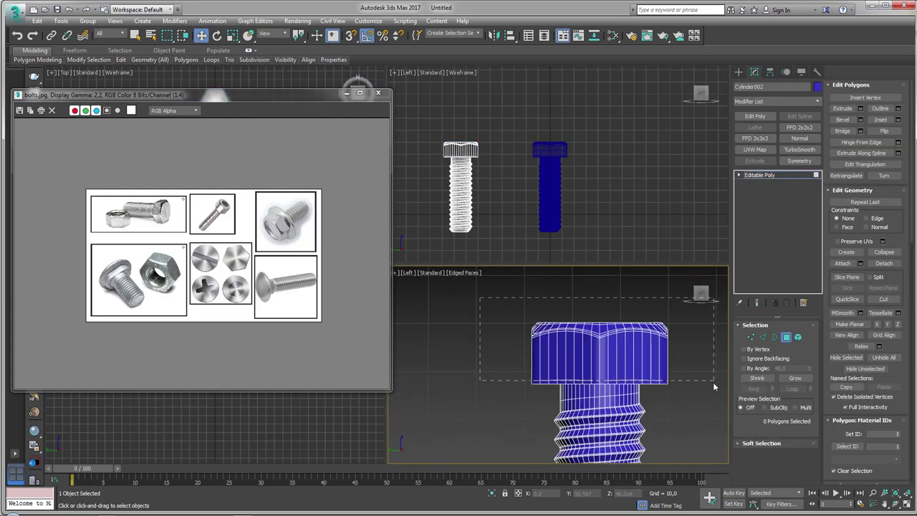
# - Select the head polygons without the neck and detach them as Object001
pyautogui.moveTo(712, 382); pyautogui.dragTo(708, 384)
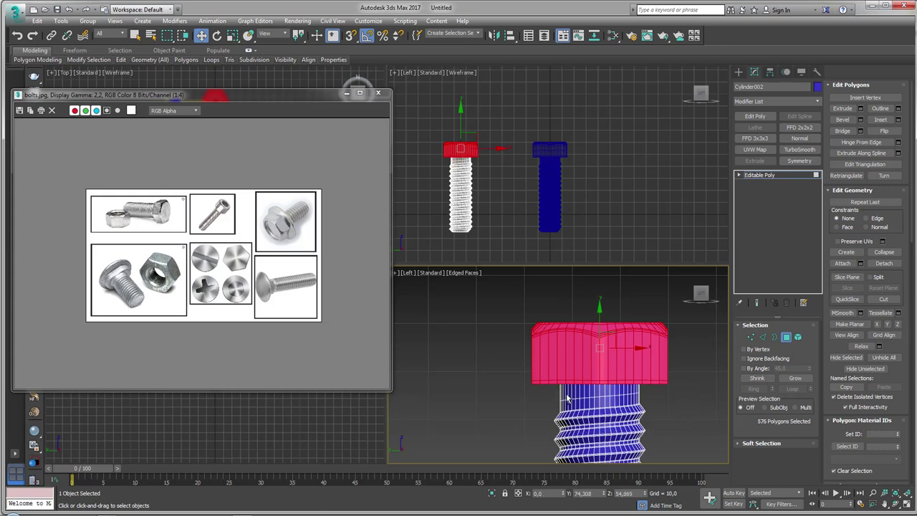
pyautogui.keyDown('alt'); pyautogui.moveTo(547, 393); pyautogui.dragTo(644, 405); pyautogui.keyUp('alt')
pyautogui.keyDown('alt'); pyautogui.moveTo(644, 406); pyautogui.dragTo(608, 370, button='middle'); pyautogui.keyUp('alt')
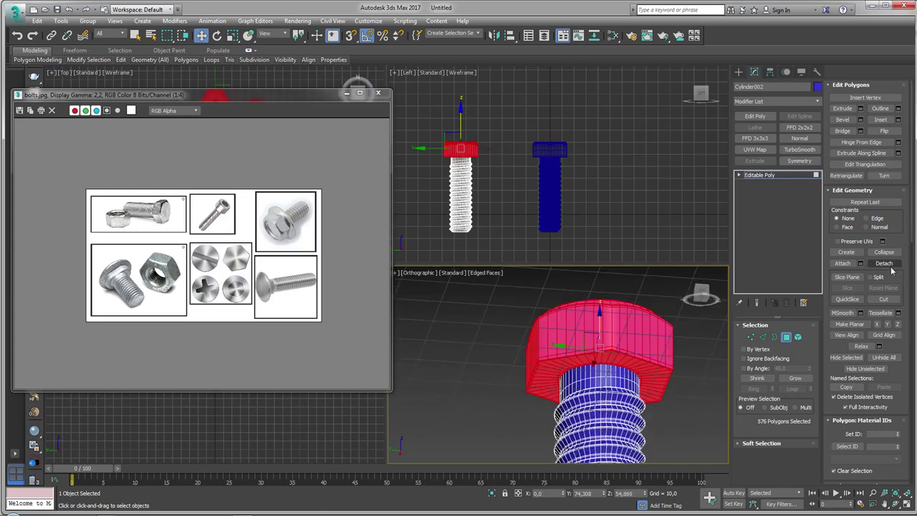
pyautogui.click(884, 263)
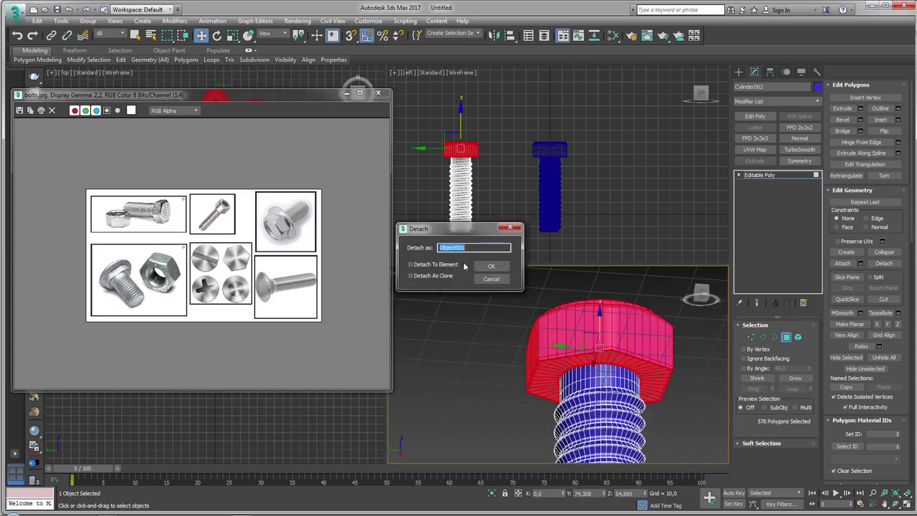
pyautogui.click(491, 266)
pyautogui.click(759, 175)
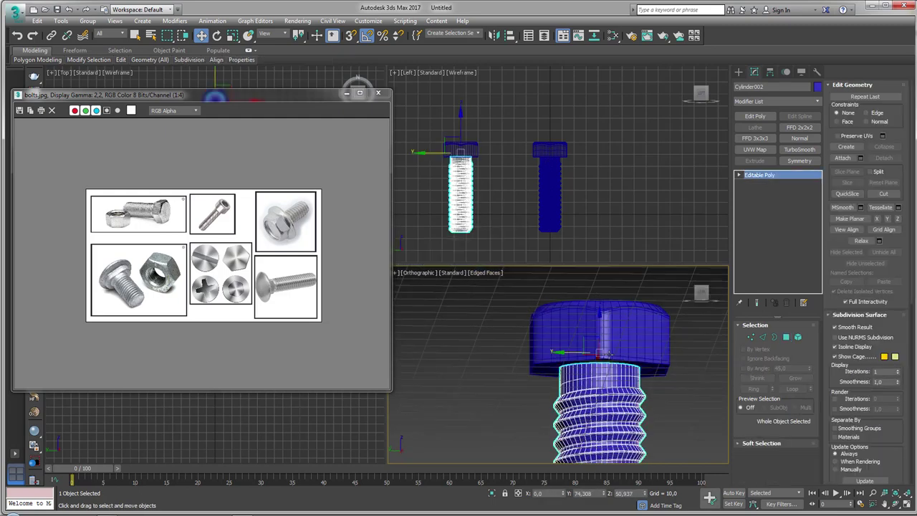
# - Select Object001 and its inner open border ring in Border mode
pyautogui.click(601, 326)
pyautogui.keyDown('alt'); pyautogui.moveTo(602, 325); pyautogui.dragTo(764, 343, button='middle'); pyautogui.keyUp('alt')
pyautogui.click(771, 337)
pyautogui.scroll(2, 668, 373)
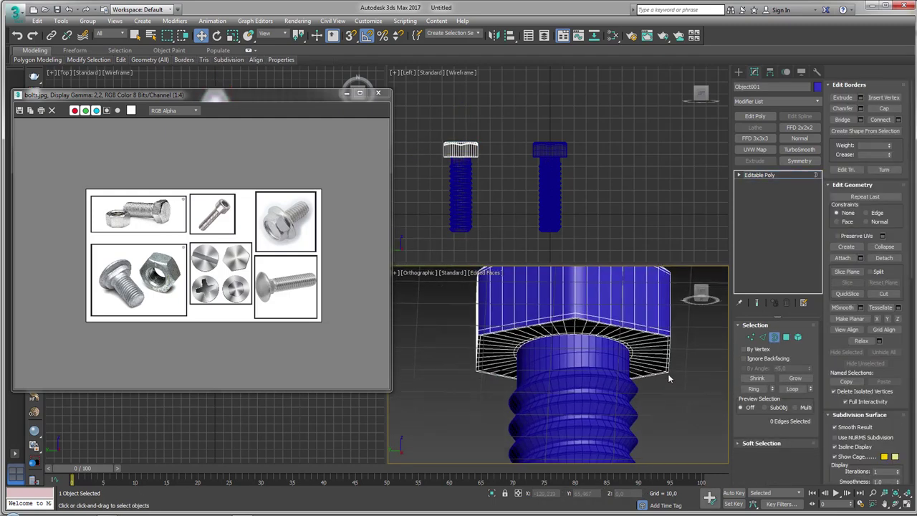
pyautogui.click(609, 335)
# - Grow the head's polygon selection three times to cover the underside and hexagonal sides (336 polygons)
pyautogui.keyDown('ctrl'); pyautogui.click(786, 336); pyautogui.keyUp('ctrl')
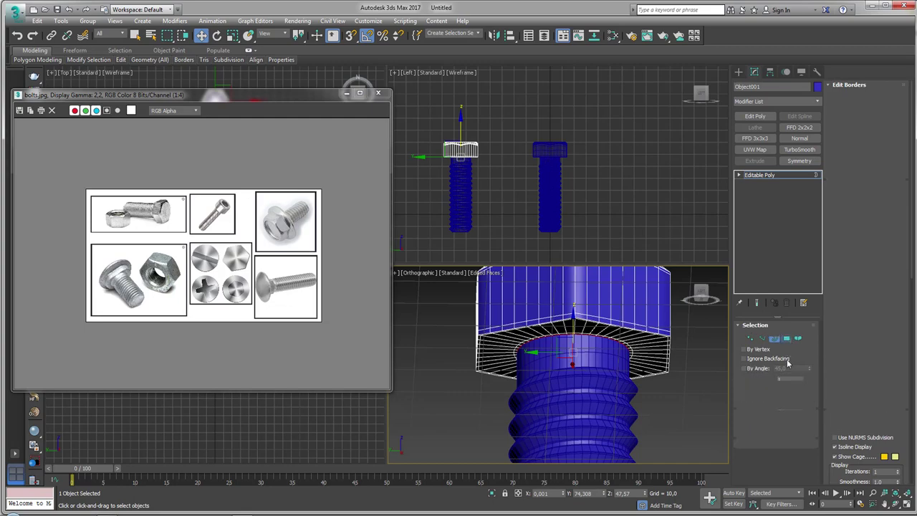
pyautogui.click(794, 377)
pyautogui.click(794, 377)
pyautogui.click(794, 378)
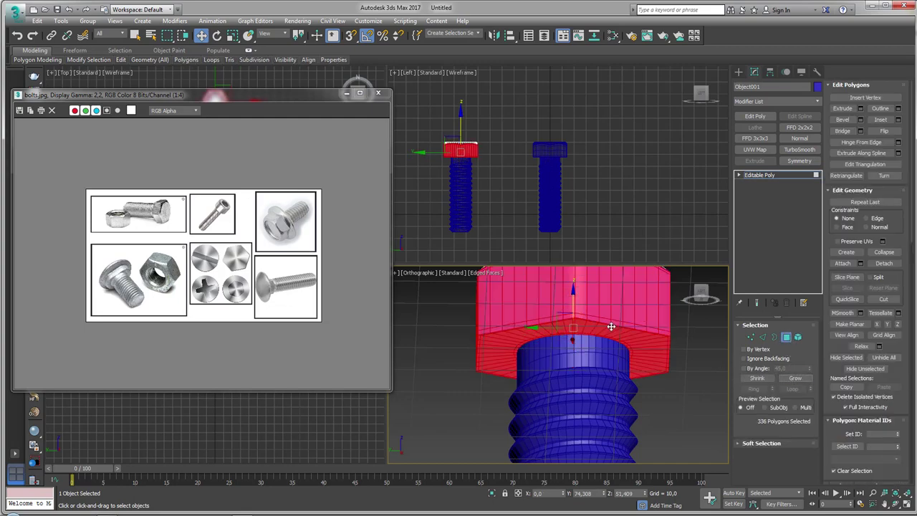
pyautogui.keyDown('alt'); pyautogui.moveTo(612, 322); pyautogui.dragTo(617, 363, button='middle'); pyautogui.keyUp('alt')
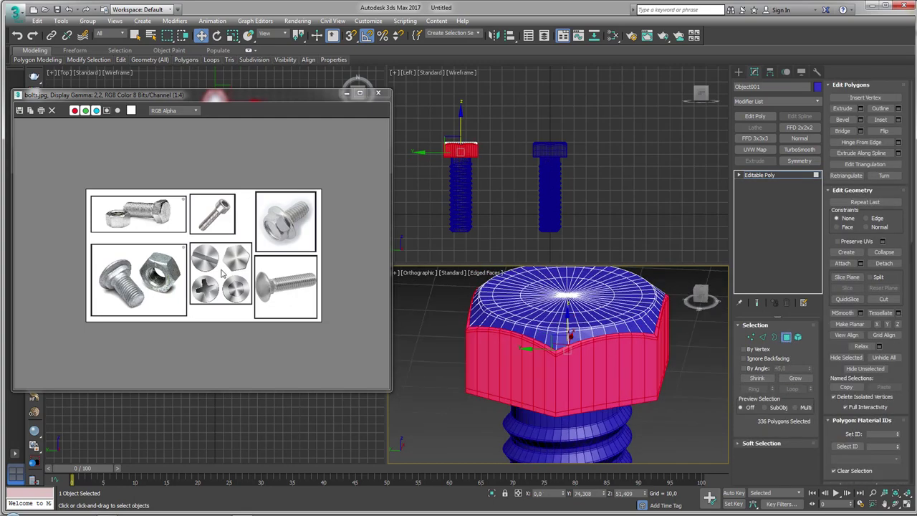
pyautogui.scroll(2, 211, 206)
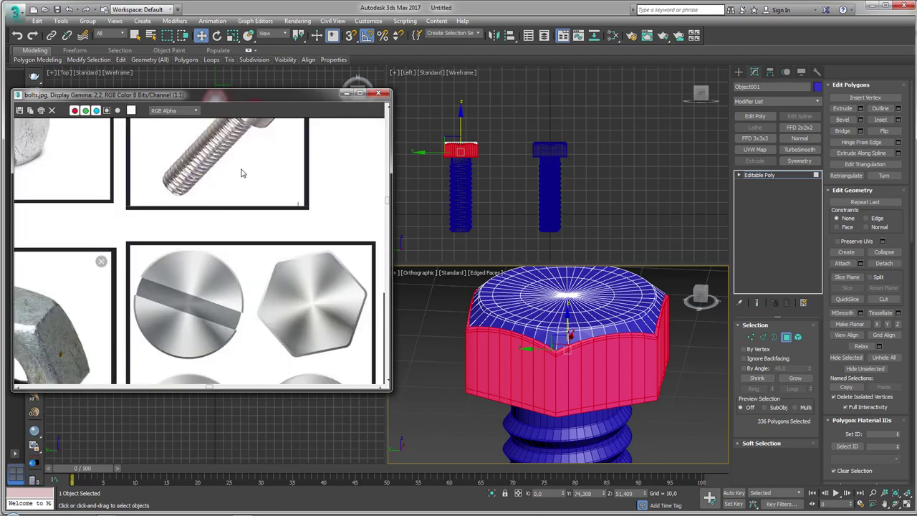
pyautogui.scroll(-1, 241, 172)
pyautogui.scroll(2, 256, 139)
pyautogui.scroll(1, 251, 157)
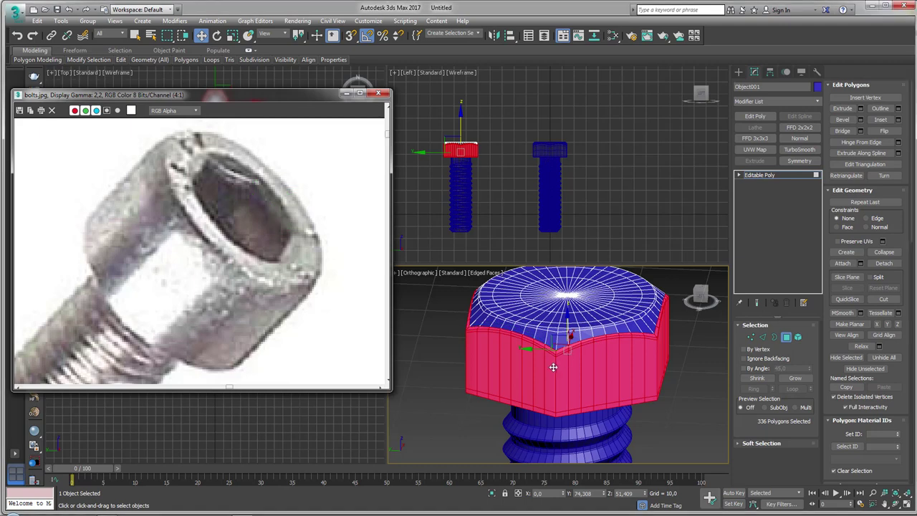
pyautogui.scroll(-1, 573, 348)
pyautogui.scroll(-1, 559, 348)
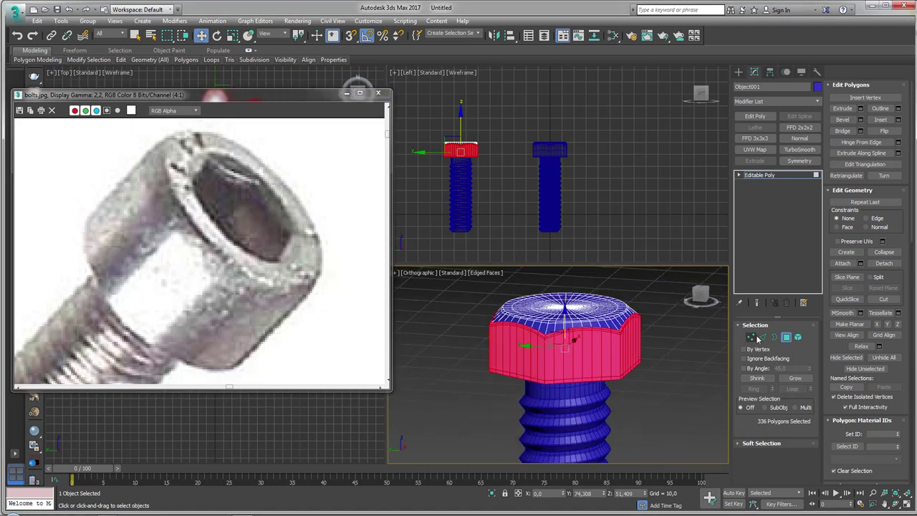
# - Delete the selected head polygons and rotate the remaining disc element 180° on X
pyautogui.press('Delete')
pyautogui.click(774, 336)
pyautogui.click(585, 302)
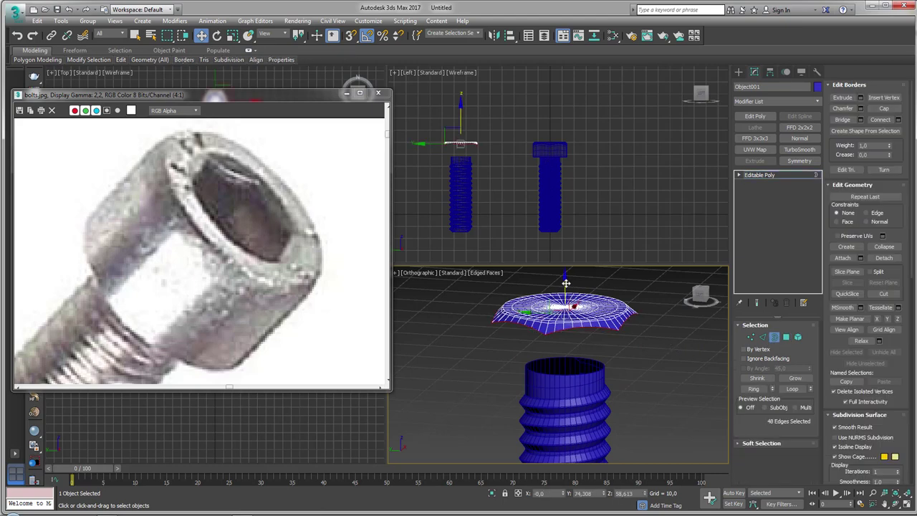
pyautogui.moveTo(566, 283)
pyautogui.keyDown('shift'); pyautogui.mouseDown()
pyautogui.moveTo(567, 260)
pyautogui.moveTo(511, 298)
pyautogui.mouseUp(); pyautogui.keyUp('shift')
pyautogui.scroll(1, 268, 201)
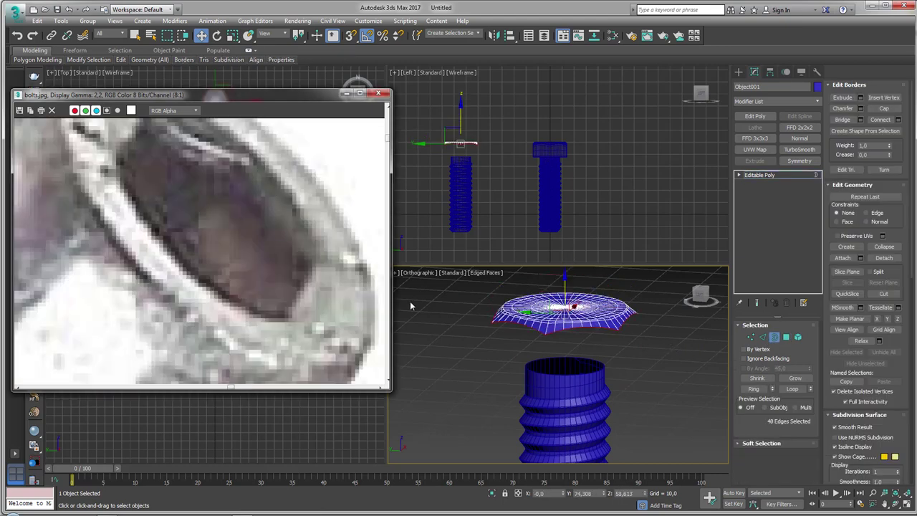
pyautogui.click(798, 337)
pyautogui.scroll(1, 608, 328)
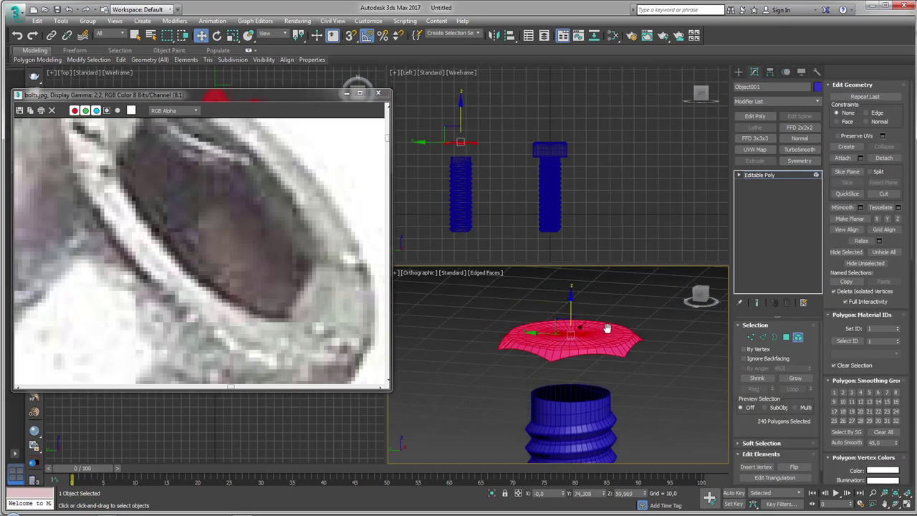
pyautogui.press('e')
pyautogui.moveTo(590, 309); pyautogui.dragTo(640, 383)
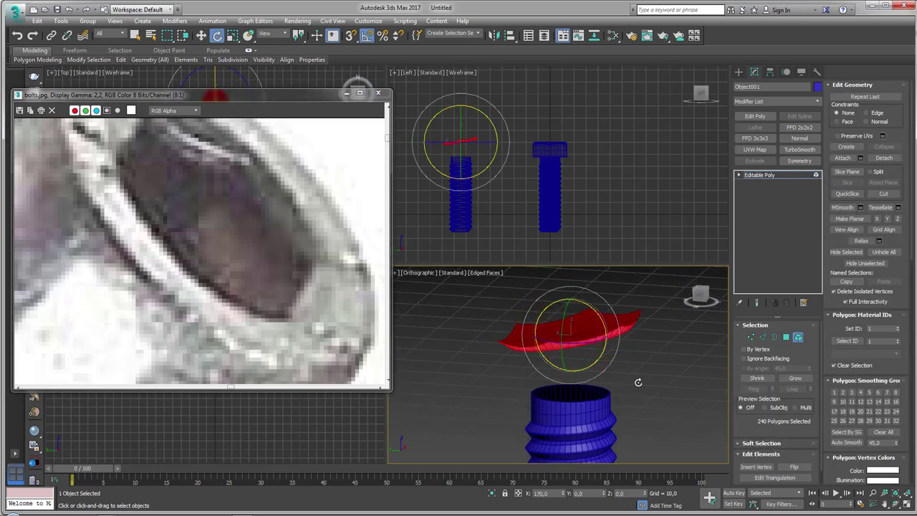
# - Delete the centre vertex, then grow and delete the 96 inner top polygons
pyautogui.click(749, 336)
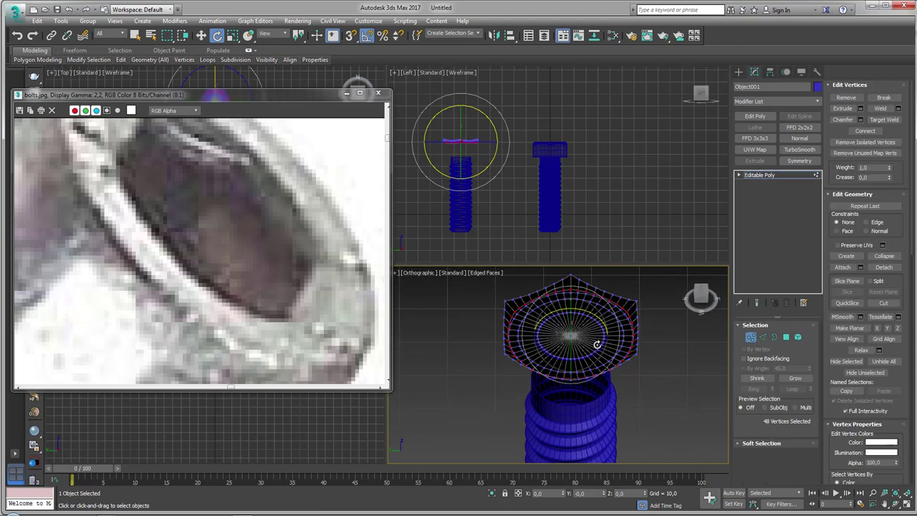
pyautogui.click(563, 336)
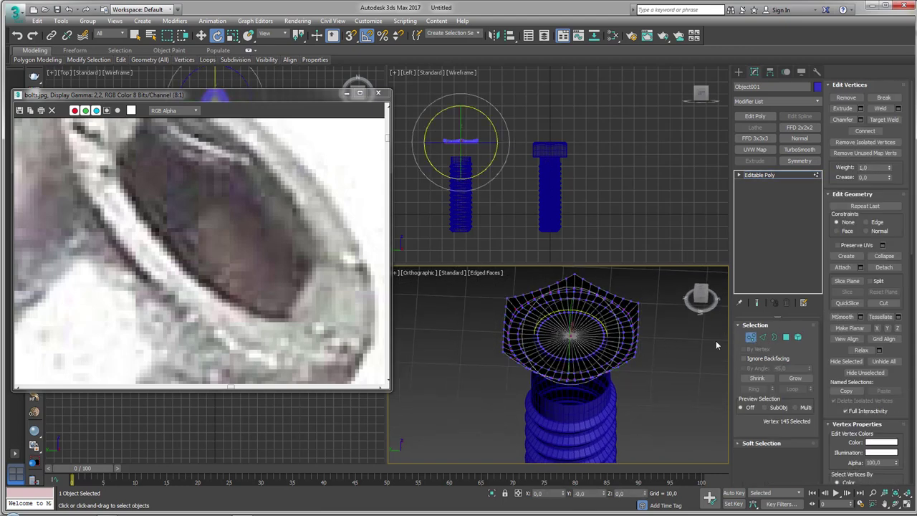
pyautogui.press('Delete')
pyautogui.click(773, 337)
pyautogui.click(605, 331)
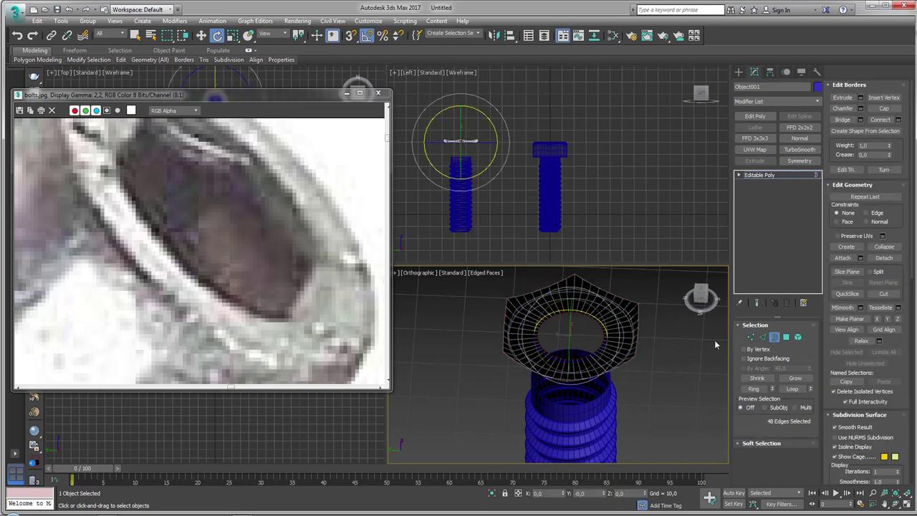
pyautogui.keyDown('ctrl'); pyautogui.click(785, 337); pyautogui.keyUp('ctrl')
pyautogui.click(794, 378)
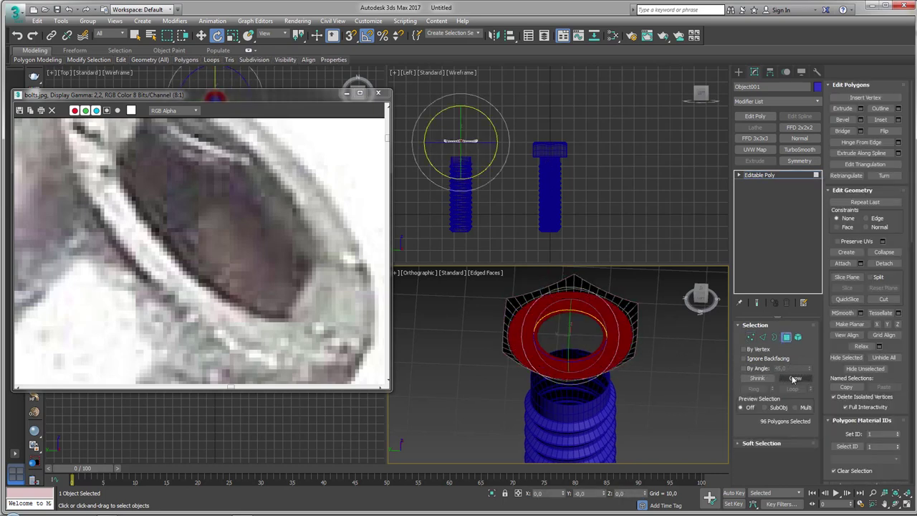
pyautogui.press('Delete')
pyautogui.click(773, 337)
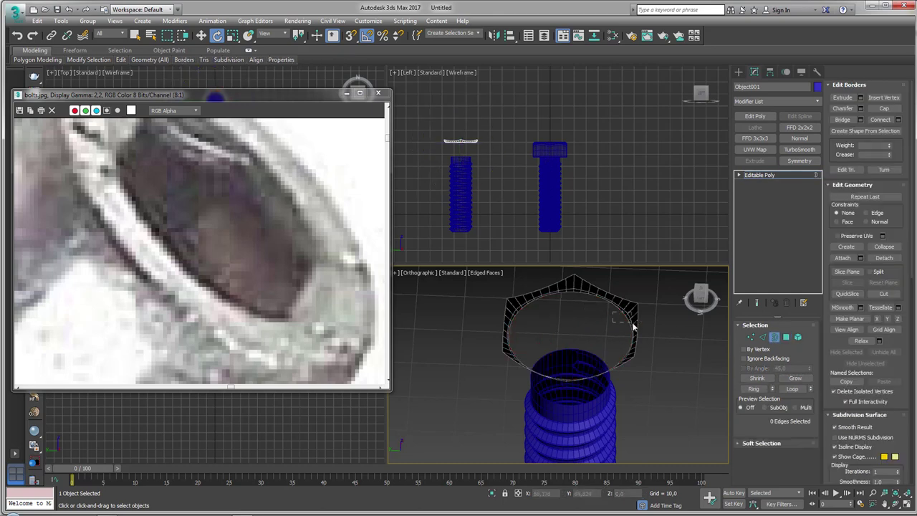
# - Shift-move the rim border down to extrude a new band, then raise it slightly
pyautogui.press('w')
pyautogui.keyDown('shift'); pyautogui.moveTo(568, 300); pyautogui.dragTo(573, 334); pyautogui.keyUp('shift')
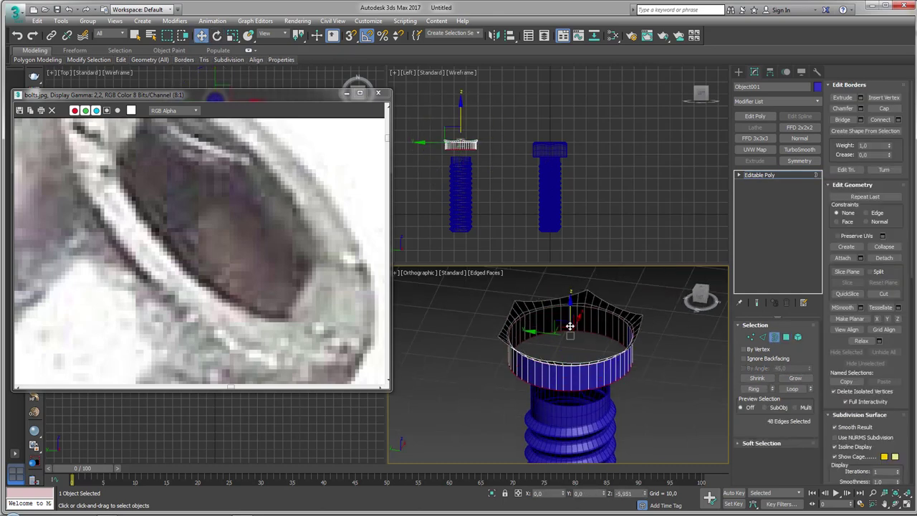
pyautogui.moveTo(629, 320)
pyautogui.keyDown('alt'); pyautogui.mouseDown(button='middle')
pyautogui.moveTo(673, 330)
pyautogui.moveTo(578, 324)
pyautogui.mouseUp(button='middle'); pyautogui.keyUp('alt')
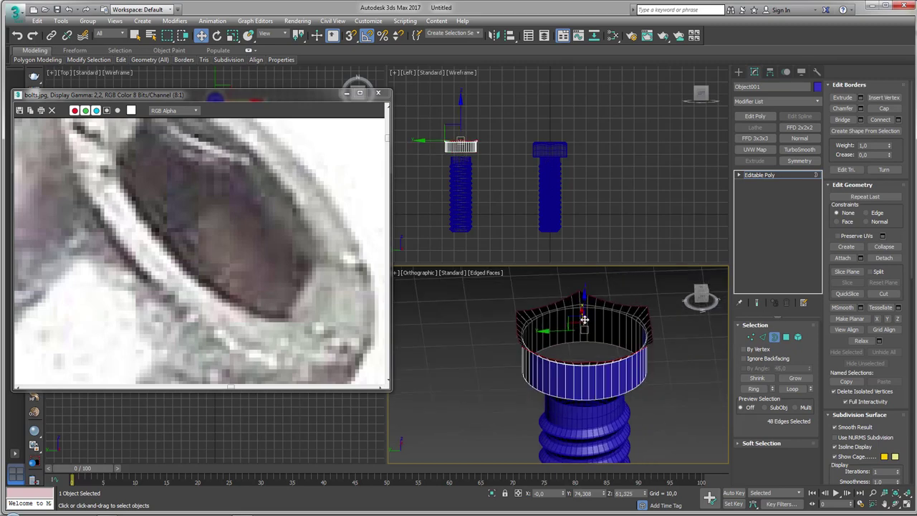
pyautogui.press('r')
pyautogui.press('w')
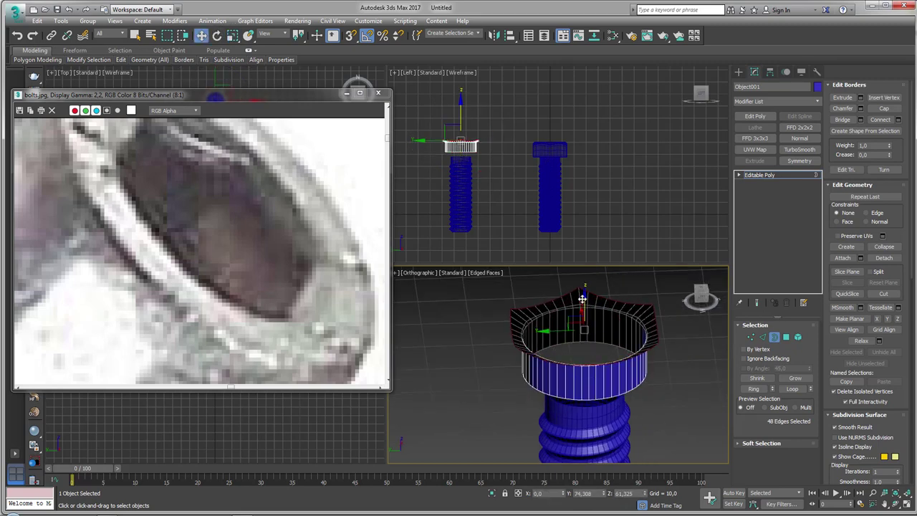
pyautogui.moveTo(583, 323); pyautogui.dragTo(583, 292)
# - Raise and widen the rim to flare the head top, then undo those edits
pyautogui.press('r')
pyautogui.keyDown('alt'); pyautogui.moveTo(583, 293); pyautogui.dragTo(583, 326, button='middle'); pyautogui.keyUp('alt')
pyautogui.scroll(3, 582, 323)
pyautogui.press('w')
pyautogui.moveTo(583, 326); pyautogui.dragTo(584, 287)
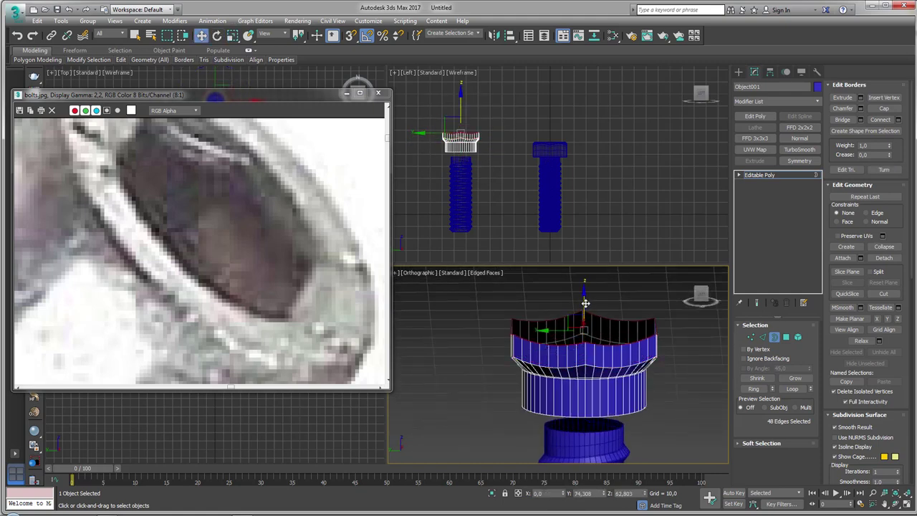
pyautogui.press('r')
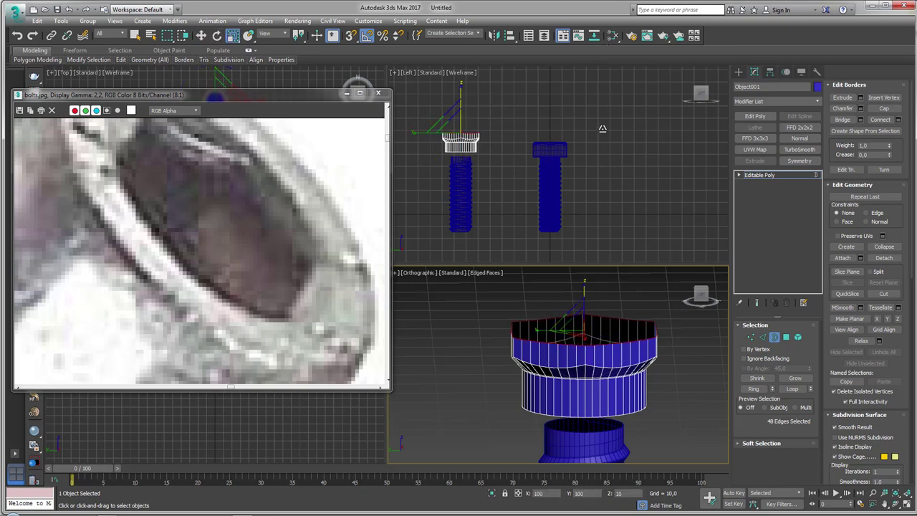
pyautogui.keyDown('alt'); pyautogui.moveTo(594, 308); pyautogui.dragTo(605, 313, button='middle'); pyautogui.keyUp('alt')
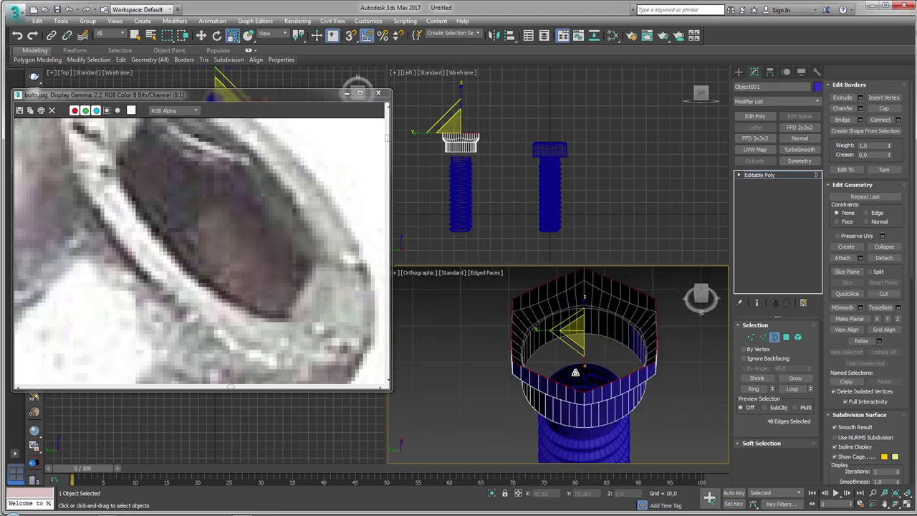
pyautogui.moveTo(605, 314); pyautogui.dragTo(722, 345)
pyautogui.hotkey('shift', 'z')
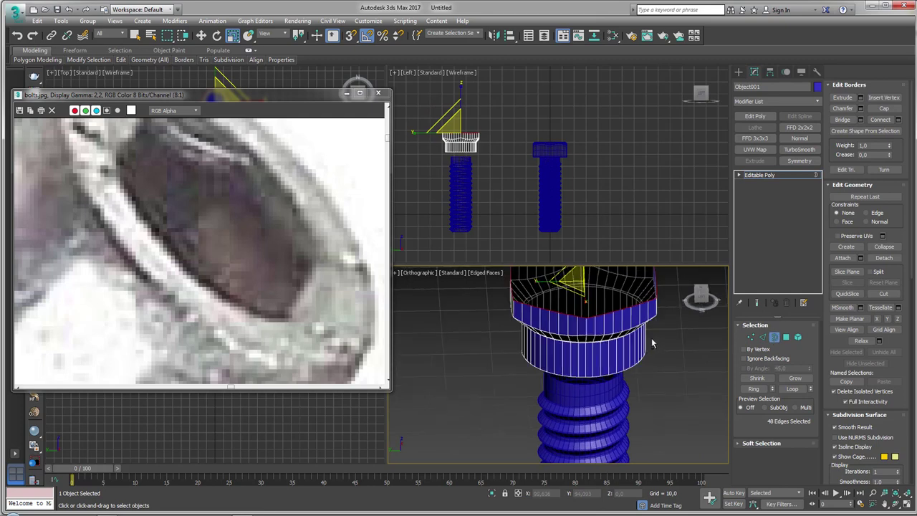
pyautogui.hotkey('ctrl', 'z')
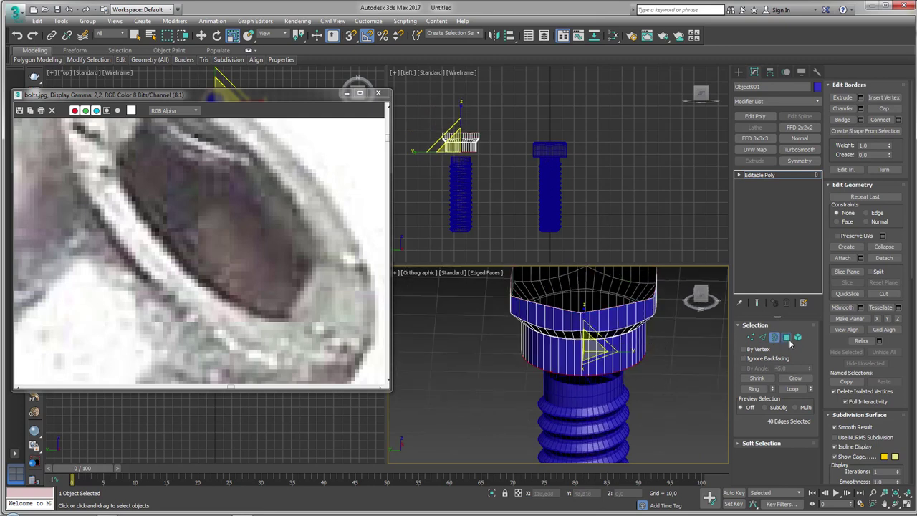
# - Delete the 144 shrunk polygons, leaving an open hexagonal band, and select its border
pyautogui.keyDown('ctrl'); pyautogui.click(785, 337); pyautogui.keyUp('ctrl')
pyautogui.click(795, 378)
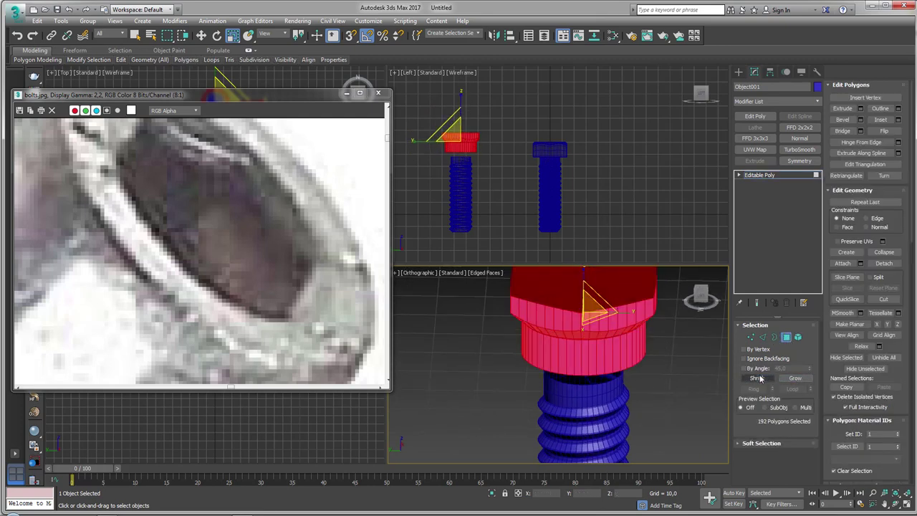
pyautogui.click(773, 378)
pyautogui.press('Delete')
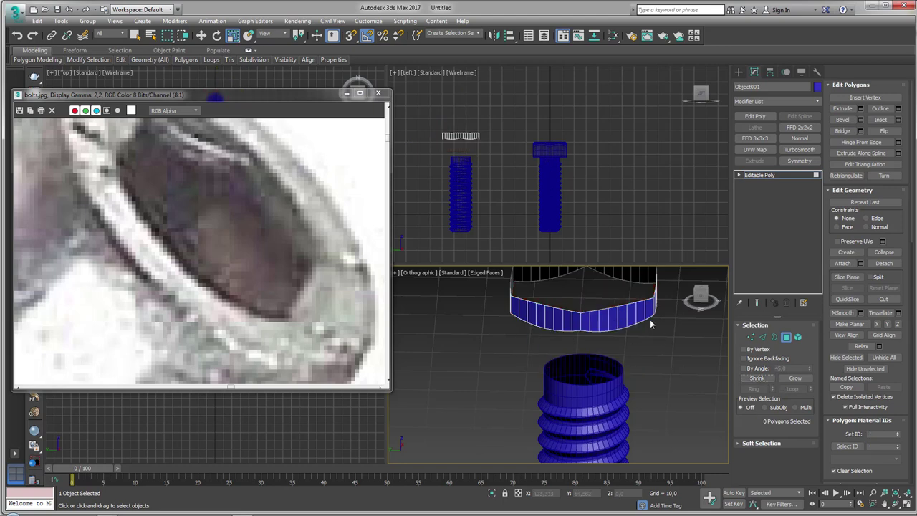
pyautogui.click(774, 337)
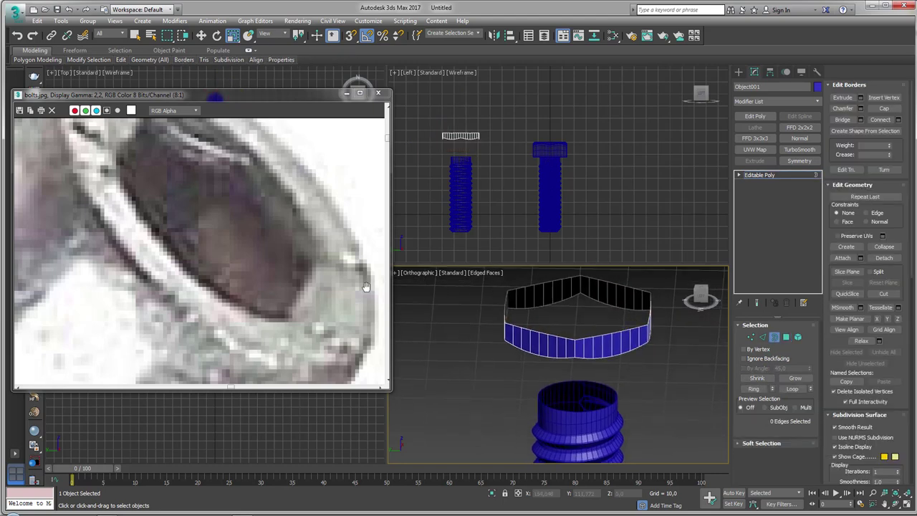
pyautogui.moveTo(538, 318)
pyautogui.keyDown('alt'); pyautogui.mouseDown(button='middle')
pyautogui.moveTo(583, 323)
pyautogui.moveTo(589, 308)
pyautogui.moveTo(563, 364)
pyautogui.moveTo(583, 380)
pyautogui.moveTo(544, 304)
pyautogui.moveTo(805, 194)
pyautogui.mouseUp(button='middle'); pyautogui.keyUp('alt')
pyautogui.click(589, 326)
pyautogui.click(818, 109)
pyautogui.scroll(-10, 766, 358)
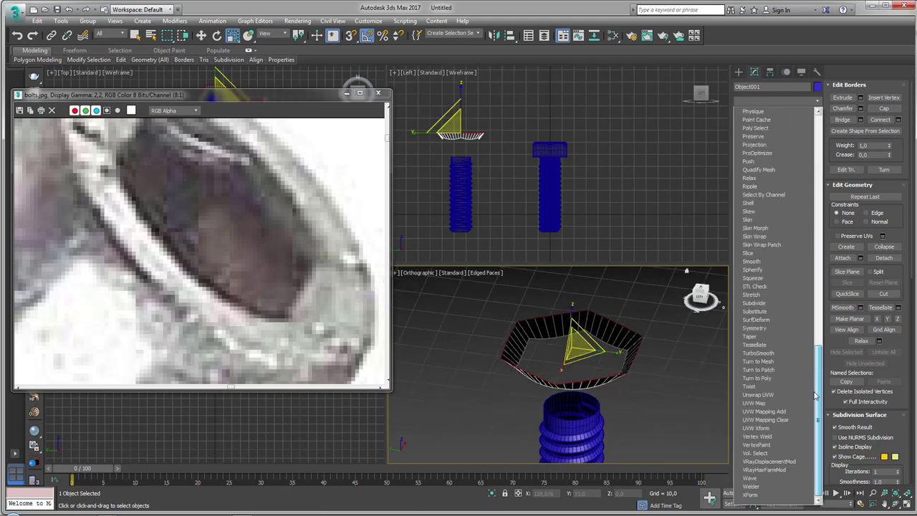
# - Apply Spherify to round the band, convert back to Editable Poly, and select its border
pyautogui.click(752, 269)
pyautogui.rightClick(586, 324)
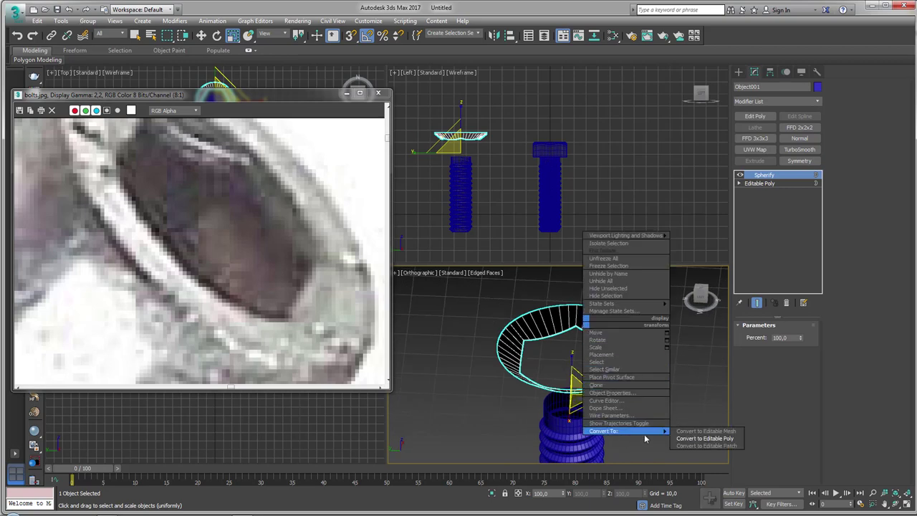
pyautogui.click(717, 436)
pyautogui.click(774, 336)
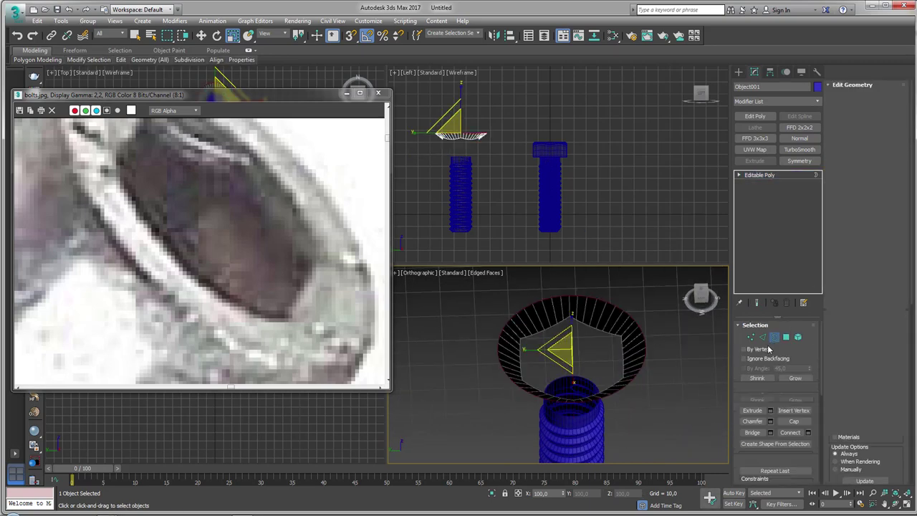
pyautogui.moveTo(682, 353); pyautogui.dragTo(644, 331)
pyautogui.moveTo(656, 345)
pyautogui.keyDown('alt'); pyautogui.mouseDown(button='middle')
pyautogui.moveTo(655, 358)
pyautogui.moveTo(650, 348)
pyautogui.moveTo(582, 343)
pyautogui.moveTo(583, 325)
pyautogui.moveTo(572, 317)
pyautogui.mouseUp(button='middle'); pyautogui.keyUp('alt')
# - Shift-drag the border downward to extrude a tall cylindrical wall
pyautogui.press('w')
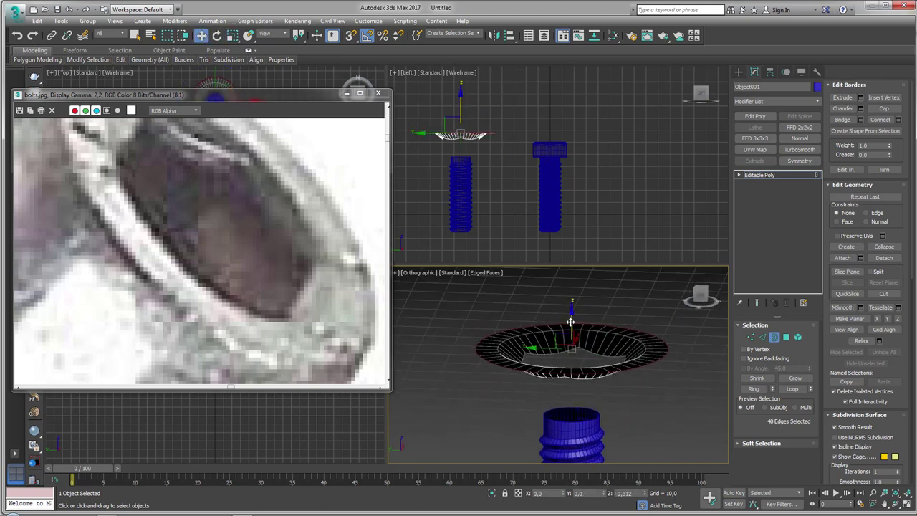
pyautogui.keyDown('shift'); pyautogui.moveTo(570, 322); pyautogui.dragTo(665, 415); pyautogui.keyUp('shift')
pyautogui.rightClick(665, 416)
pyautogui.keyDown('shift'); pyautogui.moveTo(573, 332); pyautogui.dragTo(590, 394); pyautogui.keyUp('shift')
pyautogui.moveTo(589, 395)
pyautogui.mouseDown(button='middle')
pyautogui.moveTo(567, 319)
pyautogui.moveTo(567, 343)
pyautogui.moveTo(567, 301)
pyautogui.mouseUp(button='middle')
pyautogui.click(898, 318)
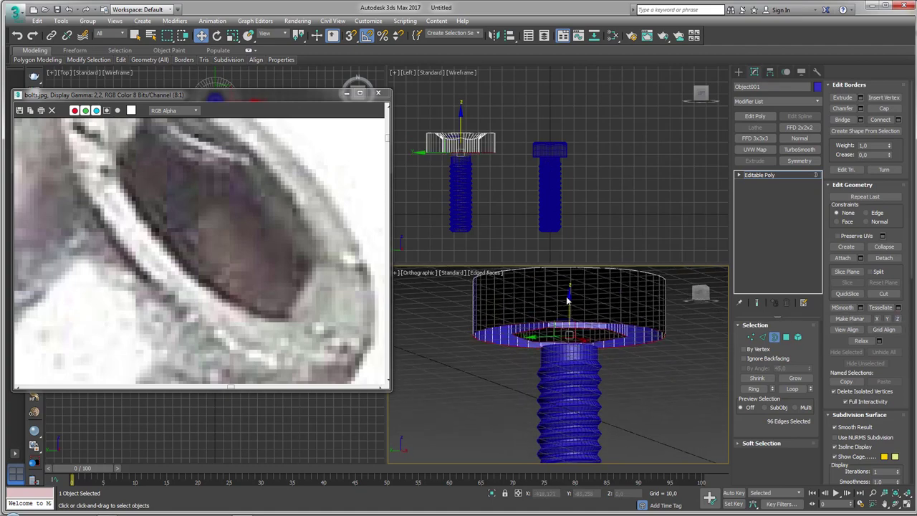
pyautogui.moveTo(568, 297); pyautogui.dragTo(569, 352)
pyautogui.keyDown('alt'); pyautogui.moveTo(597, 344); pyautogui.dragTo(672, 360, button='middle'); pyautogui.keyUp('alt')
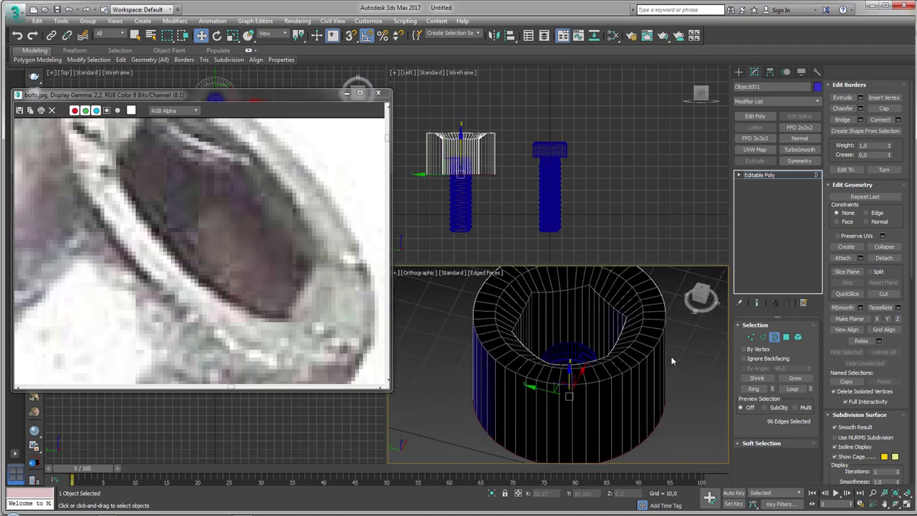
# - Select the whole head element and flip its faces
pyautogui.click(797, 338)
pyautogui.click(627, 372)
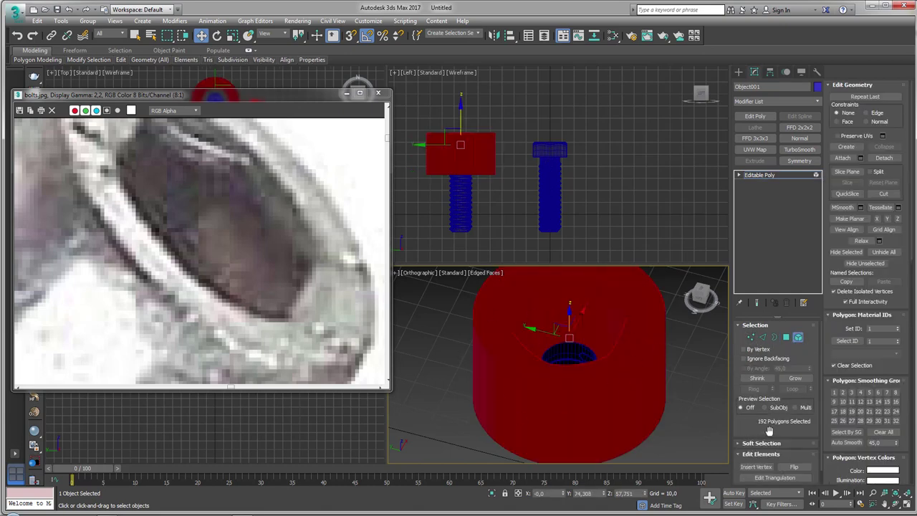
pyautogui.click(796, 469)
pyautogui.keyDown('alt'); pyautogui.moveTo(644, 401); pyautogui.dragTo(659, 351, button='middle'); pyautogui.keyUp('alt')
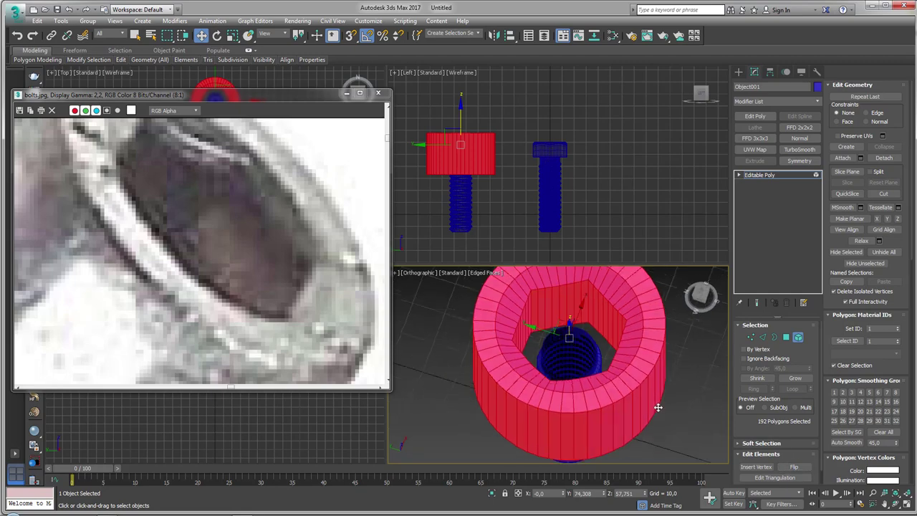
# - Scale the bottom border inward and collapse it to a centre point
pyautogui.click(774, 337)
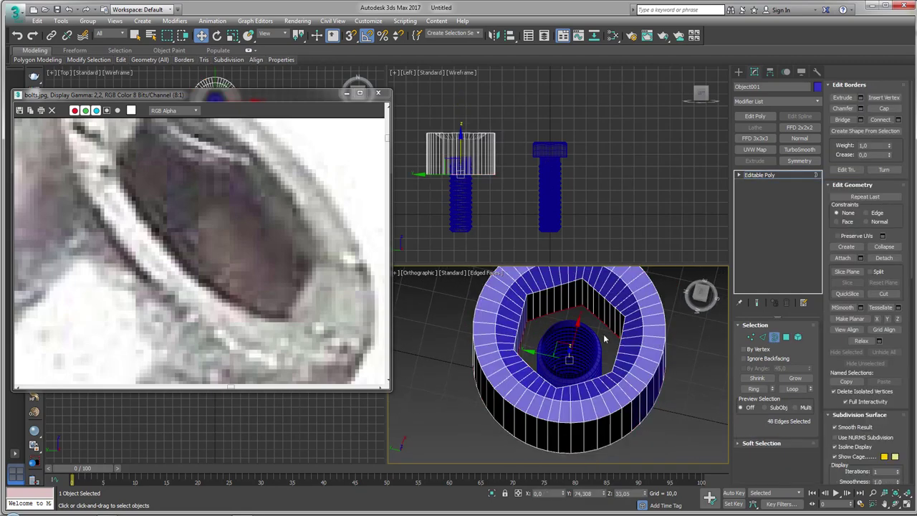
pyautogui.moveTo(587, 358)
pyautogui.keyDown('alt'); pyautogui.mouseDown(button='middle')
pyautogui.moveTo(571, 318)
pyautogui.moveTo(573, 367)
pyautogui.mouseUp(button='middle'); pyautogui.keyUp('alt')
pyautogui.press('F3')
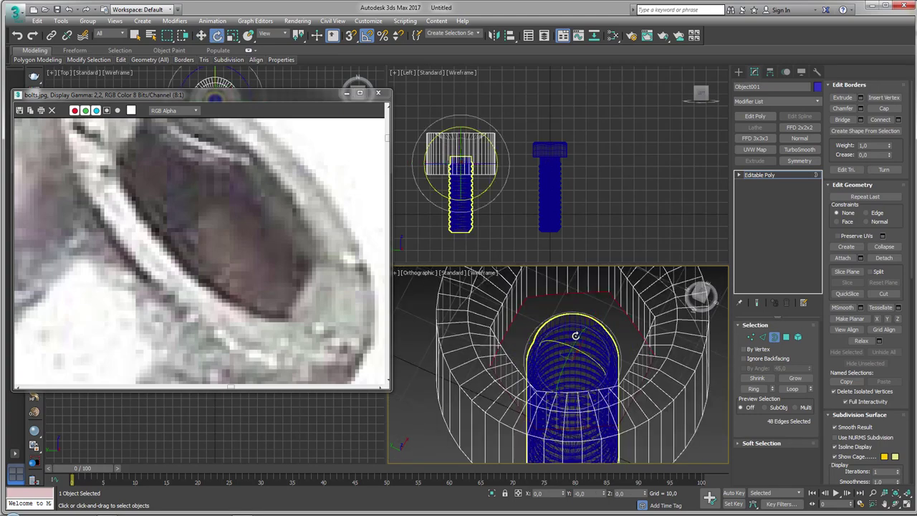
pyautogui.press('r')
pyautogui.moveTo(573, 367); pyautogui.dragTo(585, 381)
pyautogui.click(884, 247)
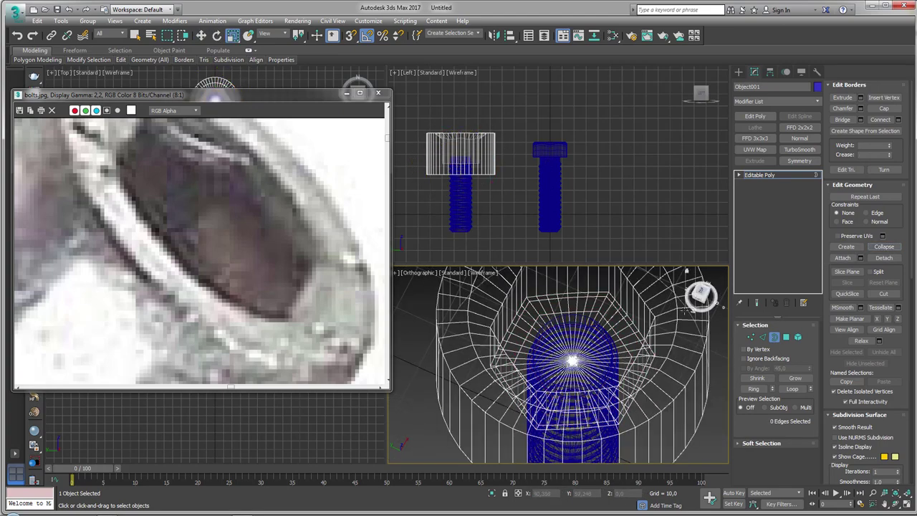
# - Frame the bolt and show it shaded with edged faces
pyautogui.press('3')
pyautogui.press('z')
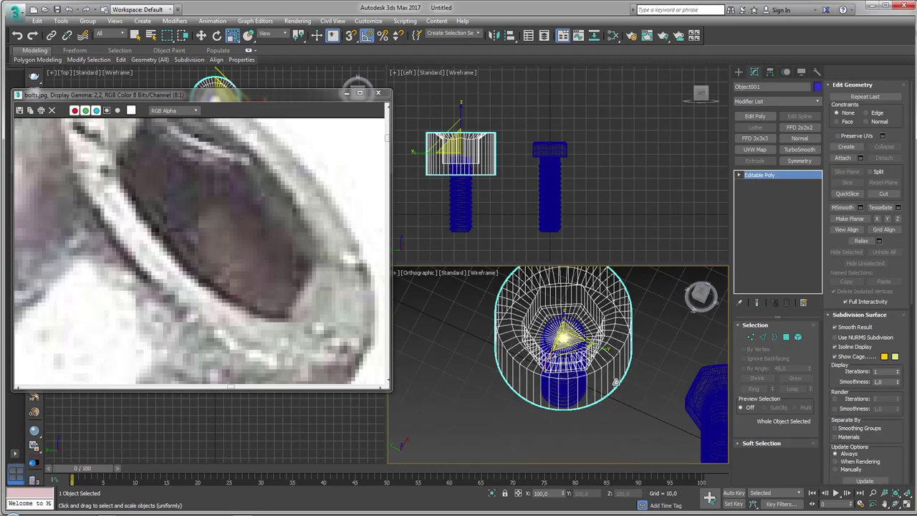
pyautogui.press('F3')
pyautogui.scroll(2, 615, 362)
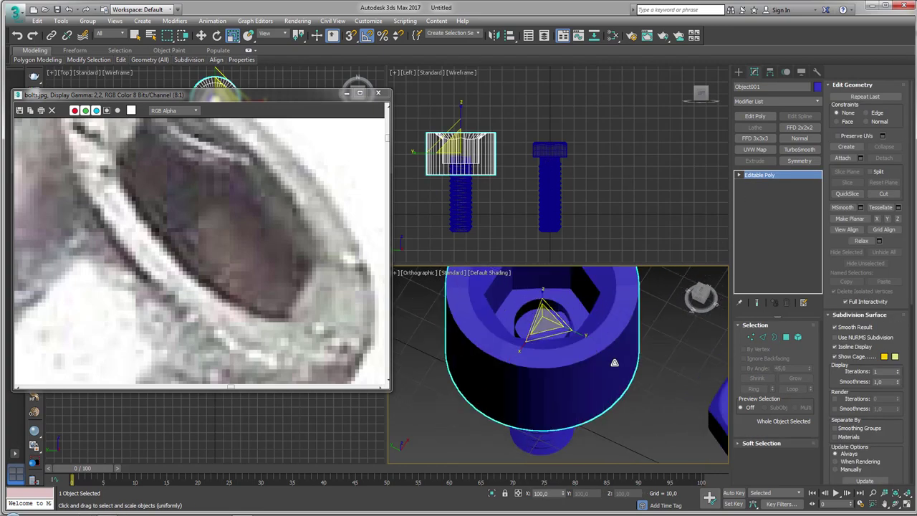
pyautogui.press('F4')
# - Ring-select the head's side edges and convert them to rim edges, then cancel the first chamfer attempt
pyautogui.click(762, 336)
pyautogui.click(620, 358)
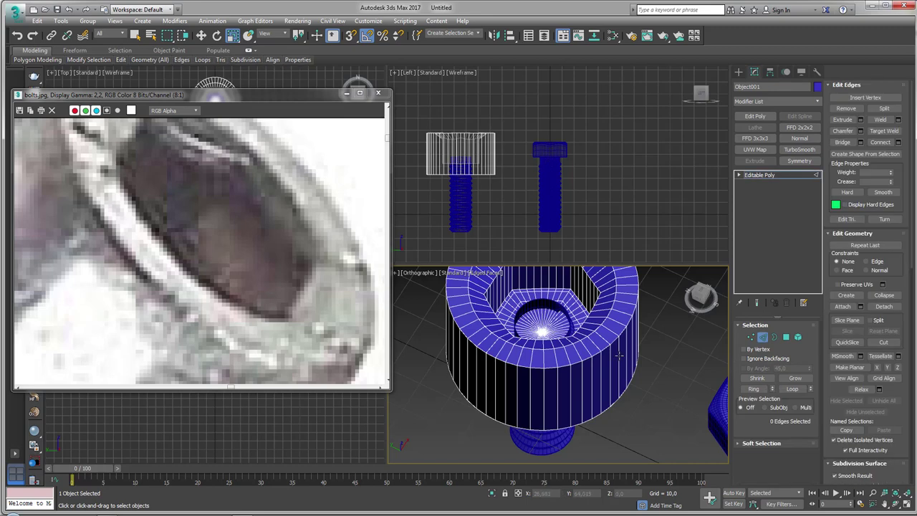
pyautogui.click(754, 388)
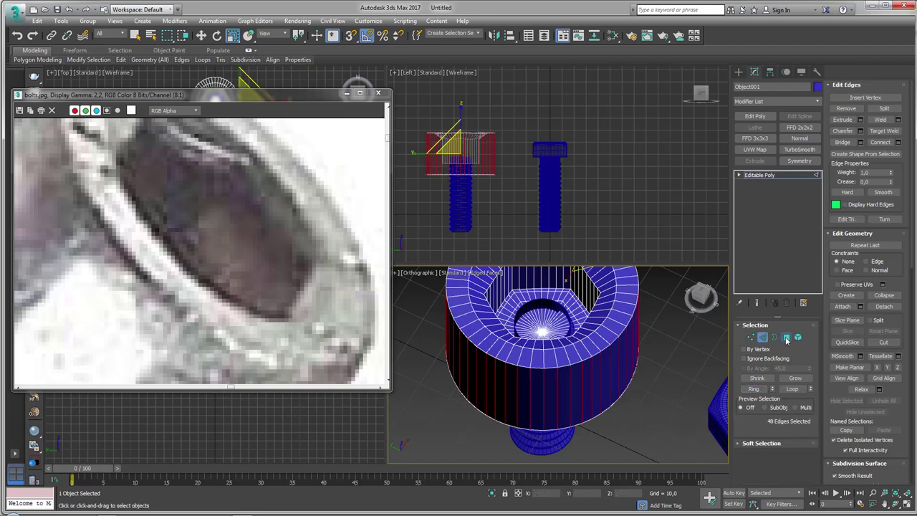
pyautogui.keyDown('ctrl'); pyautogui.click(785, 338); pyautogui.keyUp('ctrl')
pyautogui.moveTo(565, 358)
pyautogui.keyDown('alt'); pyautogui.mouseDown(button='middle')
pyautogui.moveTo(544, 374)
pyautogui.moveTo(631, 320)
pyautogui.moveTo(623, 297)
pyautogui.mouseUp(button='middle'); pyautogui.keyUp('alt')
pyautogui.keyDown('ctrl'); pyautogui.keyDown('shift'); pyautogui.click(763, 338); pyautogui.keyUp('shift'); pyautogui.keyUp('ctrl')
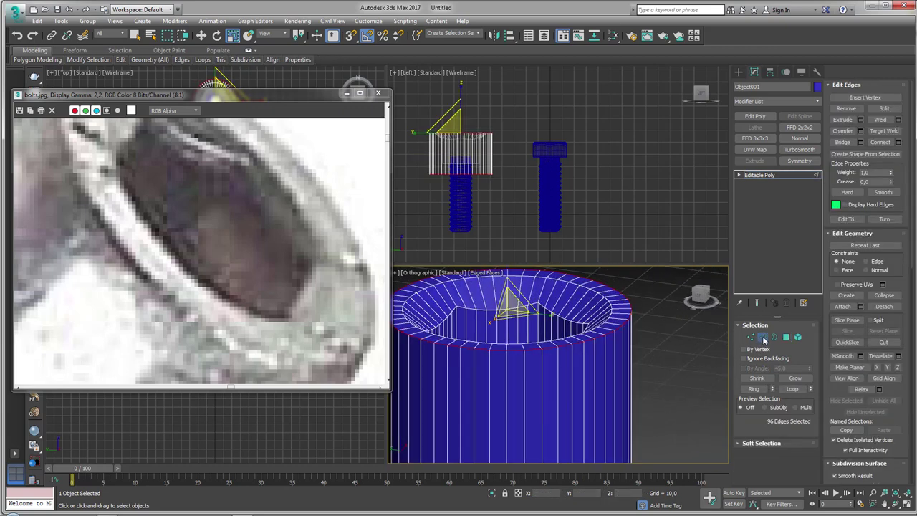
pyautogui.click(861, 130)
pyautogui.moveTo(659, 367)
pyautogui.keyDown('alt'); pyautogui.mouseDown(button='middle')
pyautogui.moveTo(641, 324)
pyautogui.moveTo(635, 299)
pyautogui.moveTo(646, 298)
pyautogui.mouseUp(button='middle'); pyautogui.keyUp('alt')
pyautogui.click(602, 408)
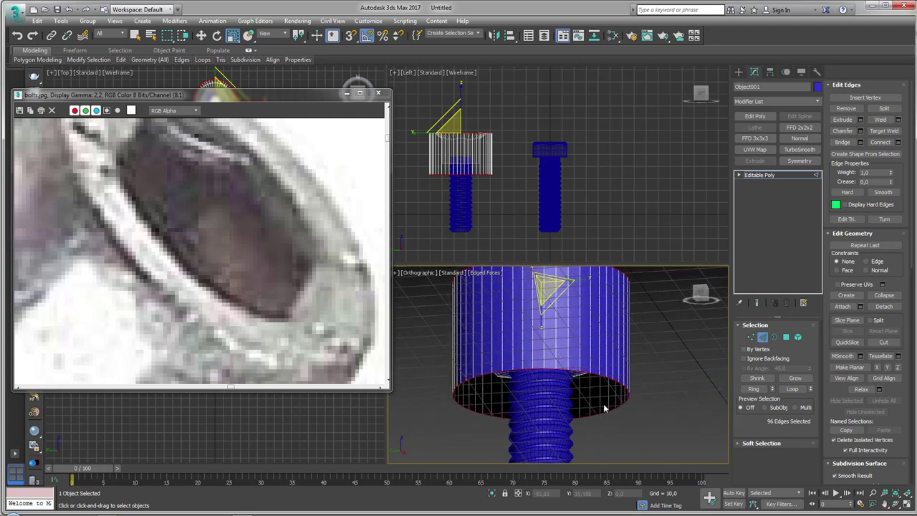
pyautogui.click(774, 337)
pyautogui.keyDown('alt'); pyautogui.moveTo(559, 358); pyautogui.dragTo(550, 413, button='middle'); pyautogui.keyUp('alt')
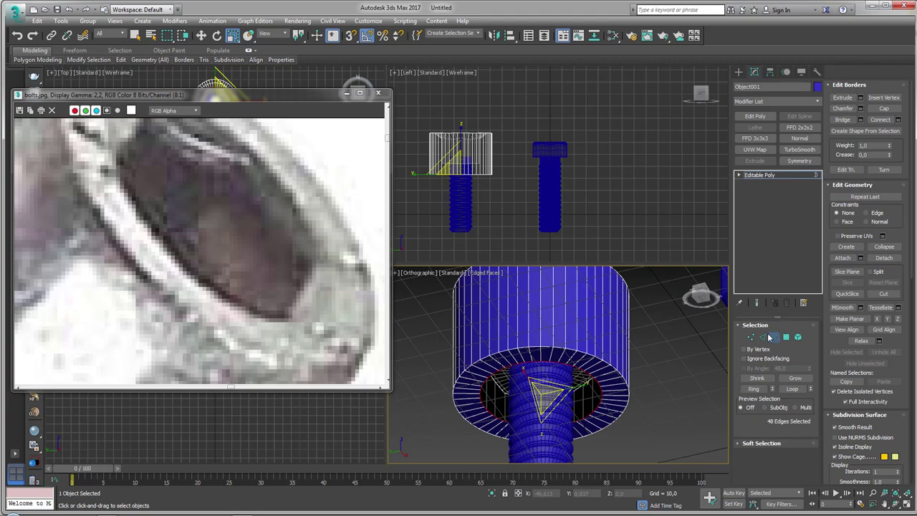
pyautogui.click(765, 337)
# - Reselect the side edge ring, convert it to the top and bottom rims, and chamfer them by about 1.3
pyautogui.click(606, 352)
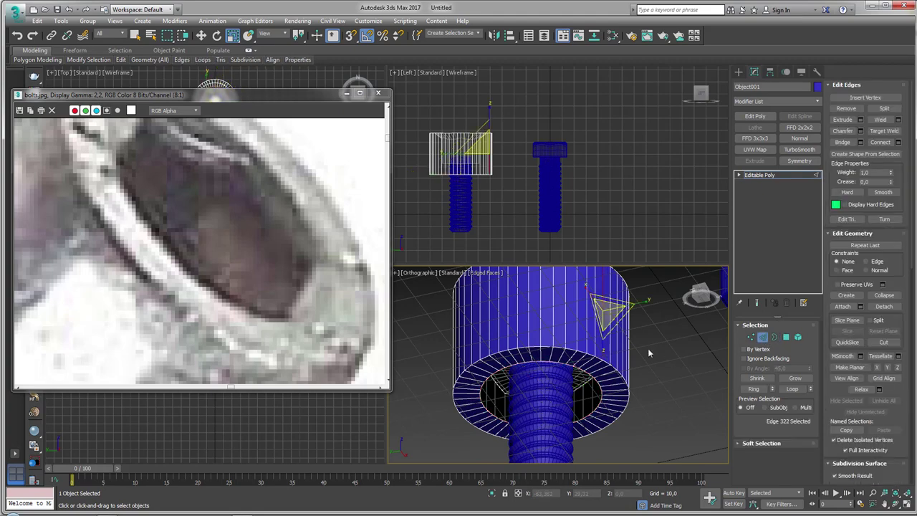
pyautogui.click(753, 388)
pyautogui.keyDown('ctrl'); pyautogui.click(786, 336); pyautogui.keyUp('ctrl')
pyautogui.keyDown('alt'); pyautogui.moveTo(646, 333); pyautogui.dragTo(685, 369, button='middle'); pyautogui.keyUp('alt')
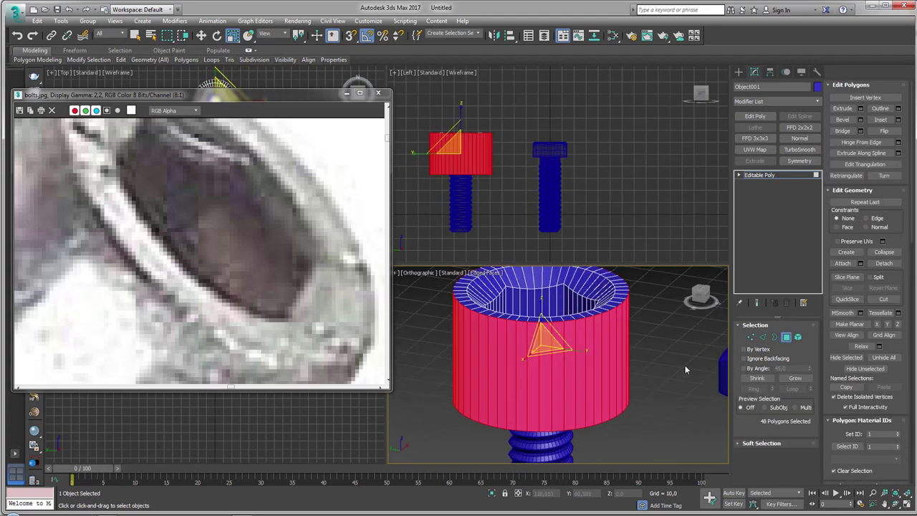
pyautogui.click(762, 337)
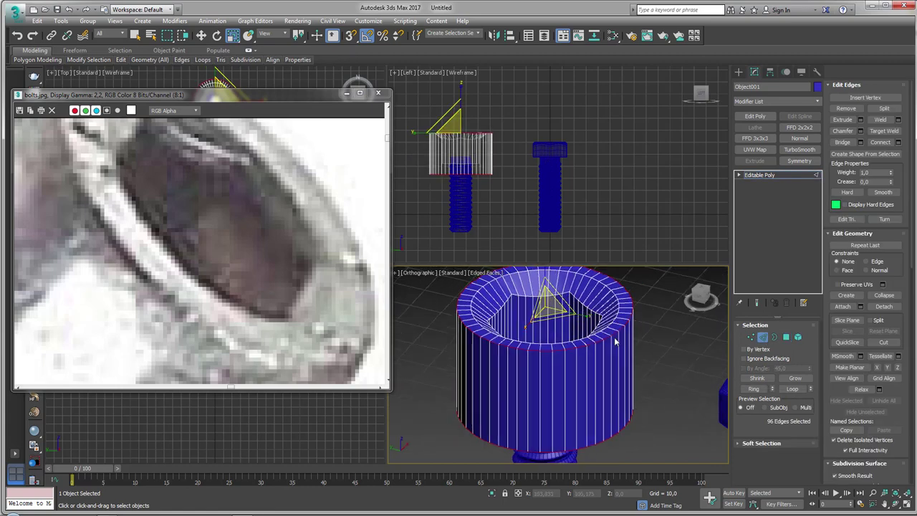
pyautogui.keyDown('alt'); pyautogui.moveTo(644, 336); pyautogui.dragTo(673, 317, button='middle'); pyautogui.keyUp('alt')
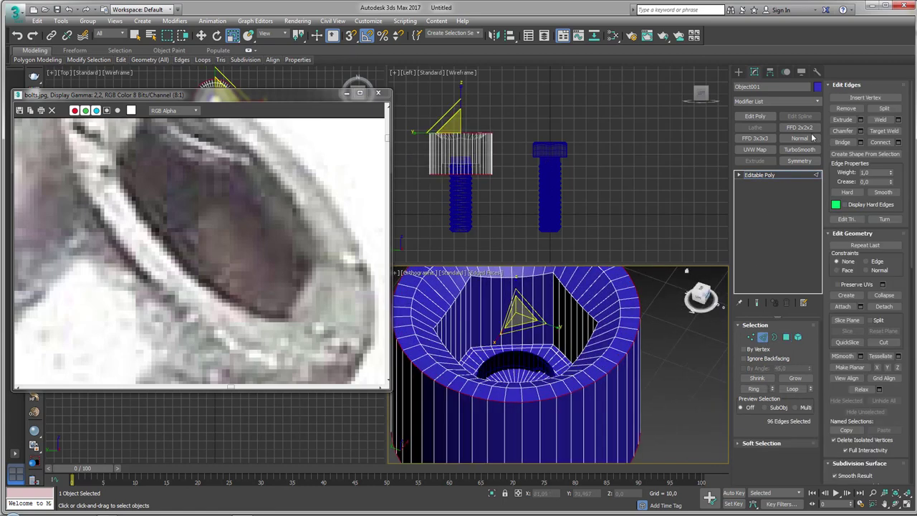
pyautogui.click(862, 129)
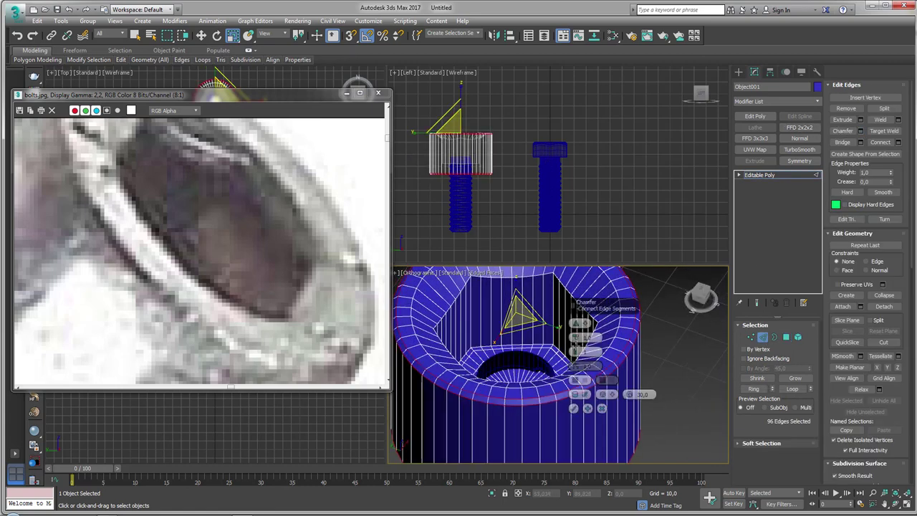
pyautogui.moveTo(575, 337); pyautogui.dragTo(575, 334)
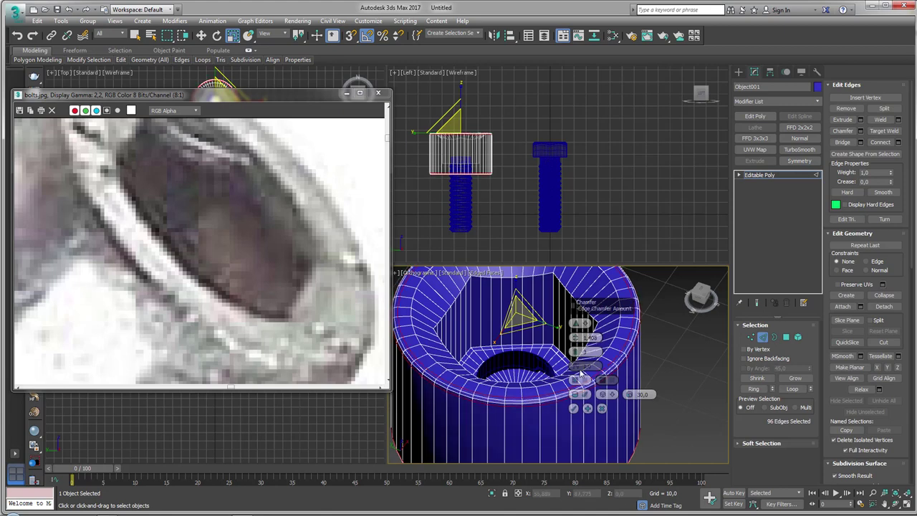
pyautogui.click(573, 407)
# - Connect the head's side edge ring with 3 segments pinched to 59 as supporting loops
pyautogui.scroll(3, 594, 349)
pyautogui.scroll(3, 594, 349)
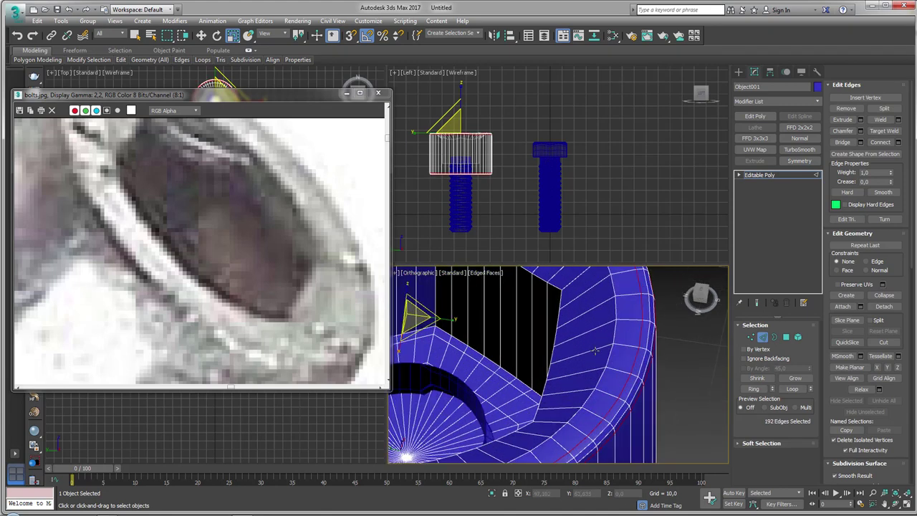
pyautogui.click(595, 349)
pyautogui.click(752, 389)
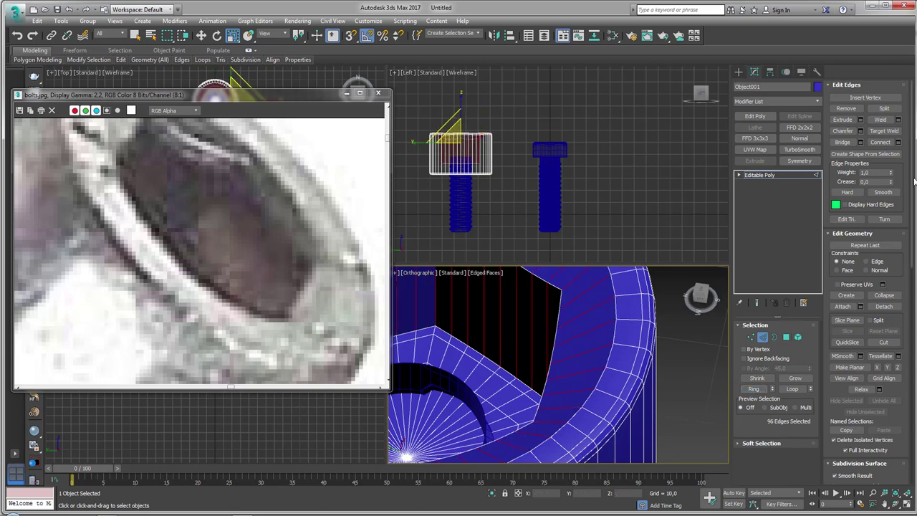
pyautogui.click(895, 142)
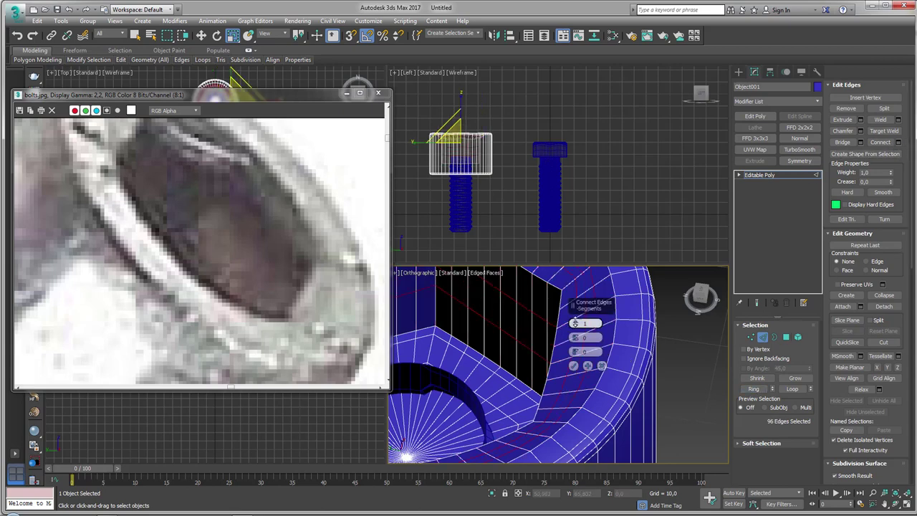
pyautogui.click(575, 321)
pyautogui.click(574, 321)
pyautogui.moveTo(575, 337); pyautogui.dragTo(577, 247)
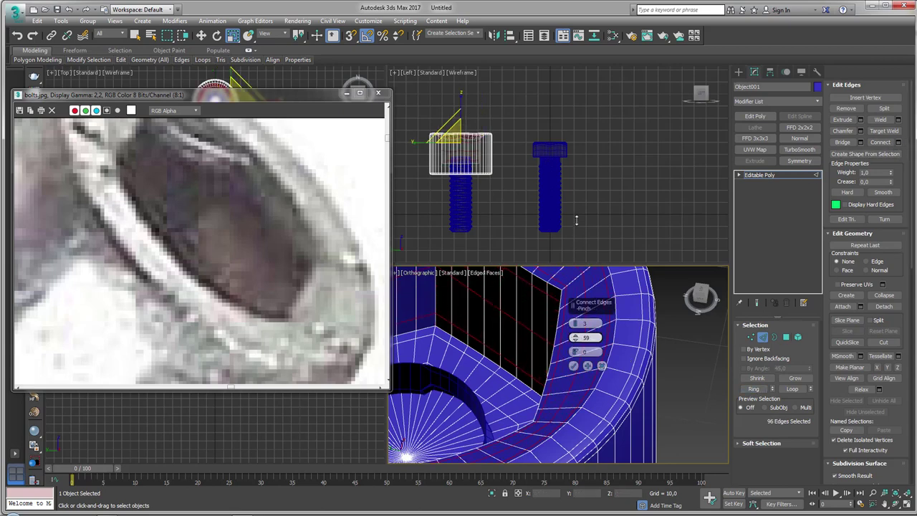
pyautogui.click(572, 366)
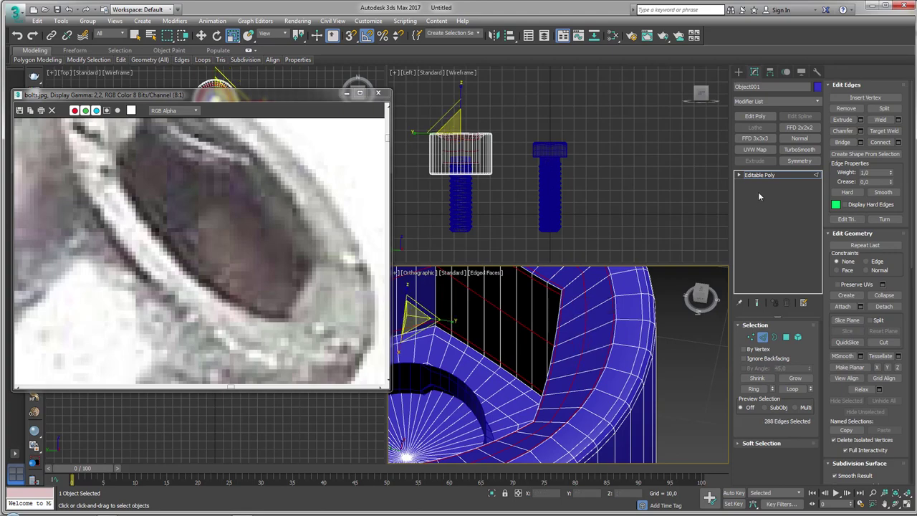
pyautogui.click(759, 174)
pyautogui.keyDown('alt'); pyautogui.moveTo(558, 366); pyautogui.dragTo(696, 341, button='middle'); pyautogui.keyUp('alt')
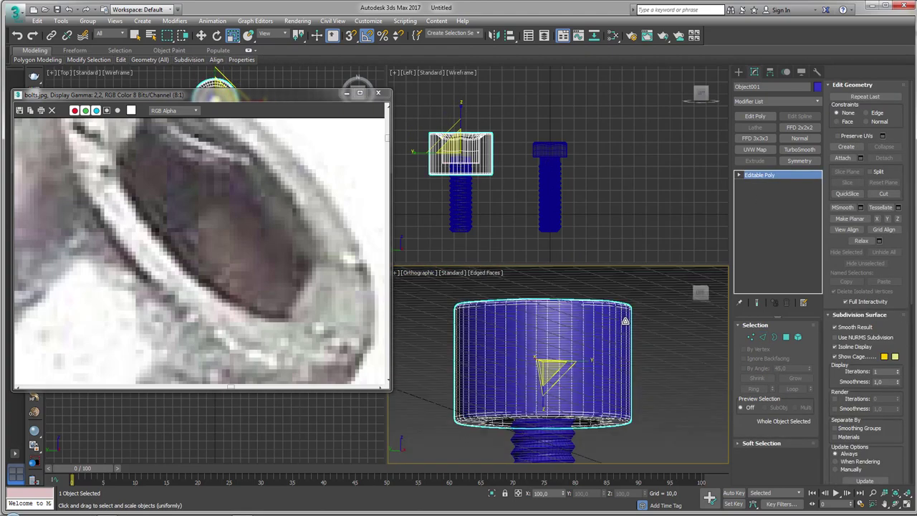
# - Select the socket-cap head element, scale it to about 53%, and seat it on the shaft
pyautogui.click(798, 336)
pyautogui.click(579, 351)
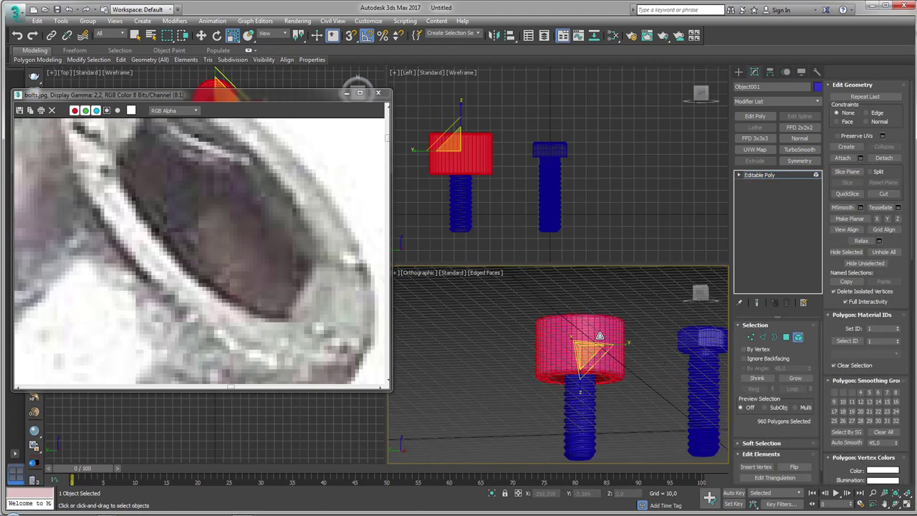
pyautogui.moveTo(579, 351); pyautogui.dragTo(592, 395)
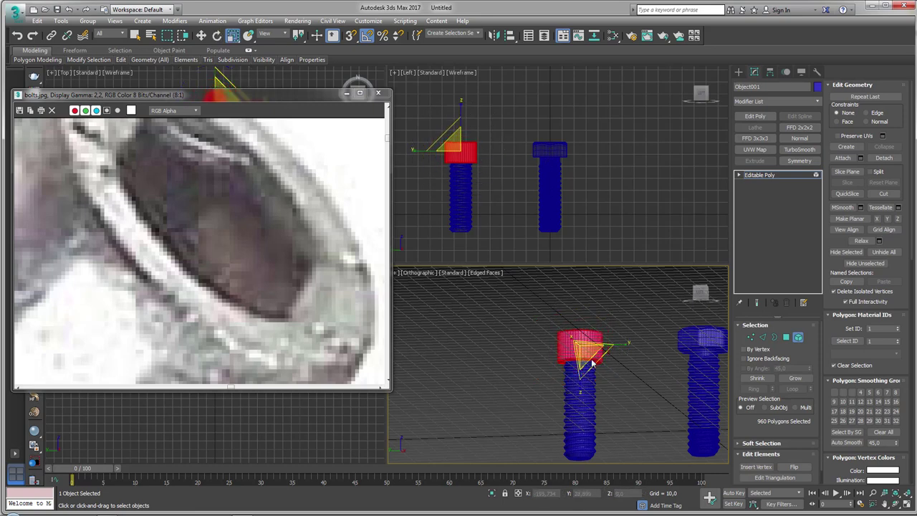
pyautogui.moveTo(592, 363); pyautogui.dragTo(579, 344)
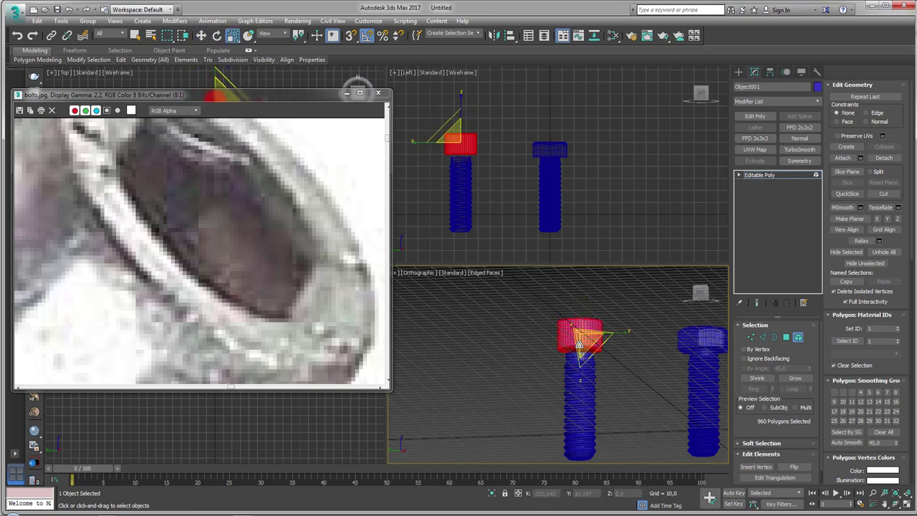
pyautogui.scroll(2, 589, 338)
pyautogui.scroll(2, 584, 337)
pyautogui.scroll(2, 582, 336)
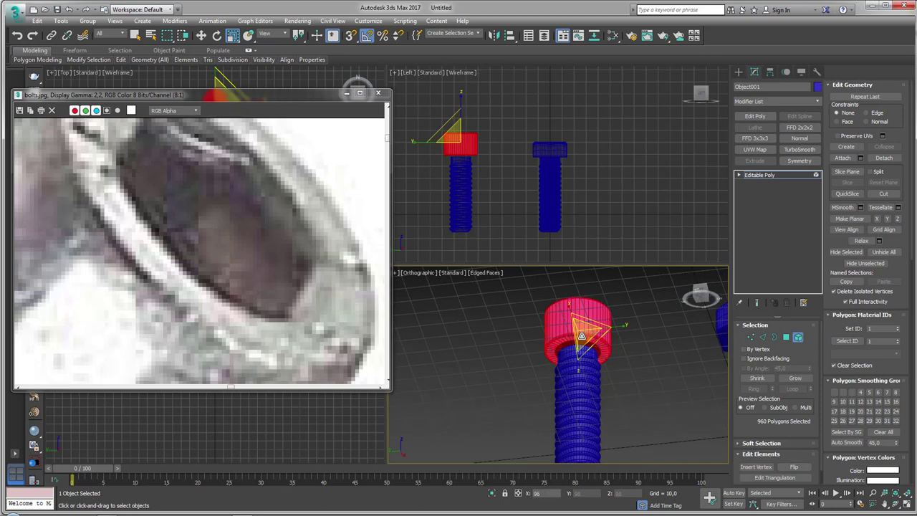
pyautogui.scroll(2, 582, 329)
# - Attach the blue threaded shaft to the head, making them one object
pyautogui.click(842, 160)
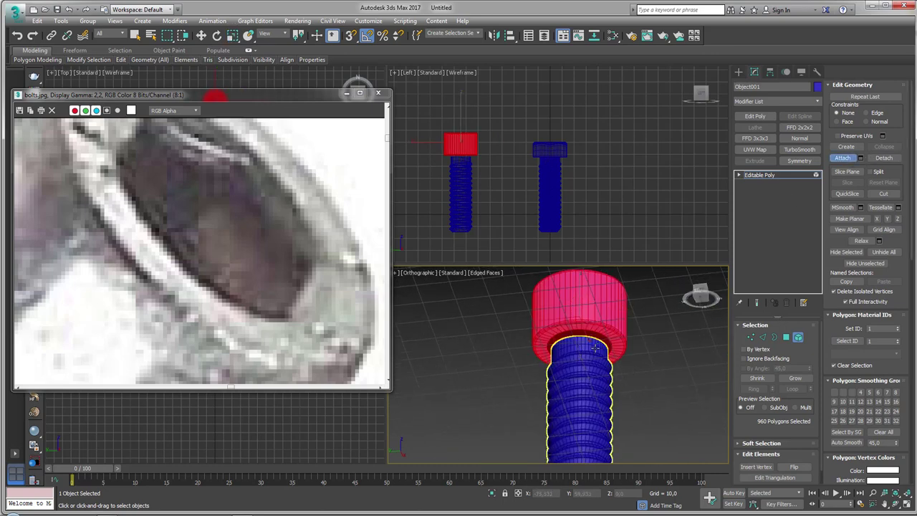
pyautogui.click(588, 386)
pyautogui.click(774, 337)
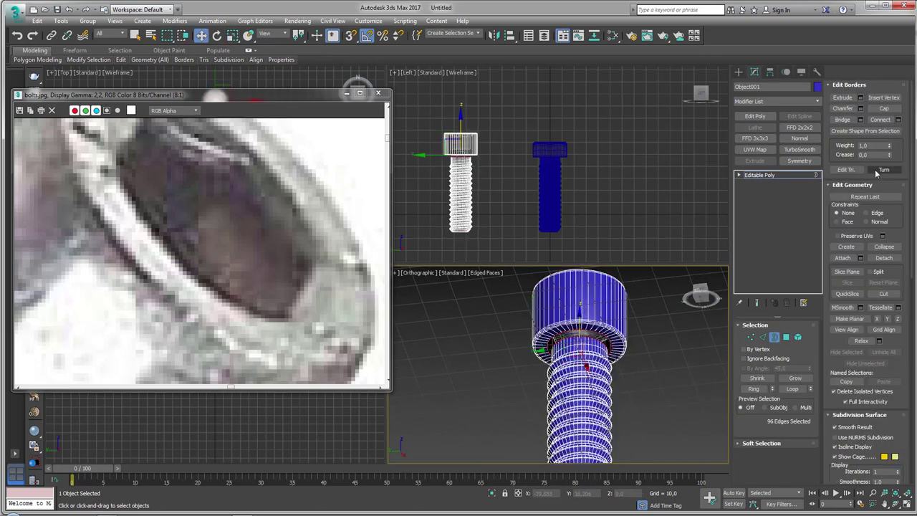
pyautogui.scroll(-2, 631, 411)
pyautogui.scroll(-2, 649, 358)
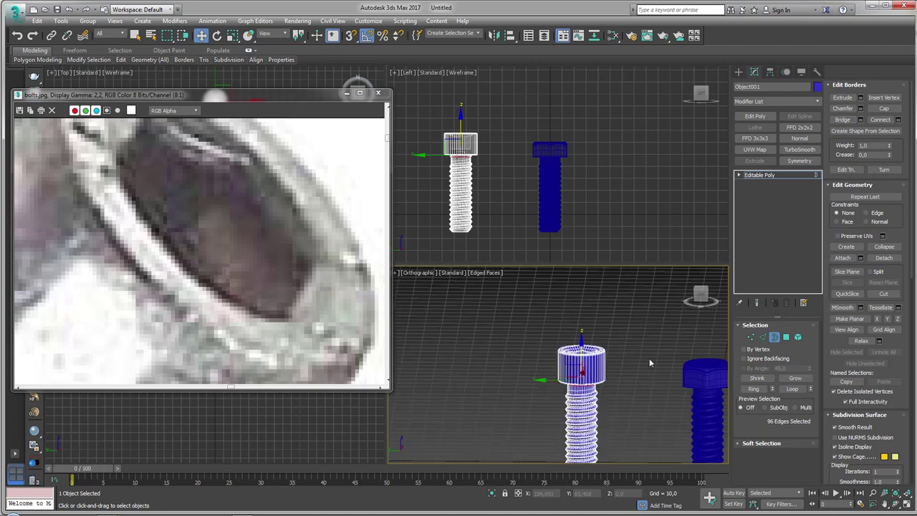
pyautogui.click(766, 174)
pyautogui.keyDown('alt'); pyautogui.moveTo(644, 359); pyautogui.dragTo(546, 409, button='middle'); pyautogui.keyUp('alt')
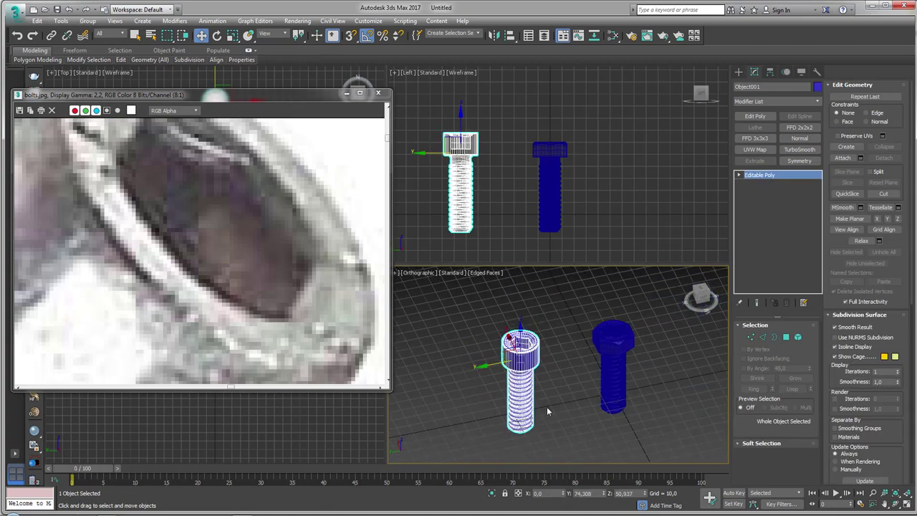
pyautogui.scroll(-3, 197, 273)
pyautogui.scroll(-2, 215, 258)
# - Shift-drag the other blue bolt to the right to create a copy
pyautogui.scroll(2, 293, 217)
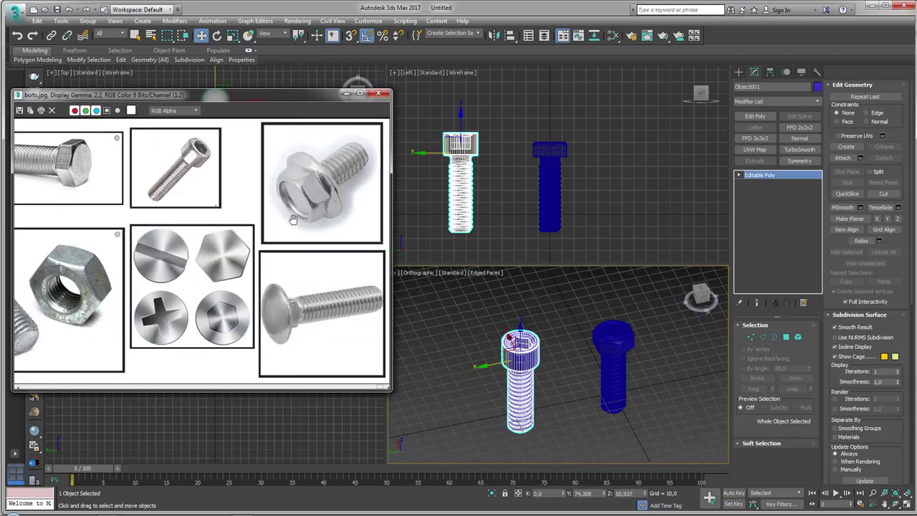
pyautogui.scroll(1, 343, 205)
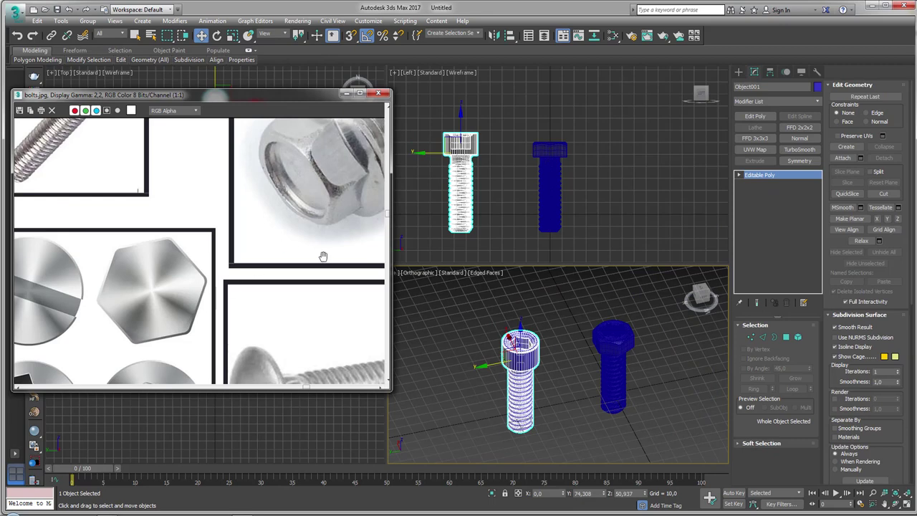
pyautogui.scroll(-2, 323, 255)
pyautogui.scroll(2, 333, 192)
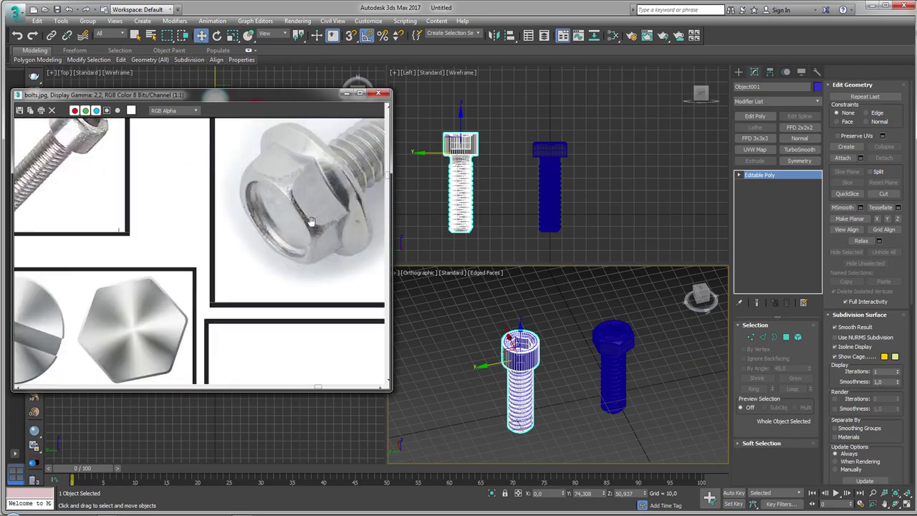
pyautogui.keyDown('alt'); pyautogui.moveTo(511, 319); pyautogui.dragTo(534, 368, button='middle'); pyautogui.keyUp('alt')
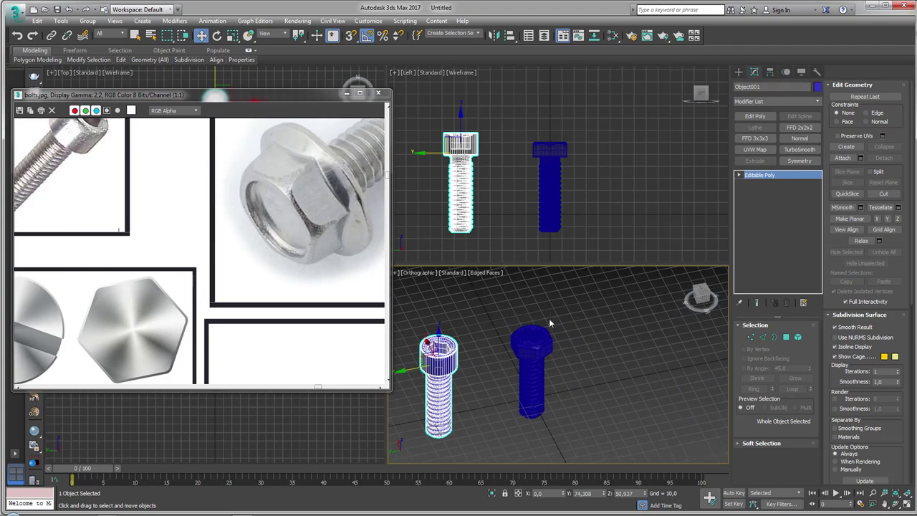
pyautogui.click(533, 369)
pyautogui.keyDown('shift'); pyautogui.moveTo(503, 351); pyautogui.dragTo(604, 350); pyautogui.keyUp('shift')
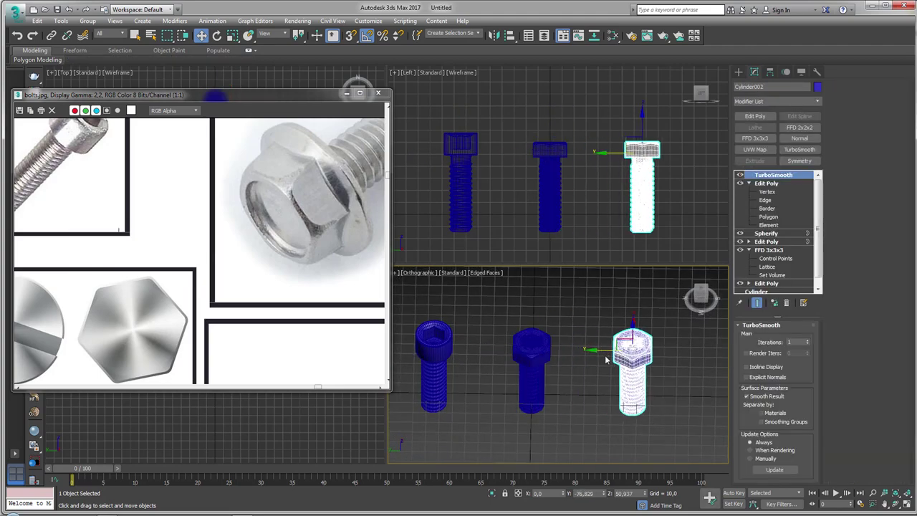
pyautogui.click(460, 305)
pyautogui.moveTo(573, 358); pyautogui.dragTo(488, 358, button='middle')
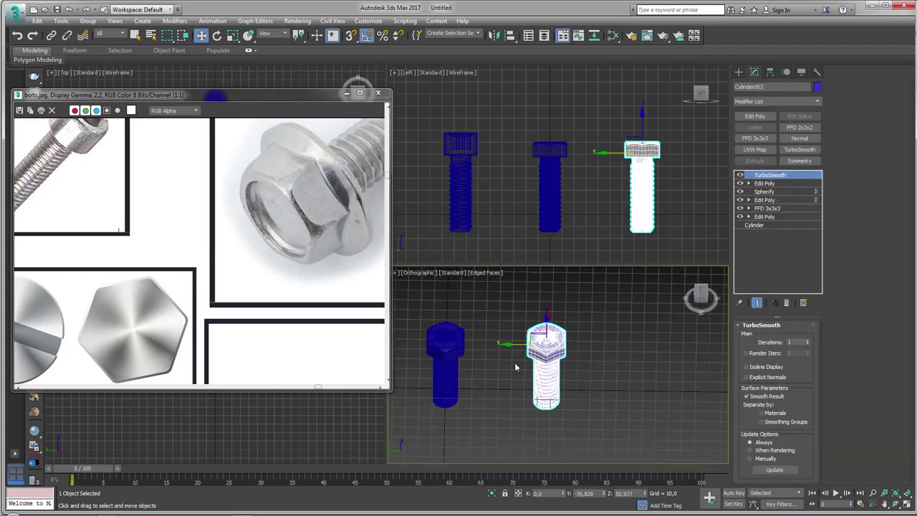
# - Delete the TurboSmooth modifier from the copied bolt
pyautogui.click(784, 303)
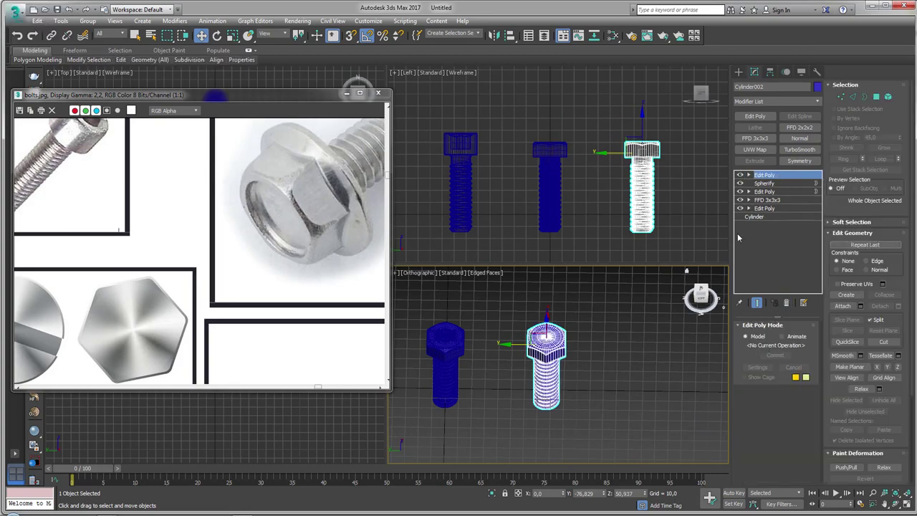
pyautogui.moveTo(701, 297)
pyautogui.mouseDown()
pyautogui.moveTo(597, 328)
pyautogui.moveTo(593, 263)
pyautogui.moveTo(583, 302)
pyautogui.mouseUp()
pyautogui.scroll(3, 593, 269)
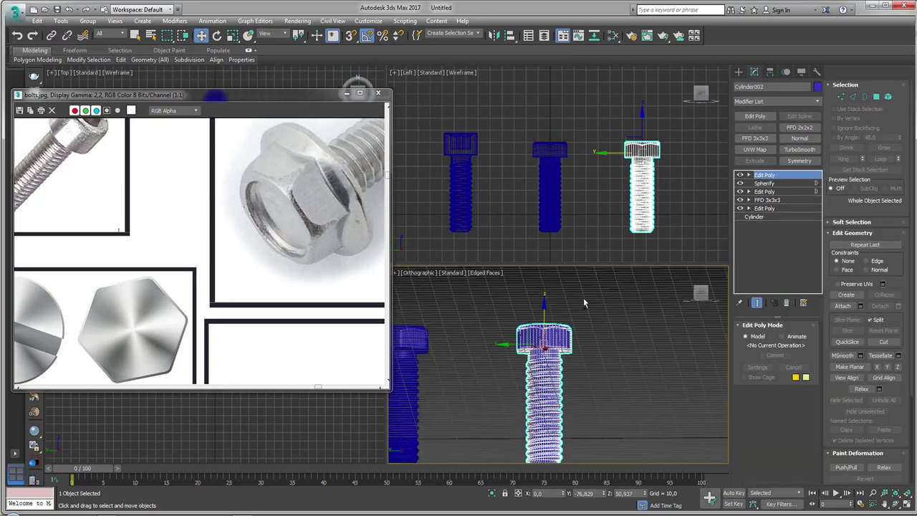
# - Select the copy's head polygons and detach them into a separate Editable Poly object
pyautogui.click(888, 97)
pyautogui.scroll(2, 573, 148)
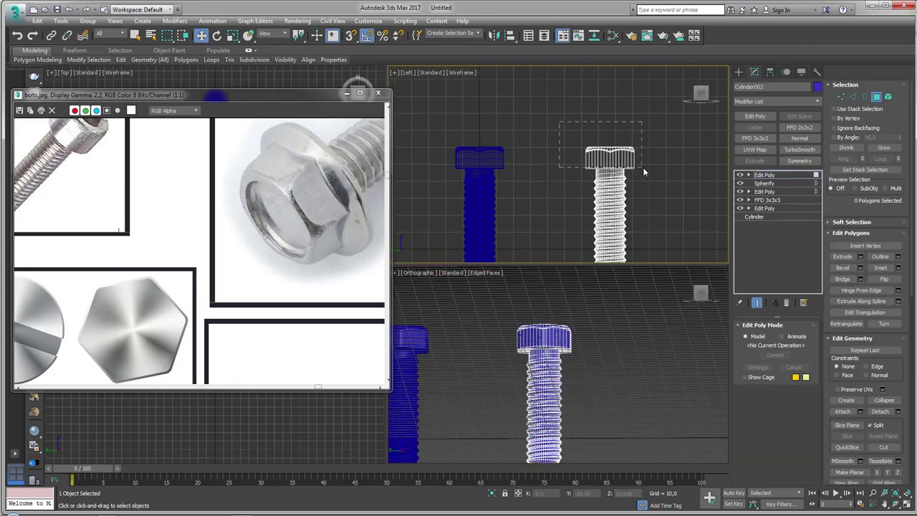
pyautogui.moveTo(642, 167); pyautogui.dragTo(651, 171)
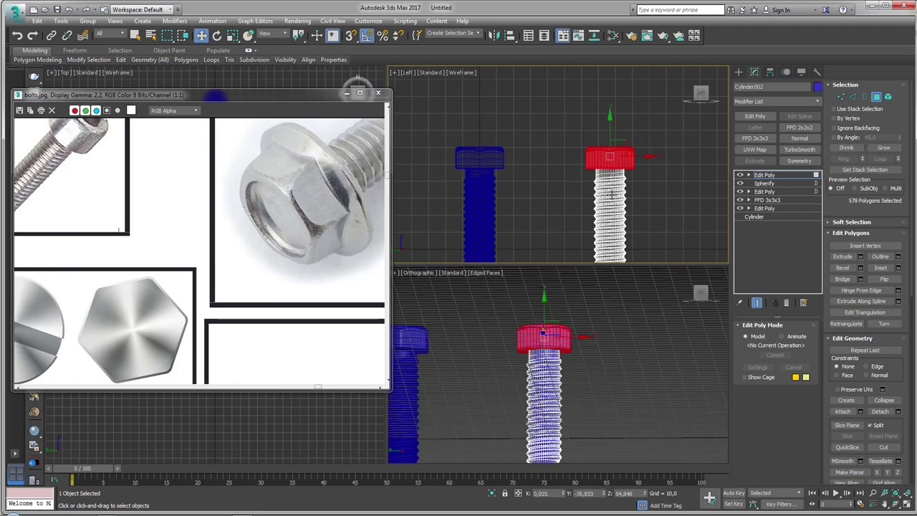
pyautogui.scroll(4, 544, 343)
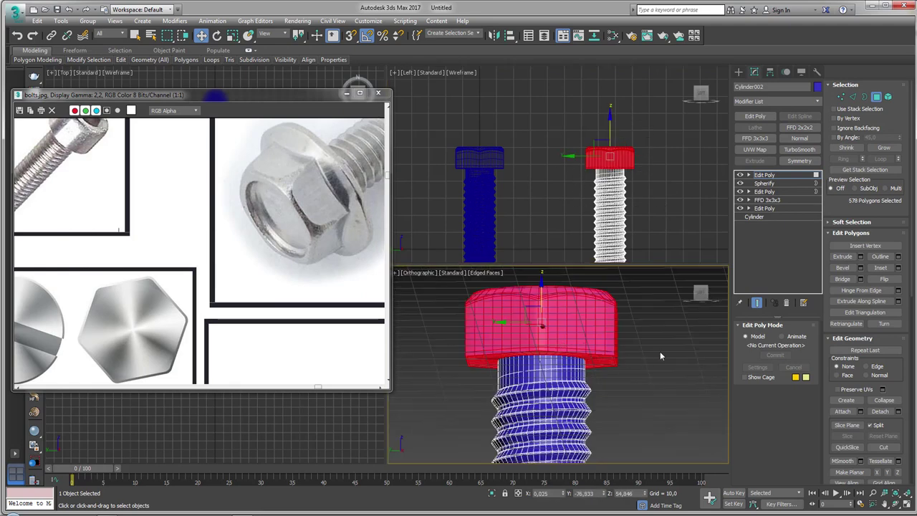
pyautogui.keyDown('alt'); pyautogui.moveTo(659, 356); pyautogui.dragTo(684, 323, button='middle'); pyautogui.keyUp('alt')
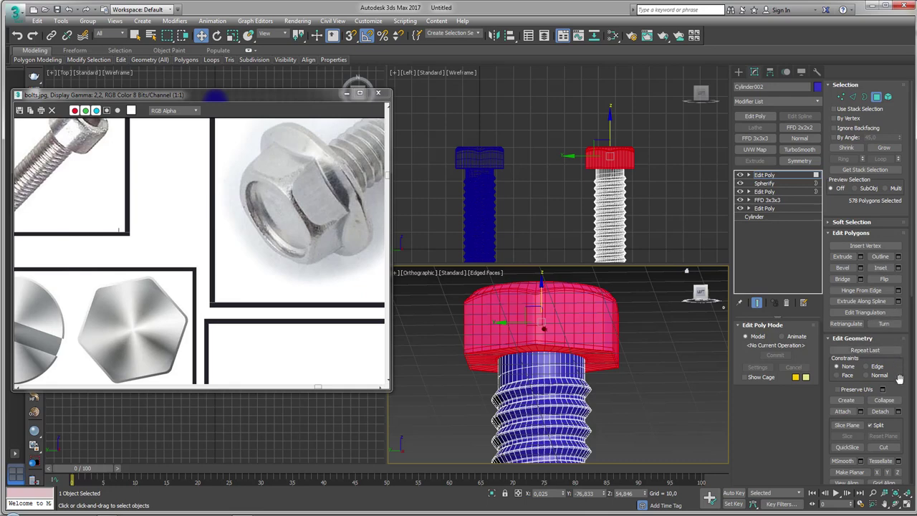
pyautogui.click(884, 412)
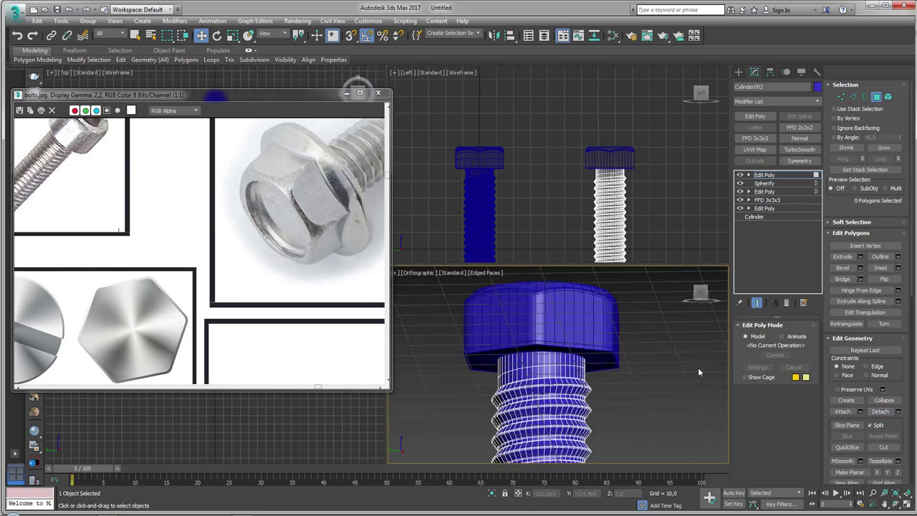
pyautogui.click(764, 175)
pyautogui.click(546, 316)
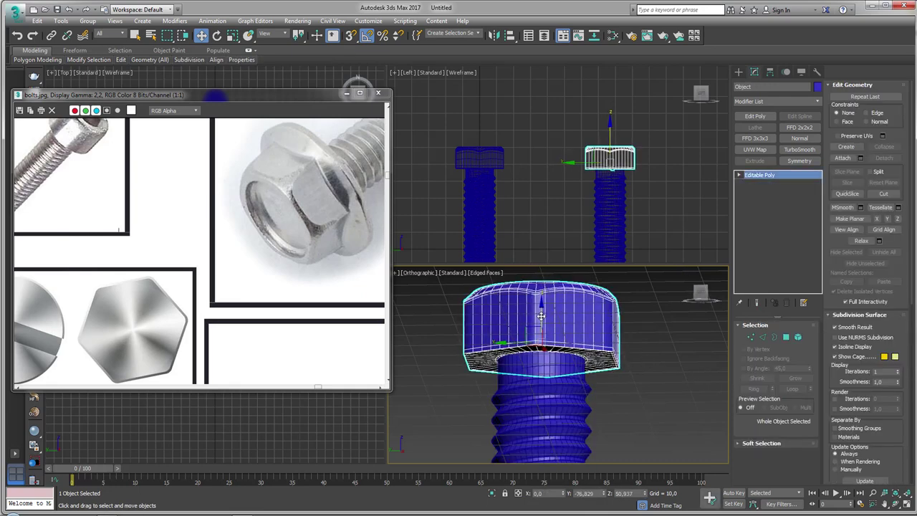
# - Drag the detached head up along Z, then back down onto the shaft
pyautogui.moveTo(541, 316); pyautogui.dragTo(542, 276)
pyautogui.keyDown('alt'); pyautogui.moveTo(542, 276); pyautogui.dragTo(566, 309, button='middle'); pyautogui.keyUp('alt')
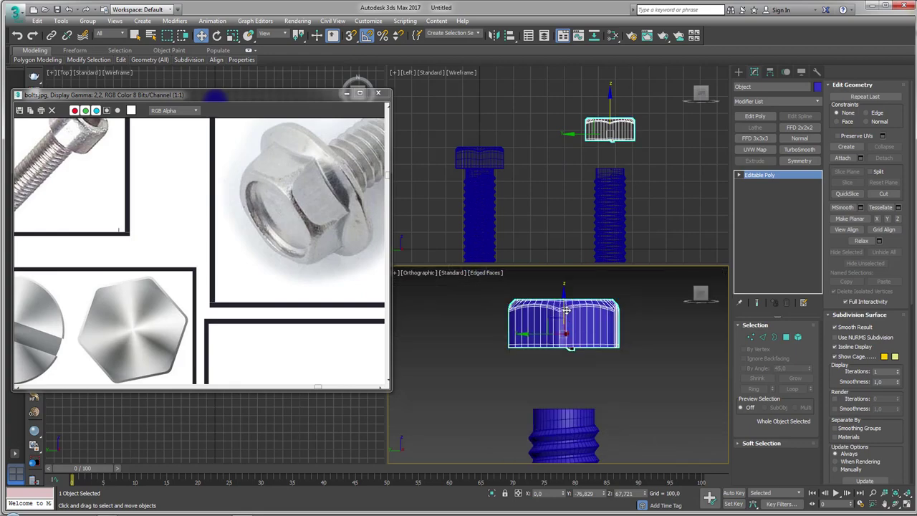
pyautogui.moveTo(566, 310); pyautogui.dragTo(566, 272)
pyautogui.moveTo(567, 272)
pyautogui.keyDown('alt'); pyautogui.mouseDown(button='middle')
pyautogui.moveTo(553, 361)
pyautogui.moveTo(578, 355)
pyautogui.moveTo(558, 376)
pyautogui.moveTo(583, 334)
pyautogui.mouseUp(button='middle'); pyautogui.keyUp('alt')
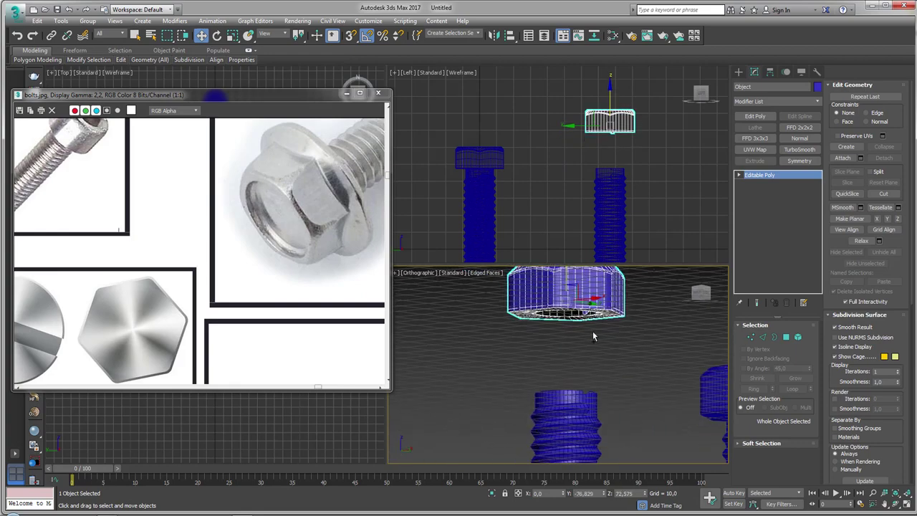
pyautogui.moveTo(592, 311); pyautogui.dragTo(593, 344)
# - Check the threaded shaft's head polygons in Polygon mode, then leave sub-object editing
pyautogui.click(594, 361)
pyautogui.scroll(3, 594, 358)
pyautogui.scroll(3, 594, 358)
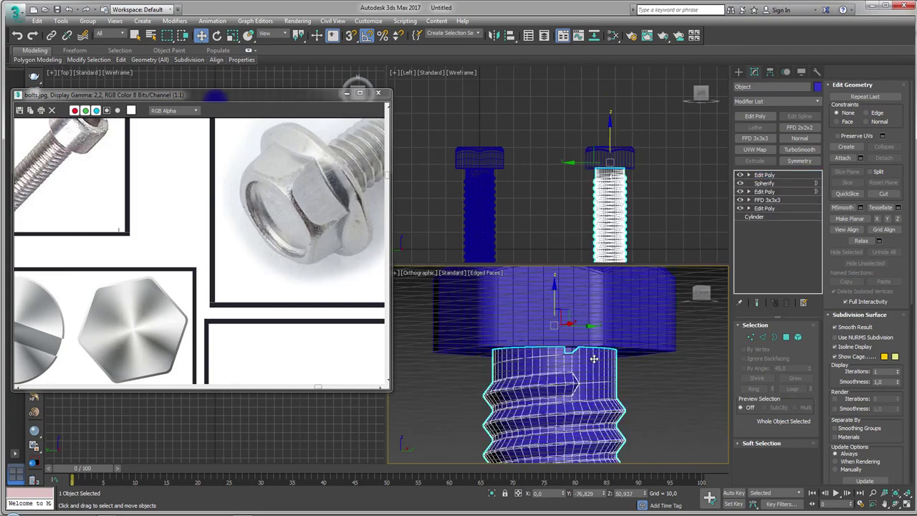
pyautogui.click(594, 359)
pyautogui.click(875, 96)
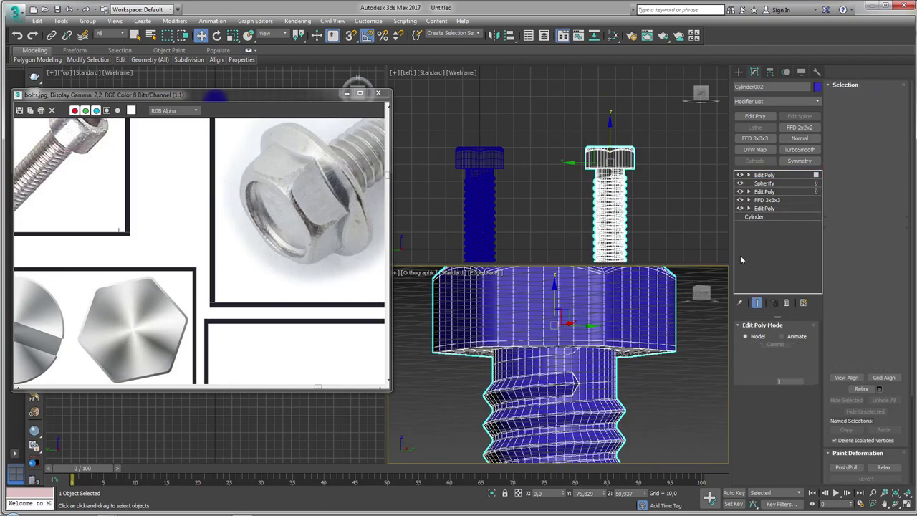
pyautogui.moveTo(688, 279); pyautogui.dragTo(573, 356)
pyautogui.scroll(2, 570, 354)
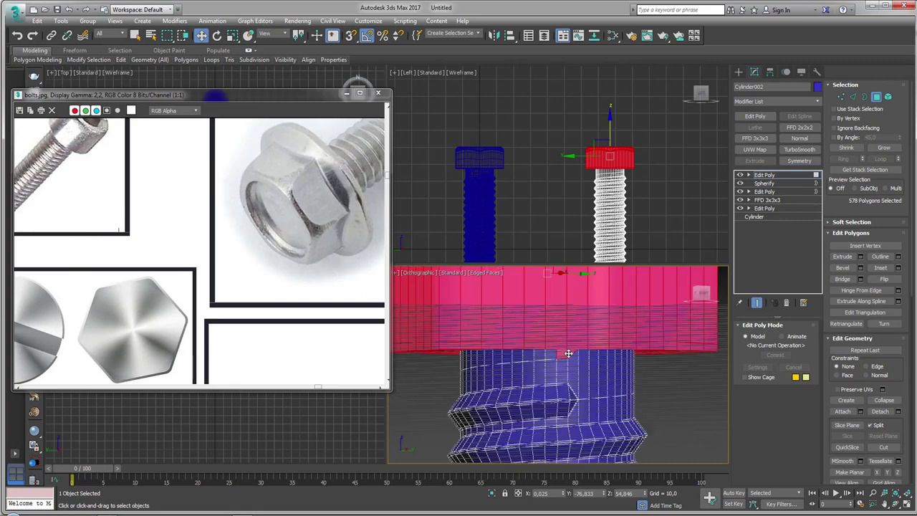
pyautogui.scroll(-3, 566, 353)
pyautogui.moveTo(565, 353)
pyautogui.keyDown('alt'); pyautogui.mouseDown(button='middle')
pyautogui.moveTo(573, 315)
pyautogui.moveTo(599, 307)
pyautogui.mouseUp(button='middle'); pyautogui.keyUp('alt')
pyautogui.press('6')
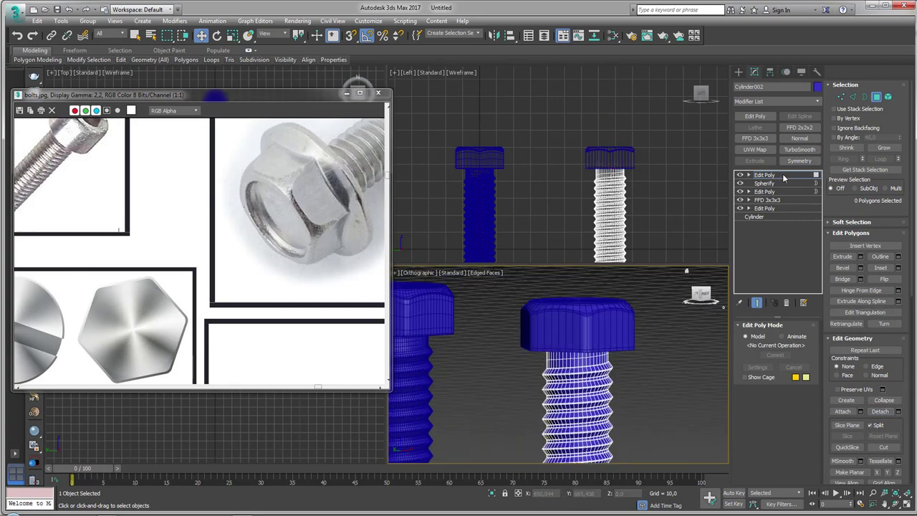
# - Select the detached head and lift it clear above the shaft along Z
pyautogui.click(598, 307)
pyautogui.moveTo(577, 315); pyautogui.dragTo(578, 283)
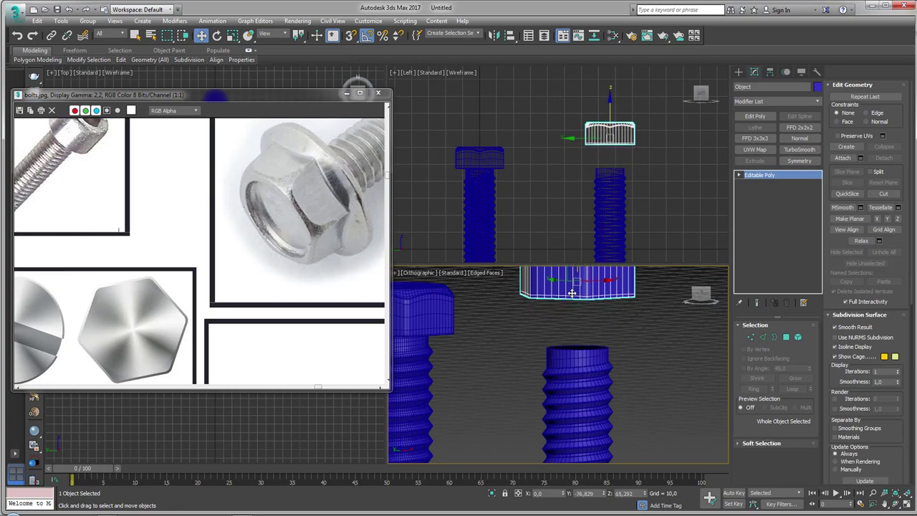
pyautogui.moveTo(577, 283)
pyautogui.keyDown('alt'); pyautogui.mouseDown(button='middle')
pyautogui.moveTo(592, 404)
pyautogui.moveTo(662, 318)
pyautogui.mouseUp(button='middle'); pyautogui.keyUp('alt')
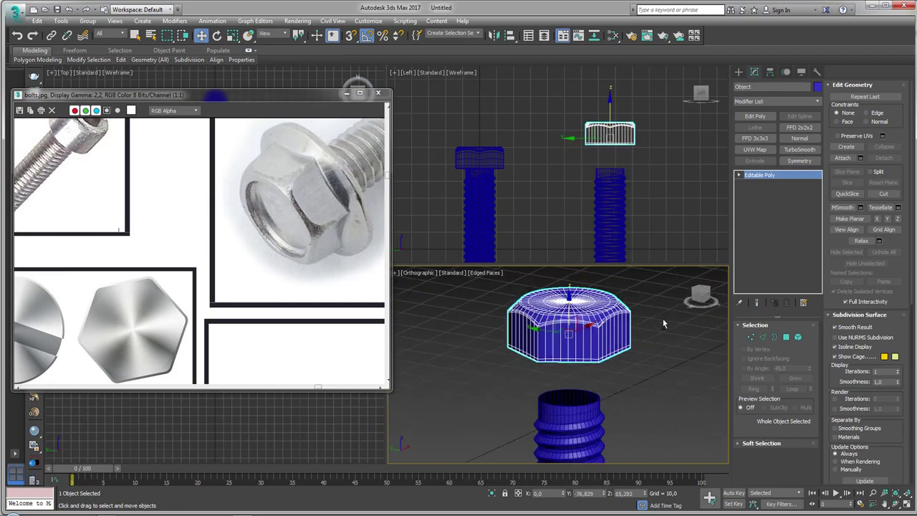
pyautogui.click(762, 337)
pyautogui.keyDown('alt'); pyautogui.moveTo(664, 361); pyautogui.dragTo(666, 422, button='middle'); pyautogui.keyUp('alt')
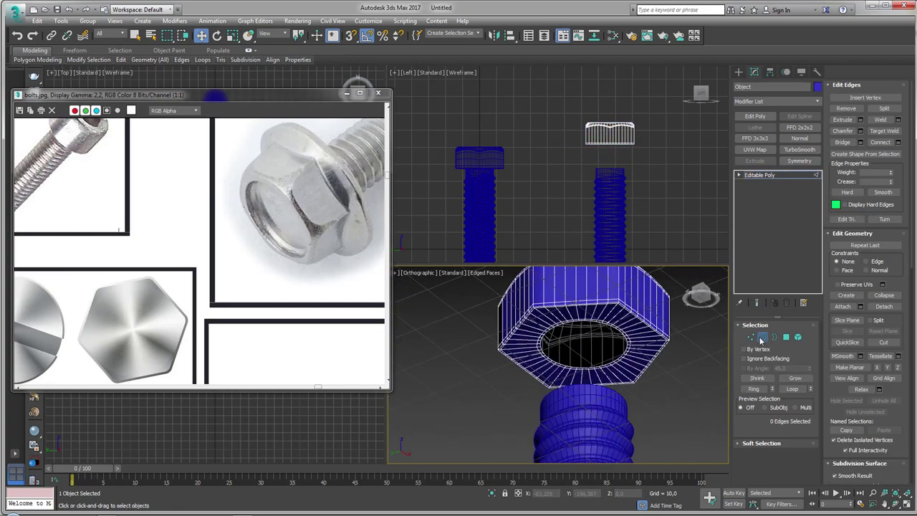
# - Inspect the polygons around the head's hole, then select its bottom open border
pyautogui.click(774, 336)
pyautogui.click(626, 351)
pyautogui.keyDown('ctrl'); pyautogui.click(786, 337); pyautogui.keyUp('ctrl')
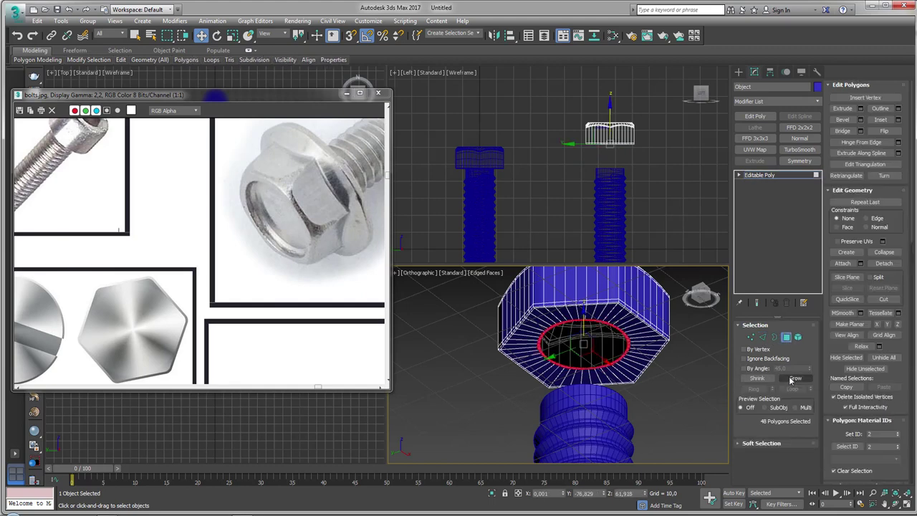
pyautogui.click(793, 378)
pyautogui.click(793, 379)
pyautogui.moveTo(628, 338)
pyautogui.keyDown('alt'); pyautogui.mouseDown(button='middle')
pyautogui.moveTo(610, 350)
pyautogui.moveTo(613, 372)
pyautogui.mouseUp(button='middle'); pyautogui.keyUp('alt')
pyautogui.click(699, 354)
pyautogui.click(773, 336)
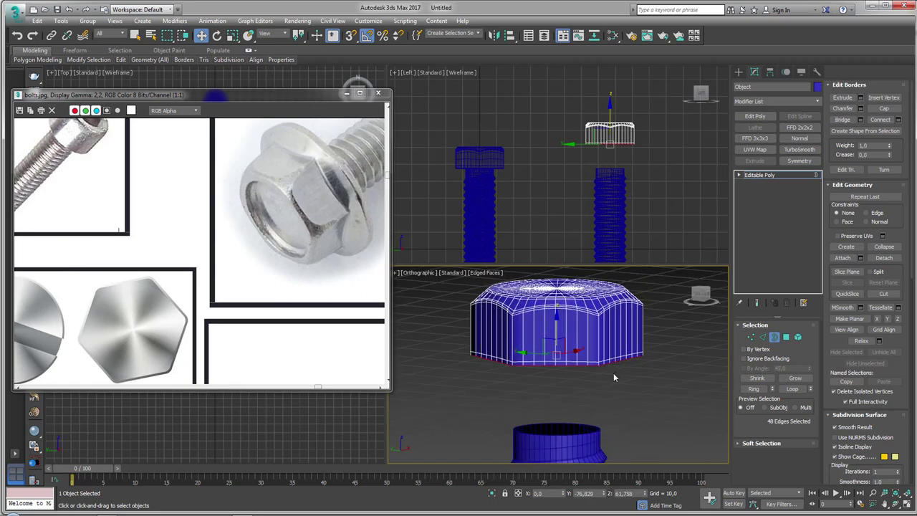
# - Move the bottom border down into a side wall and scale it out into a wide flange
pyautogui.press('r')
pyautogui.keyDown('shift'); pyautogui.moveTo(561, 348); pyautogui.dragTo(356, 226); pyautogui.keyUp('shift')
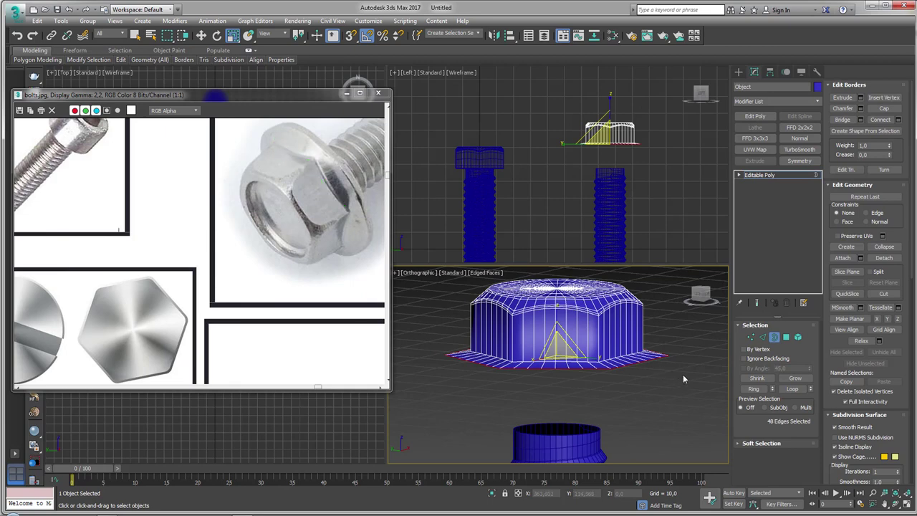
pyautogui.hotkey('ctrl', 'z')
pyautogui.click(608, 301)
pyautogui.press('w')
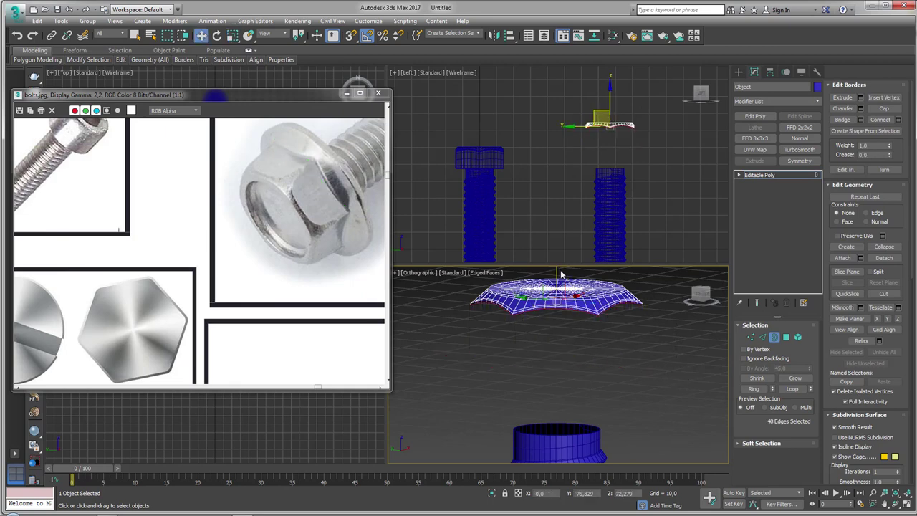
pyautogui.keyDown('shift'); pyautogui.moveTo(556, 272); pyautogui.dragTo(555, 313); pyautogui.keyUp('shift')
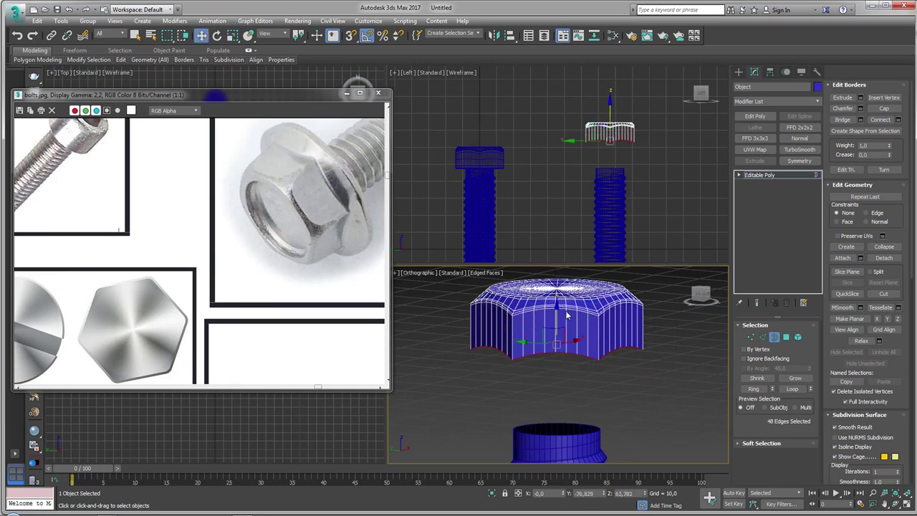
pyautogui.press('e')
pyautogui.press('r')
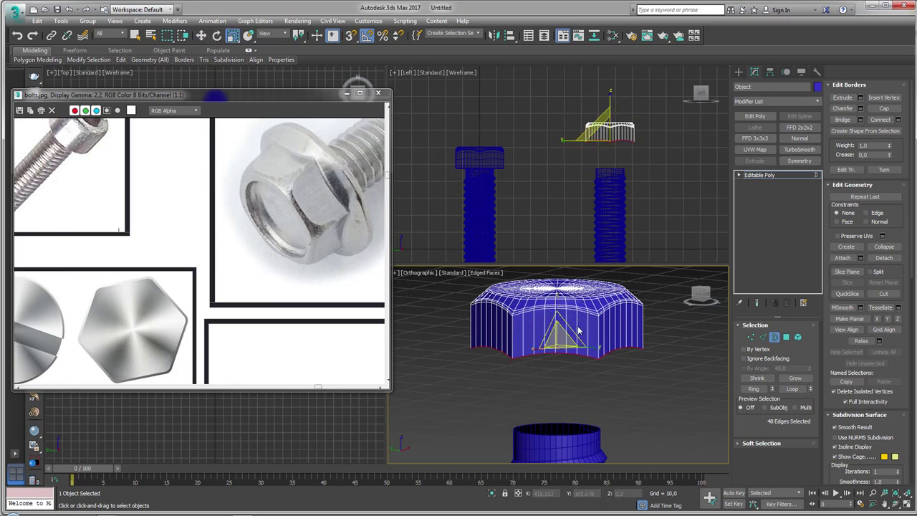
pyautogui.keyDown('alt'); pyautogui.moveTo(556, 309); pyautogui.dragTo(569, 353, button='middle'); pyautogui.keyUp('alt')
pyautogui.moveTo(557, 343); pyautogui.dragTo(566, 319)
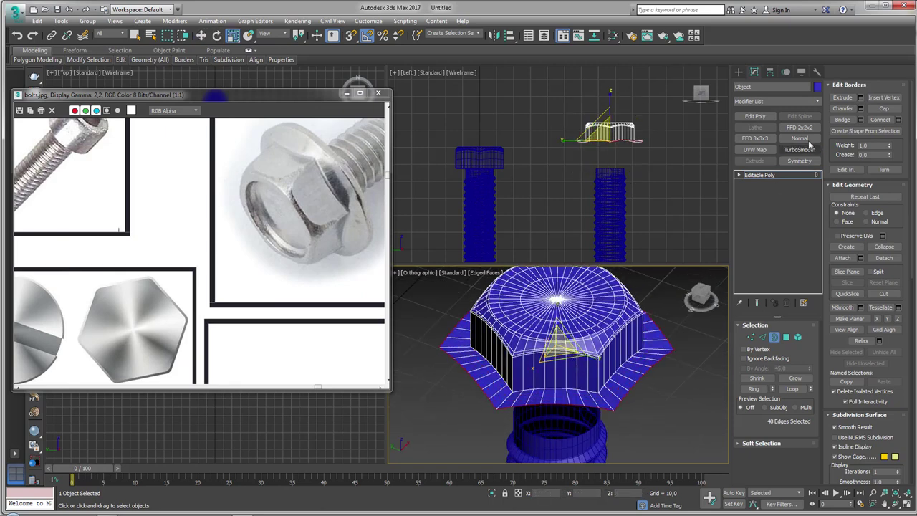
# - Round the head with a Spherify modifier and collapse it into the mesh
pyautogui.click(773, 100)
pyautogui.moveTo(823, 321); pyautogui.dragTo(822, 433)
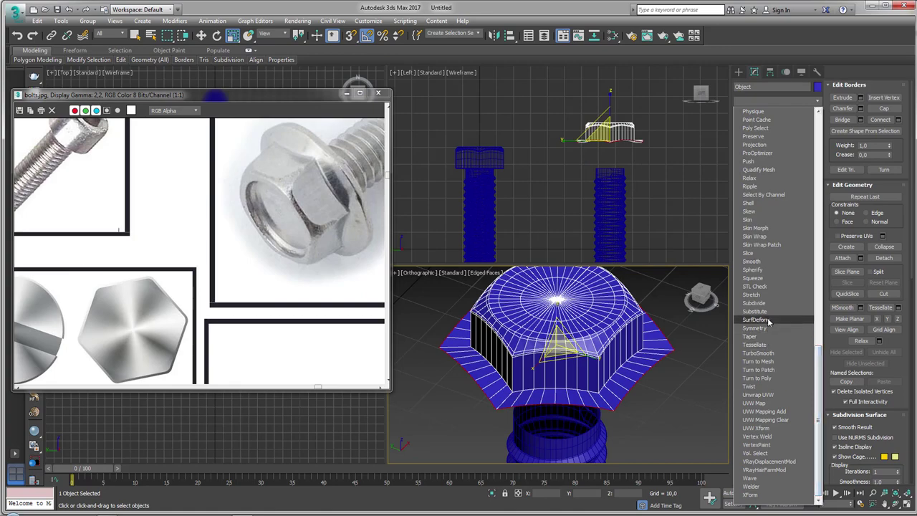
pyautogui.click(752, 269)
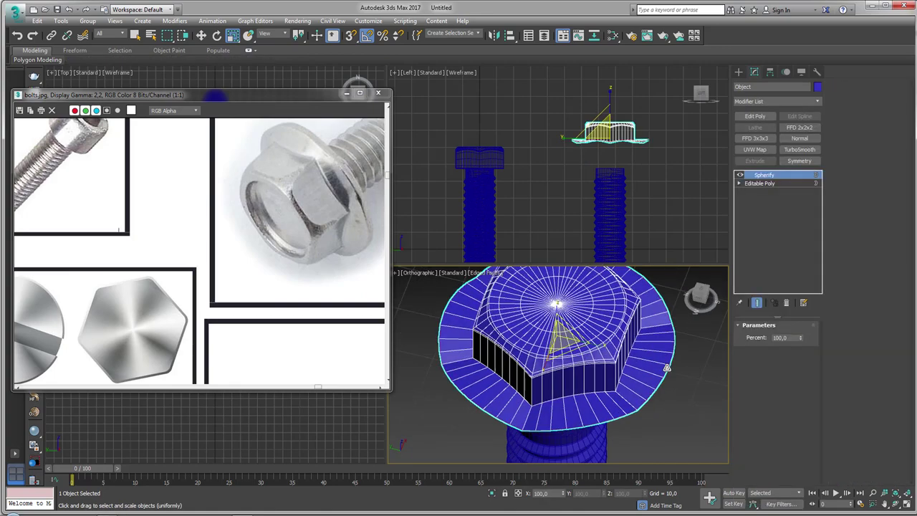
pyautogui.keyDown('alt'); pyautogui.moveTo(643, 347); pyautogui.dragTo(632, 352, button='middle'); pyautogui.keyUp('alt')
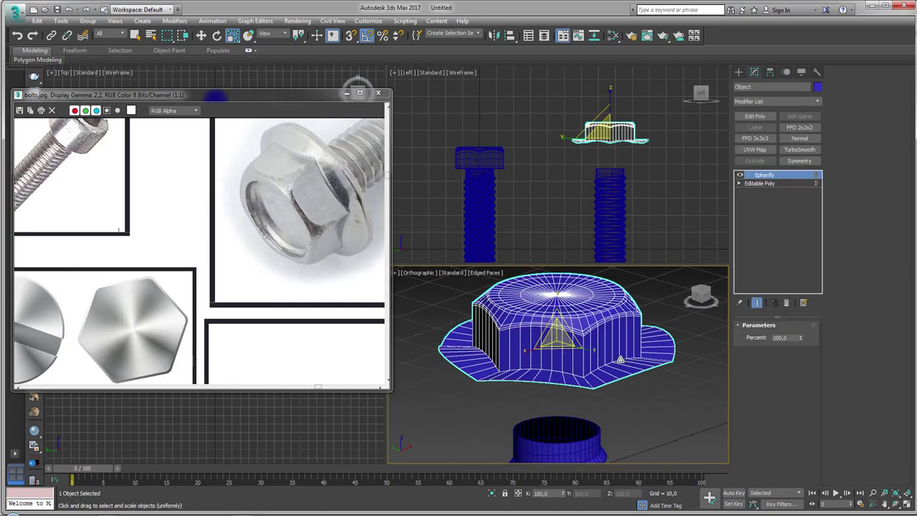
pyautogui.rightClick(621, 358)
pyautogui.click(737, 461)
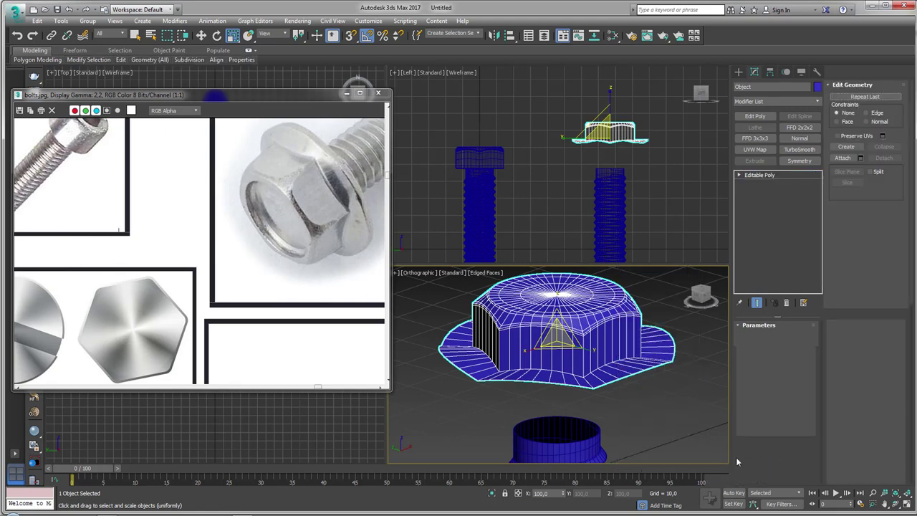
# - Select the head's bottom border and lower it in Z to droop the flange
pyautogui.click(774, 336)
pyautogui.click(551, 366)
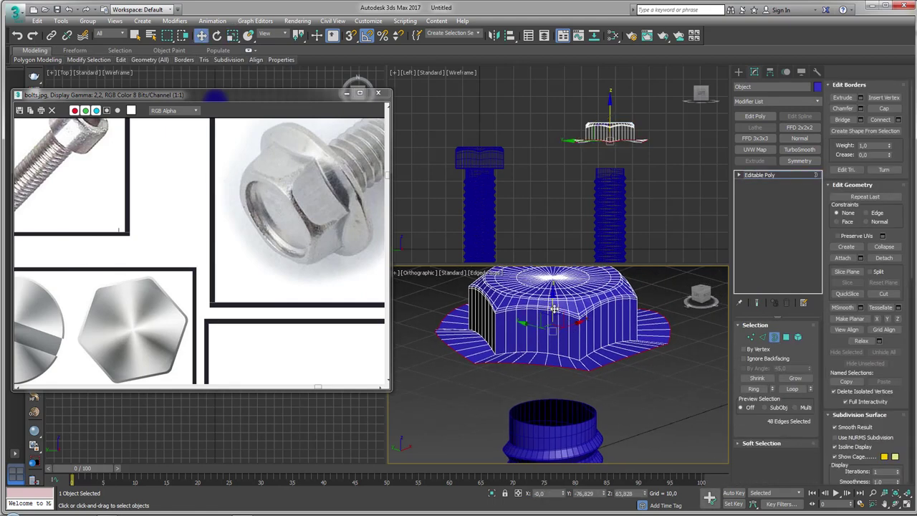
pyautogui.moveTo(554, 308); pyautogui.dragTo(554, 321)
pyautogui.keyDown('alt'); pyautogui.moveTo(554, 321); pyautogui.dragTo(831, 315, button='middle'); pyautogui.keyUp('alt')
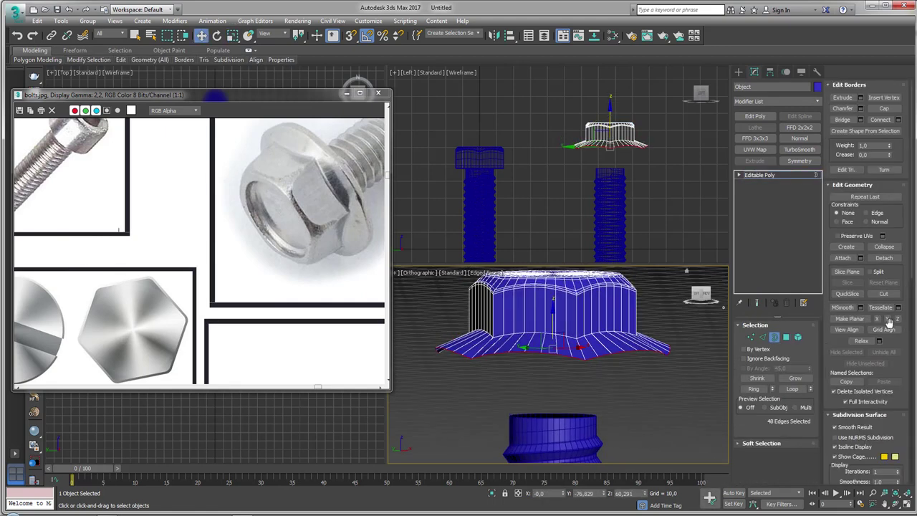
pyautogui.keyDown('alt'); pyautogui.moveTo(891, 326); pyautogui.dragTo(564, 347, button='middle'); pyautogui.keyUp('alt')
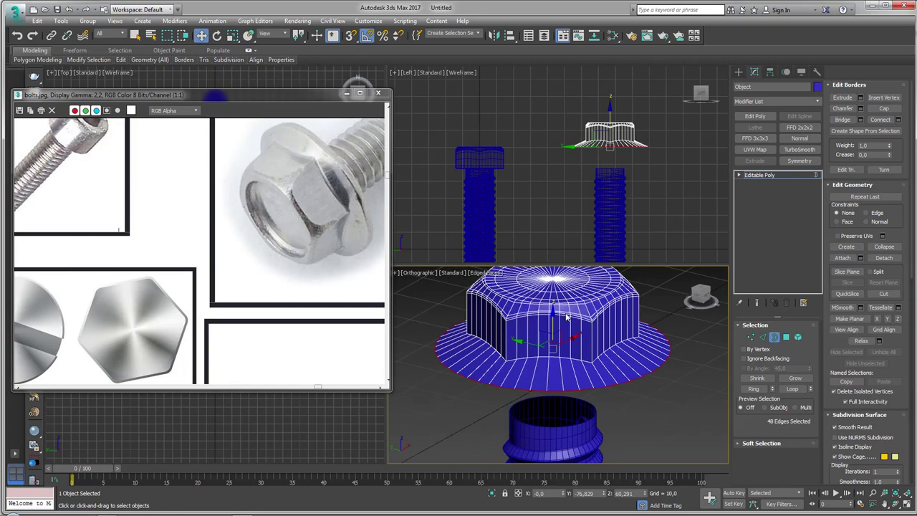
# - Scale the bottom flange border inward to pull the rim in
pyautogui.press('e')
pyautogui.press('r')
pyautogui.moveTo(564, 348); pyautogui.dragTo(553, 329)
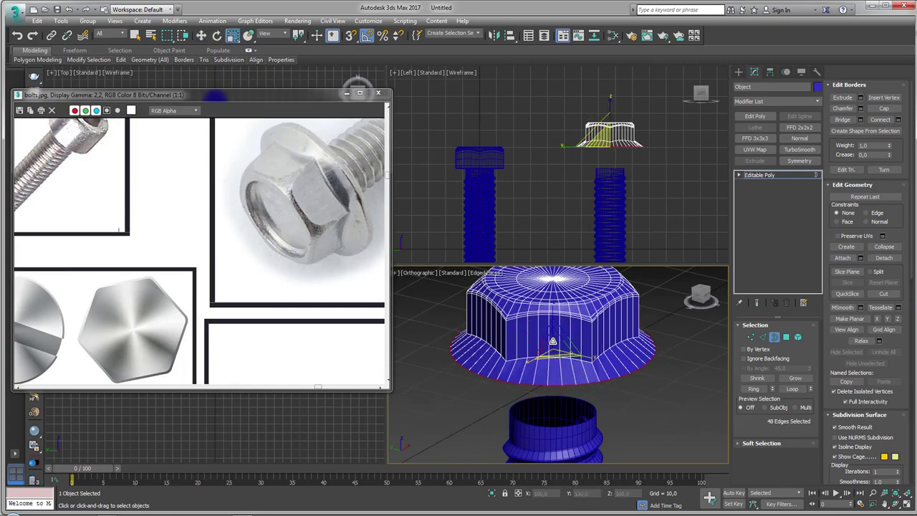
pyautogui.press('w')
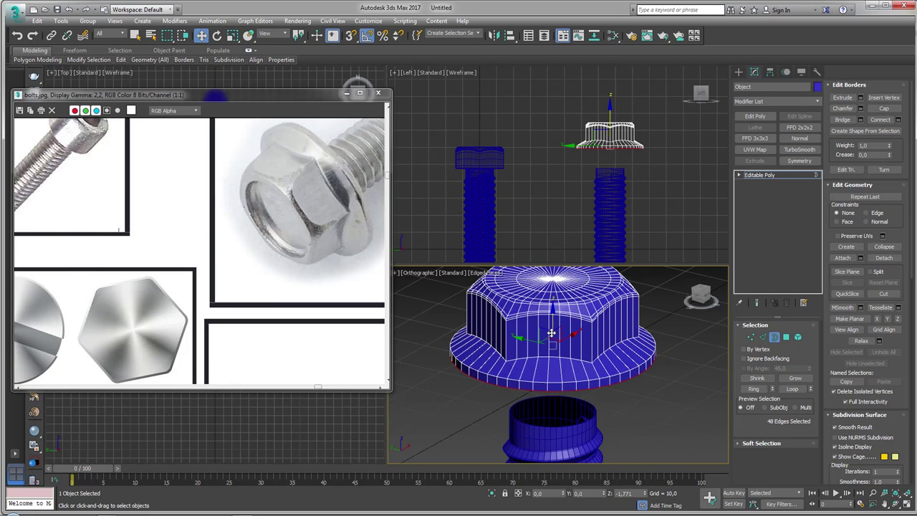
pyautogui.moveTo(553, 326)
pyautogui.keyDown('alt'); pyautogui.mouseDown(button='middle')
pyautogui.moveTo(573, 314)
pyautogui.moveTo(556, 372)
pyautogui.mouseUp(button='middle'); pyautogui.keyUp('alt')
pyautogui.press('r')
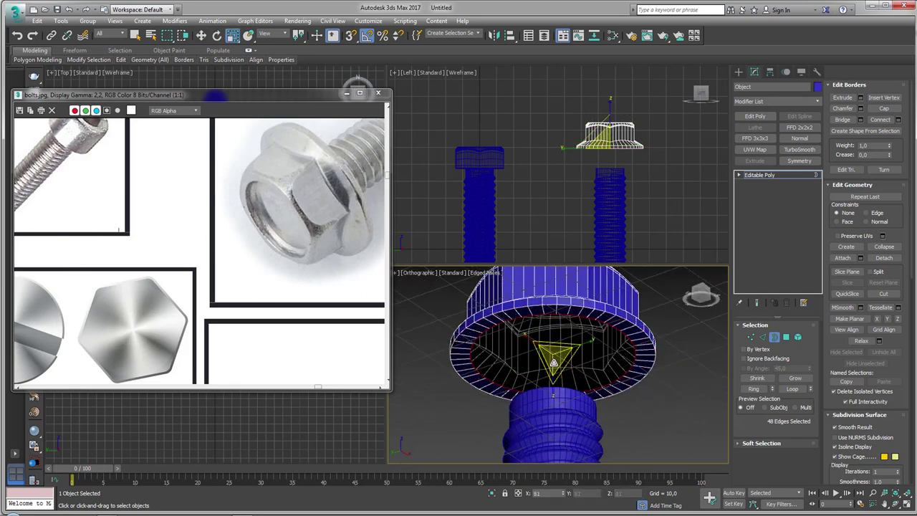
pyautogui.moveTo(556, 378); pyautogui.dragTo(563, 380)
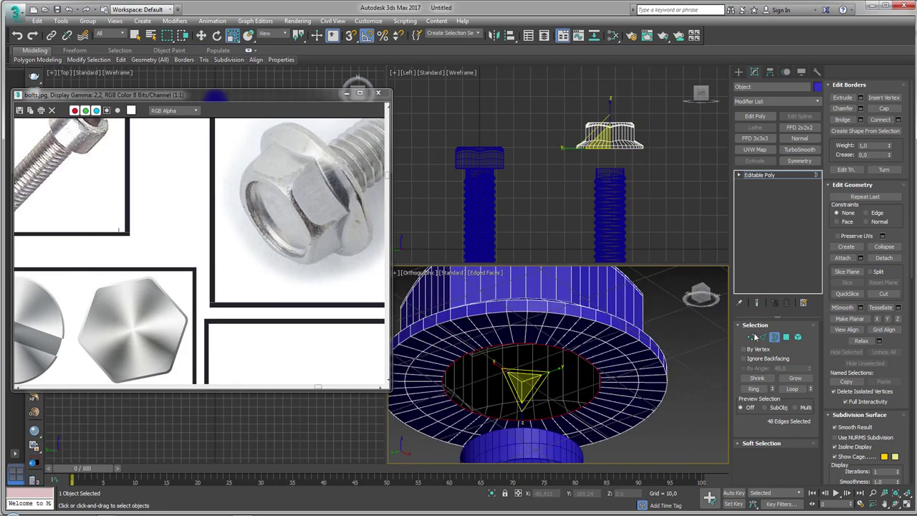
pyautogui.press('2')
pyautogui.keyDown('alt'); pyautogui.moveTo(621, 319); pyautogui.dragTo(643, 379, button='middle'); pyautogui.keyUp('alt')
# - Ring-select a vertical side edge and connect it with 2 segments around the hex head
pyautogui.click(641, 378)
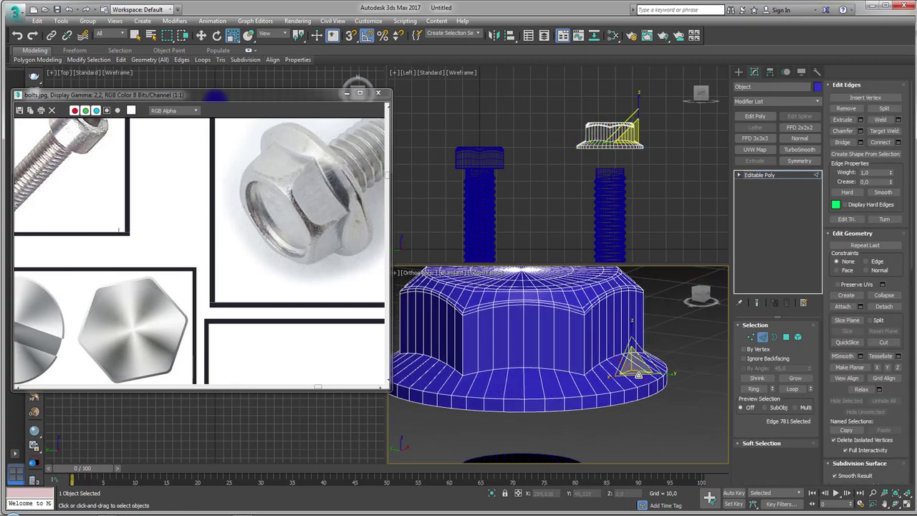
pyautogui.click(754, 388)
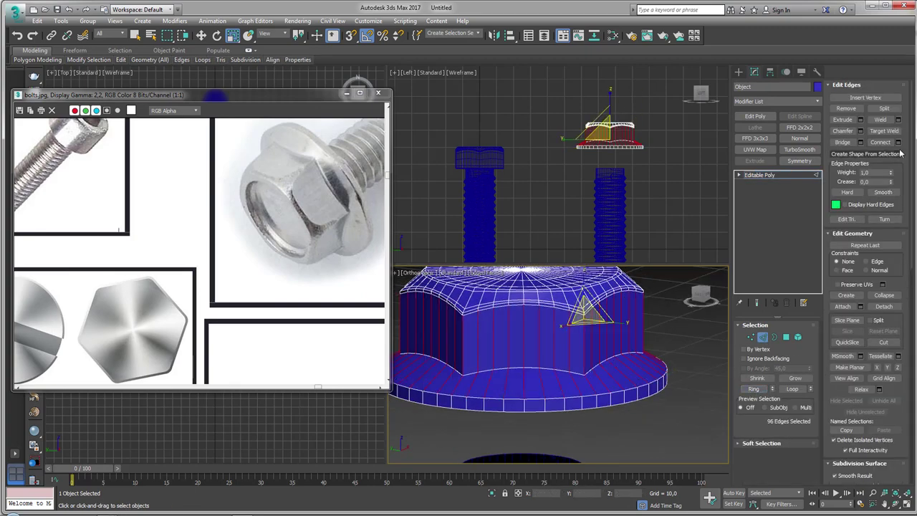
pyautogui.moveTo(575, 324); pyautogui.dragTo(578, 347)
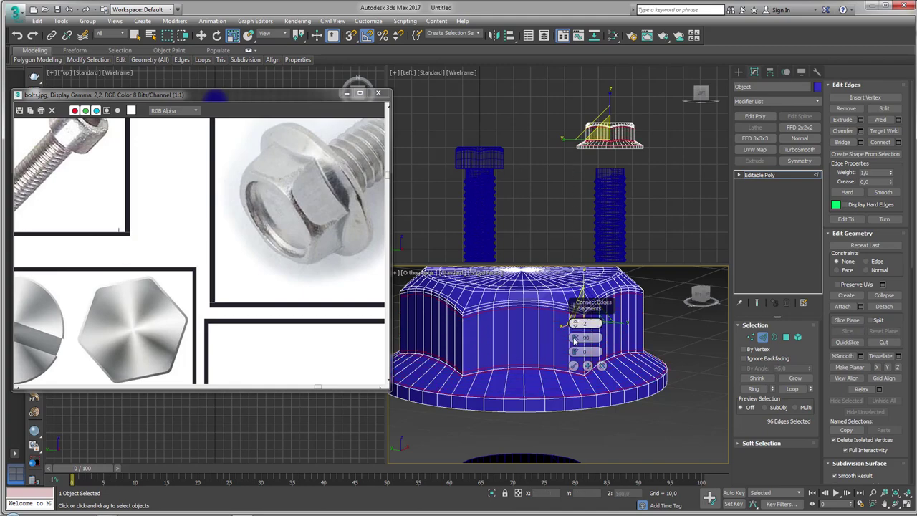
pyautogui.click(573, 366)
pyautogui.keyDown('alt'); pyautogui.moveTo(573, 366); pyautogui.dragTo(611, 294, button='middle'); pyautogui.keyUp('alt')
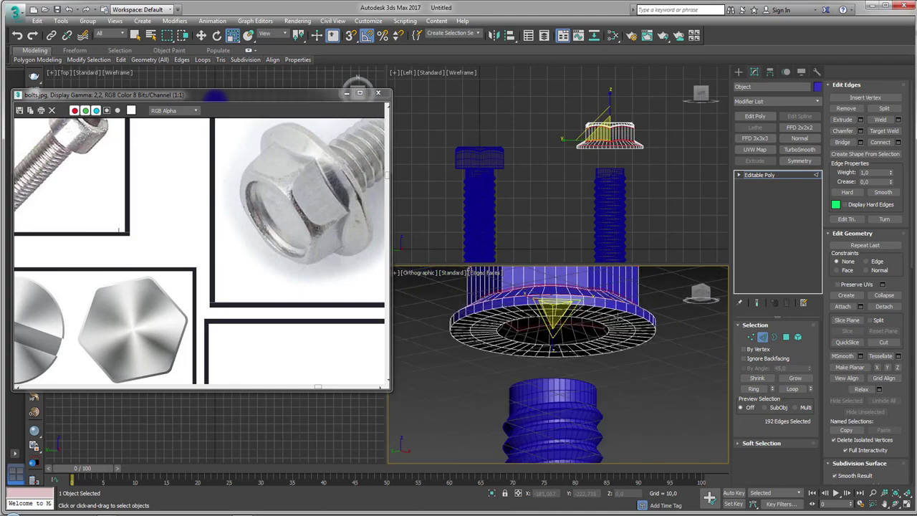
pyautogui.scroll(-1, 613, 308)
pyautogui.scroll(-1, 623, 372)
pyautogui.keyDown('alt'); pyautogui.moveTo(582, 368); pyautogui.dragTo(646, 335, button='middle'); pyautogui.keyUp('alt')
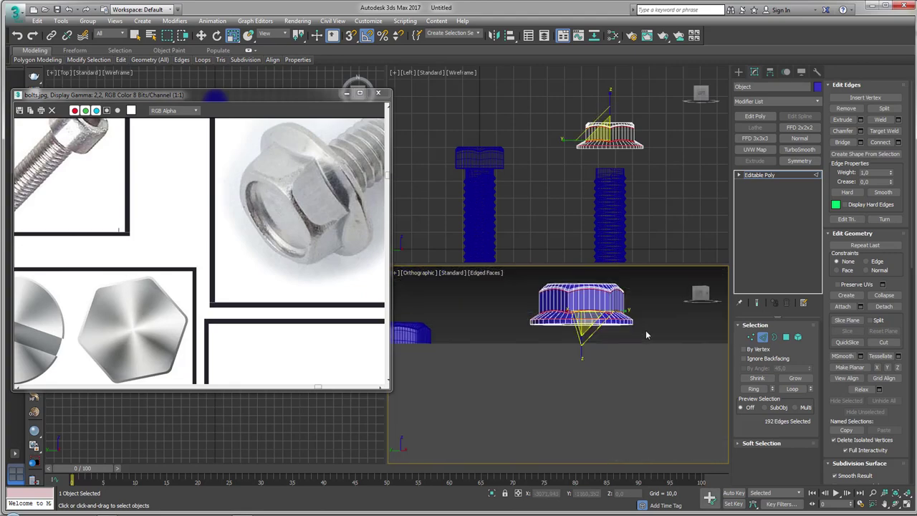
pyautogui.keyDown('alt'); pyautogui.moveTo(738, 344); pyautogui.dragTo(816, 352, button='middle'); pyautogui.keyUp('alt')
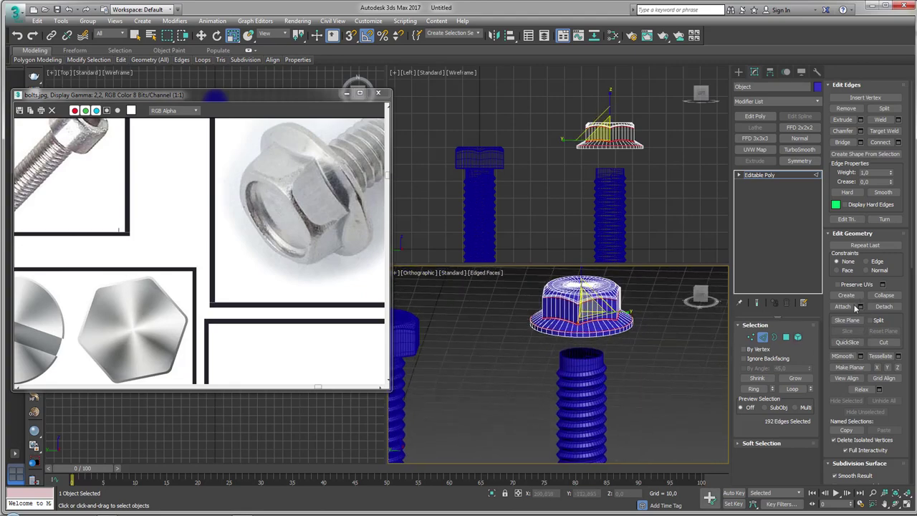
# - Attach the threaded shaft to the hex head, bridge the head's bottom border, and select the head vertices
pyautogui.click(852, 306)
pyautogui.click(581, 390)
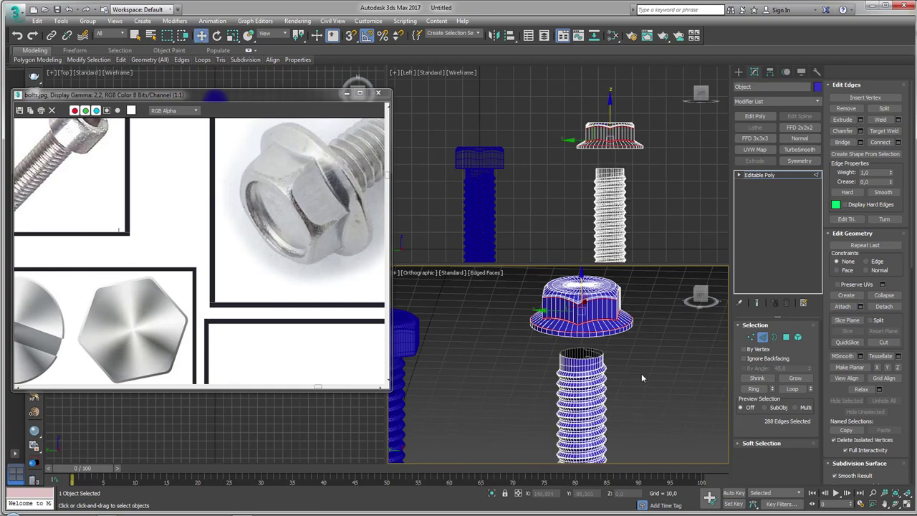
pyautogui.click(773, 337)
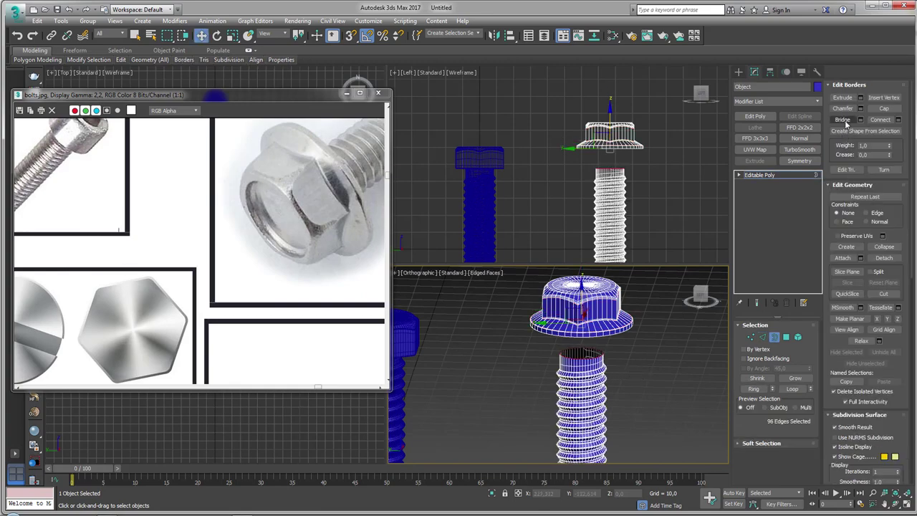
pyautogui.click(843, 120)
pyautogui.click(751, 337)
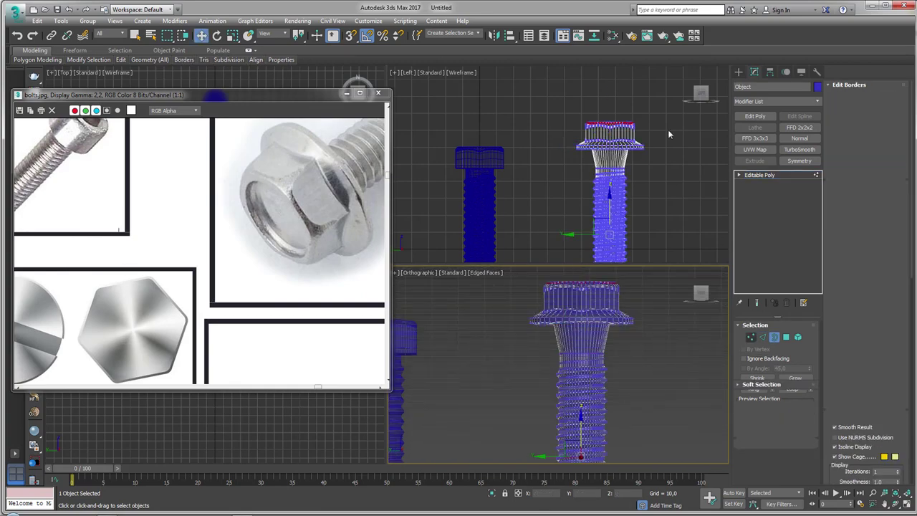
pyautogui.moveTo(651, 152)
pyautogui.mouseDown()
pyautogui.moveTo(573, 111)
pyautogui.moveTo(609, 121)
pyautogui.mouseUp()
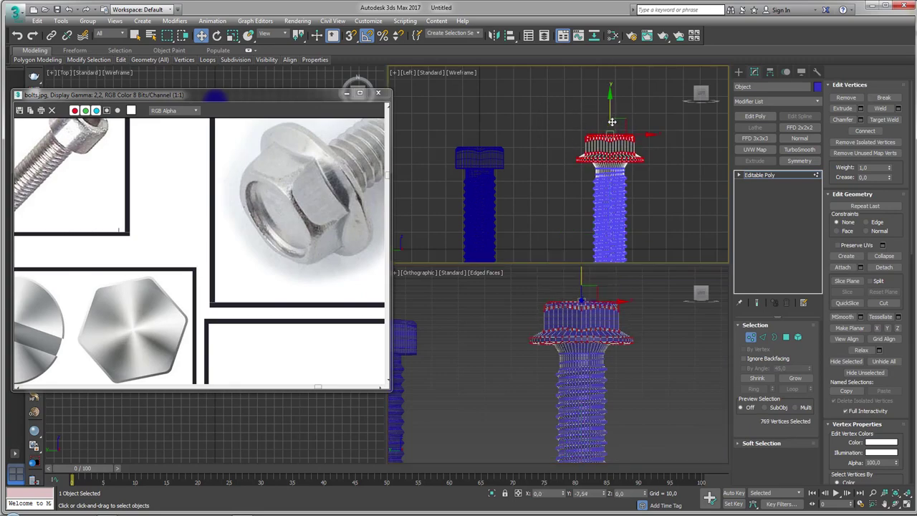
# - Return to object level, reframe the view, and drag a copy of the bolt to the right
pyautogui.press('1')
pyautogui.moveTo(649, 331)
pyautogui.keyDown('alt'); pyautogui.mouseDown(button='middle')
pyautogui.moveTo(643, 371)
pyautogui.moveTo(553, 401)
pyautogui.mouseUp(button='middle'); pyautogui.keyUp('alt')
pyautogui.scroll(-3, 643, 371)
pyautogui.scroll(-1, 266, 288)
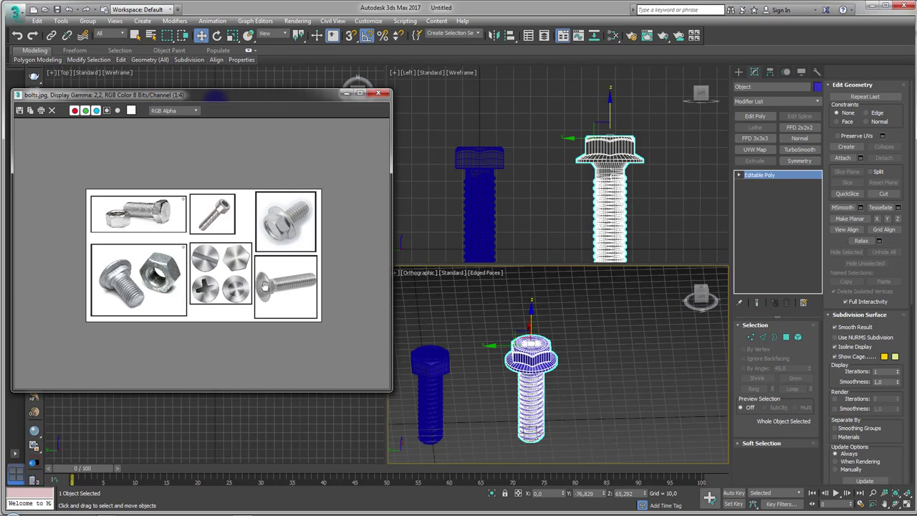
pyautogui.scroll(2, 265, 287)
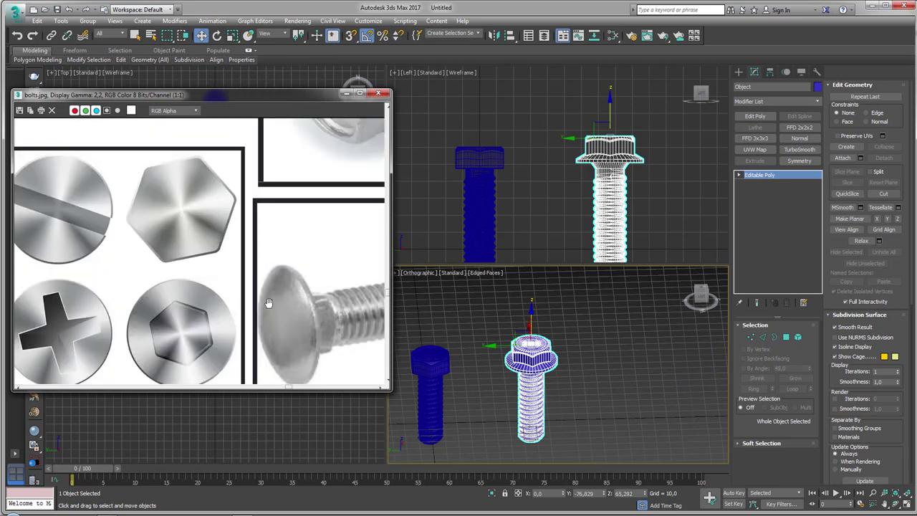
pyautogui.moveTo(507, 359); pyautogui.dragTo(470, 352, button='middle')
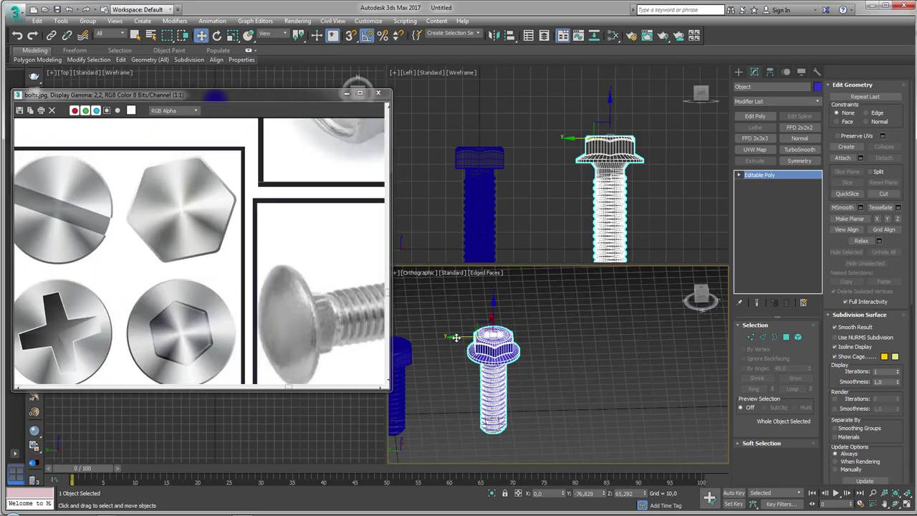
pyautogui.keyDown('shift'); pyautogui.moveTo(455, 337); pyautogui.dragTo(594, 326); pyautogui.keyUp('shift')
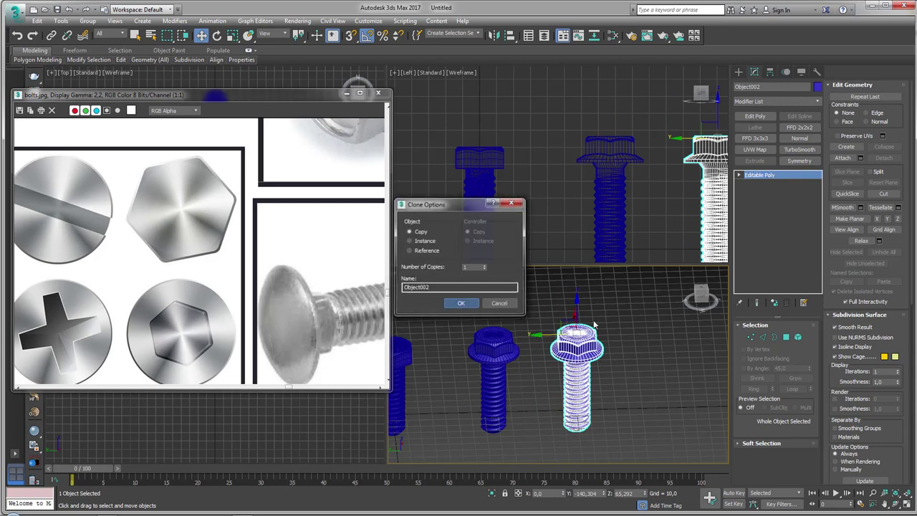
# - Cancel the bolt clone and draw a sphere (radius 24.061, 32 segments) right of the bolts
pyautogui.press('Escape')
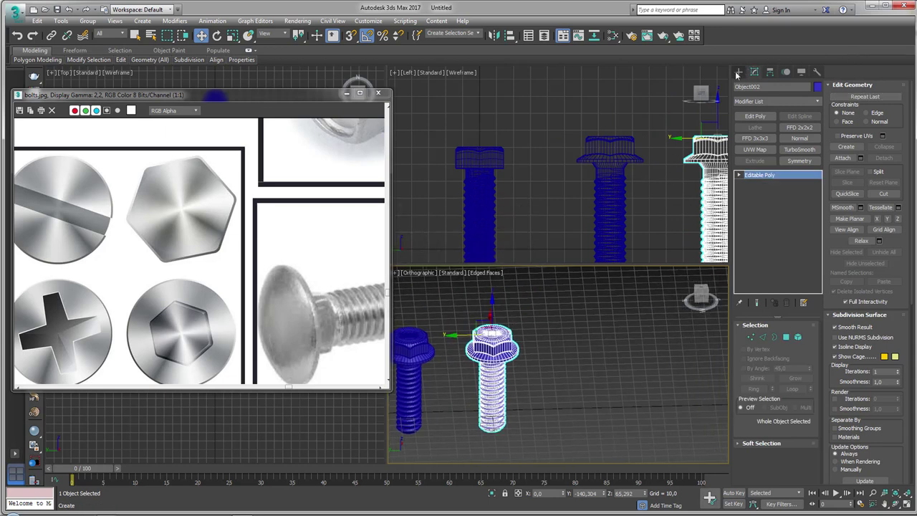
pyautogui.click(739, 71)
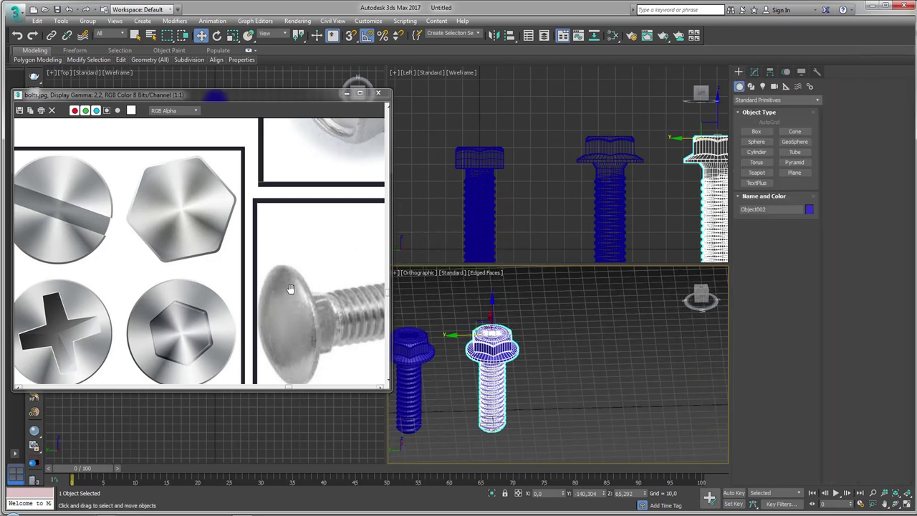
pyautogui.click(758, 143)
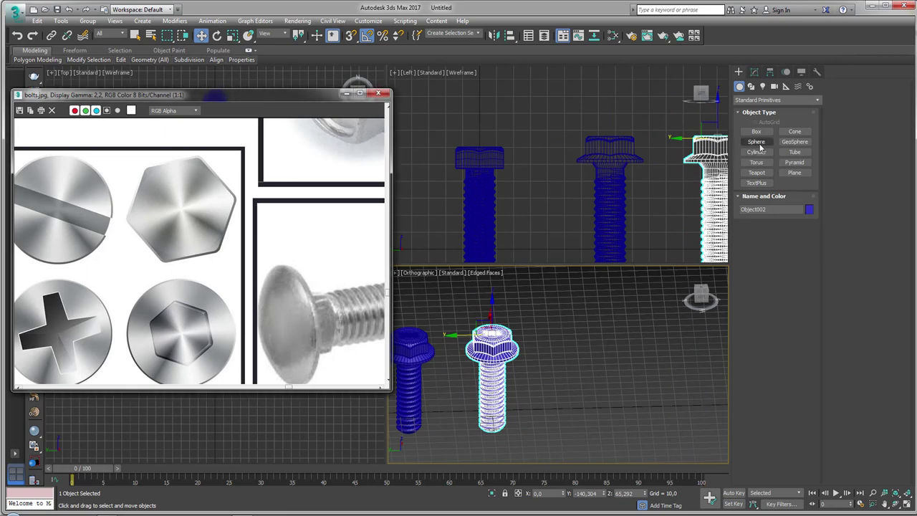
pyautogui.moveTo(581, 409); pyautogui.dragTo(609, 405)
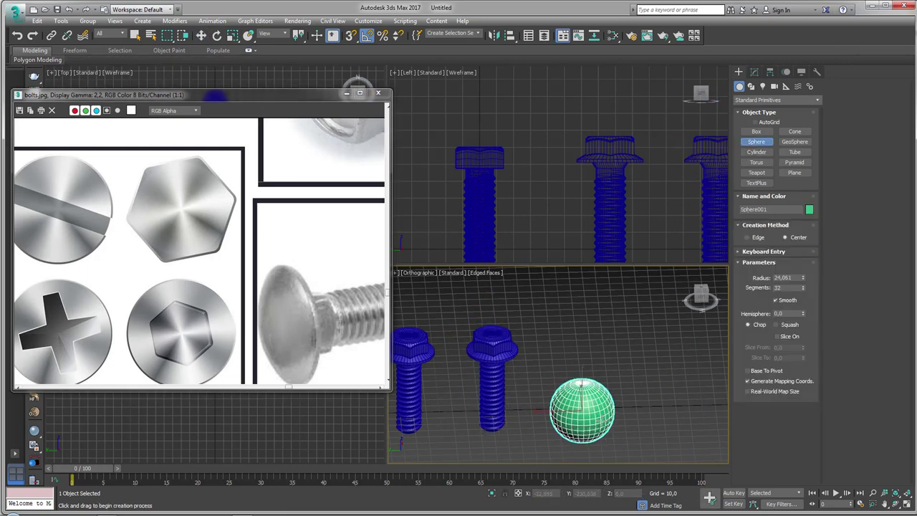
pyautogui.moveTo(609, 404)
pyautogui.keyDown('alt'); pyautogui.mouseDown(button='middle')
pyautogui.moveTo(573, 346)
pyautogui.moveTo(598, 342)
pyautogui.mouseUp(button='middle'); pyautogui.keyUp('alt')
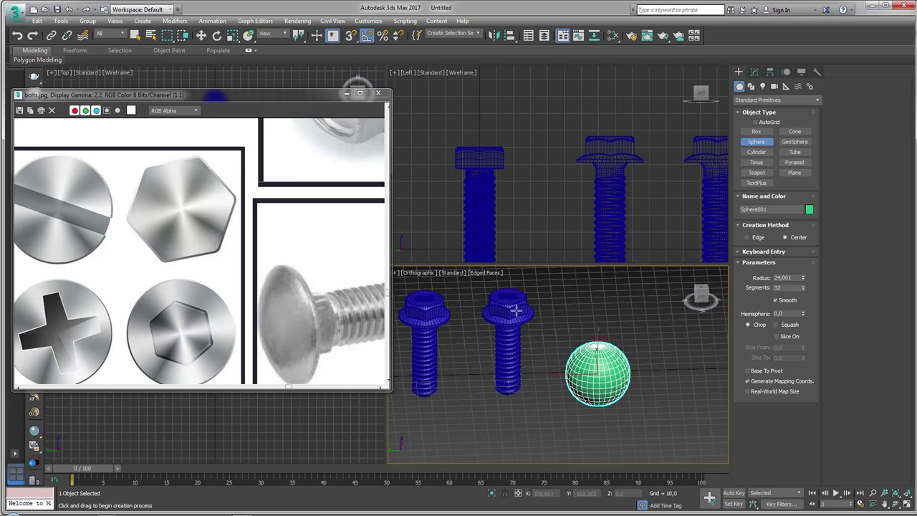
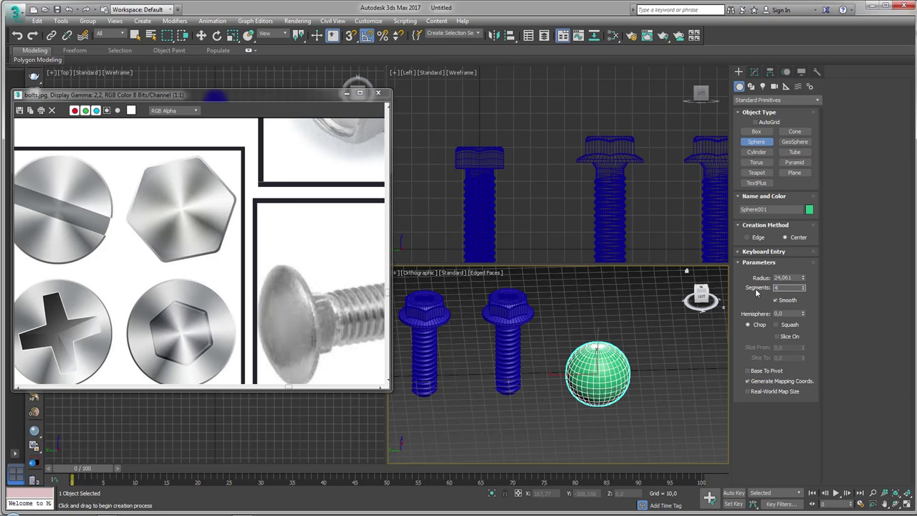
pyautogui.write('8')
# - Commit the sphere's new segment count and convert it to an Editable Poly
pyautogui.press('Return')
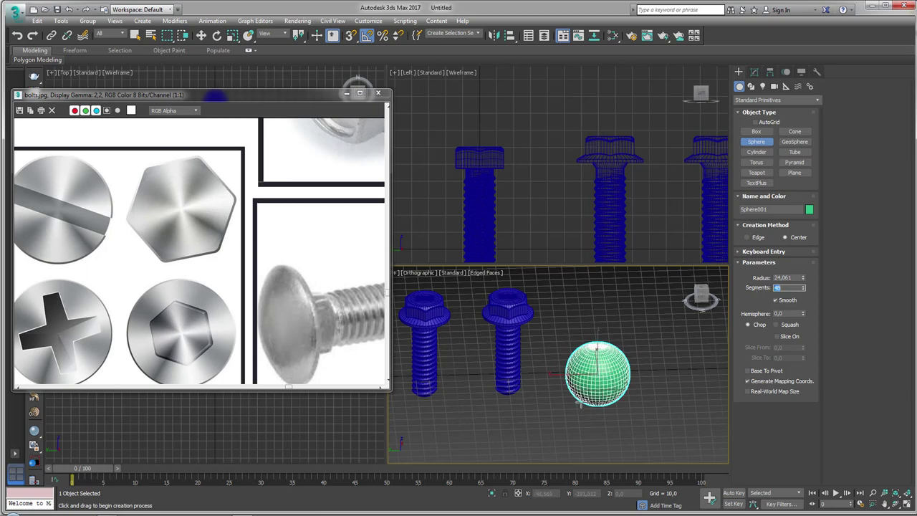
pyautogui.press('z')
pyautogui.press('w')
pyautogui.rightClick(585, 323)
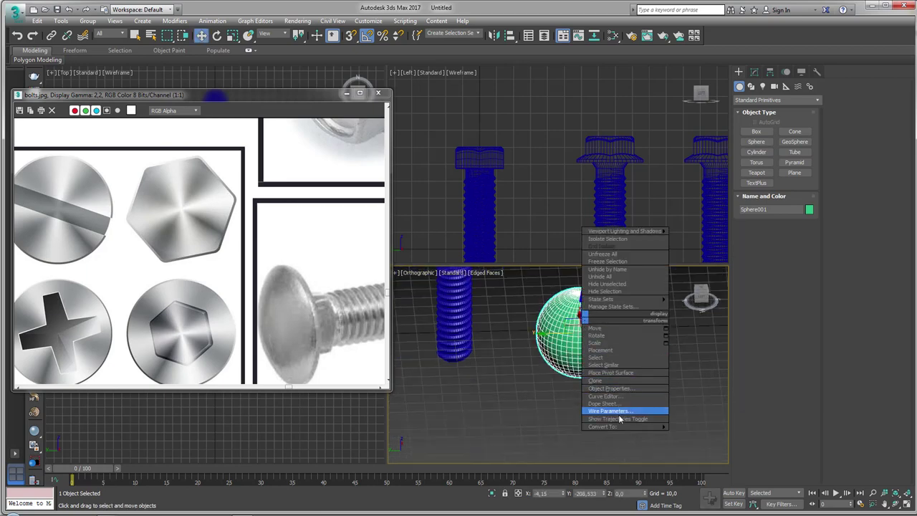
pyautogui.click(705, 435)
# - Select an edge ring above the middle, then delete the sphere's lower element, leaving a dome
pyautogui.click(762, 337)
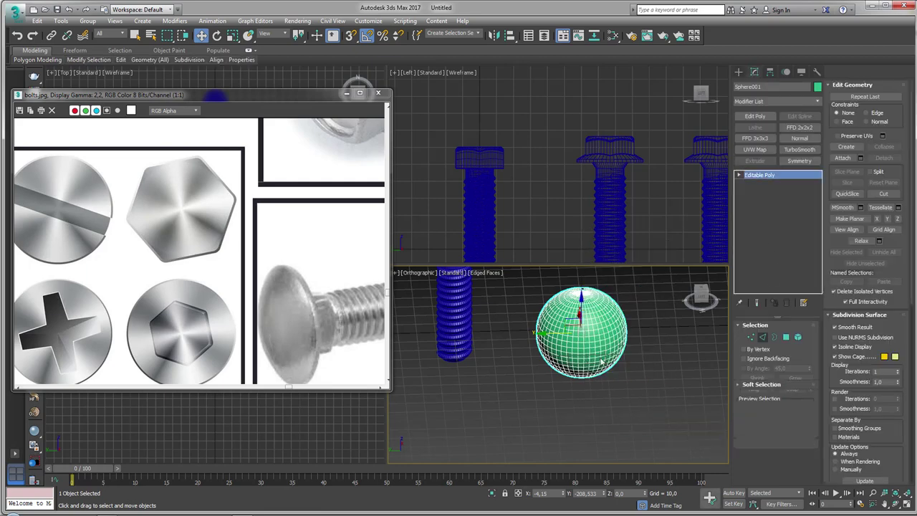
pyautogui.scroll(2, 602, 332)
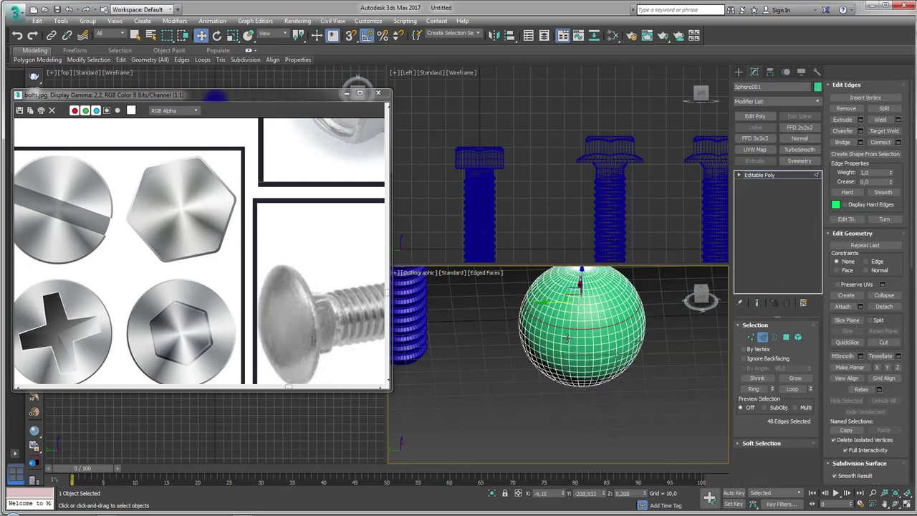
pyautogui.click(581, 281)
pyautogui.click(798, 337)
pyautogui.click(581, 358)
pyautogui.press('Delete')
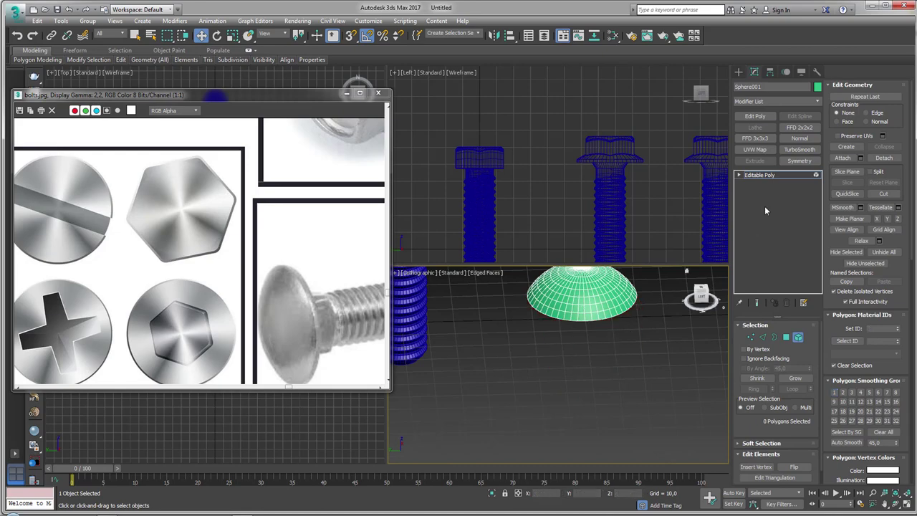
pyautogui.click(772, 176)
pyautogui.scroll(-2, 561, 375)
pyautogui.scroll(-3, 560, 375)
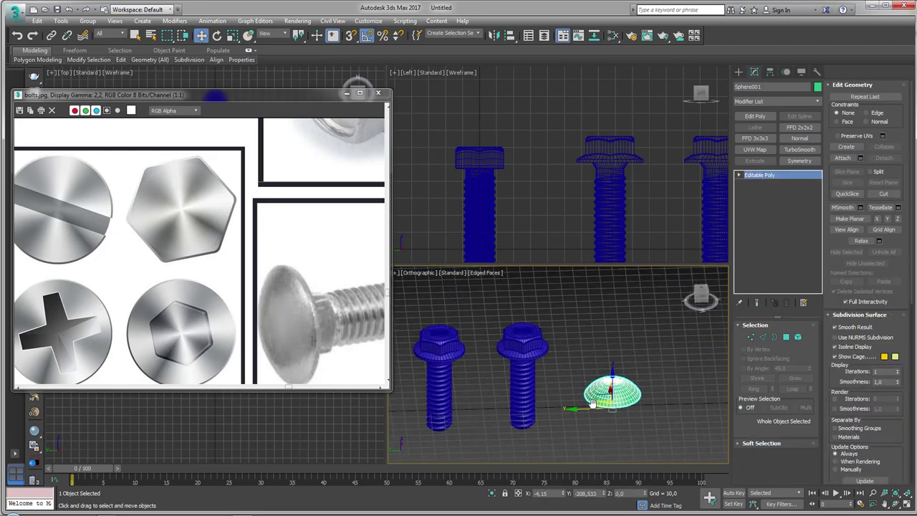
# - Select the head polygons of the third bolt and delete them
pyautogui.click(529, 358)
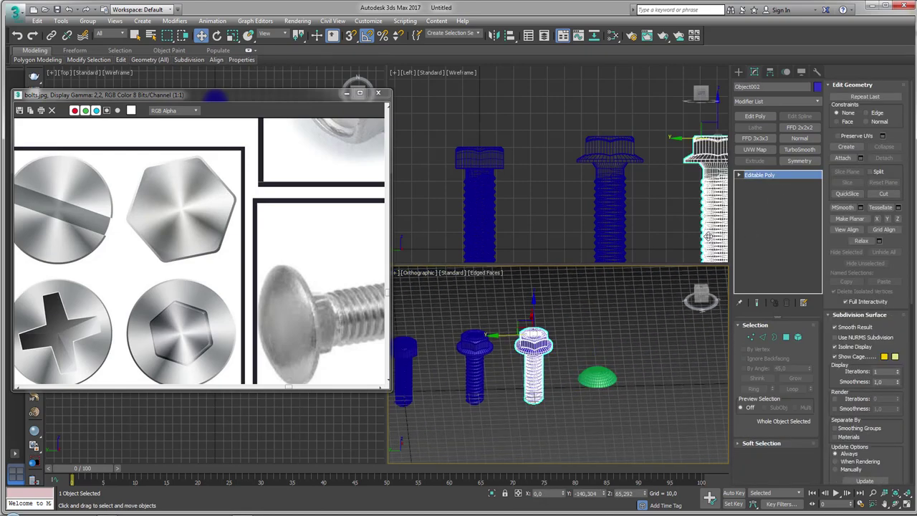
pyautogui.click(786, 337)
pyautogui.scroll(2, 513, 141)
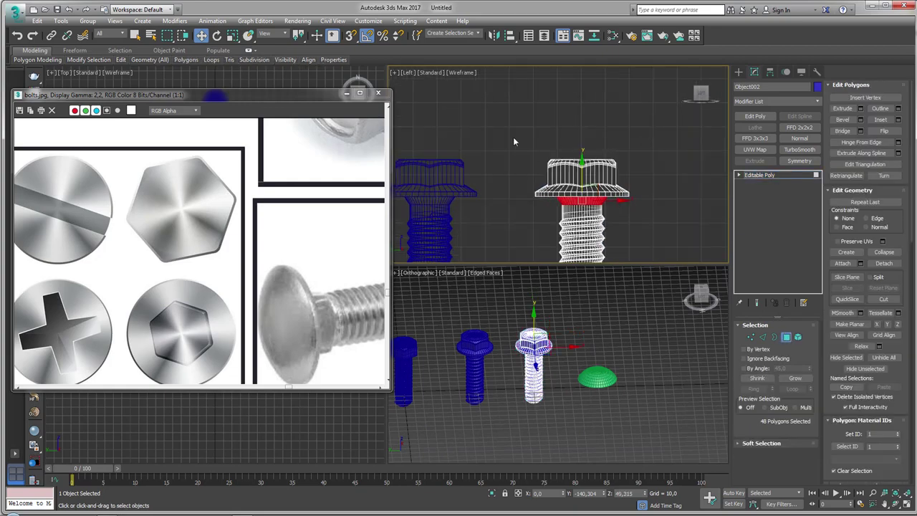
pyautogui.moveTo(677, 208); pyautogui.dragTo(680, 198)
pyautogui.press('Delete')
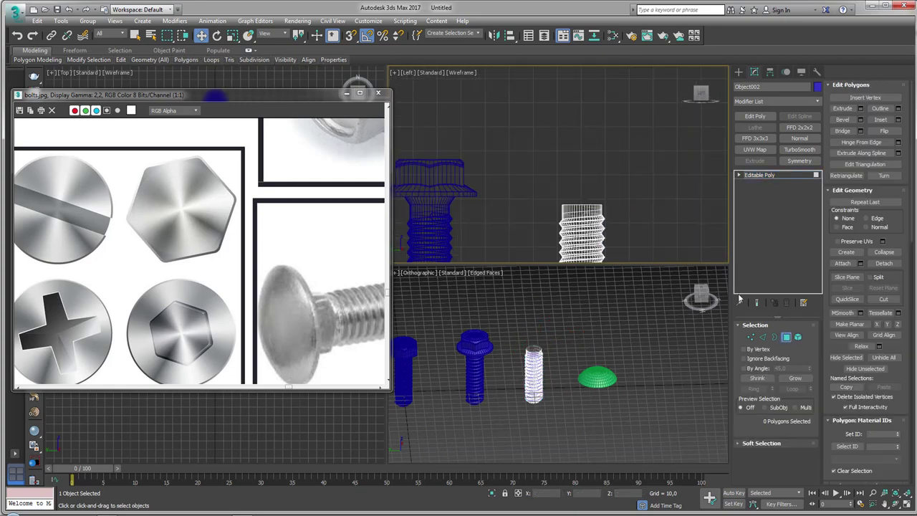
pyautogui.moveTo(603, 356); pyautogui.dragTo(620, 343, button='middle')
pyautogui.click(761, 175)
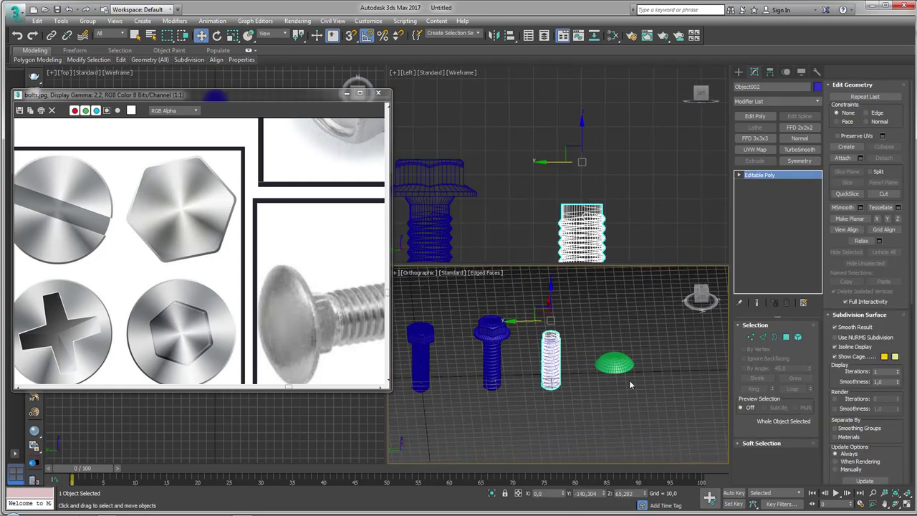
# - Center-align the green dome to the third bolt and raise it onto the shank
pyautogui.click(620, 367)
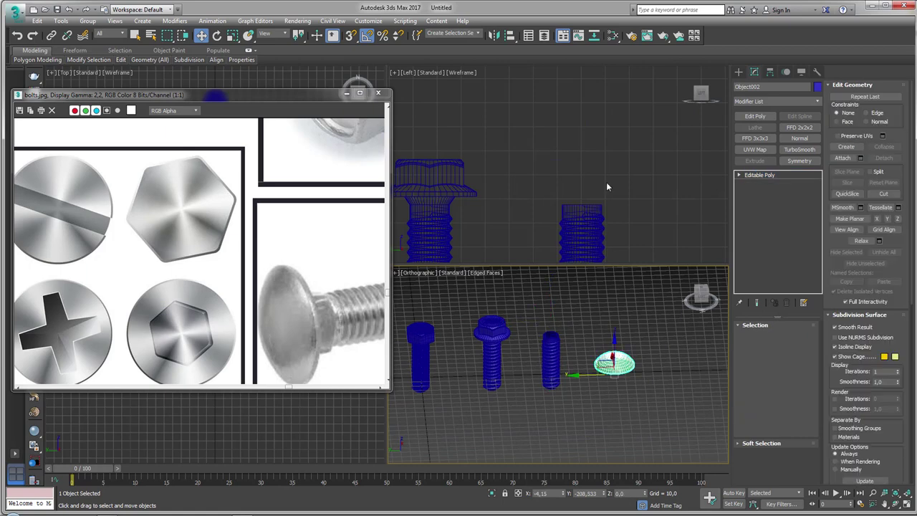
pyautogui.click(510, 36)
pyautogui.click(550, 354)
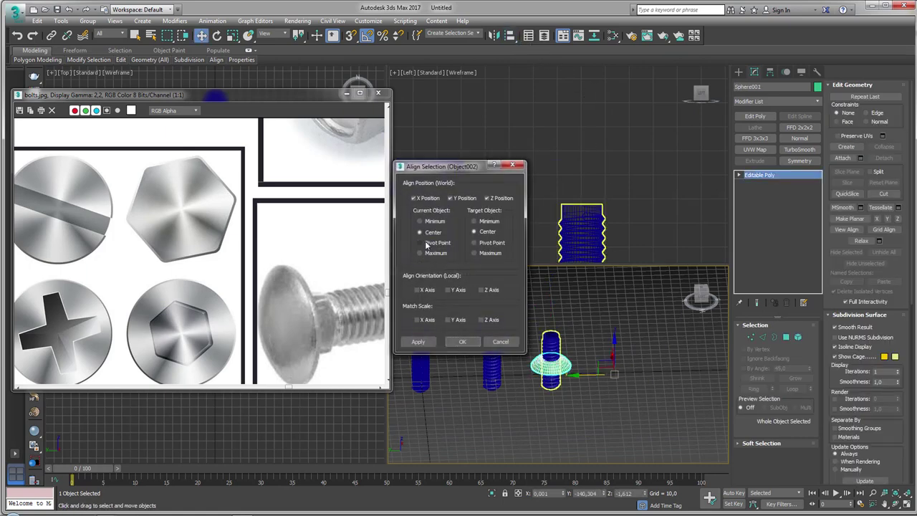
pyautogui.click(462, 341)
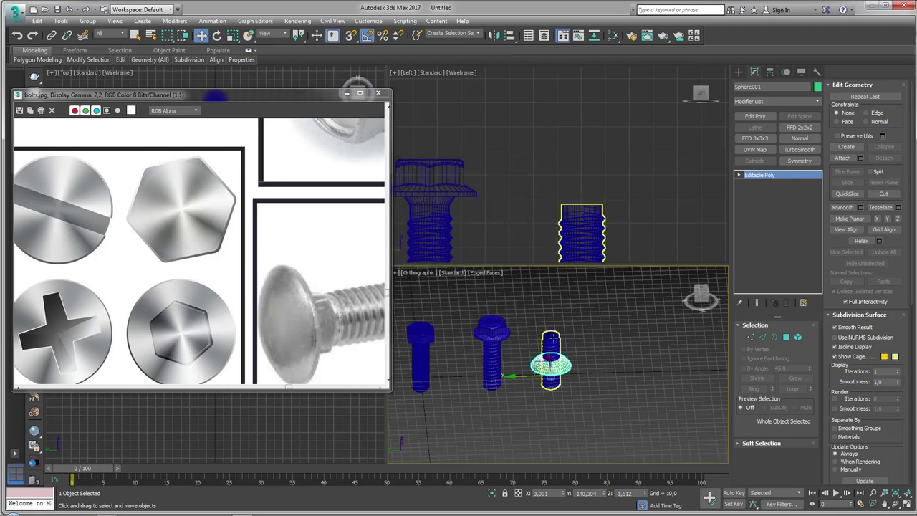
pyautogui.moveTo(550, 358); pyautogui.dragTo(550, 310)
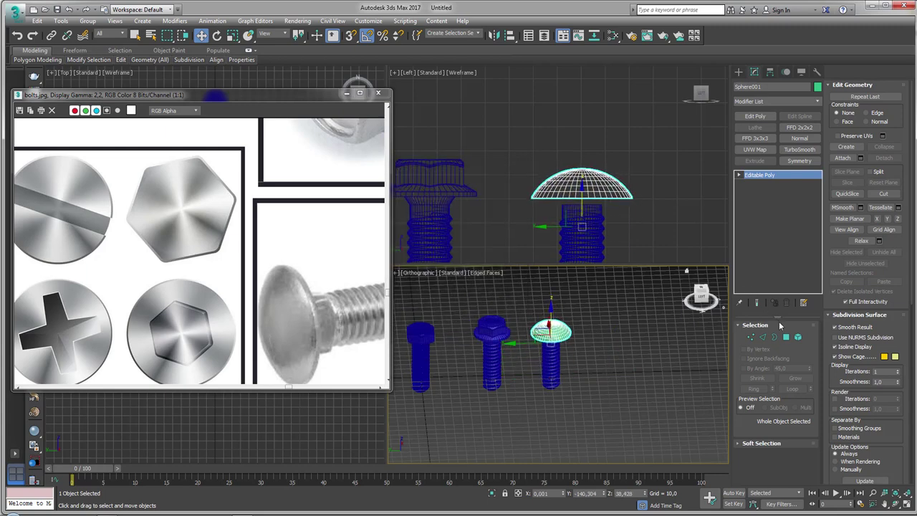
# - Squash the dome element flatter in Z and attach the threaded shank to it
pyautogui.click(773, 337)
pyautogui.click(629, 199)
pyautogui.scroll(3, 606, 182)
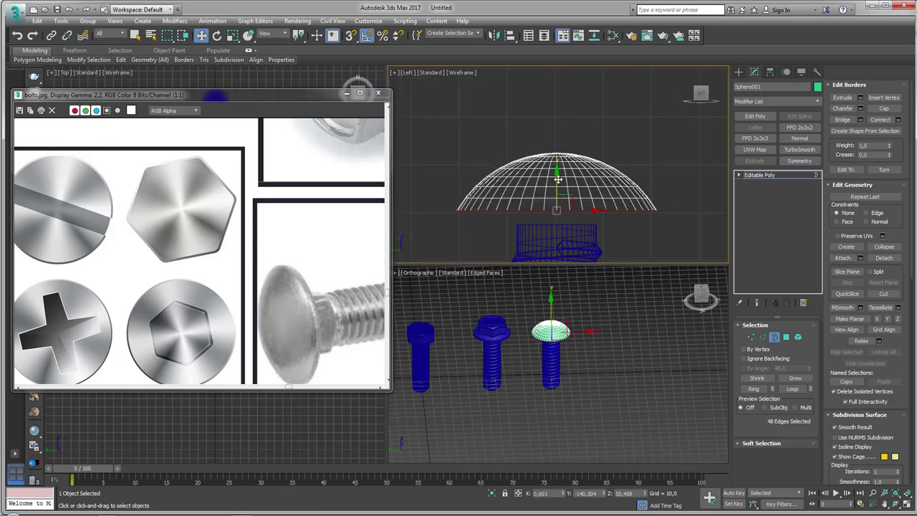
pyautogui.keyDown('alt'); pyautogui.moveTo(610, 235); pyautogui.dragTo(708, 197, button='middle'); pyautogui.keyUp('alt')
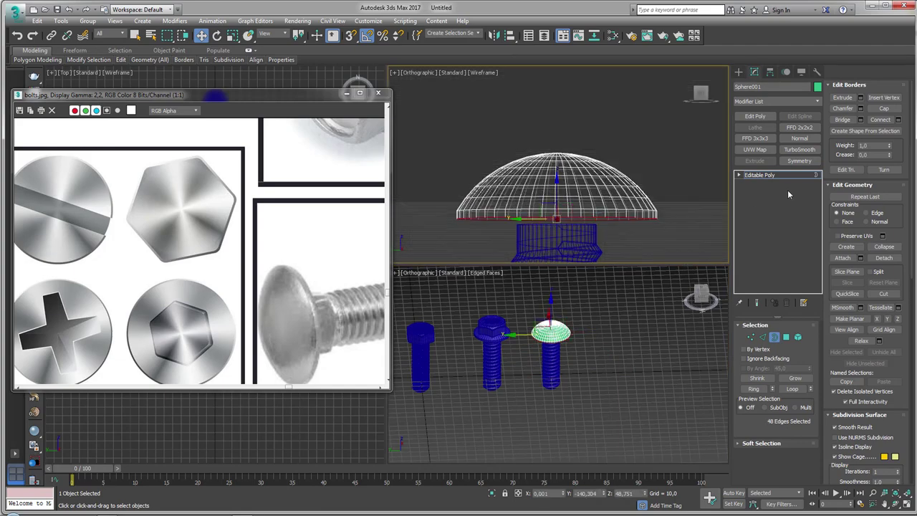
pyautogui.click(798, 337)
pyautogui.click(558, 188)
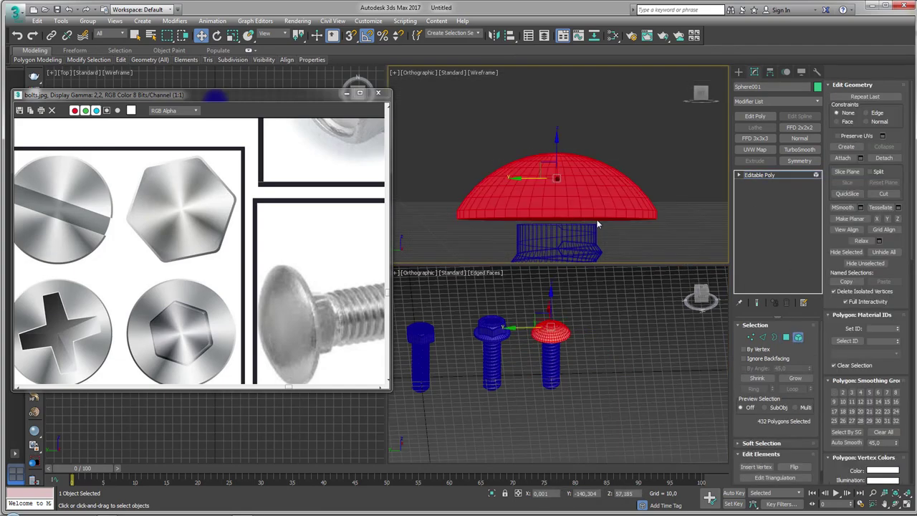
pyautogui.moveTo(558, 219); pyautogui.dragTo(602, 215)
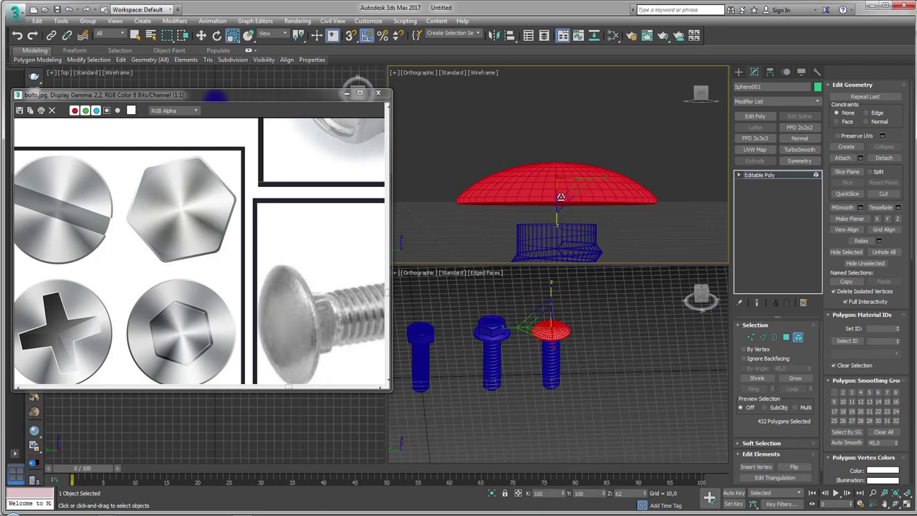
pyautogui.keyDown('alt'); pyautogui.moveTo(603, 215); pyautogui.dragTo(721, 235, button='middle'); pyautogui.keyUp('alt')
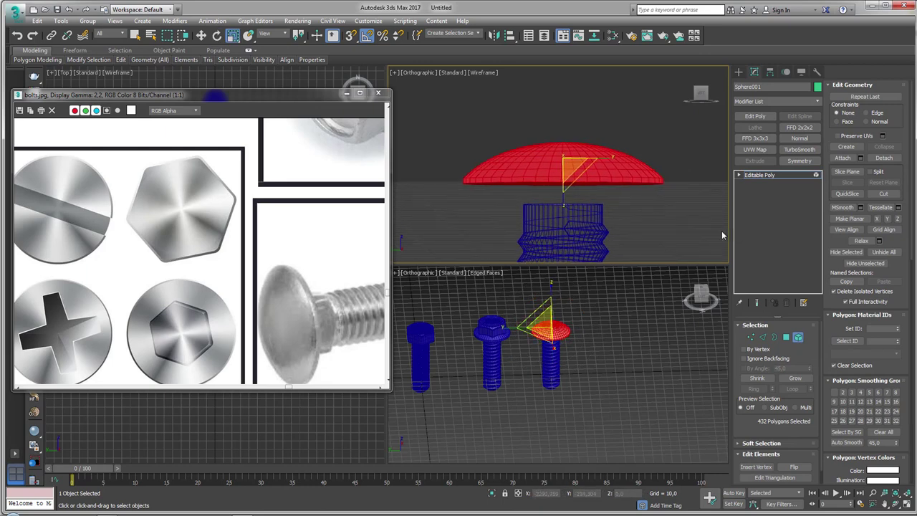
pyautogui.click(842, 158)
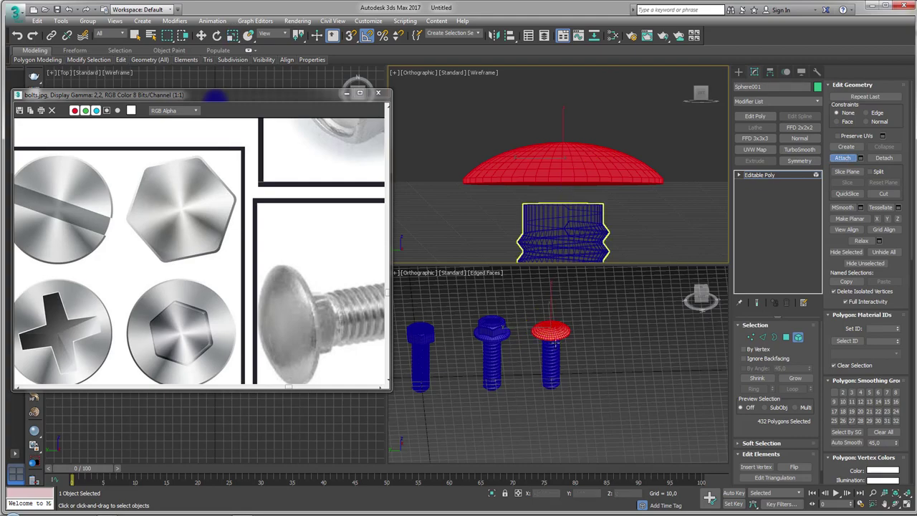
pyautogui.click(553, 347)
# - Bridge the dome's open border to the shank and lower the dome's vertices onto it
pyautogui.press('w')
pyautogui.click(774, 337)
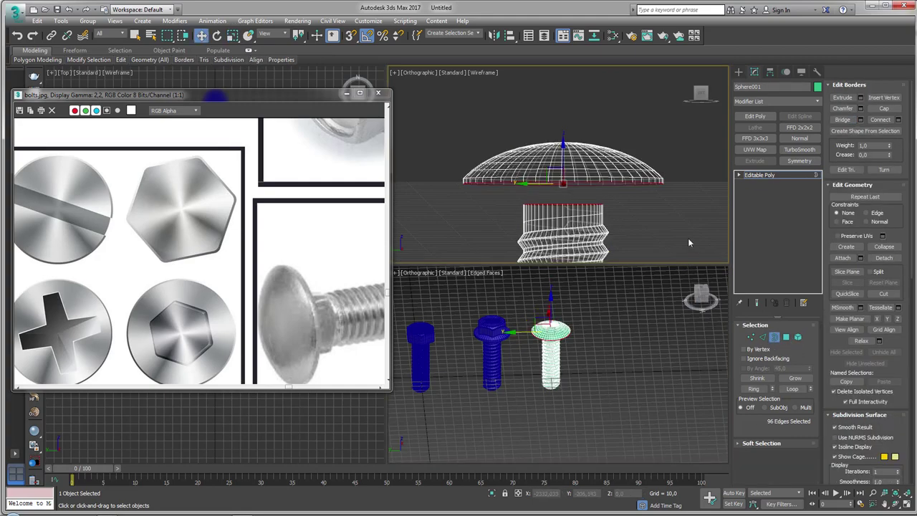
pyautogui.click(842, 119)
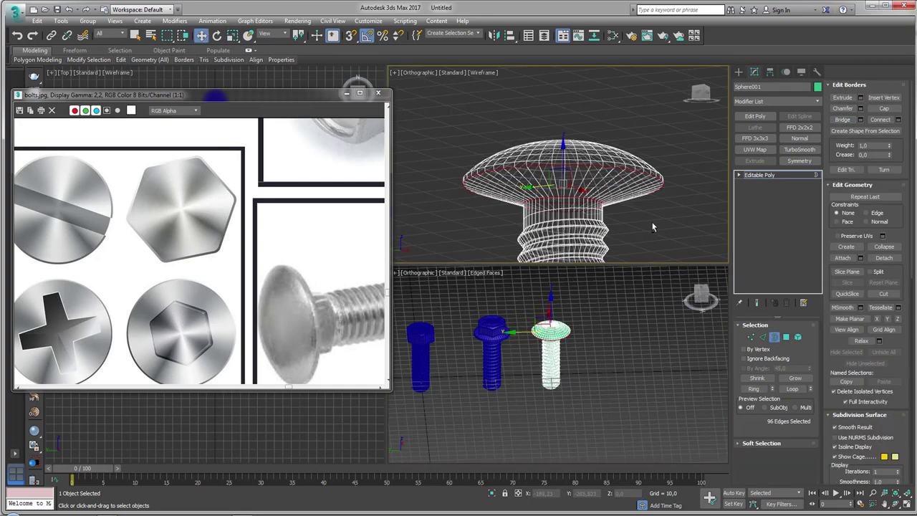
pyautogui.press('1')
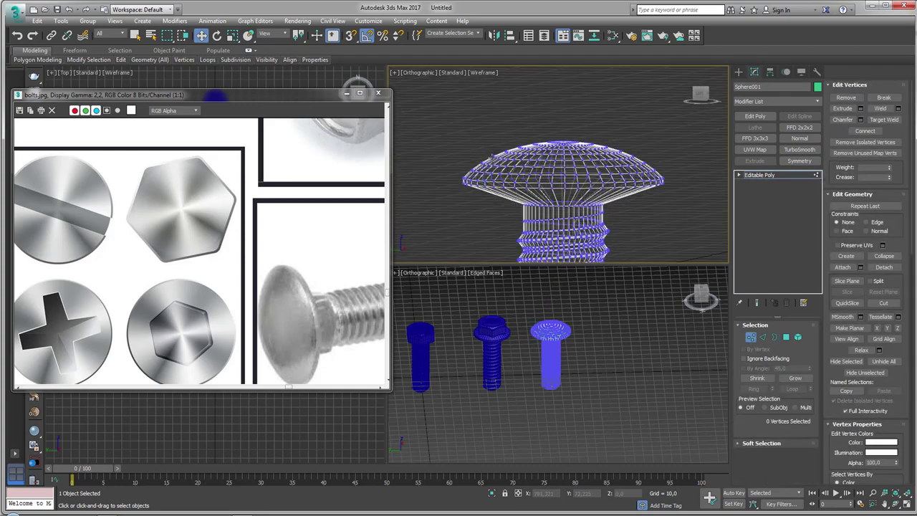
pyautogui.moveTo(716, 198); pyautogui.dragTo(715, 198)
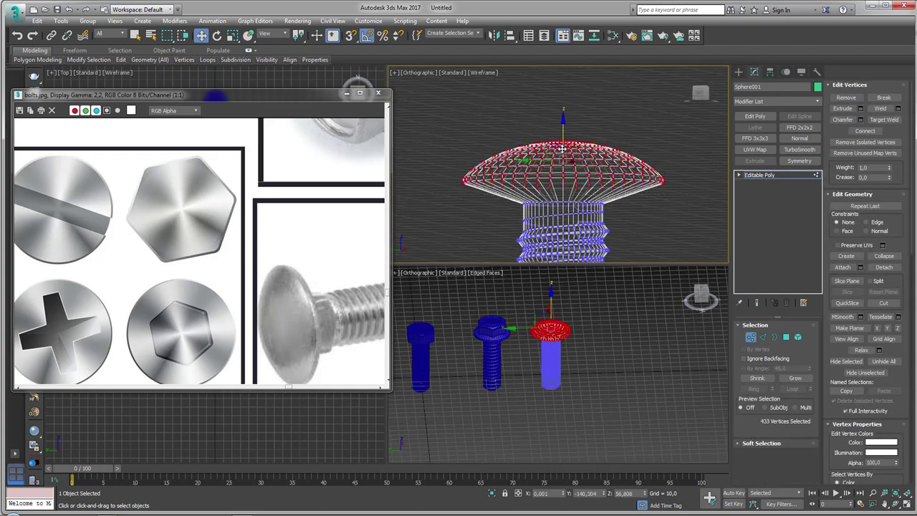
pyautogui.moveTo(556, 137); pyautogui.dragTo(555, 151)
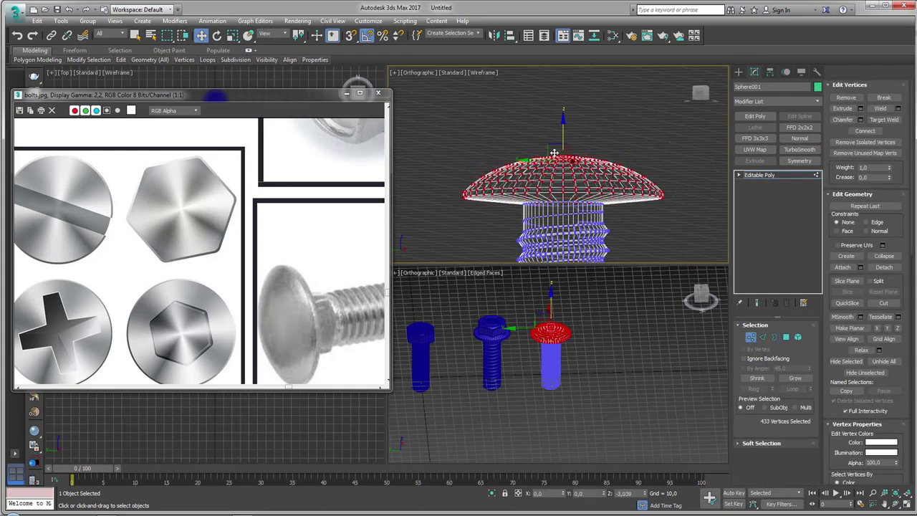
# - Switch the upper-right view to Front and return to object level on the dome-headed bolt
pyautogui.press('f')
pyautogui.scroll(5, 560, 171)
pyautogui.scroll(2, 573, 218)
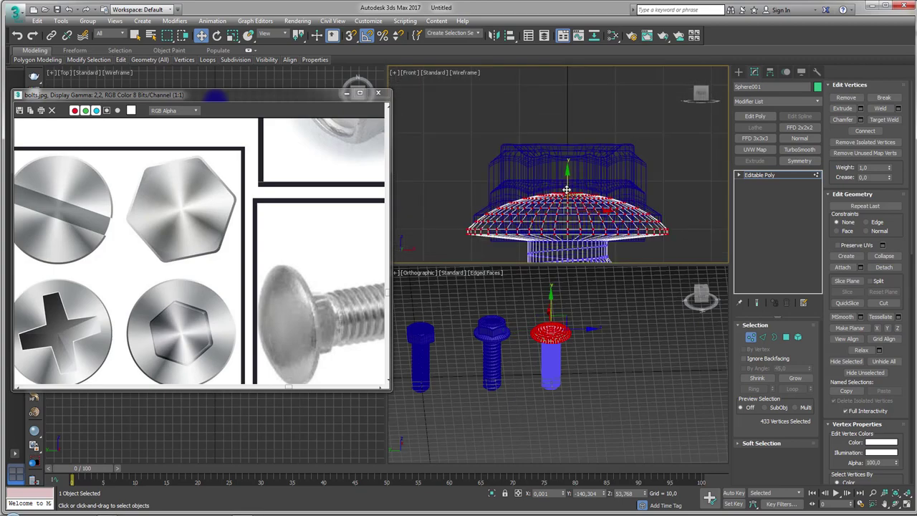
pyautogui.click(745, 175)
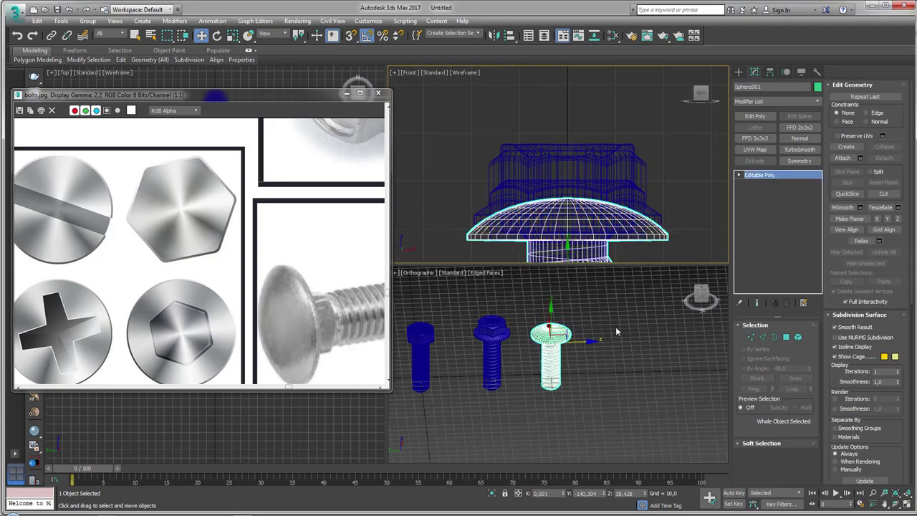
pyautogui.moveTo(615, 327)
pyautogui.keyDown('alt'); pyautogui.mouseDown(button='middle')
pyautogui.moveTo(636, 365)
pyautogui.moveTo(667, 336)
pyautogui.mouseUp(button='middle'); pyautogui.keyUp('alt')
# - Give all four bolts the same blue object colour
pyautogui.hotkey('ctrl', 'a')
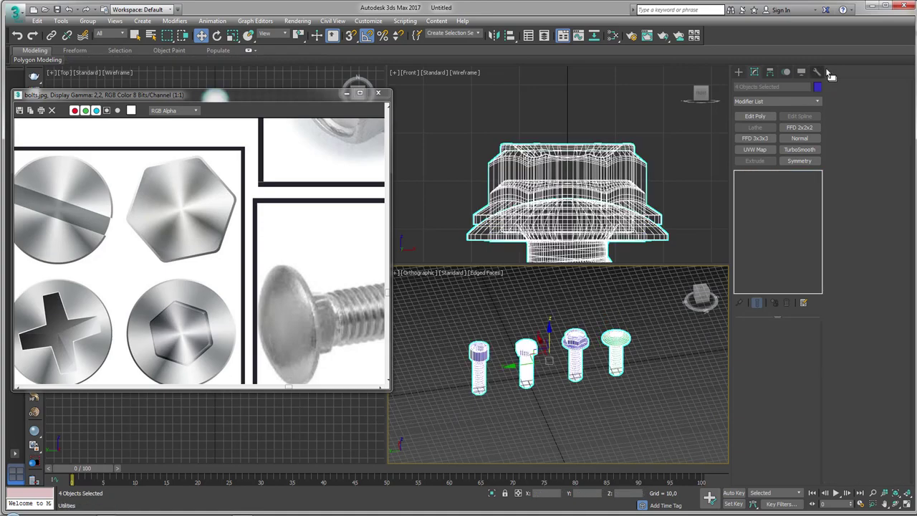
pyautogui.click(817, 87)
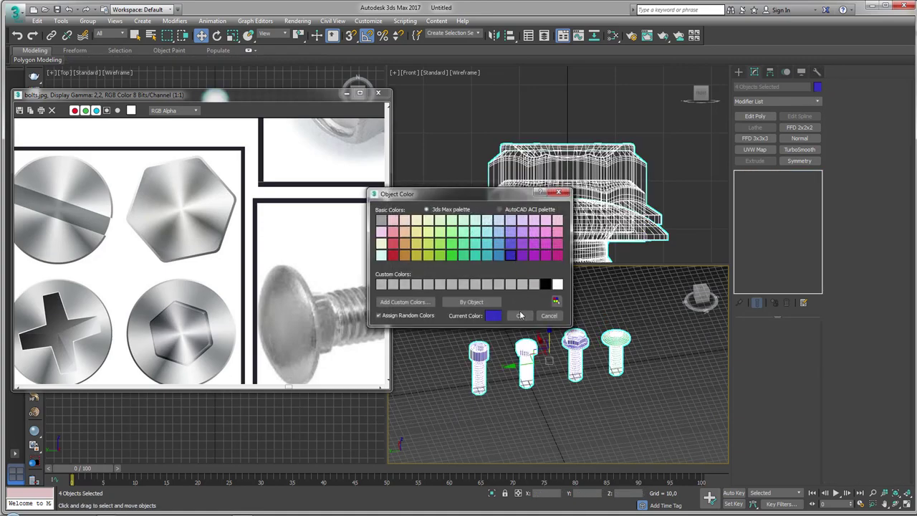
pyautogui.click(519, 316)
pyautogui.click(564, 386)
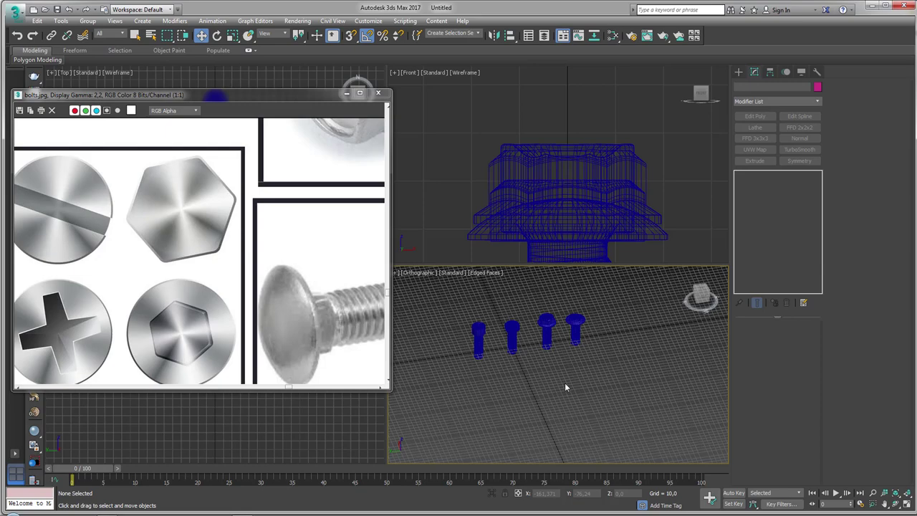
# - Smooth-shade the perspective view and Shift-drag the hex-head bolt to the row's right end
pyautogui.scroll(5, 555, 386)
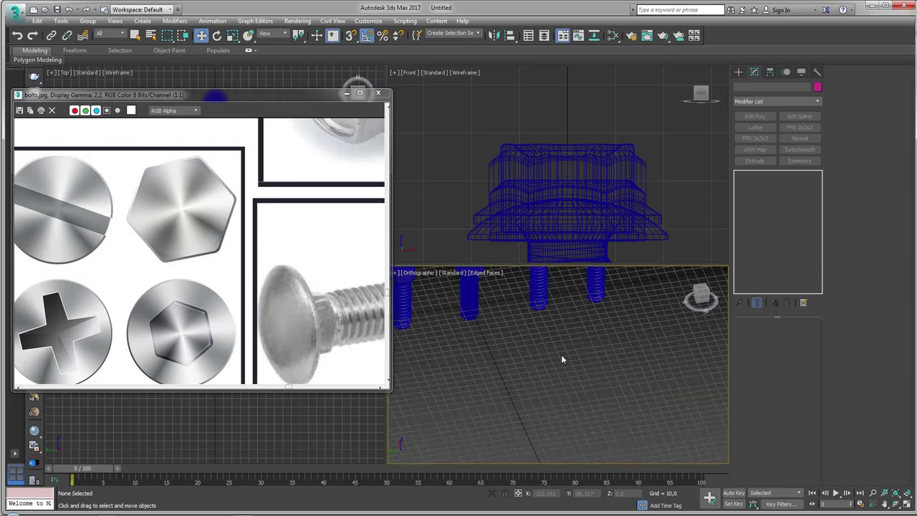
pyautogui.moveTo(561, 354); pyautogui.dragTo(587, 427, button='middle')
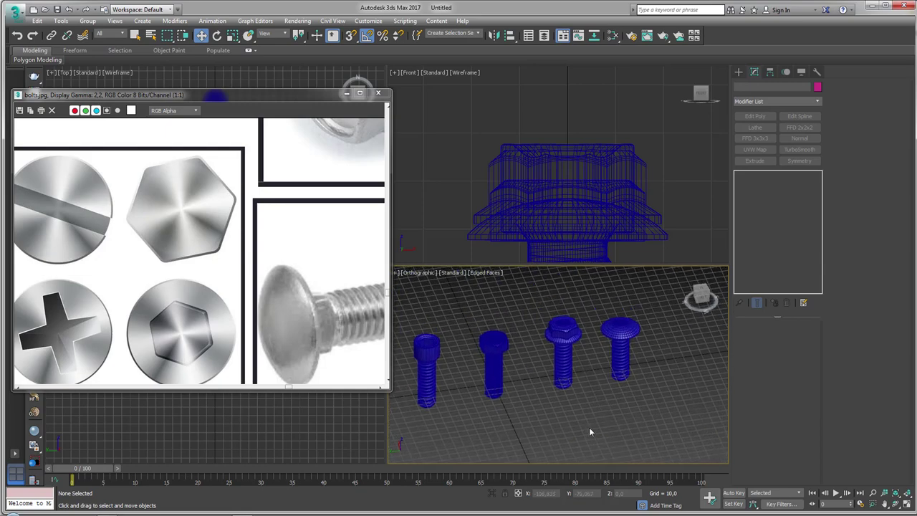
pyautogui.press('F4')
pyautogui.scroll(-2, 260, 284)
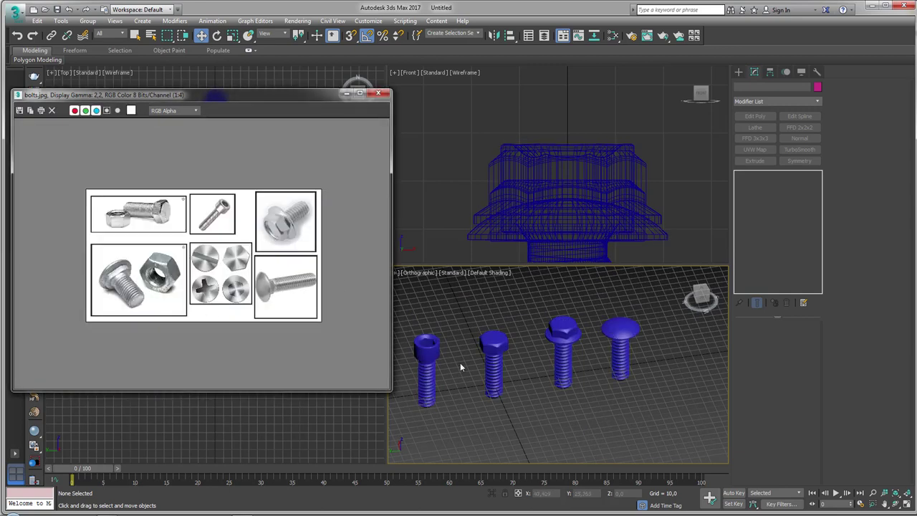
pyautogui.click(492, 371)
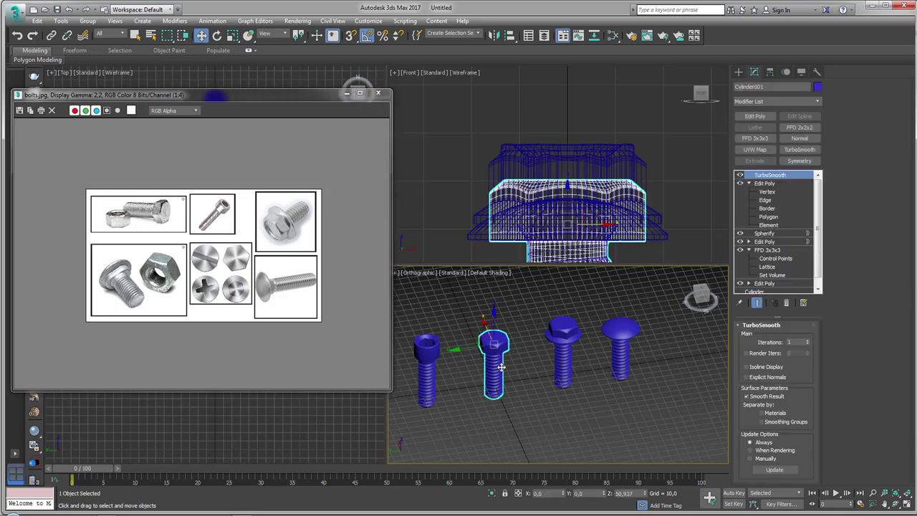
pyautogui.moveTo(493, 370); pyautogui.dragTo(468, 382, button='middle')
pyautogui.keyDown('shift'); pyautogui.moveTo(429, 361); pyautogui.dragTo(644, 332); pyautogui.keyUp('shift')
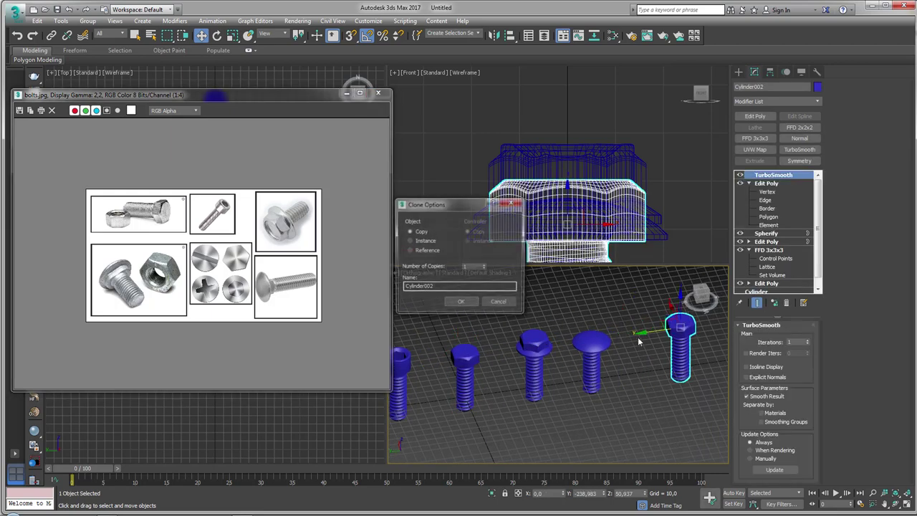
# - Create the bolt clone as a Copy and remove its TurboSmooth modifier
pyautogui.click(465, 305)
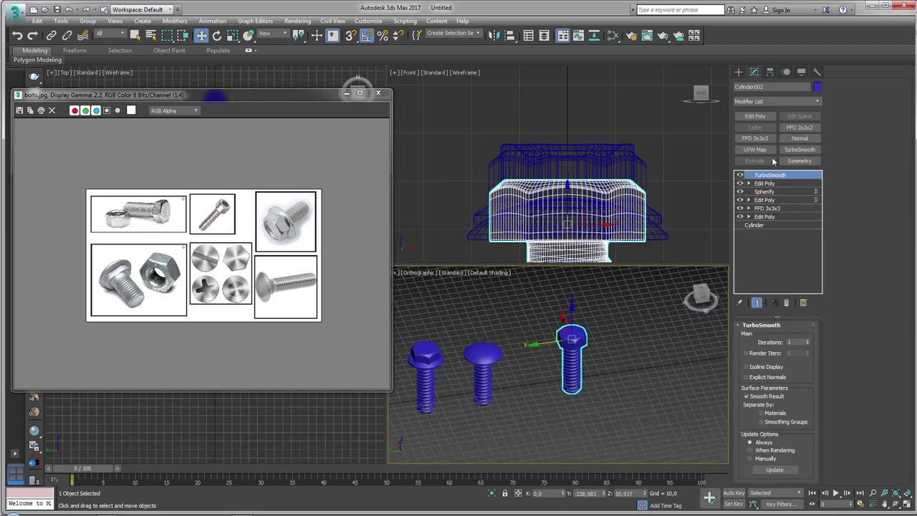
pyautogui.click(786, 303)
pyautogui.scroll(-3, 633, 414)
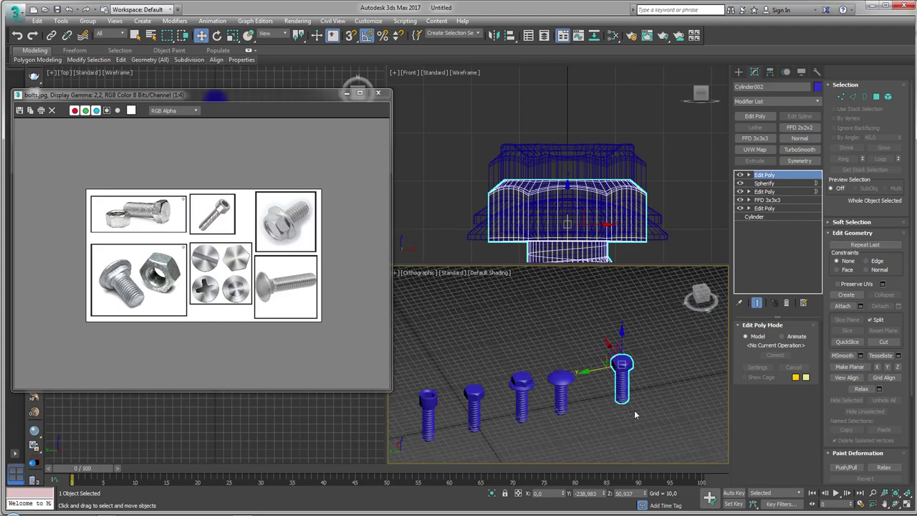
# - In a maximized wireframe view, select the copy's head polygons and Detach them
pyautogui.click(905, 502)
pyautogui.scroll(3, 564, 307)
pyautogui.scroll(3, 551, 309)
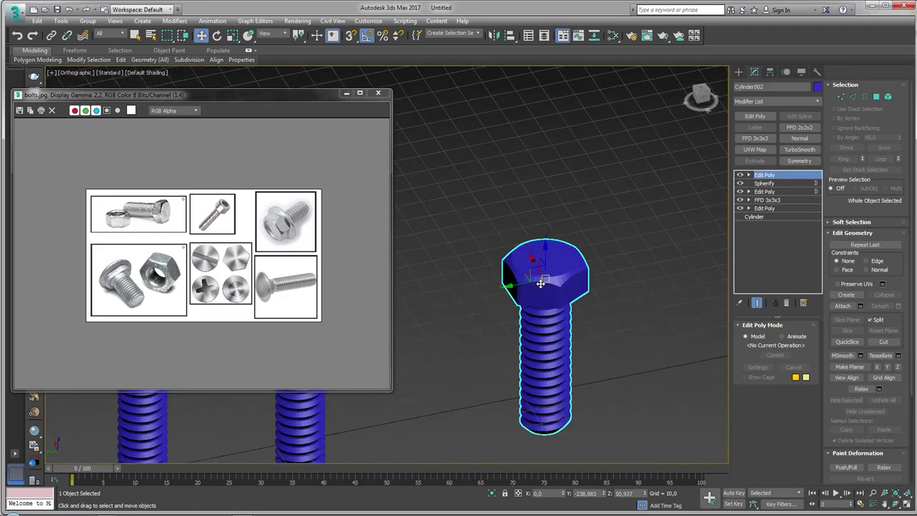
pyautogui.scroll(2, 548, 313)
pyautogui.press('F3')
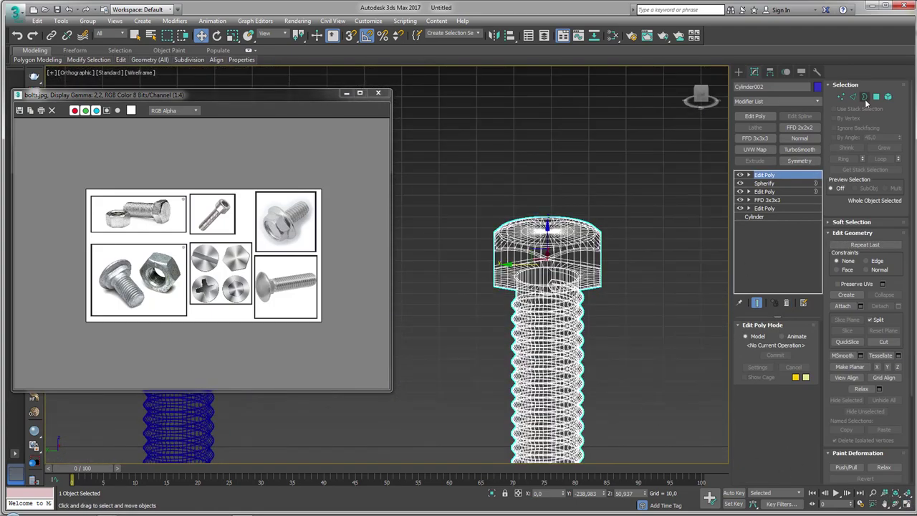
pyautogui.click(875, 96)
pyautogui.moveTo(651, 252); pyautogui.dragTo(648, 252)
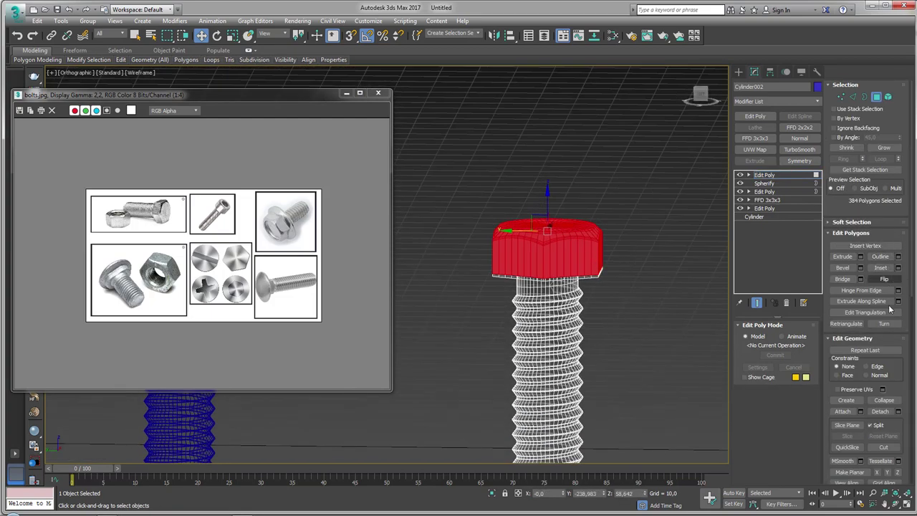
pyautogui.click(880, 411)
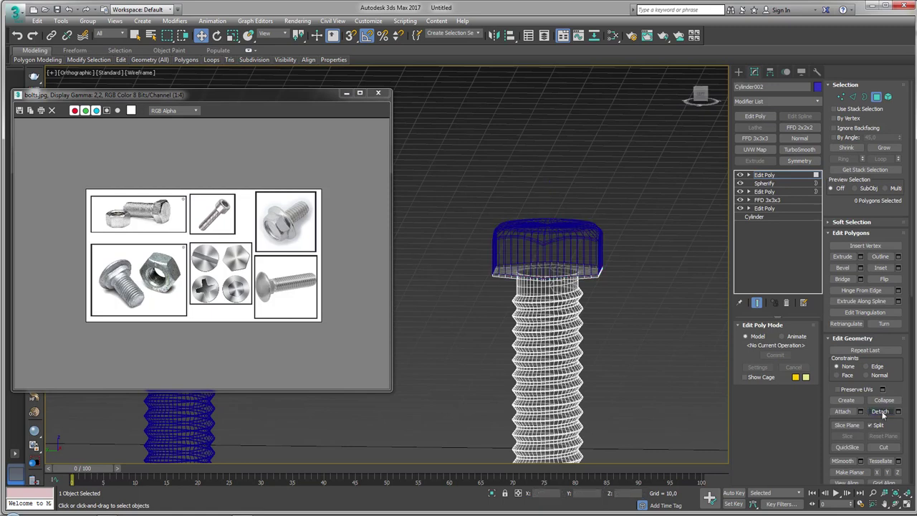
# - Lift the detached head Object003 and add a Symmetry modifier mirrored on Z
pyautogui.click(562, 236)
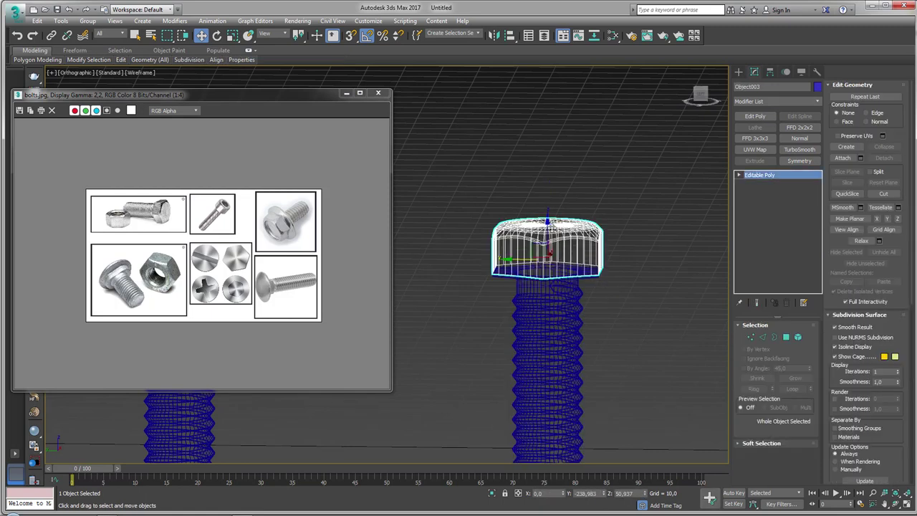
pyautogui.moveTo(562, 236); pyautogui.dragTo(562, 164)
pyautogui.scroll(3, 562, 164)
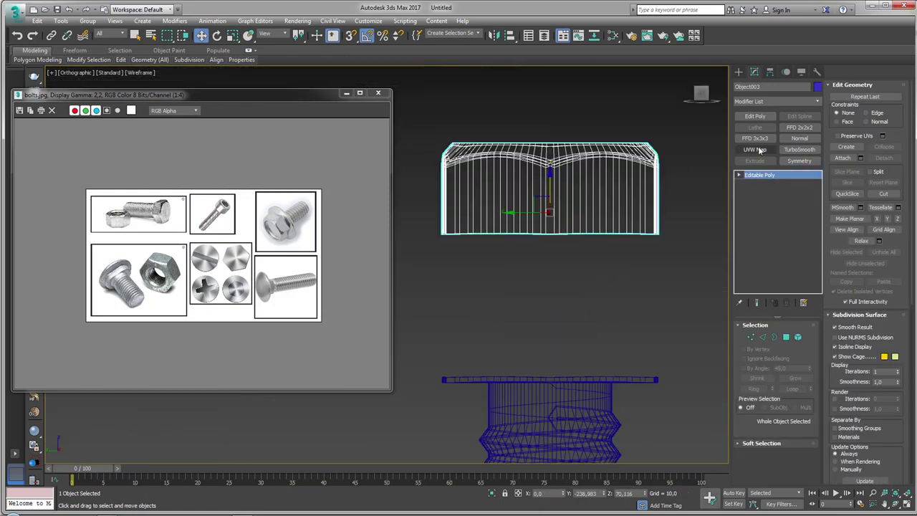
pyautogui.click(800, 161)
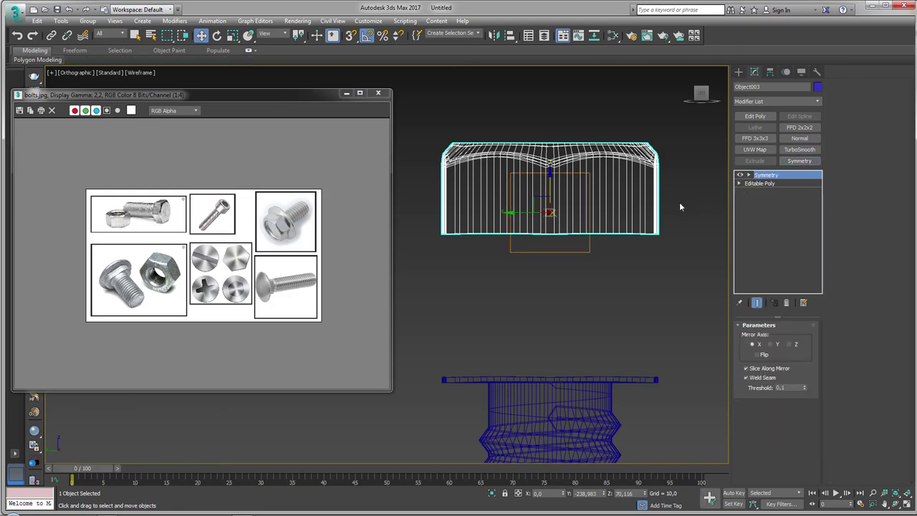
pyautogui.click(790, 344)
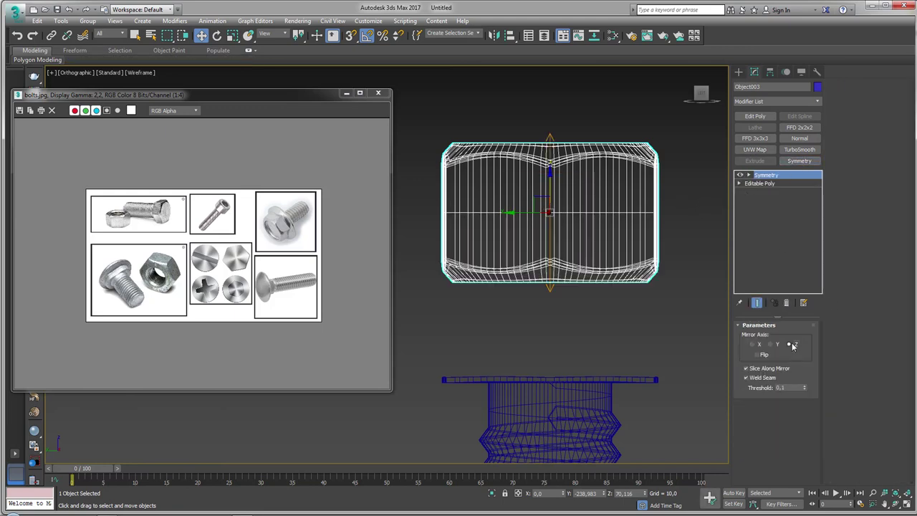
# - Raise the Symmetry mirror plane to shorten the nut, then reselect the new bolt
pyautogui.click(748, 175)
pyautogui.click(765, 183)
pyautogui.moveTo(552, 183); pyautogui.dragTo(670, 168)
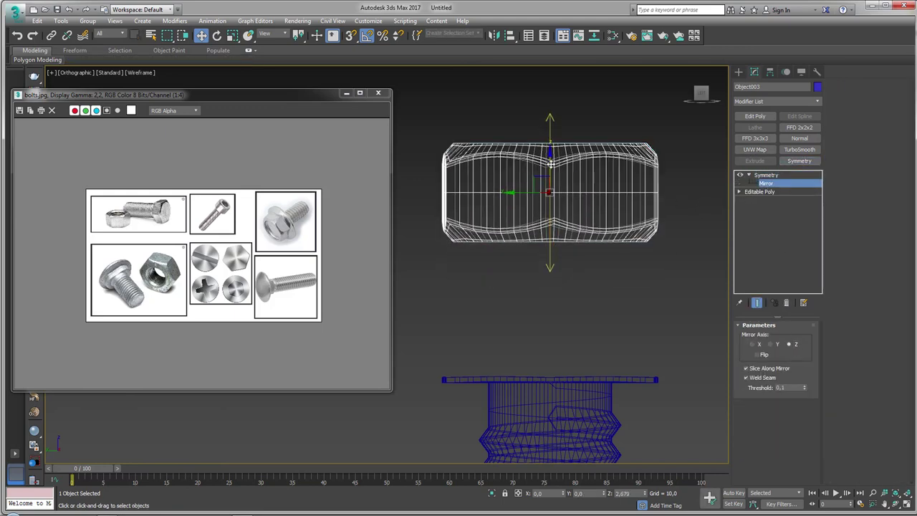
pyautogui.click(771, 176)
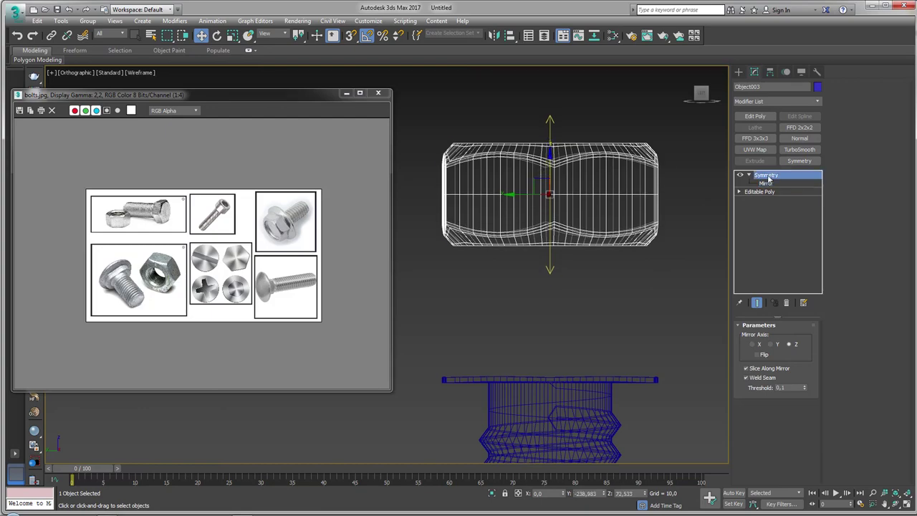
pyautogui.click(748, 175)
pyautogui.keyDown('alt'); pyautogui.moveTo(606, 147); pyautogui.dragTo(600, 197, button='middle'); pyautogui.keyUp('alt')
pyautogui.keyDown('alt'); pyautogui.moveTo(653, 127); pyautogui.dragTo(645, 200, button='middle'); pyautogui.keyUp('alt')
pyautogui.click(583, 322)
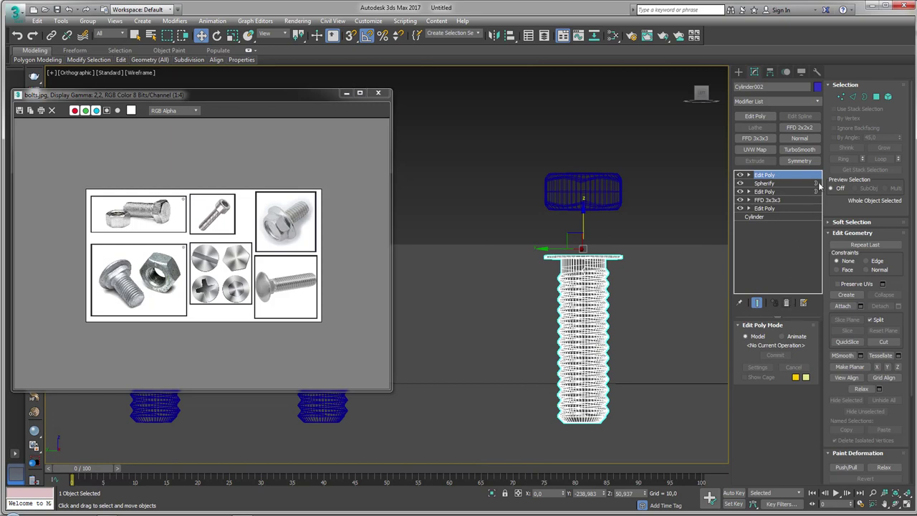
# - Delete the bolt's bottom cap polygons and return to object level
pyautogui.moveTo(619, 323); pyautogui.dragTo(586, 305, button='middle')
pyautogui.scroll(2, 581, 315)
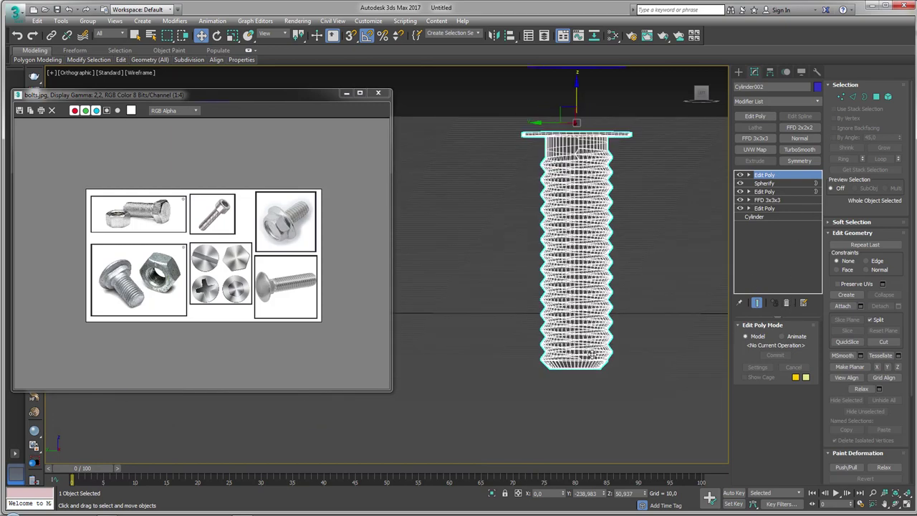
pyautogui.scroll(2, 581, 315)
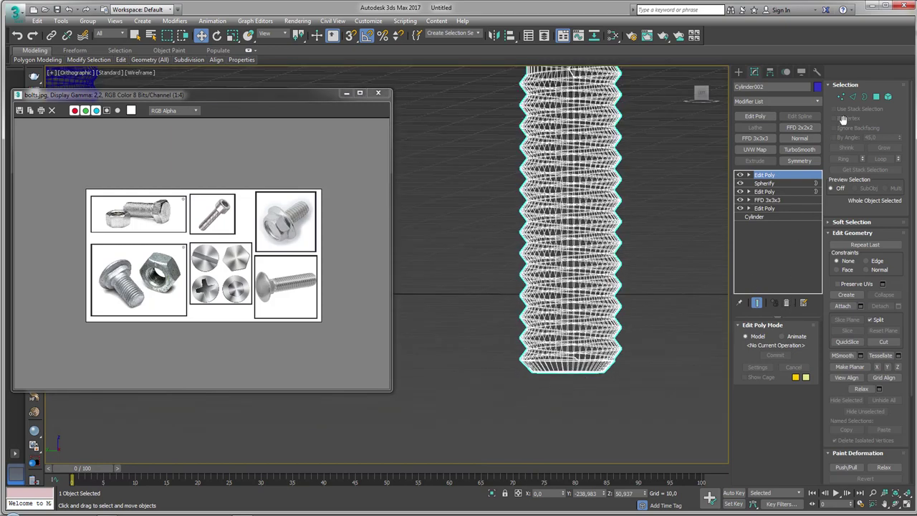
pyautogui.click(875, 99)
pyautogui.moveTo(504, 370); pyautogui.dragTo(501, 367)
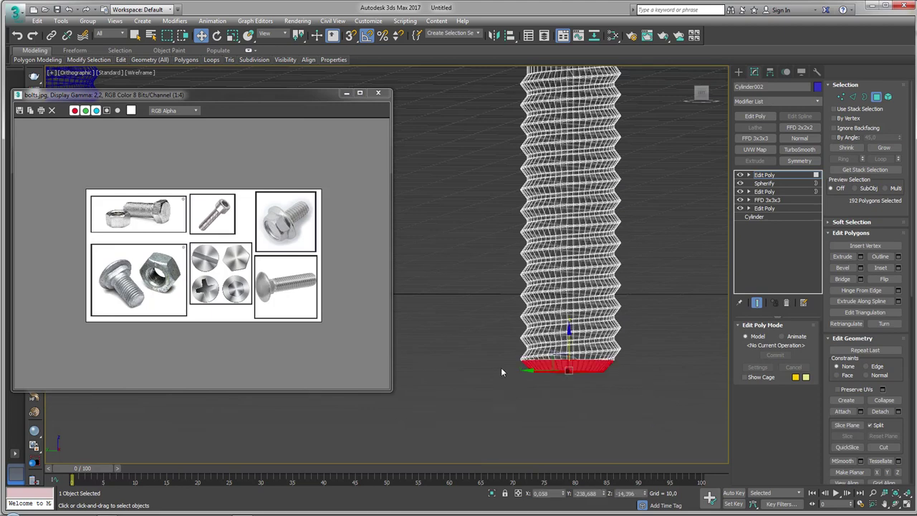
pyautogui.press('Delete')
pyautogui.scroll(-2, 573, 415)
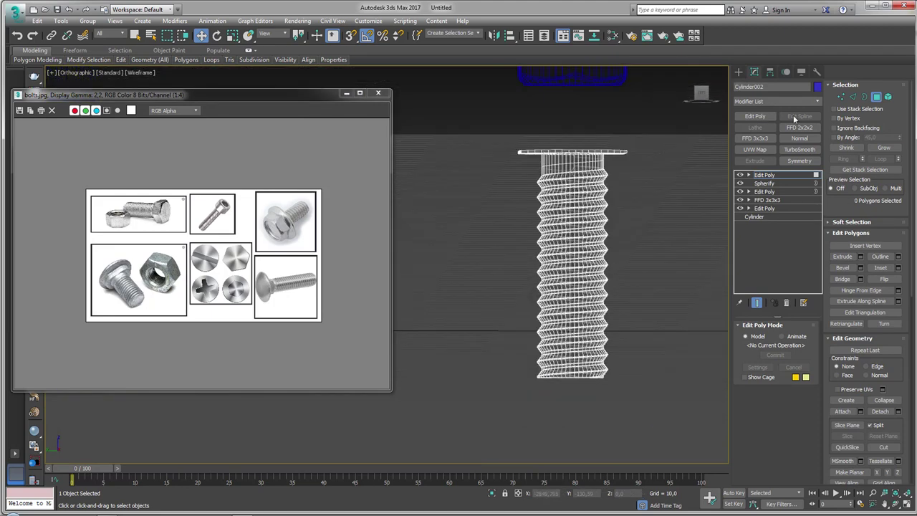
pyautogui.click(768, 175)
# - In Left view, lift the bolt so its lower threads pass through the nut
pyautogui.scroll(-2, 571, 235)
pyautogui.scroll(3, 569, 243)
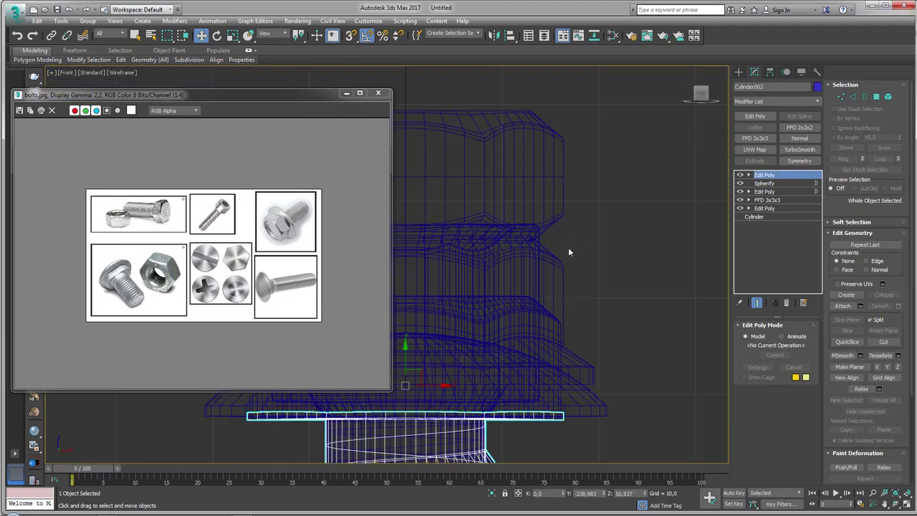
pyautogui.scroll(-2, 568, 247)
pyautogui.scroll(-3, 568, 247)
pyautogui.press('l')
pyautogui.press('z')
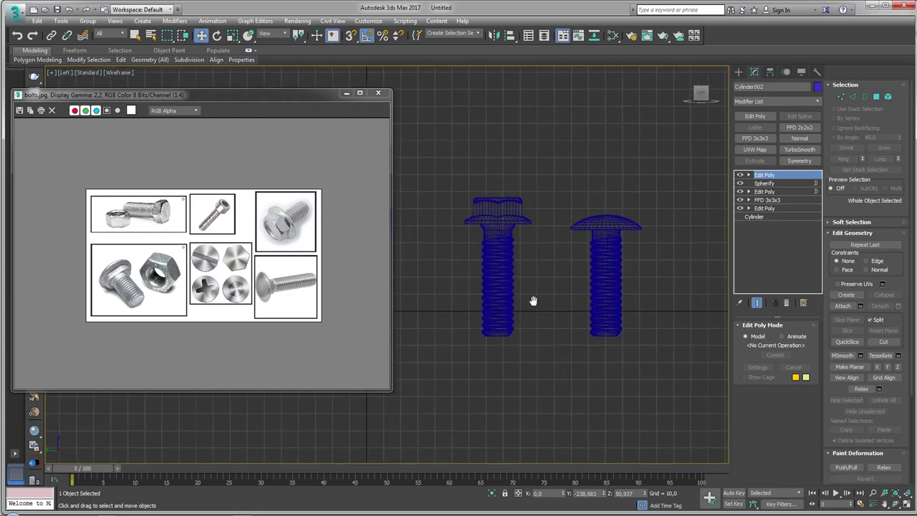
pyautogui.moveTo(479, 280); pyautogui.dragTo(453, 133)
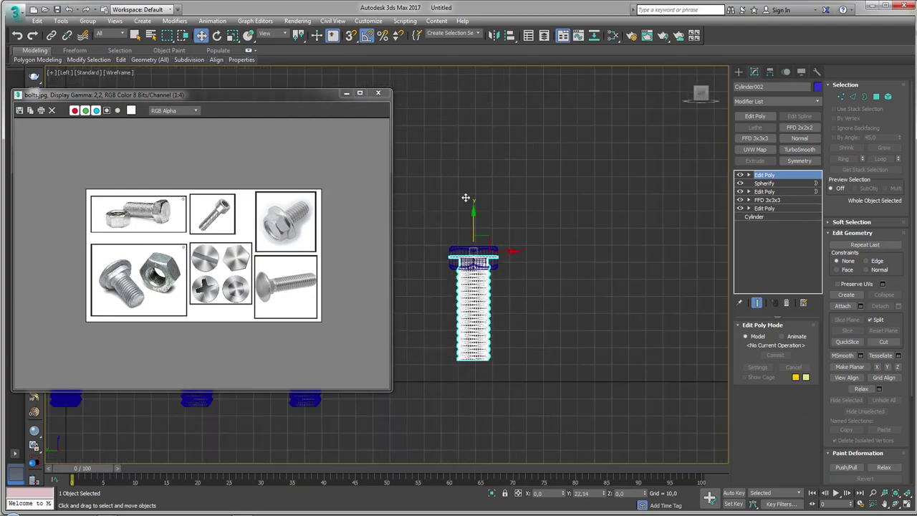
pyautogui.scroll(2, 469, 190)
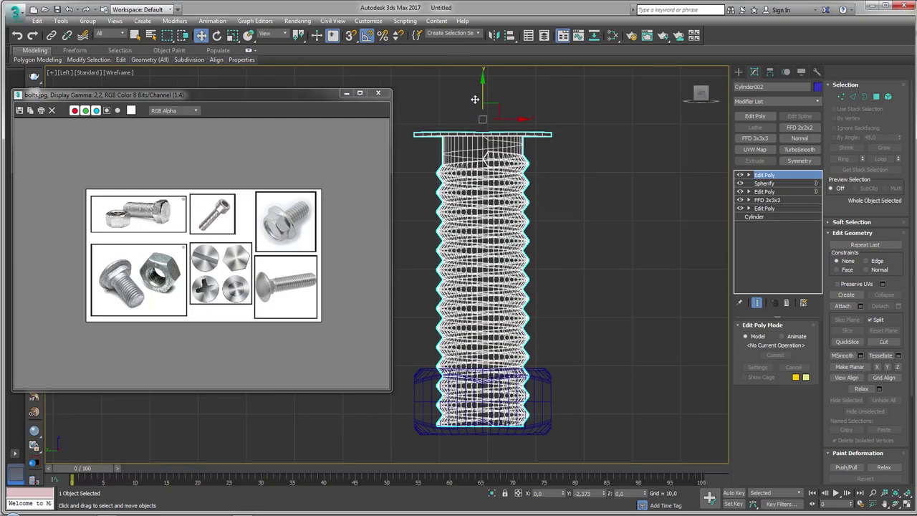
pyautogui.moveTo(482, 90); pyautogui.dragTo(529, 74, button='middle')
pyautogui.moveTo(521, 249); pyautogui.dragTo(527, 246, button='middle')
# - Select the threaded bolt element and align a Slice Plane with the nut's top
pyautogui.click(889, 96)
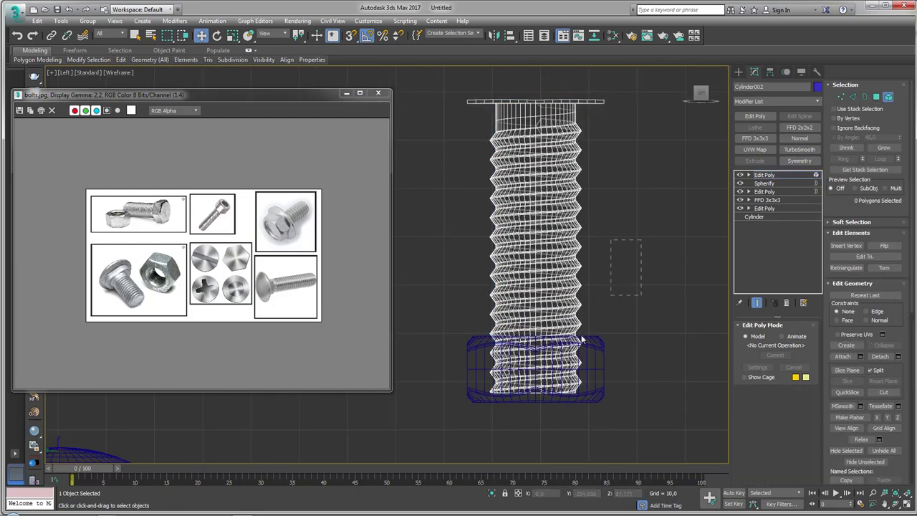
pyautogui.click(533, 390)
pyautogui.scroll(-5, 898, 333)
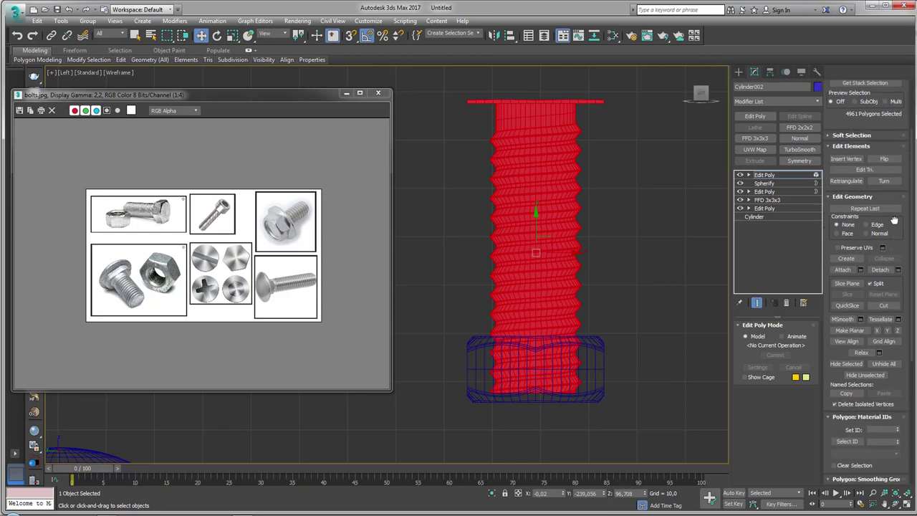
pyautogui.scroll(-2, 582, 254)
pyautogui.keyDown('alt'); pyautogui.moveTo(582, 255); pyautogui.dragTo(644, 272, button='middle'); pyautogui.keyUp('alt')
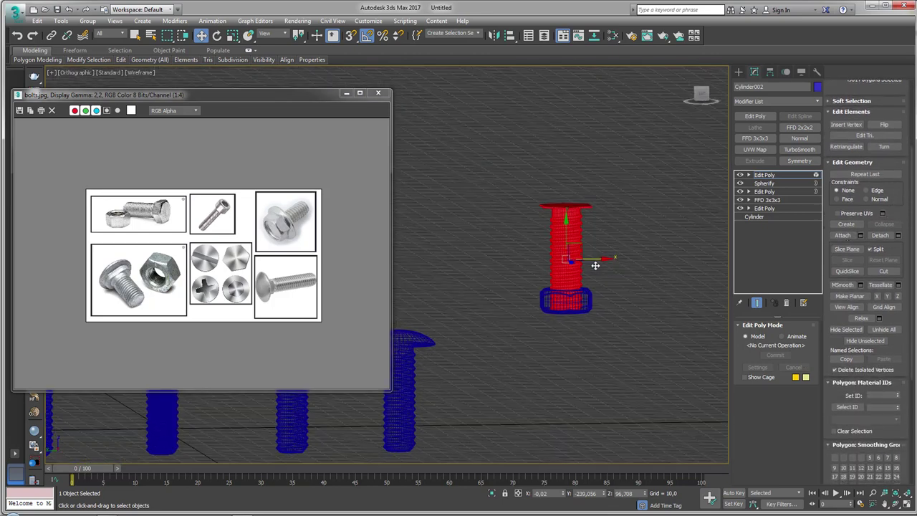
pyautogui.click(846, 249)
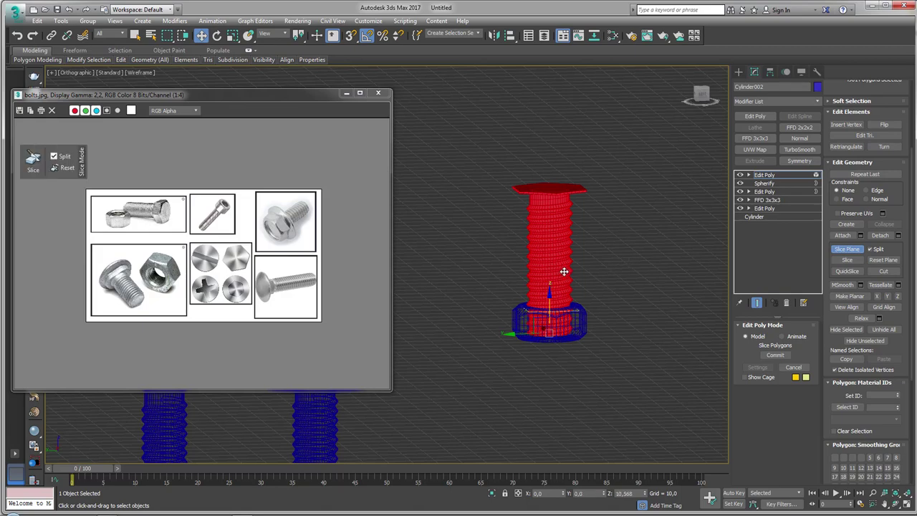
pyautogui.press('l')
pyautogui.scroll(3, 565, 285)
pyautogui.scroll(3, 554, 291)
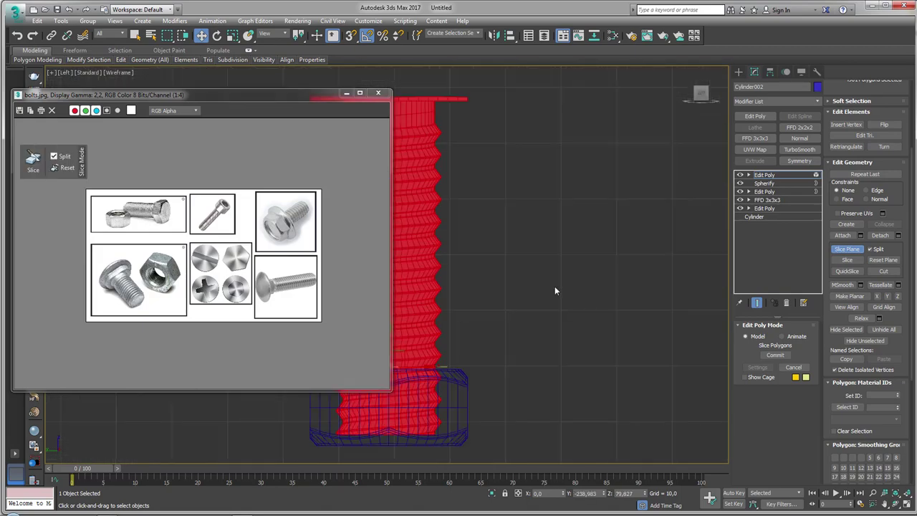
pyautogui.moveTo(415, 290)
pyautogui.mouseDown(button='middle')
pyautogui.moveTo(487, 286)
pyautogui.moveTo(547, 254)
pyautogui.mouseUp(button='middle')
pyautogui.scroll(2, 503, 305)
pyautogui.moveTo(547, 254); pyautogui.dragTo(549, 254)
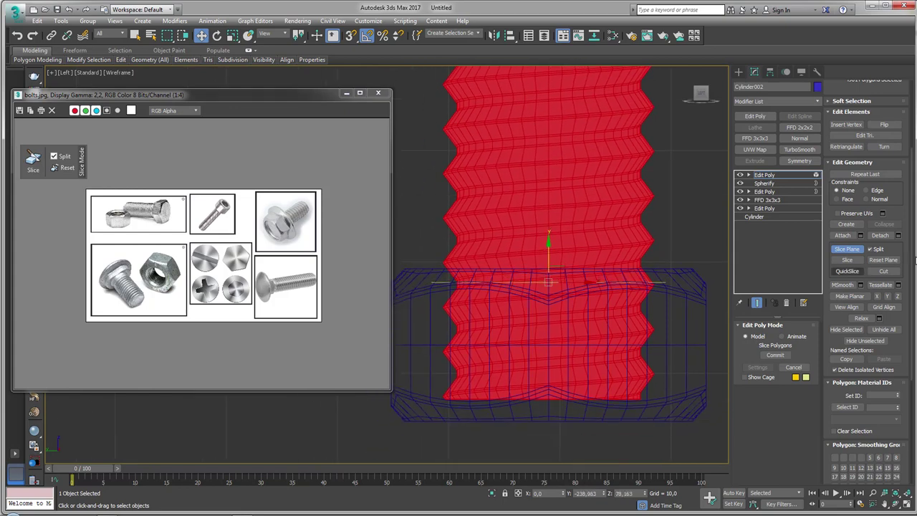
# - Slice the bolt and hide the thread part above the cut
pyautogui.click(857, 251)
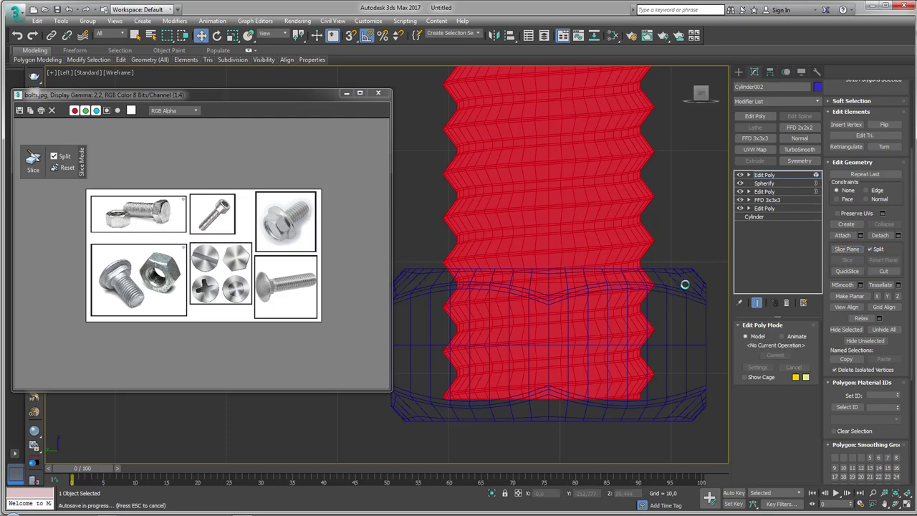
pyautogui.click(614, 239)
pyautogui.hotkey('alt', 'h')
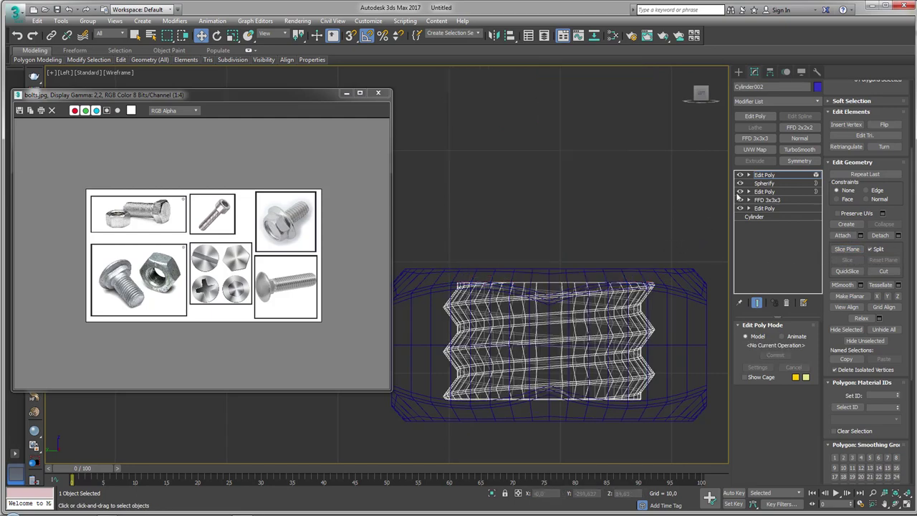
# - Isolate the sliced thread ring and show it shaded with Edged Faces
pyautogui.click(764, 175)
pyautogui.moveTo(544, 301)
pyautogui.keyDown('alt'); pyautogui.mouseDown(button='middle')
pyautogui.moveTo(501, 272)
pyautogui.moveTo(554, 276)
pyautogui.mouseUp(button='middle'); pyautogui.keyUp('alt')
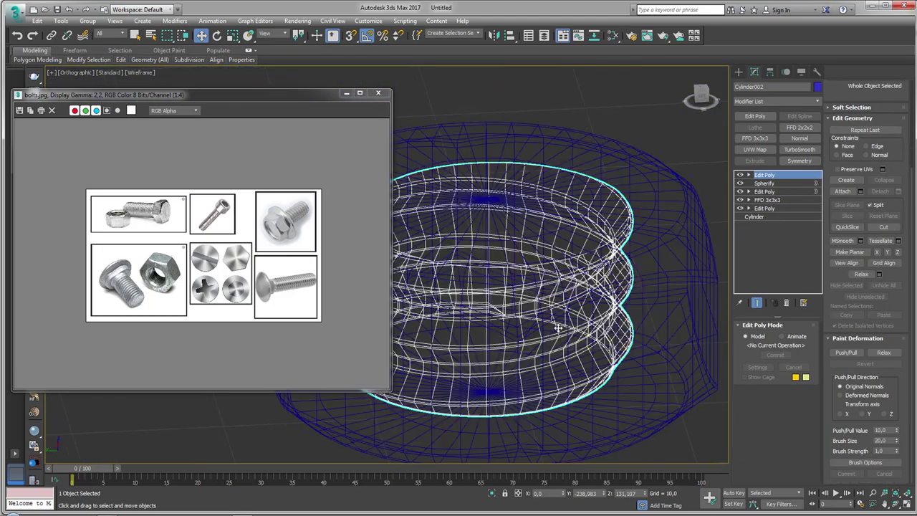
pyautogui.moveTo(558, 329)
pyautogui.keyDown('alt'); pyautogui.mouseDown(button='middle')
pyautogui.moveTo(571, 313)
pyautogui.moveTo(566, 293)
pyautogui.mouseUp(button='middle'); pyautogui.keyUp('alt')
pyautogui.hotkey('alt', 'q')
pyautogui.press('F3')
pyautogui.moveTo(531, 259)
pyautogui.keyDown('alt'); pyautogui.mouseDown(button='middle')
pyautogui.moveTo(547, 268)
pyautogui.moveTo(524, 269)
pyautogui.mouseUp(button='middle'); pyautogui.keyUp('alt')
pyautogui.press('F4')
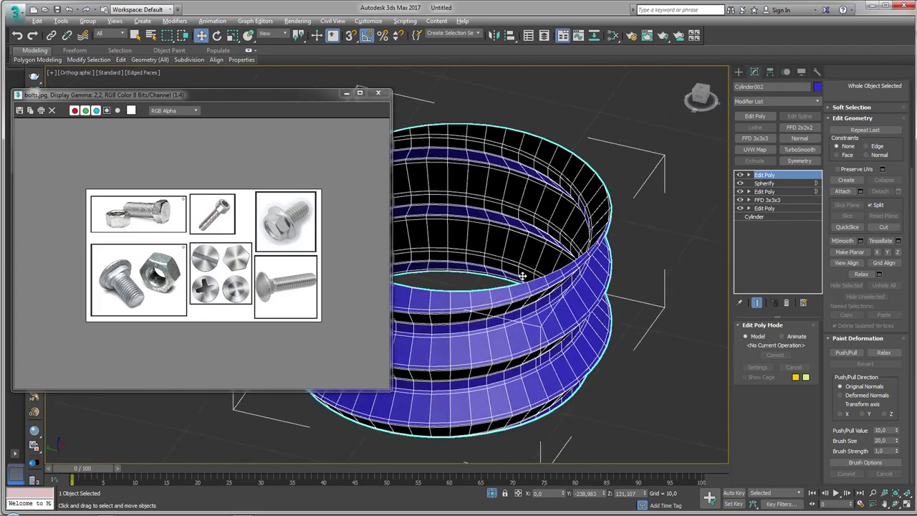
# - Switch Edit Poly to Vertex level and orbit to a flatter view of the ring
pyautogui.scroll(4, 557, 269)
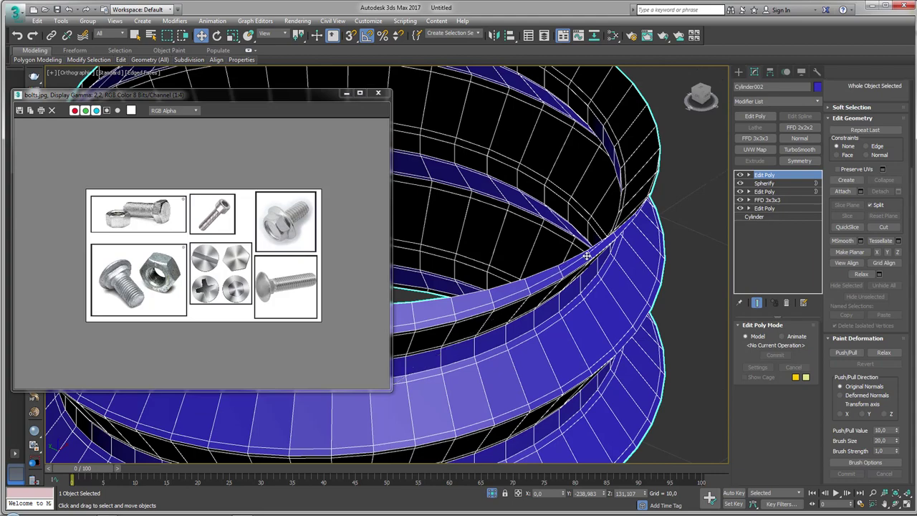
pyautogui.moveTo(581, 256)
pyautogui.keyDown('alt'); pyautogui.mouseDown(button='middle')
pyautogui.moveTo(664, 280)
pyautogui.moveTo(752, 233)
pyautogui.mouseUp(button='middle'); pyautogui.keyUp('alt')
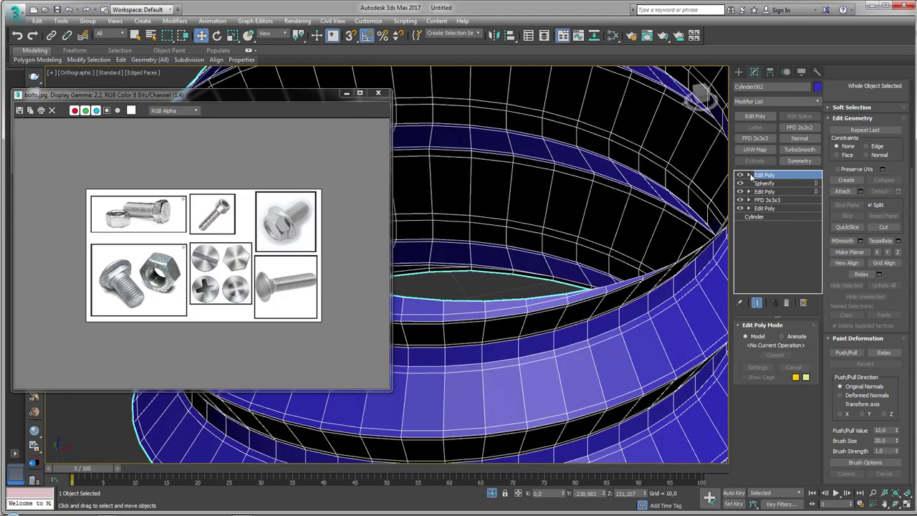
pyautogui.click(748, 175)
pyautogui.click(767, 183)
pyautogui.moveTo(337, 94); pyautogui.dragTo(252, 88)
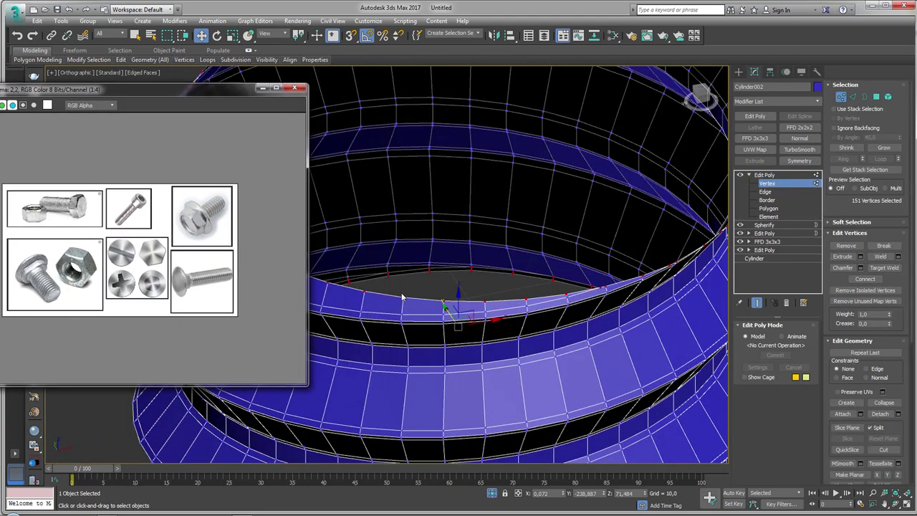
pyautogui.scroll(2, 403, 297)
pyautogui.moveTo(419, 280)
pyautogui.keyDown('alt'); pyautogui.mouseDown(button='middle')
pyautogui.moveTo(577, 263)
pyautogui.moveTo(475, 273)
pyautogui.moveTo(490, 279)
pyautogui.mouseUp(button='middle'); pyautogui.keyUp('alt')
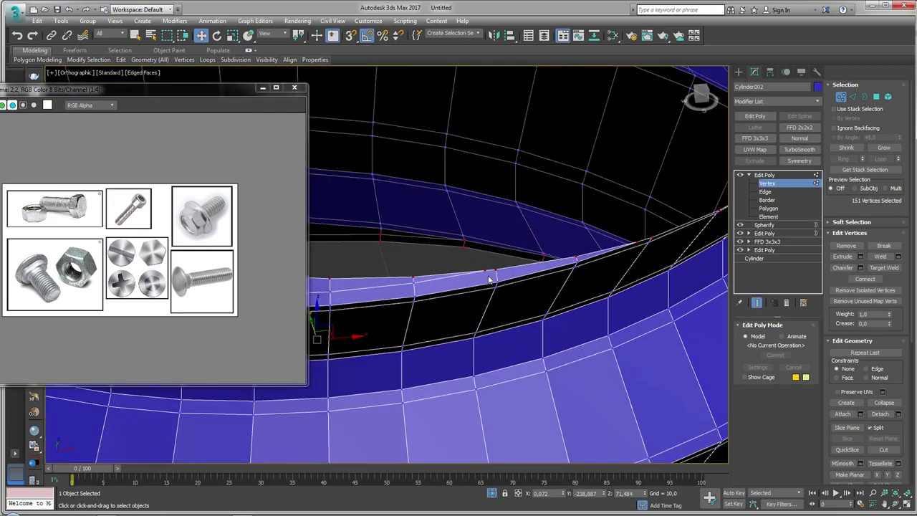
# - Target-weld the first loose vertex on the thread ring's top edge onto its neighbour
pyautogui.click(889, 268)
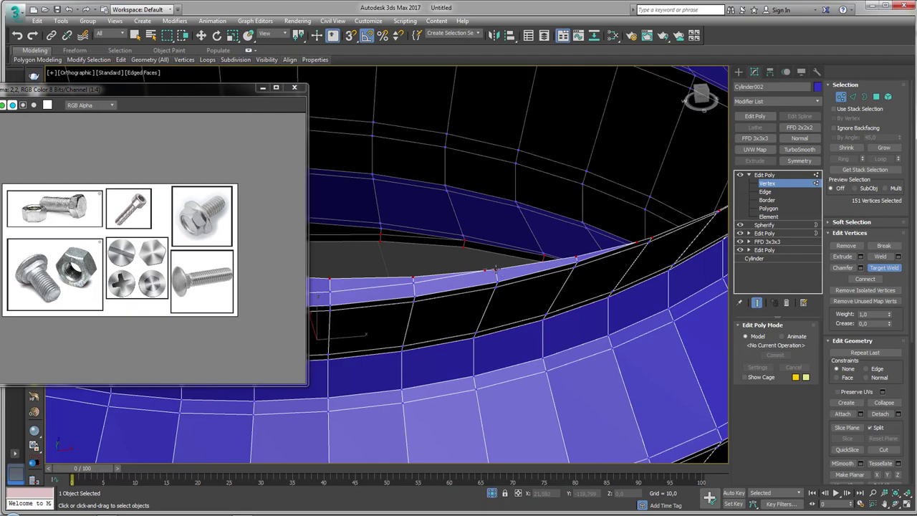
pyautogui.moveTo(496, 269)
pyautogui.keyDown('alt'); pyautogui.mouseDown(button='middle')
pyautogui.moveTo(542, 267)
pyautogui.moveTo(526, 280)
pyautogui.moveTo(477, 285)
pyautogui.moveTo(503, 295)
pyautogui.moveTo(548, 292)
pyautogui.moveTo(493, 268)
pyautogui.moveTo(425, 270)
pyautogui.moveTo(548, 254)
pyautogui.moveTo(507, 250)
pyautogui.moveTo(508, 218)
pyautogui.moveTo(466, 207)
pyautogui.moveTo(505, 219)
pyautogui.mouseUp(button='middle'); pyautogui.keyUp('alt')
pyautogui.scroll(-5, 446, 265)
pyautogui.scroll(5, 548, 254)
pyautogui.scroll(1, 493, 225)
pyautogui.scroll(2, 442, 242)
pyautogui.scroll(2, 442, 250)
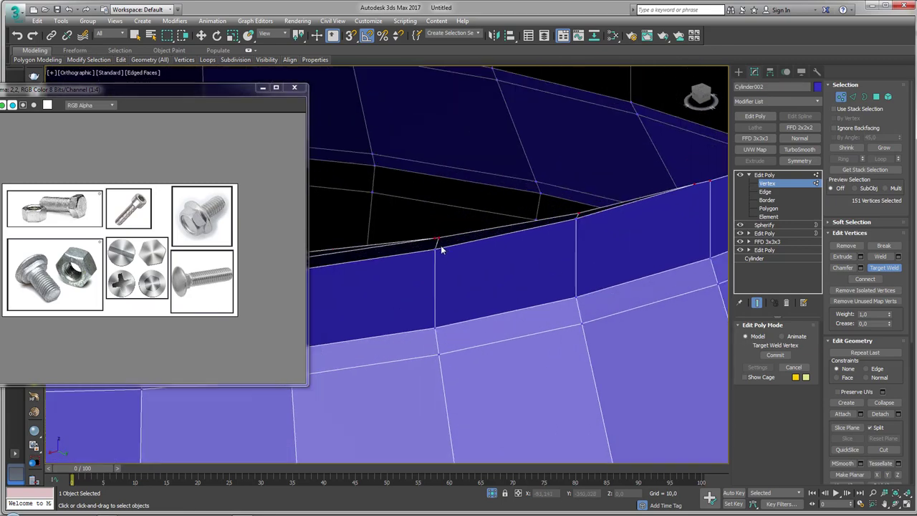
pyautogui.click(477, 247)
pyautogui.scroll(-2, 476, 247)
pyautogui.keyDown('alt'); pyautogui.moveTo(515, 251); pyautogui.dragTo(480, 259, button='middle'); pyautogui.keyUp('alt')
pyautogui.scroll(2, 438, 242)
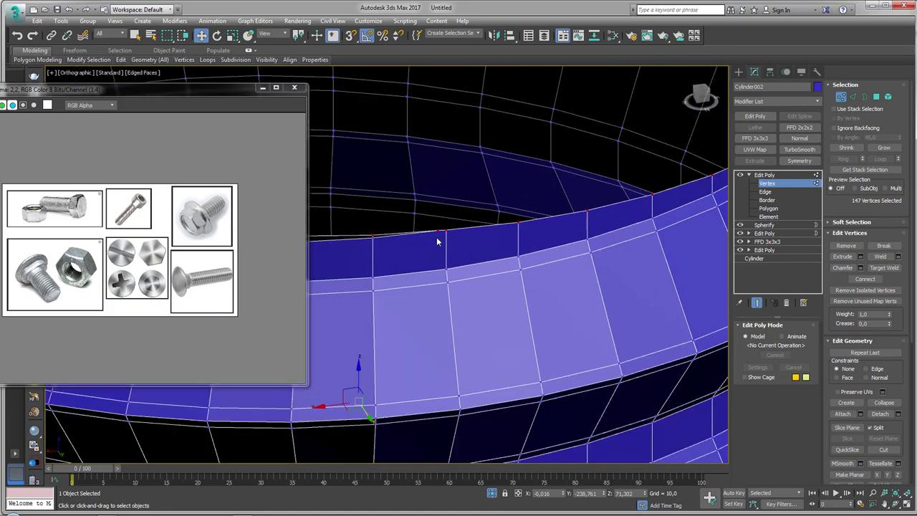
pyautogui.scroll(2, 436, 242)
# - Target-weld the next loose vertex onto its neighbour, closing the ring edge to 144 vertices
pyautogui.click(883, 267)
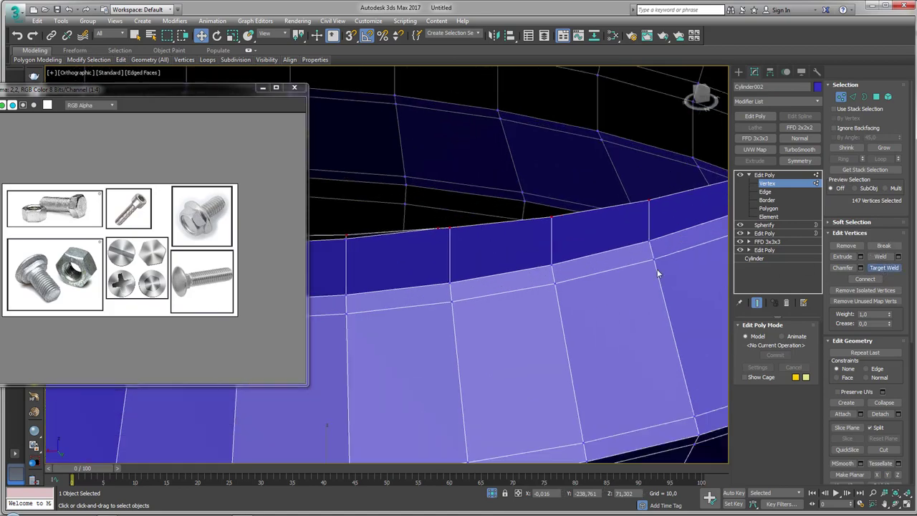
pyautogui.click(446, 227)
pyautogui.scroll(-2, 444, 236)
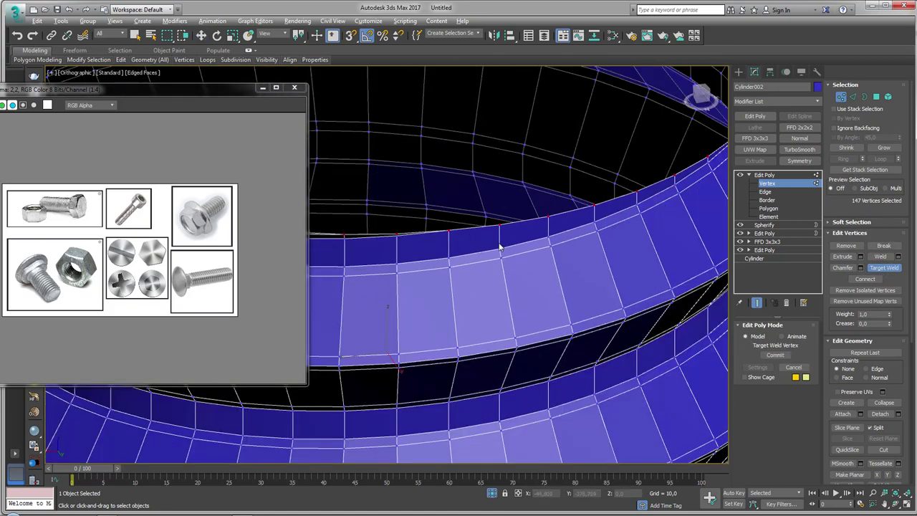
pyautogui.keyDown('alt'); pyautogui.moveTo(444, 241); pyautogui.dragTo(423, 250, button='middle'); pyautogui.keyUp('alt')
pyautogui.scroll(2, 455, 246)
pyautogui.scroll(1, 455, 245)
pyautogui.scroll(1, 462, 246)
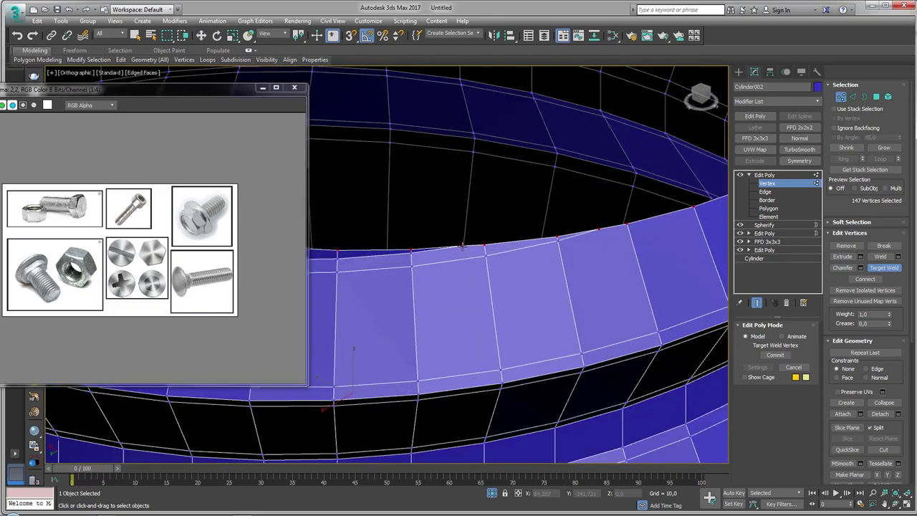
pyautogui.click(625, 224)
pyautogui.scroll(-3, 630, 240)
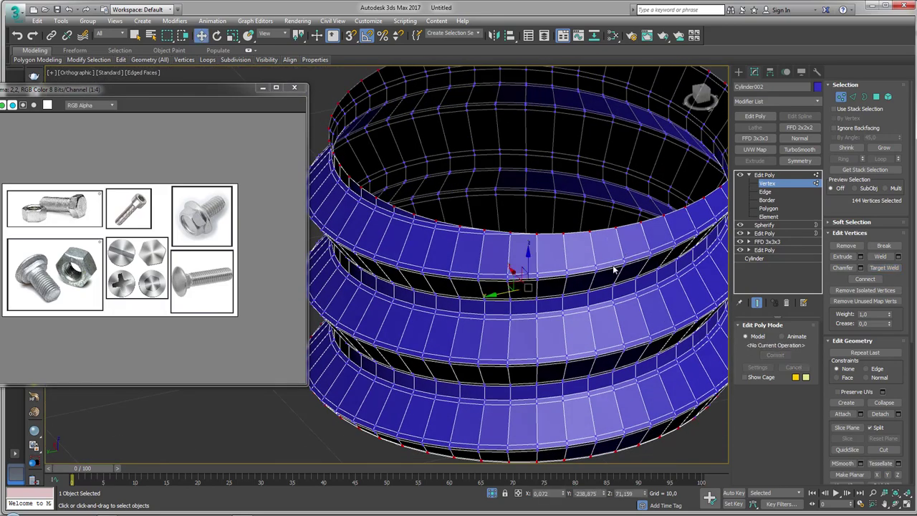
# - Flip the normals of the ringed thread cylinder element and return to whole-object level
pyautogui.press('3')
pyautogui.click(623, 224)
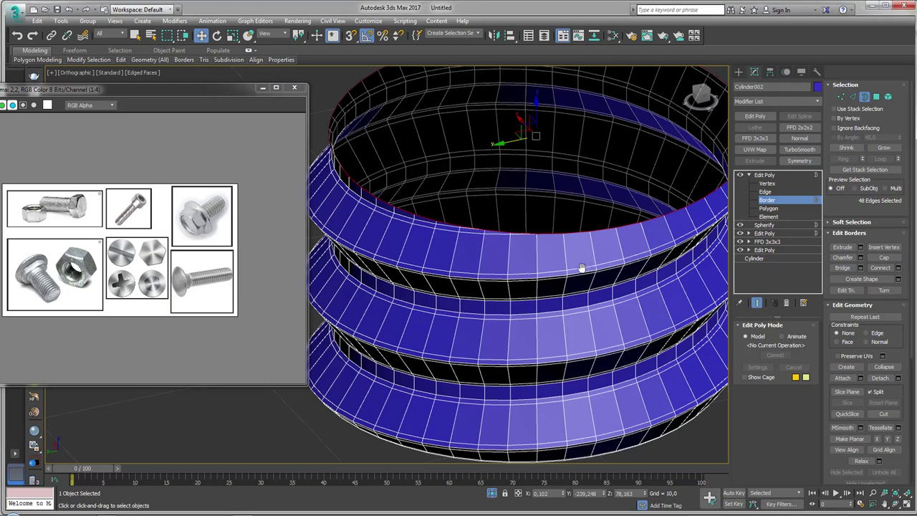
pyautogui.scroll(-3, 581, 268)
pyautogui.click(888, 96)
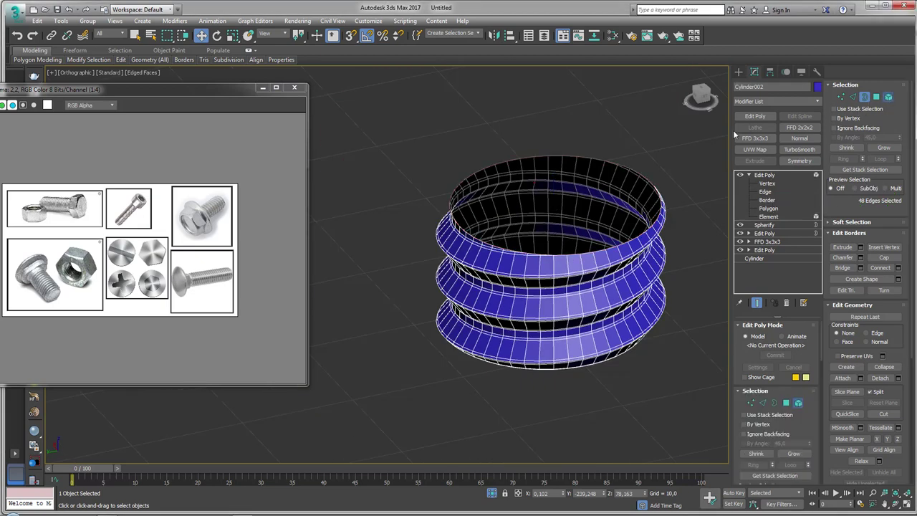
pyautogui.click(607, 282)
pyautogui.moveTo(604, 284); pyautogui.dragTo(580, 302, button='middle')
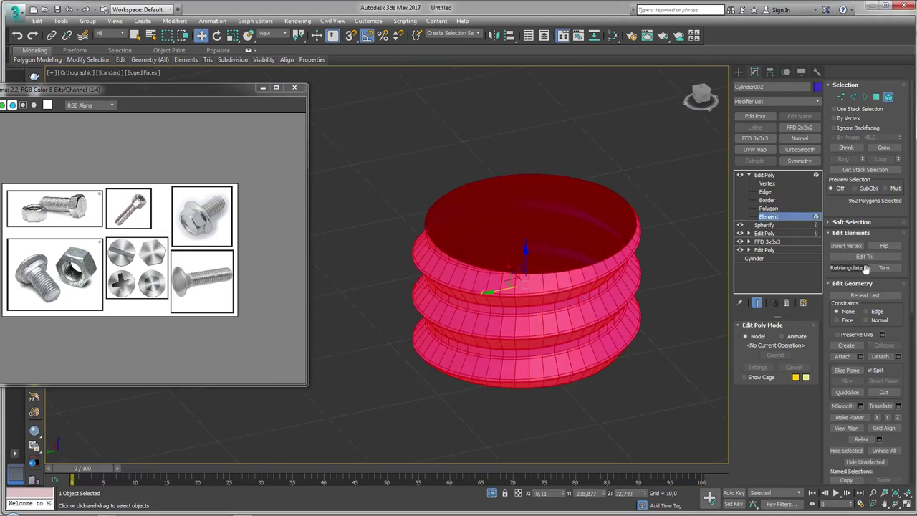
pyautogui.click(884, 245)
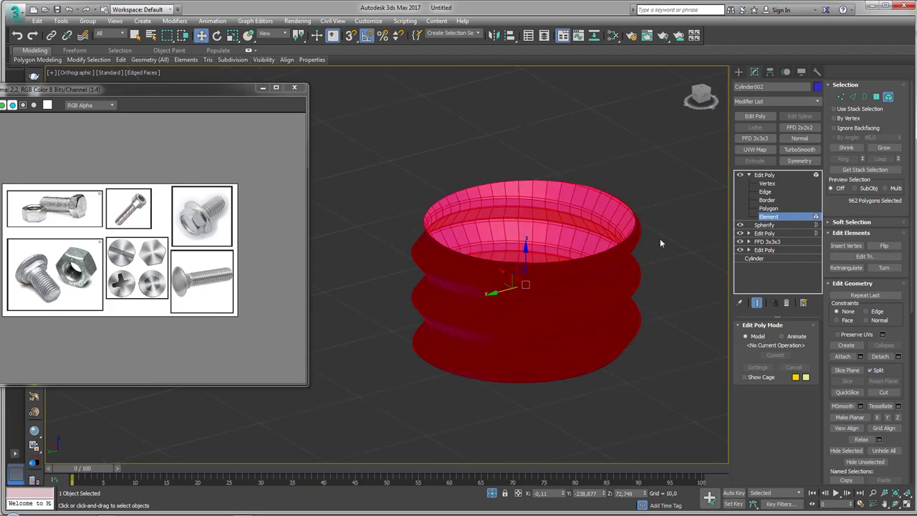
pyautogui.press('5')
pyautogui.scroll(-3, 587, 265)
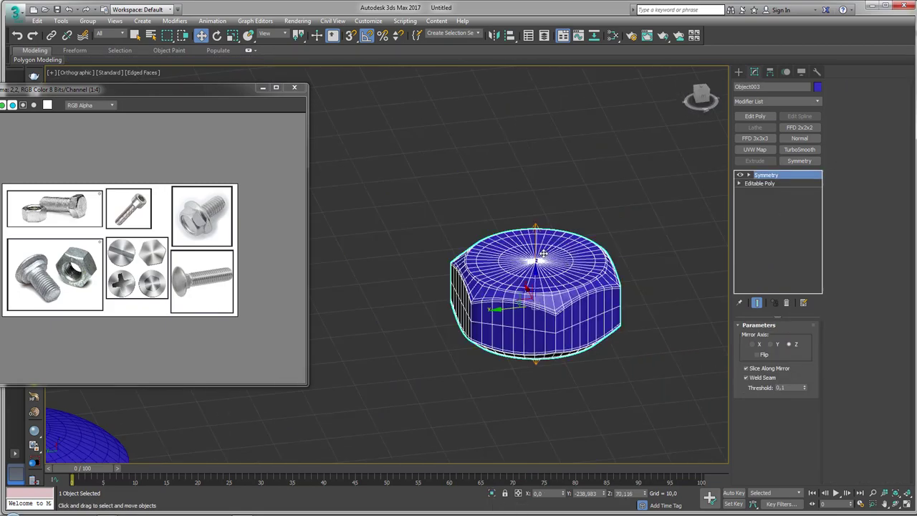
# - Add Edit Poly to the hex nut and delete its 96 centre vertices to open a hole
pyautogui.keyDown('alt'); pyautogui.moveTo(545, 254); pyautogui.dragTo(566, 237, button='middle'); pyautogui.keyUp('alt')
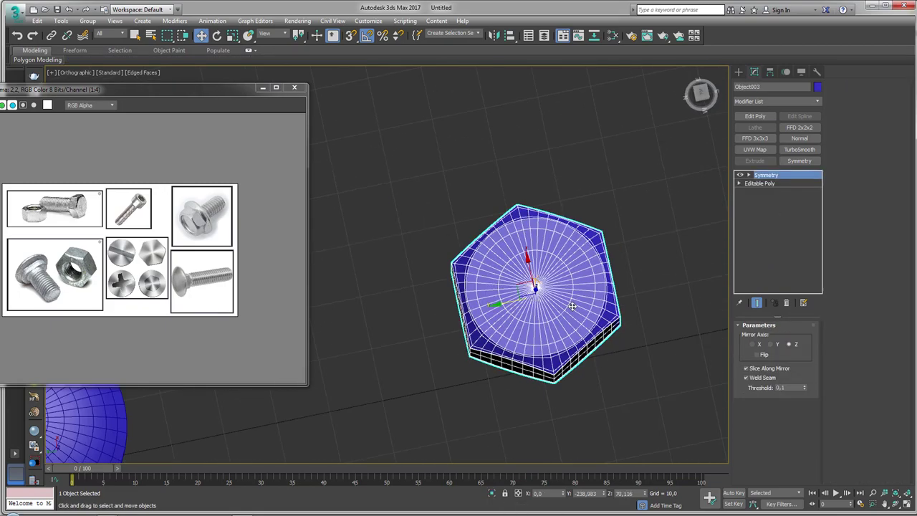
pyautogui.click(754, 116)
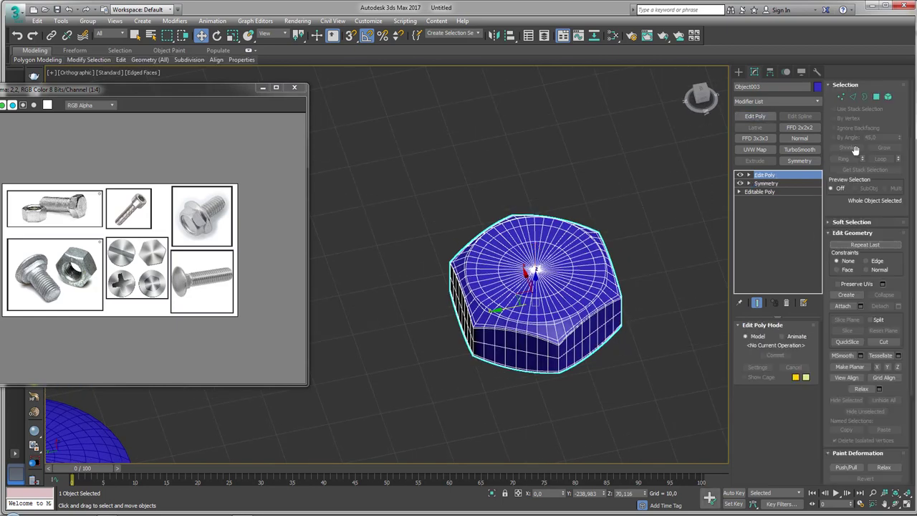
pyautogui.click(840, 97)
pyautogui.keyDown('alt'); pyautogui.moveTo(537, 286); pyautogui.dragTo(552, 295, button='middle'); pyautogui.keyUp('alt')
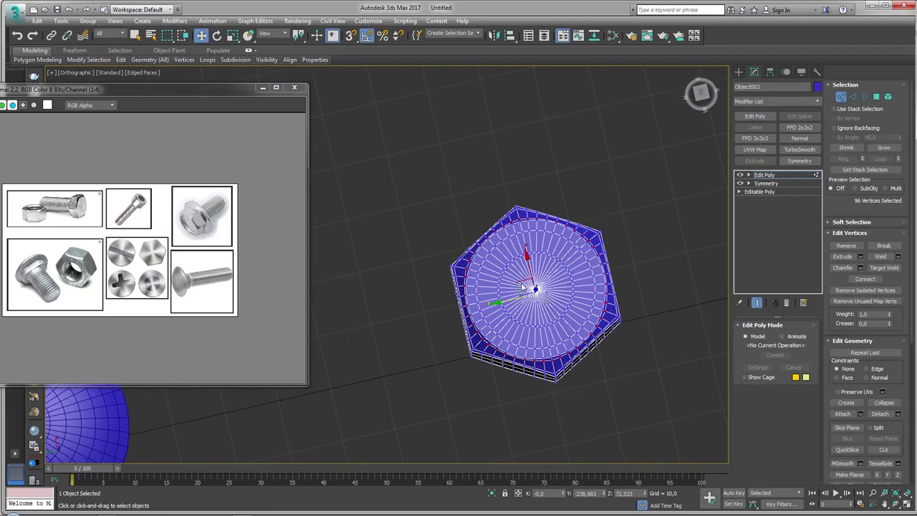
pyautogui.press('Delete')
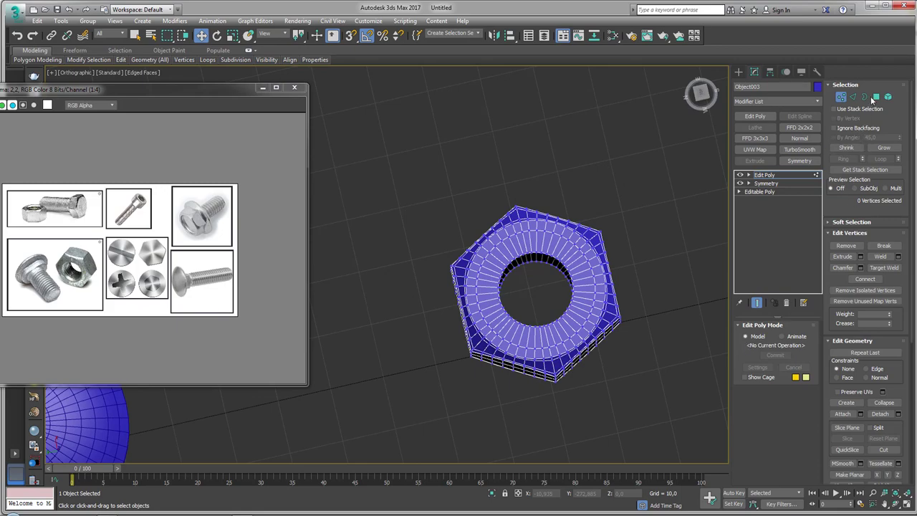
# - Attach the ringed thread cylinder to the hex nut
pyautogui.click(864, 97)
pyautogui.click(541, 247)
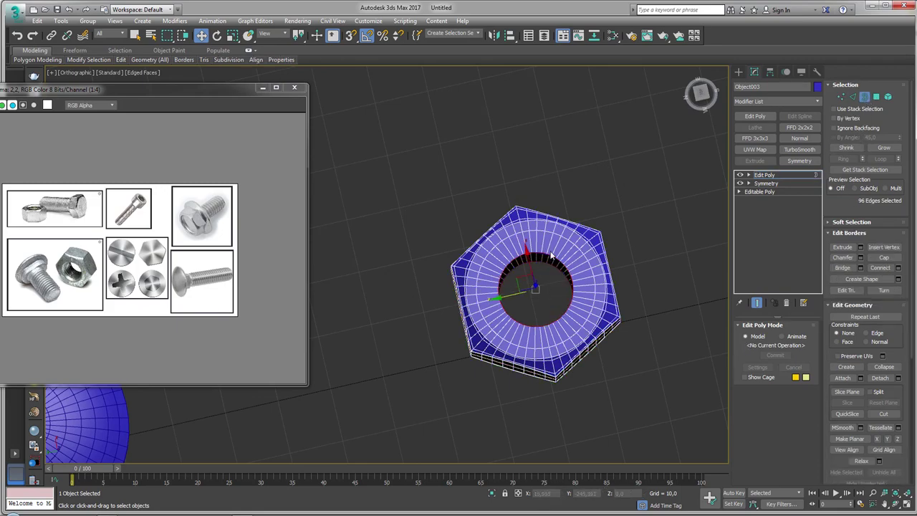
pyautogui.moveTo(542, 249)
pyautogui.keyDown('alt'); pyautogui.mouseDown(button='middle')
pyautogui.moveTo(561, 198)
pyautogui.moveTo(566, 240)
pyautogui.mouseUp(button='middle'); pyautogui.keyUp('alt')
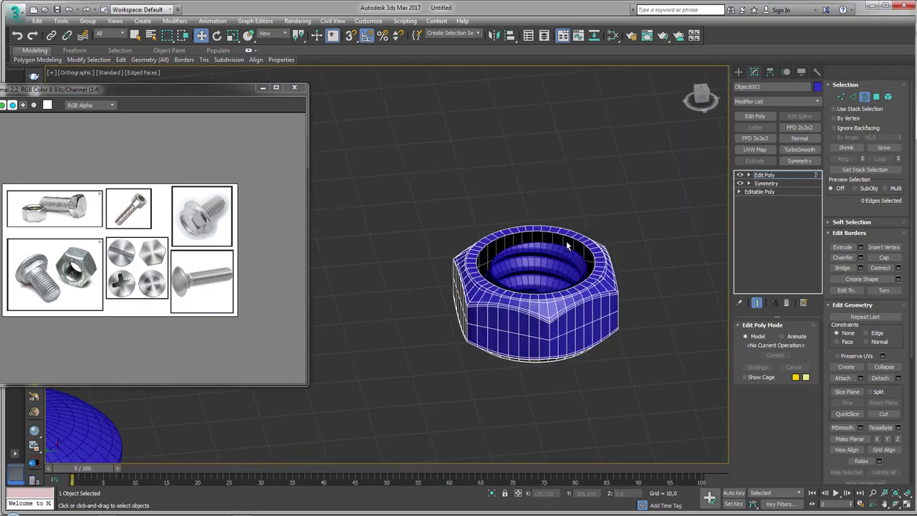
pyautogui.scroll(2, 565, 240)
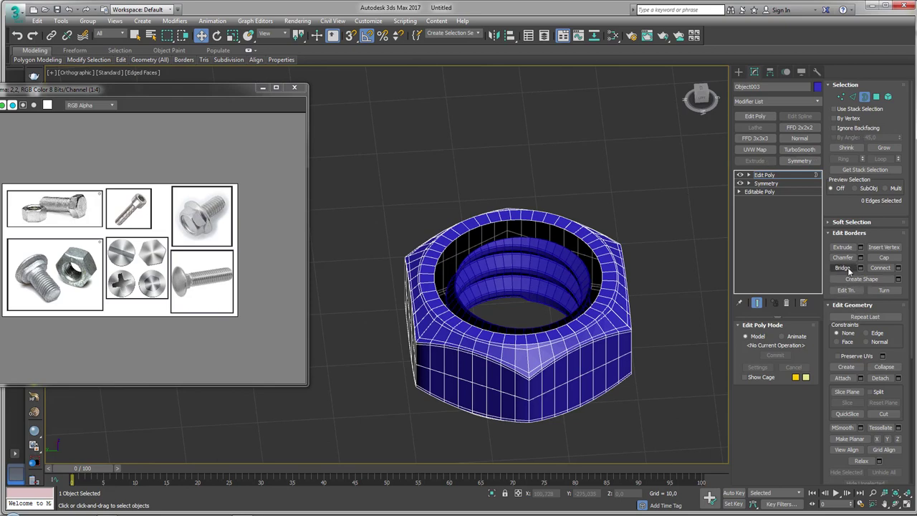
pyautogui.click(601, 301)
pyautogui.rightClick(688, 276)
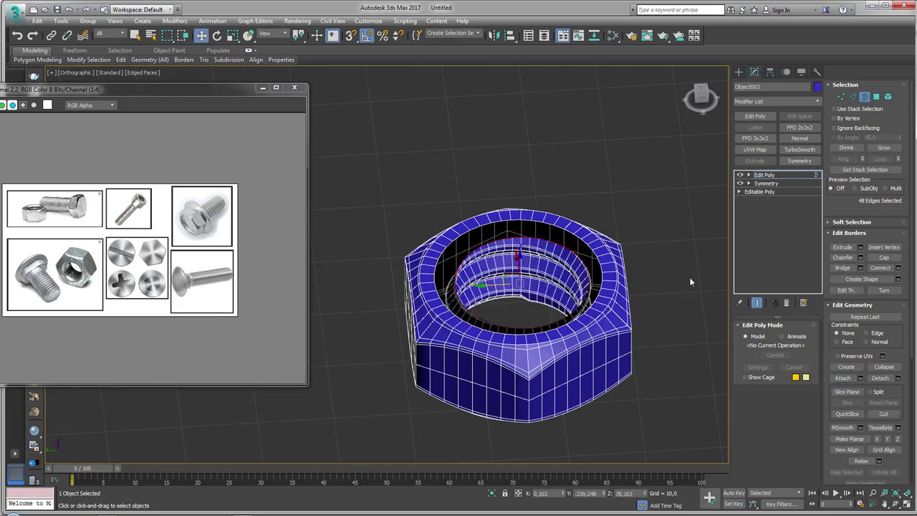
pyautogui.press('w')
# - Check the border edges inside the nut's hole from below and above, then exit sub-object mode
pyautogui.moveTo(628, 181); pyautogui.dragTo(550, 272)
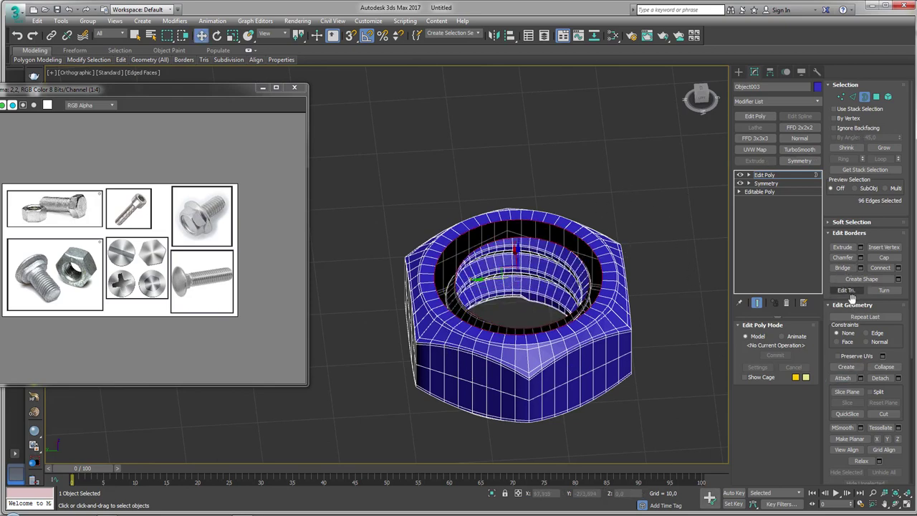
pyautogui.moveTo(603, 366)
pyautogui.keyDown('alt'); pyautogui.mouseDown(button='middle')
pyautogui.moveTo(603, 320)
pyautogui.moveTo(665, 332)
pyautogui.mouseUp(button='middle'); pyautogui.keyUp('alt')
pyautogui.moveTo(701, 97); pyautogui.dragTo(731, 200)
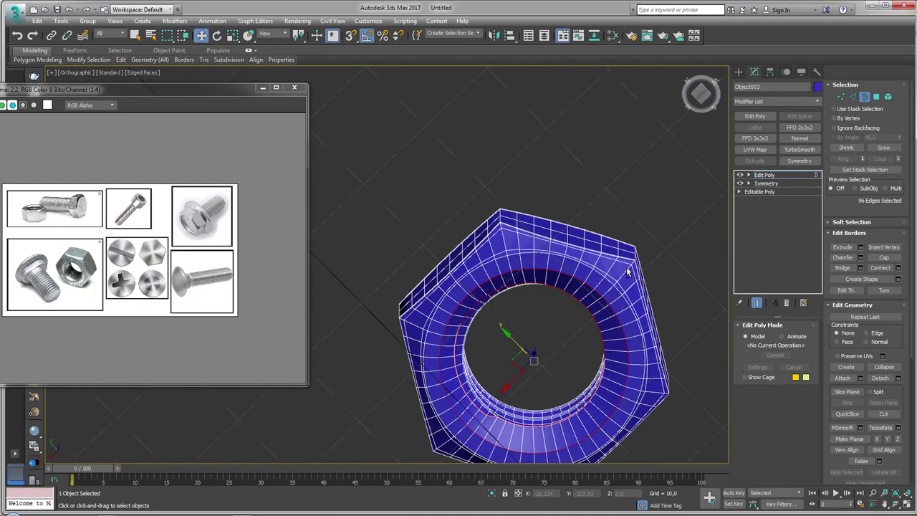
pyautogui.click(763, 175)
# - Gather the nut, third bolt, second bolt and plain hex bolt, sliding them left beside the blue bolt
pyautogui.scroll(-10, 539, 224)
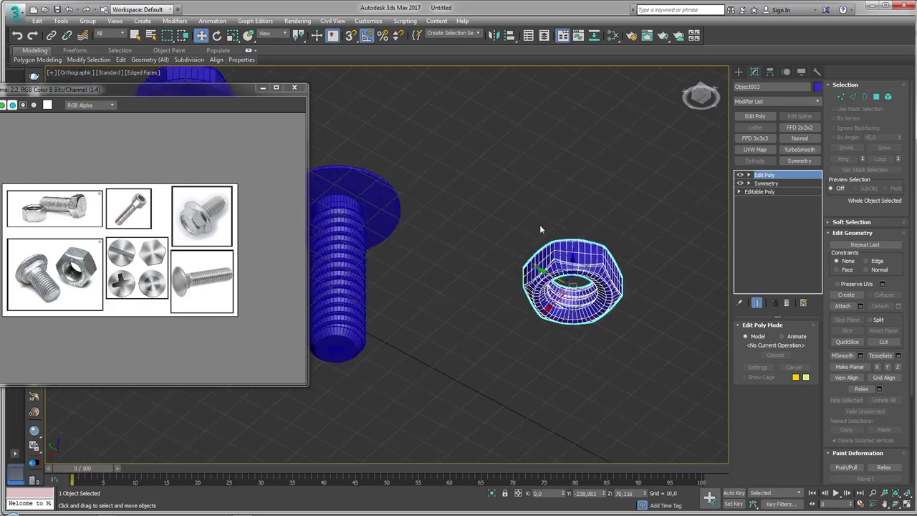
pyautogui.moveTo(539, 224)
pyautogui.keyDown('alt'); pyautogui.mouseDown(button='middle')
pyautogui.moveTo(585, 302)
pyautogui.moveTo(654, 246)
pyautogui.moveTo(534, 385)
pyautogui.mouseUp(button='middle'); pyautogui.keyUp('alt')
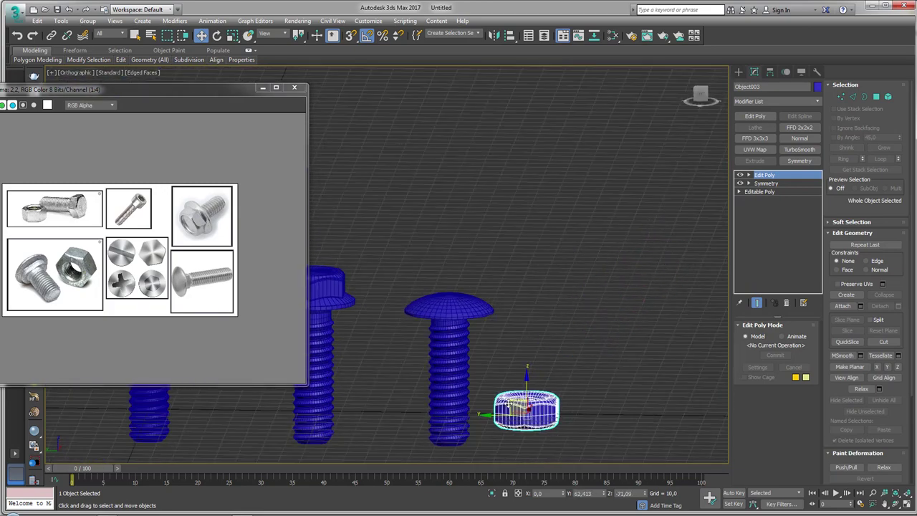
pyautogui.scroll(-3, 609, 281)
pyautogui.keyDown('ctrl'); pyautogui.click(571, 332); pyautogui.keyUp('ctrl')
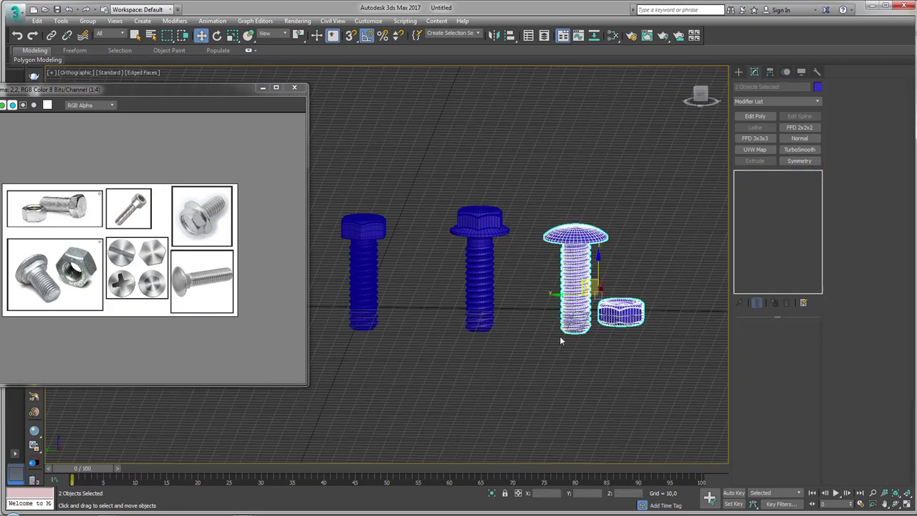
pyautogui.moveTo(565, 294); pyautogui.dragTo(533, 295)
pyautogui.keyDown('ctrl'); pyautogui.click(480, 272); pyautogui.keyUp('ctrl')
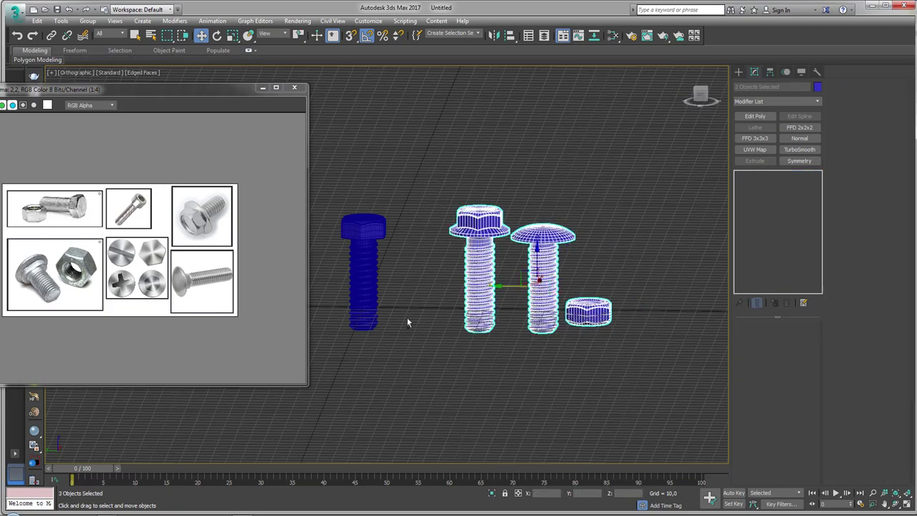
pyautogui.keyDown('alt'); pyautogui.moveTo(407, 317); pyautogui.dragTo(487, 305, button='middle'); pyautogui.keyUp('alt')
pyautogui.moveTo(514, 287); pyautogui.dragTo(443, 288)
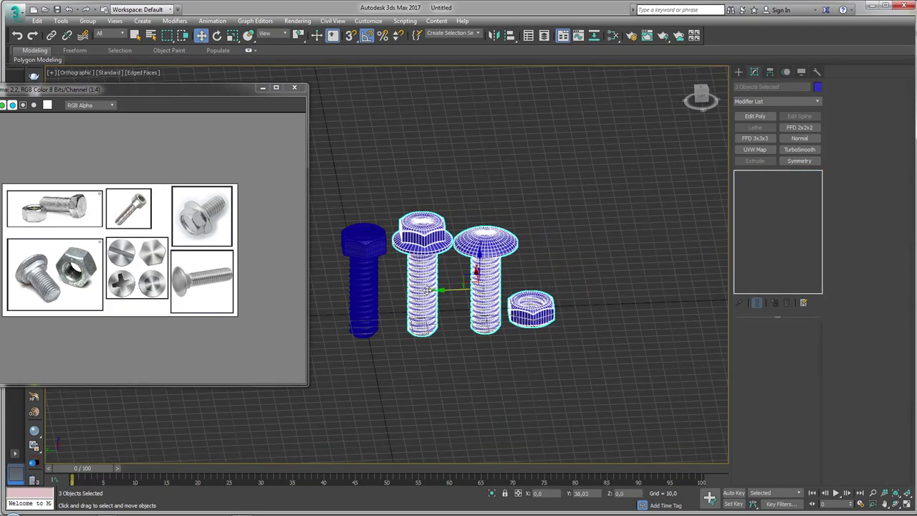
pyautogui.keyDown('alt'); pyautogui.moveTo(443, 288); pyautogui.dragTo(433, 200, button='middle'); pyautogui.keyUp('alt')
pyautogui.keyDown('ctrl'); pyautogui.click(478, 272); pyautogui.keyUp('ctrl')
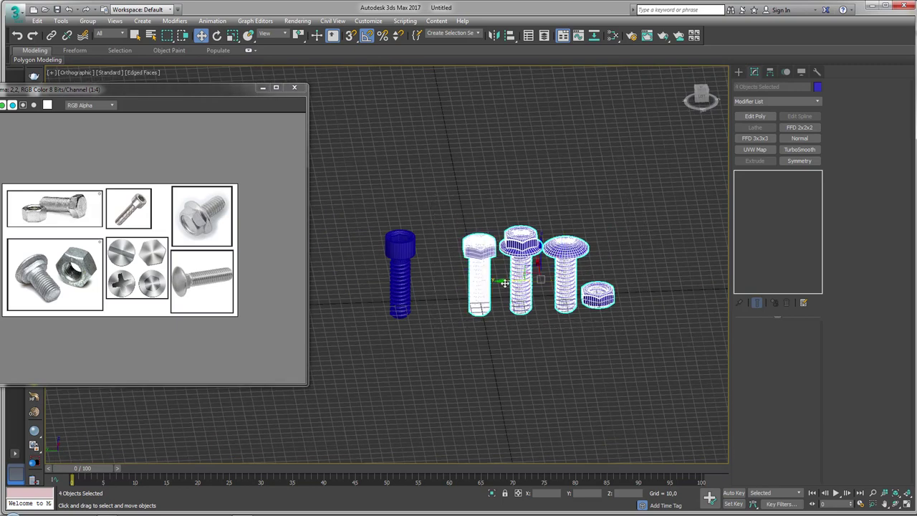
pyautogui.moveTo(505, 283); pyautogui.dragTo(464, 283)
# - Switch the viewport to Perspective, then zoom and orbit around the row of bolts and nut
pyautogui.scroll(2, 159, 245)
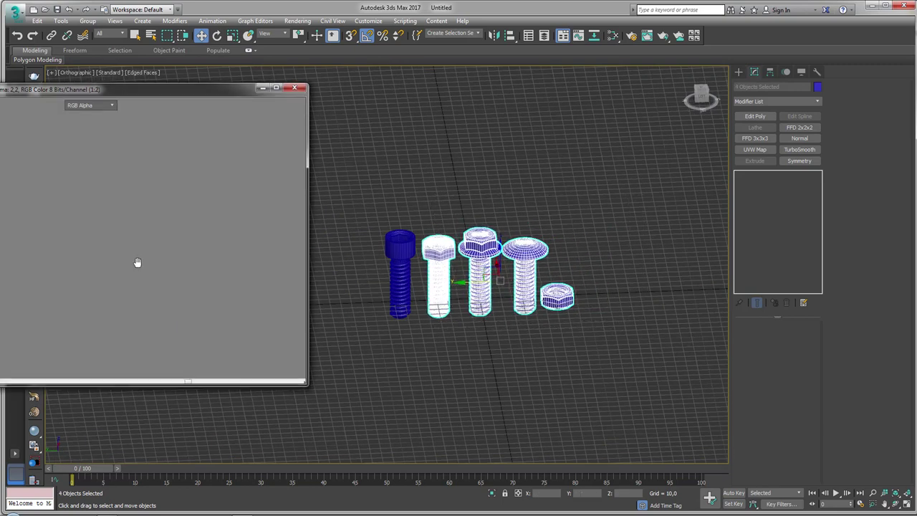
pyautogui.scroll(-1, 156, 303)
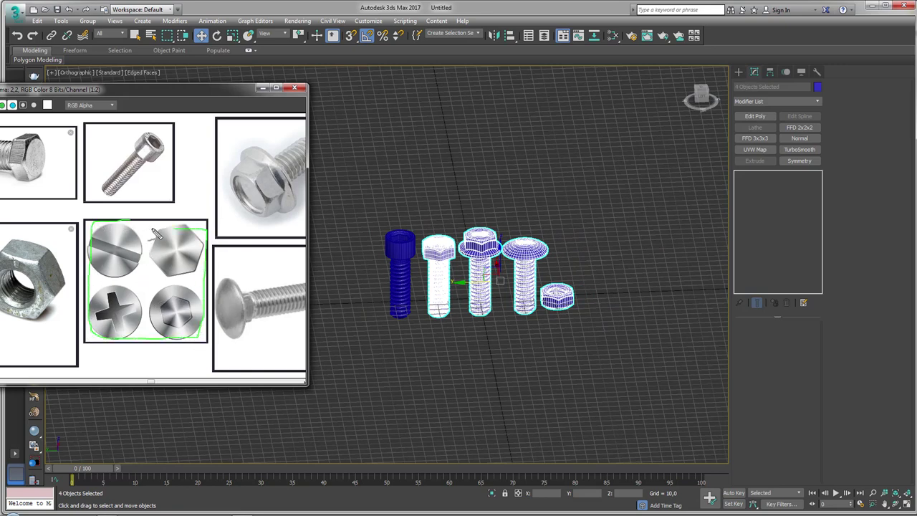
pyautogui.press('p')
pyautogui.scroll(-3, 519, 330)
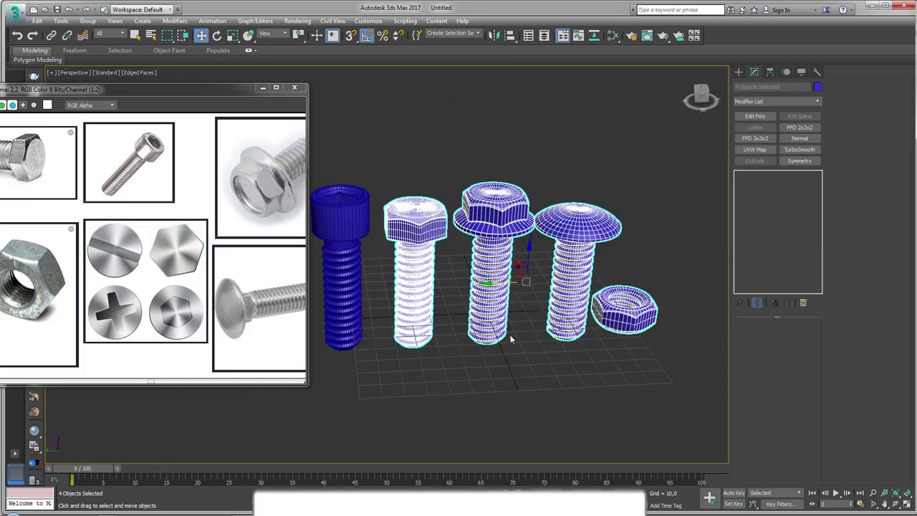
pyautogui.moveTo(519, 330)
pyautogui.keyDown('alt'); pyautogui.mouseDown(button='middle')
pyautogui.moveTo(501, 327)
pyautogui.moveTo(544, 328)
pyautogui.moveTo(542, 348)
pyautogui.mouseUp(button='middle'); pyautogui.keyUp('alt')
pyautogui.scroll(2, 501, 328)
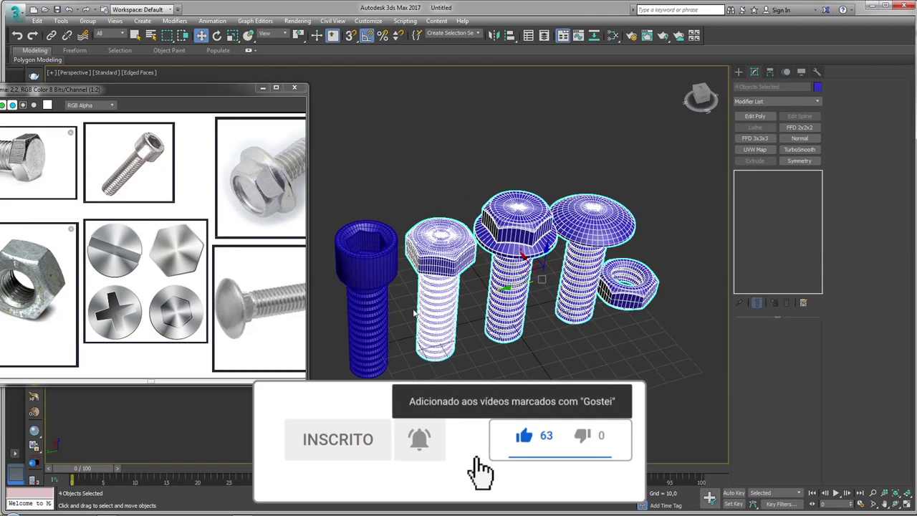